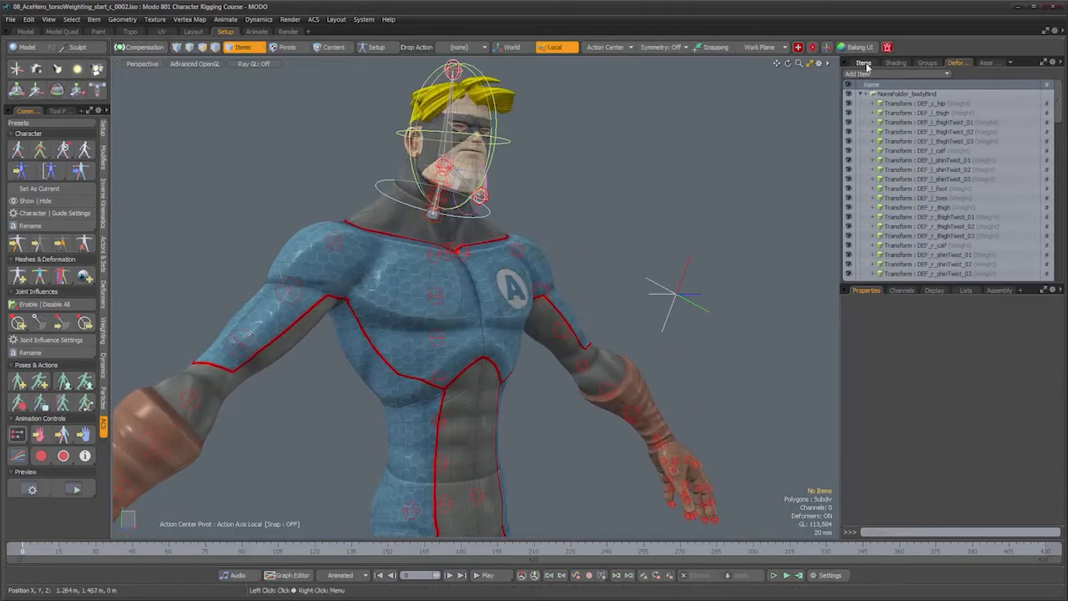
Step: Hide the GRP_c_neckHead control group so its neck and head controls no longer cover the character
left_click(864, 63)
left_click(848, 190)
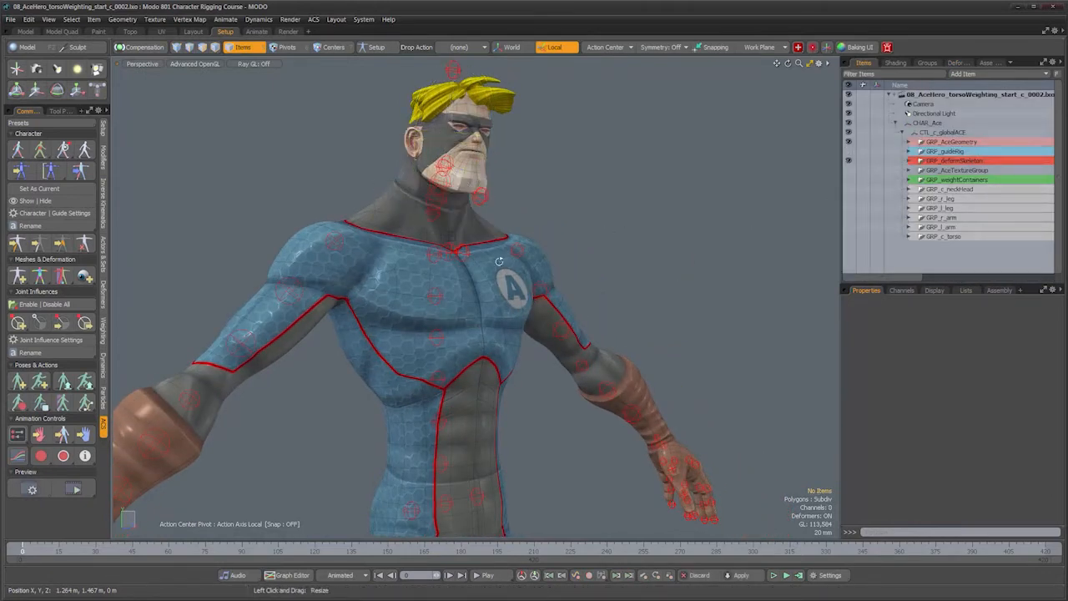
Step: Examine the neck, shoulder and back deformation from several angles while scrubbing the poses from frame 0 to frame 132
left_click_drag(467, 244, 553, 262, "alt")
right_click_drag(553, 262, 515, 294, "alt")
left_click_drag(526, 268, 382, 426, "alt")
mouse_move(24, 551)
left_mouse_down()
mouse_move(334, 551)
mouse_move(188, 551)
mouse_move(302, 551)
left_mouse_up()
left_click_drag(345, 334, 409, 223, "alt")
left_click_drag(300, 548, 310, 551)
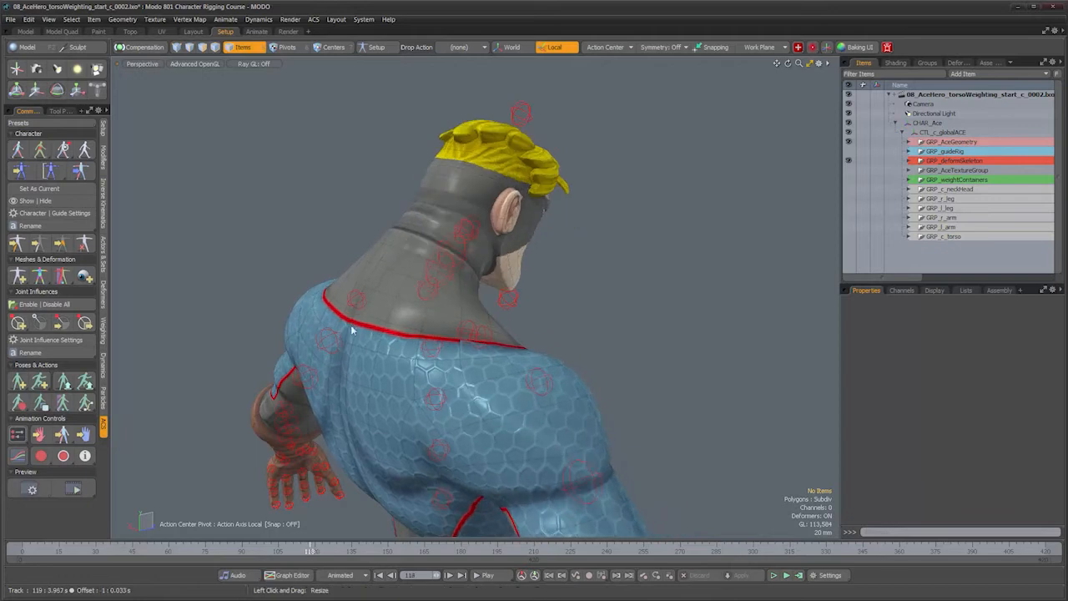
left_click_drag(348, 422, 406, 394, "alt")
mouse_move(313, 552)
left_mouse_down()
mouse_move(297, 551)
mouse_move(309, 550)
left_mouse_up()
mouse_move(375, 401)
left_mouse_down("alt")
mouse_move(430, 379)
mouse_move(346, 385)
mouse_move(384, 369)
left_mouse_up("alt")
left_click_drag(306, 549, 292, 551)
left_click_drag(406, 382, 484, 284, "alt")
left_click_drag(302, 552, 344, 551)
mouse_move(440, 372)
left_mouse_down("alt")
mouse_move(453, 348)
mouse_move(470, 351)
mouse_move(400, 449)
left_mouse_up("alt")
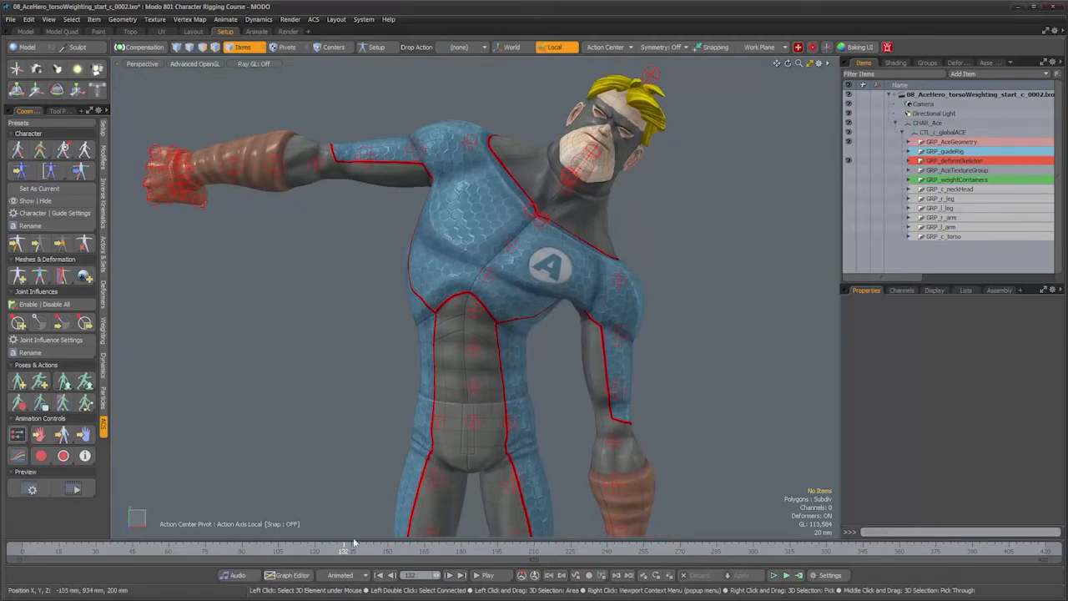
Step: Examine the chest, shoulder and torso deformation in the poses at frames 288, 197 and 100
left_click_drag(344, 551, 723, 552)
left_click_drag(541, 328, 480, 318, "alt")
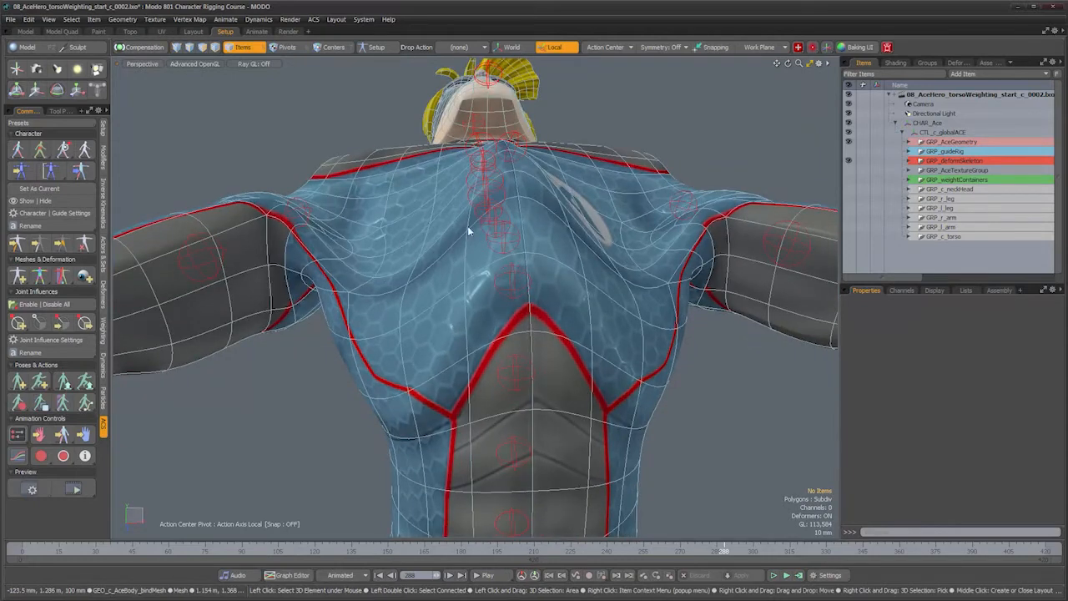
left_click_drag(644, 221, 613, 225, "alt")
right_click_drag(613, 225, 534, 275, "alt")
left_click_drag(535, 275, 496, 330, "alt")
mouse_move(731, 555)
left_mouse_down()
mouse_move(1008, 555)
mouse_move(485, 552)
mouse_move(502, 553)
left_mouse_up()
right_click_drag(551, 303, 539, 368, "alt")
left_click_drag(539, 368, 452, 314, "alt")
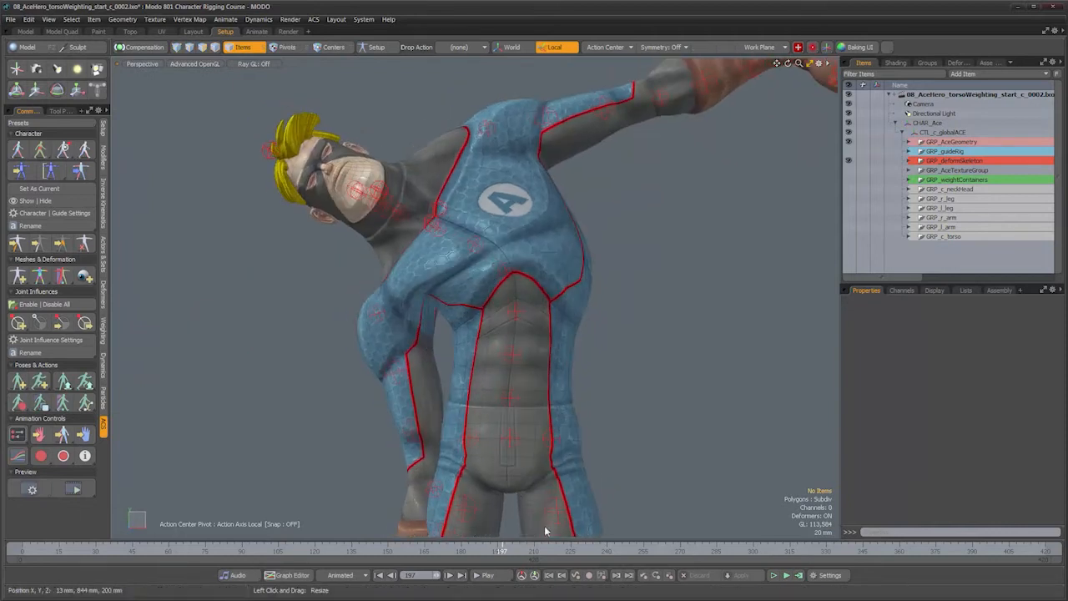
left_click_drag(499, 552, 266, 553)
left_click_drag(584, 209, 589, 322, "alt")
Step: Show the floating vertex map list and info palettes, and move the timeline to the head-bend pose at frame 116
key("ctrl+Tab")
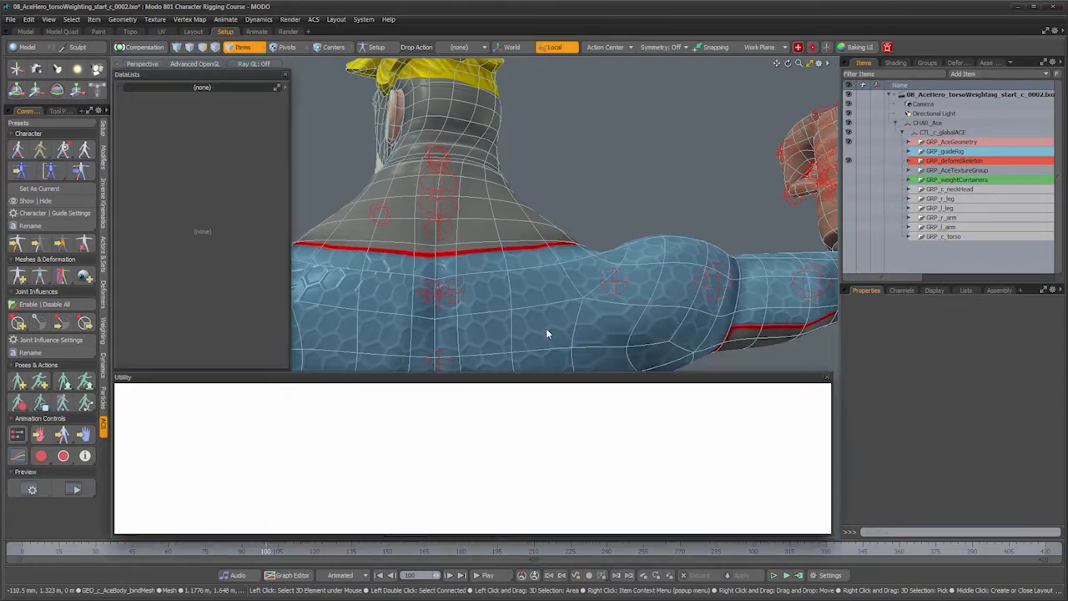
left_click_drag(552, 278, 291, 217, "alt")
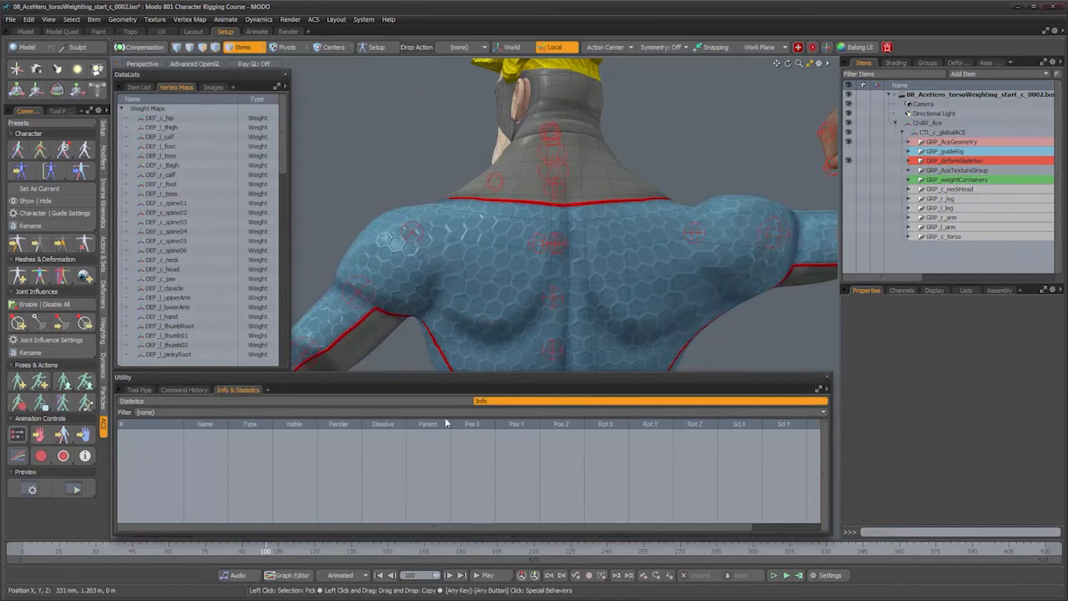
left_click_drag(591, 274, 580, 278, "alt")
left_click_drag(464, 210, 454, 228, "alt")
right_click_drag(454, 228, 431, 423, "alt")
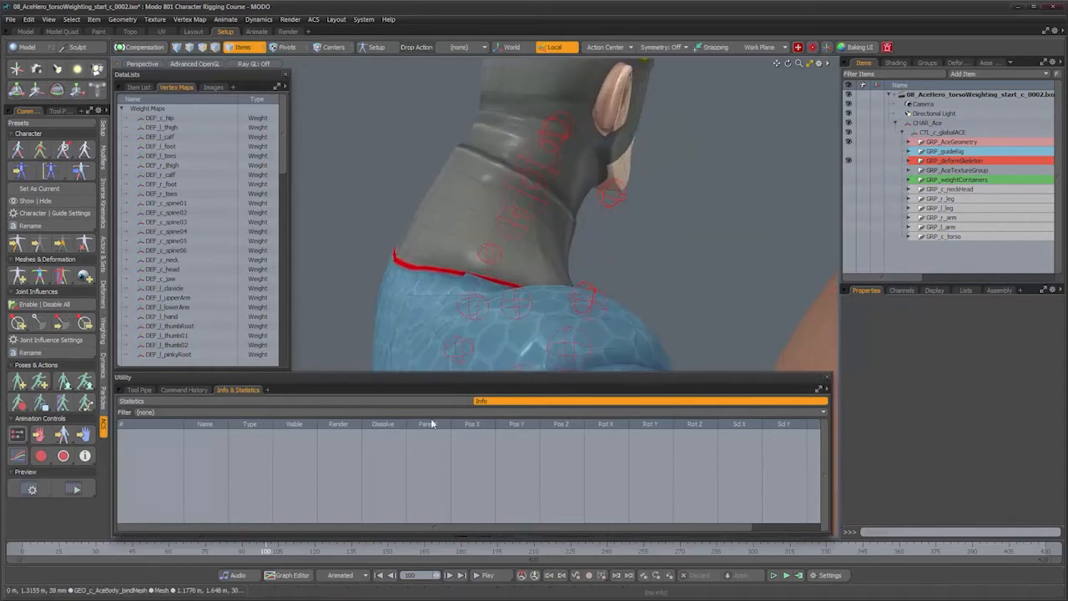
mouse_move(266, 551)
left_mouse_down()
mouse_move(327, 551)
mouse_move(304, 551)
left_mouse_up()
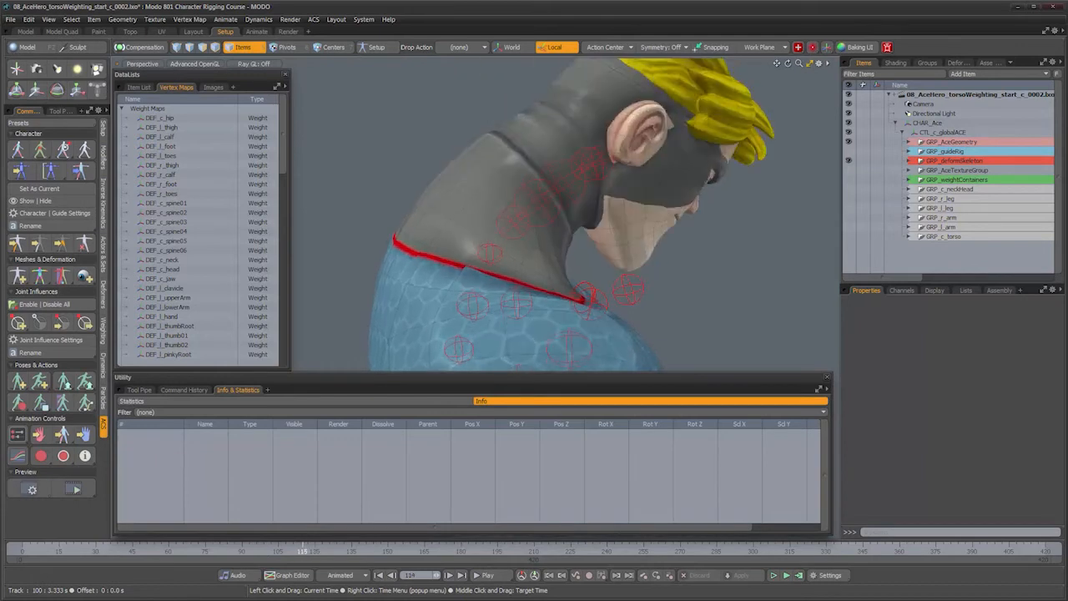
Step: Select the neck joint to display its influence, make DEF_c_neck the active weight map, and deselect the joint
left_click(512, 237)
left_click_drag(421, 294, 546, 340, "alt")
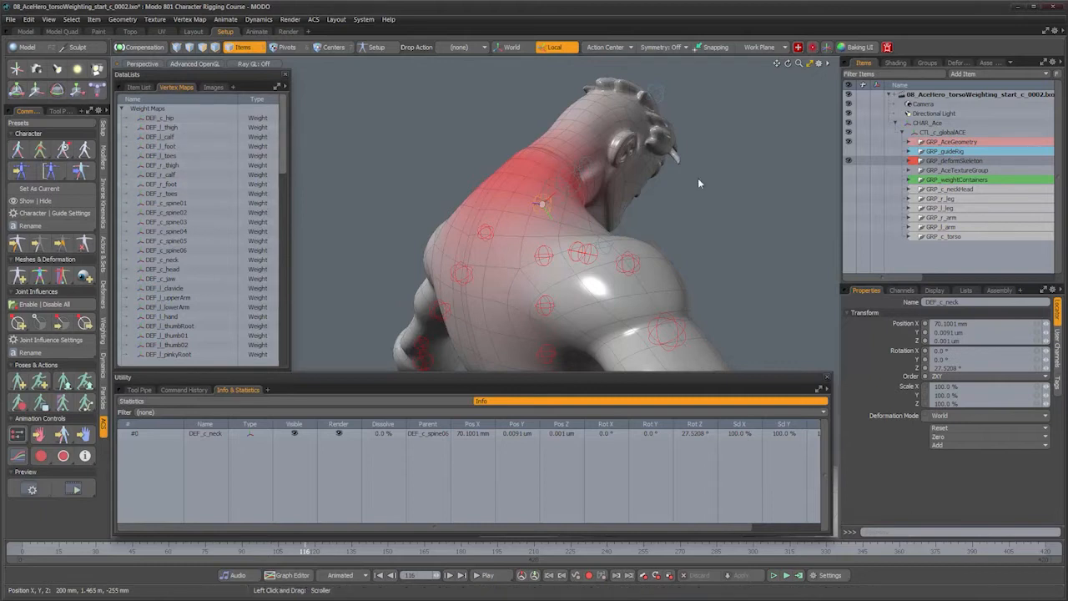
left_click(178, 259)
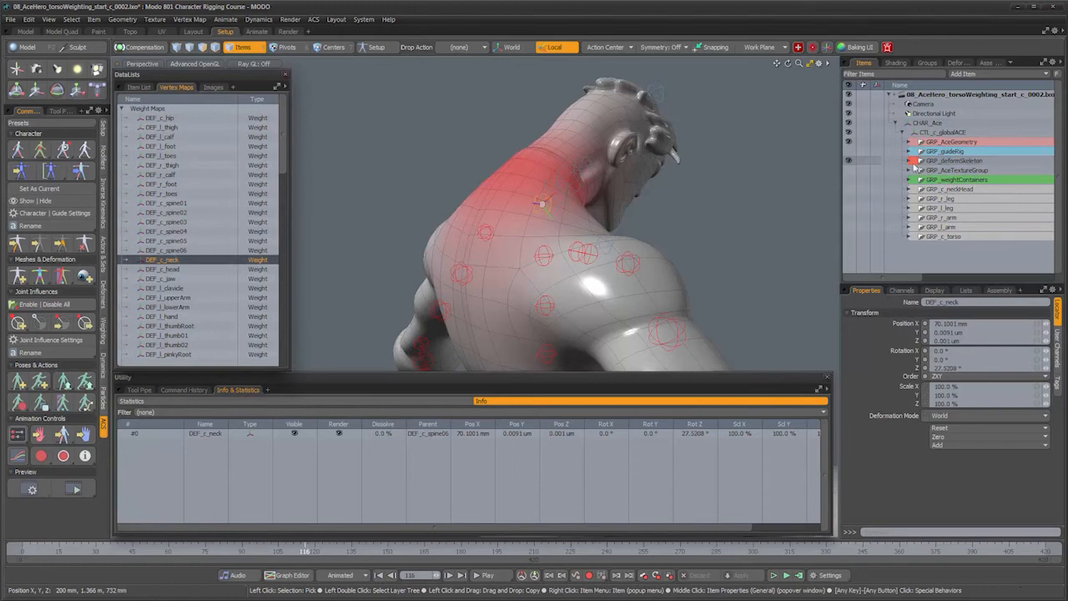
left_click(674, 193)
Step: Select the body mesh GEO_c_AceBody_bindMesh and change the viewport shading to Vertex Map
left_click_drag(572, 218, 605, 221, "alt")
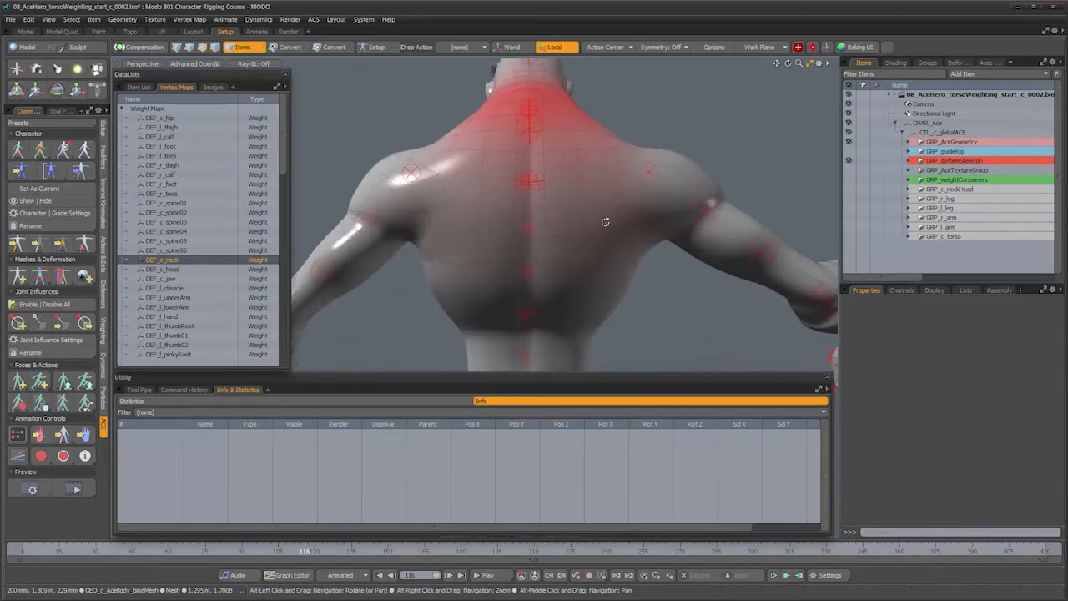
left_click(618, 175)
left_click(621, 178)
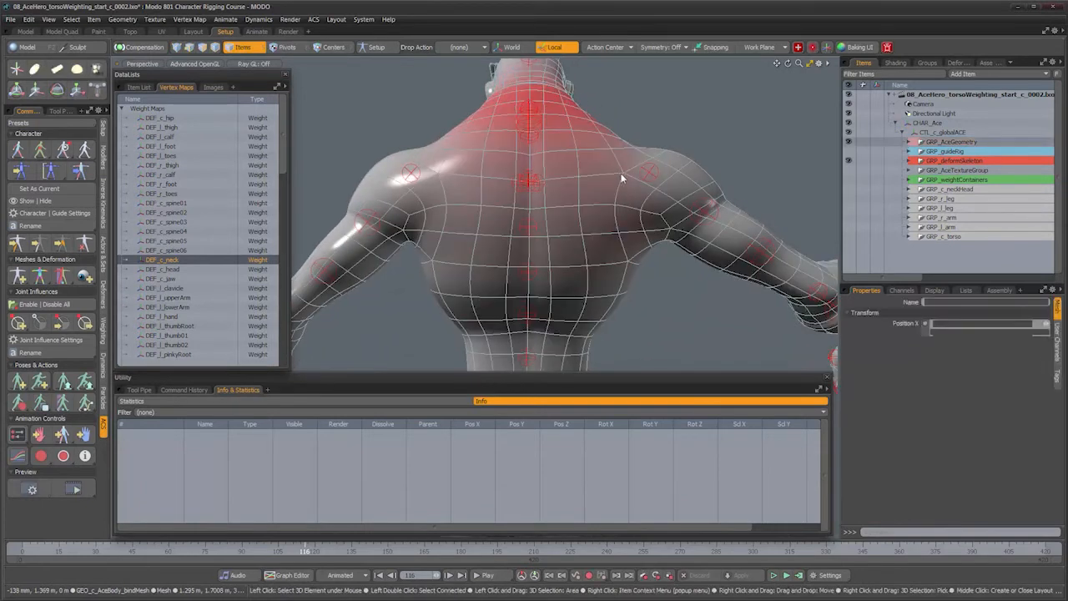
left_click_drag(633, 250, 645, 284, "alt")
key("ctrl+2")
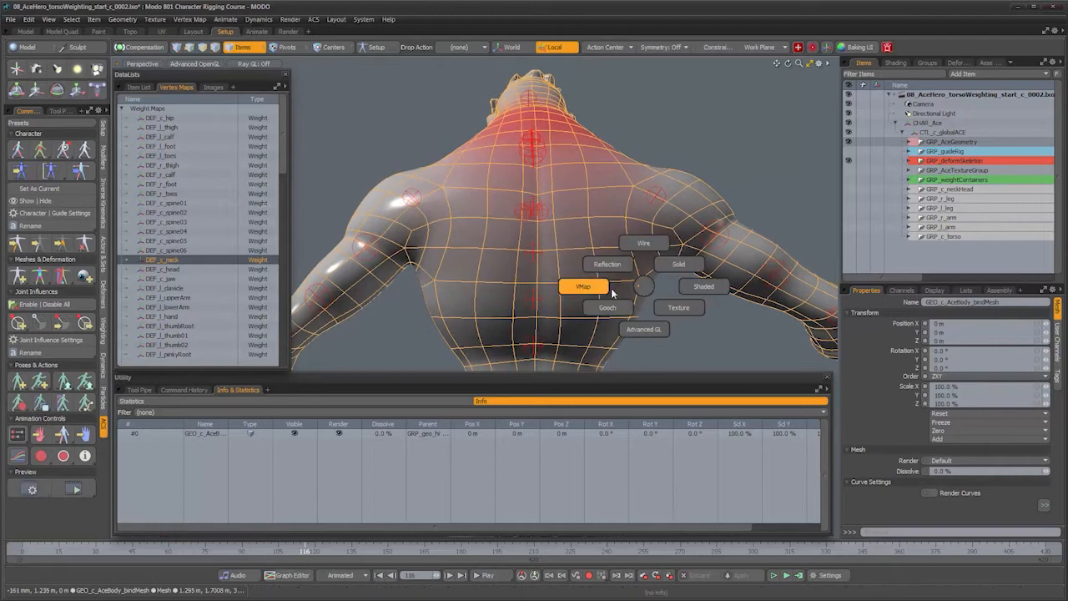
left_click(592, 295)
mouse_move(603, 271)
left_mouse_down("alt")
mouse_move(648, 305)
mouse_move(622, 267)
mouse_move(576, 309)
mouse_move(601, 284)
mouse_move(604, 235)
mouse_move(585, 265)
left_mouse_up("alt")
right_click_drag(541, 251, 594, 183, "alt")
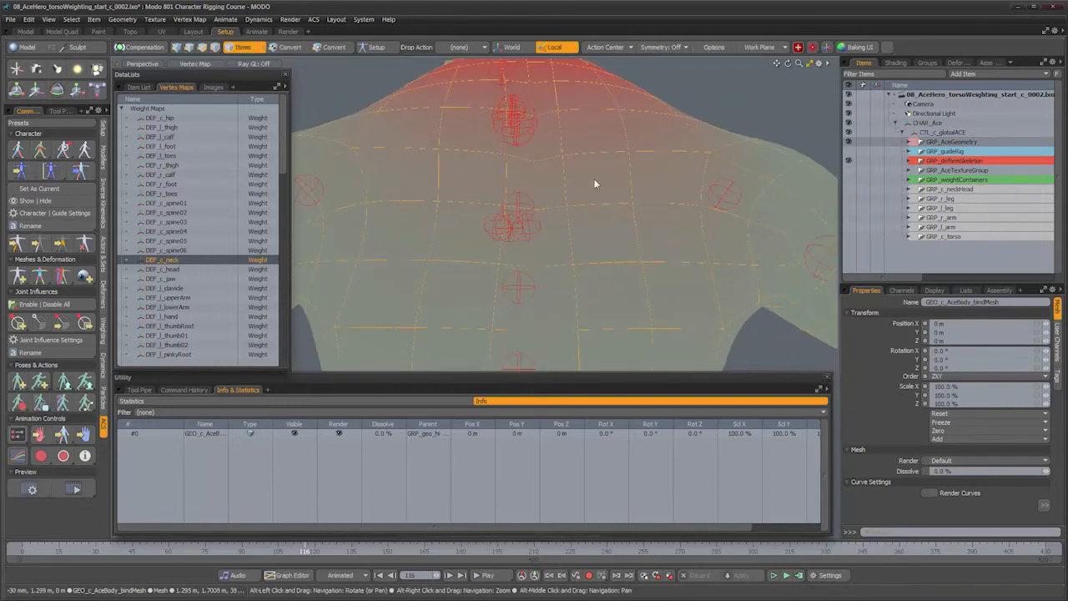
scroll(662, 291, "down", 3)
left_click_drag(630, 298, 585, 303, "alt")
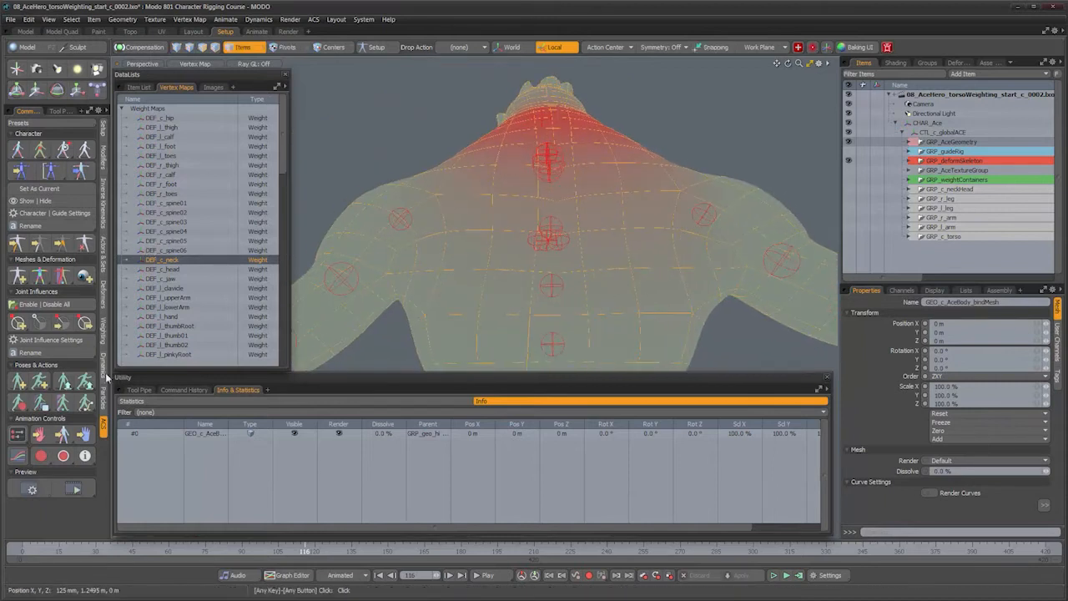
Step: Activate the Scale Down weight brush with a size that covers the middle of the upper back, and hide the floating palettes
left_click(103, 294)
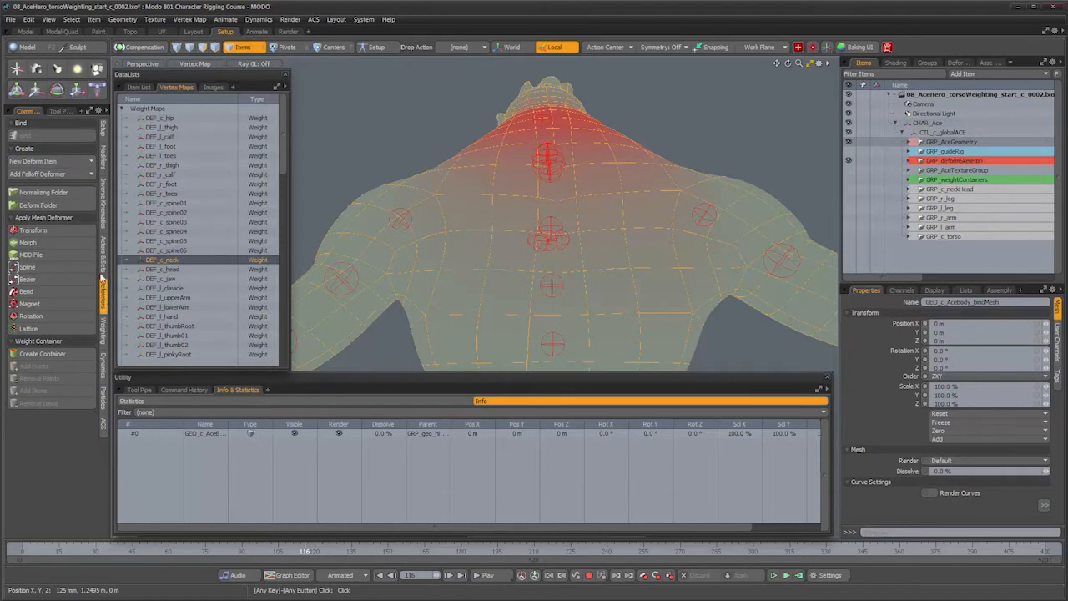
left_click(104, 329)
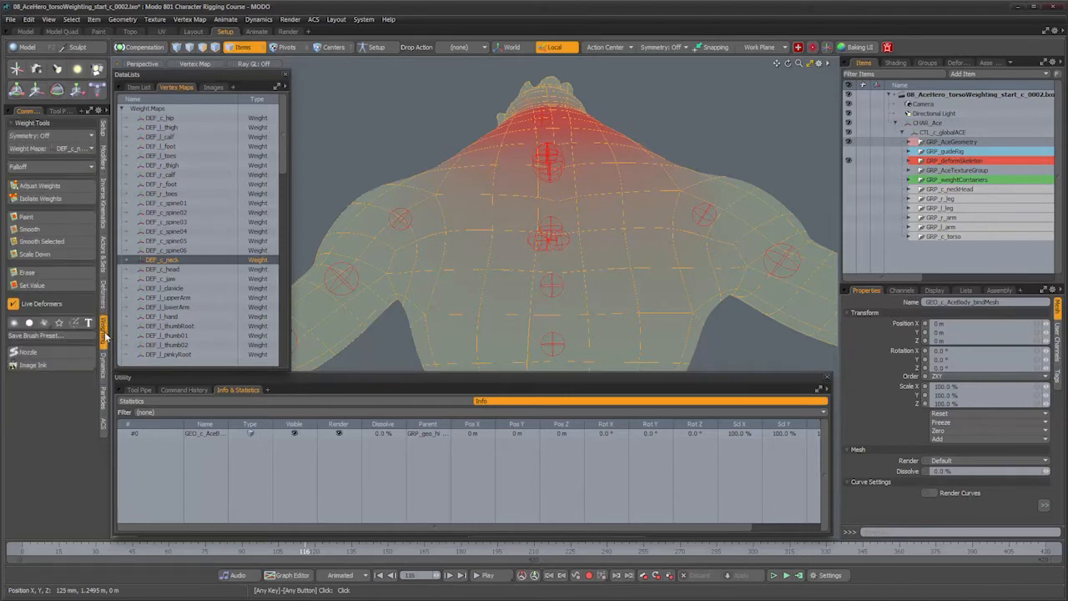
left_click_drag(575, 203, 436, 254, "alt")
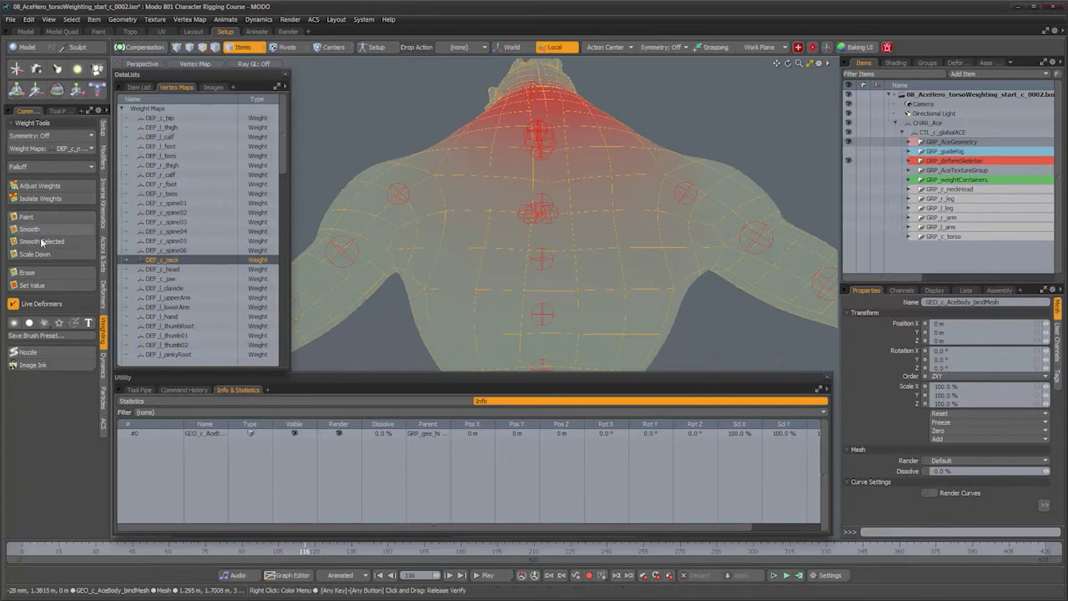
left_click_drag(576, 232, 543, 250)
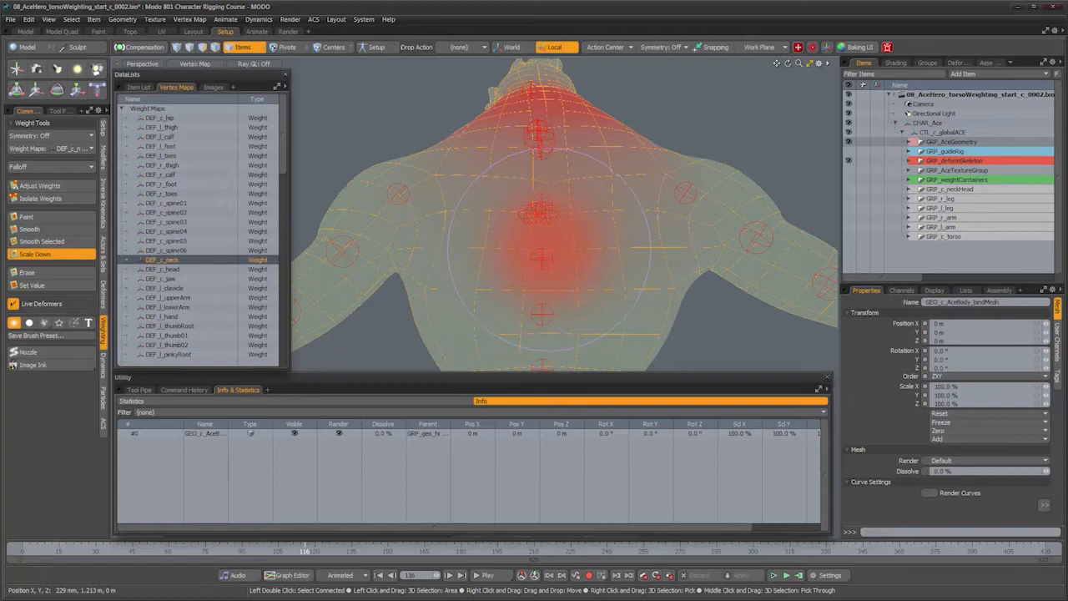
left_click_drag(548, 250, 549, 249)
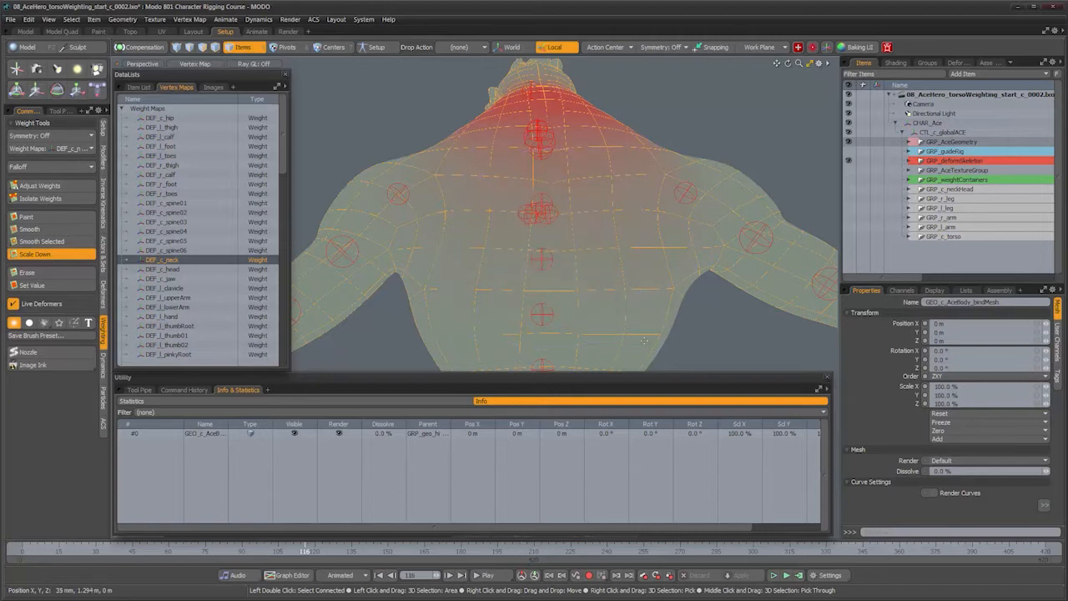
key("ctrl+Tab")
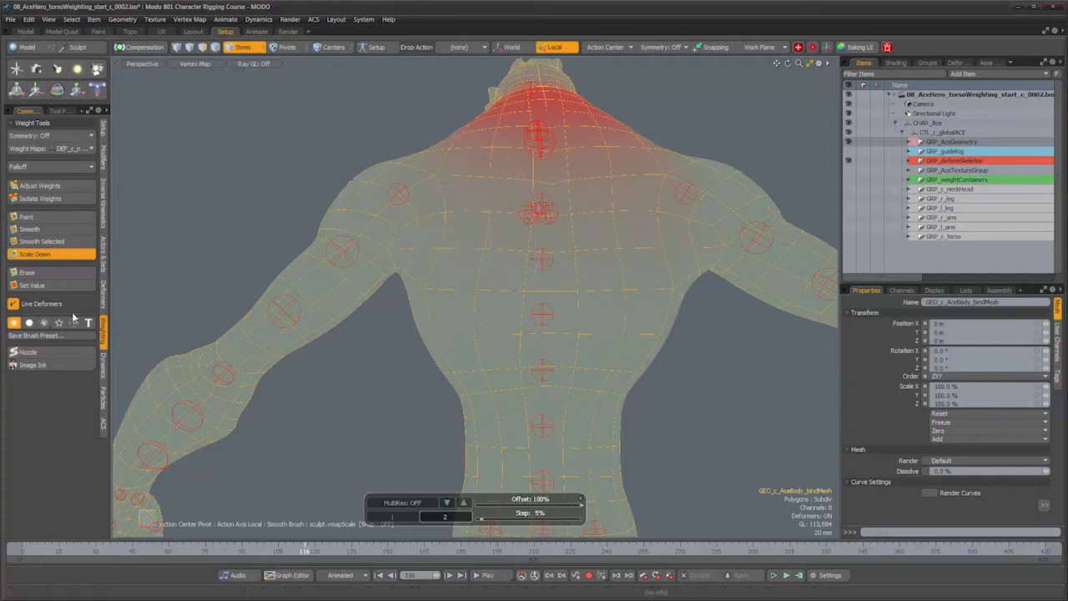
Step: Turn off Live Deformers and scale down the DEF_c_neck weights across the upper back and both shoulders
left_click_drag(624, 229, 592, 286, "alt")
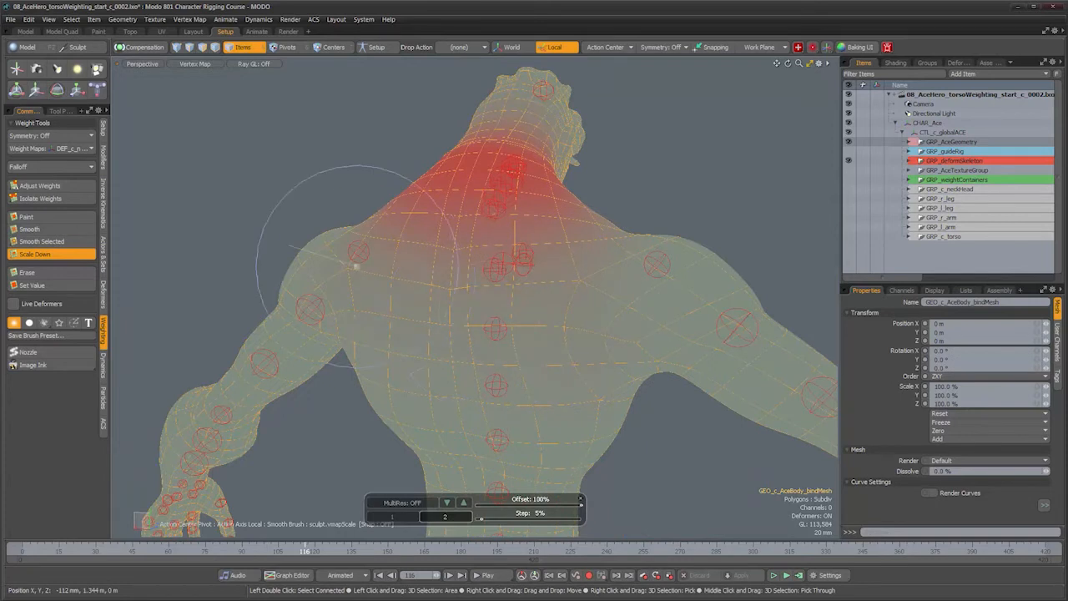
left_click_drag(581, 314, 573, 343, "alt")
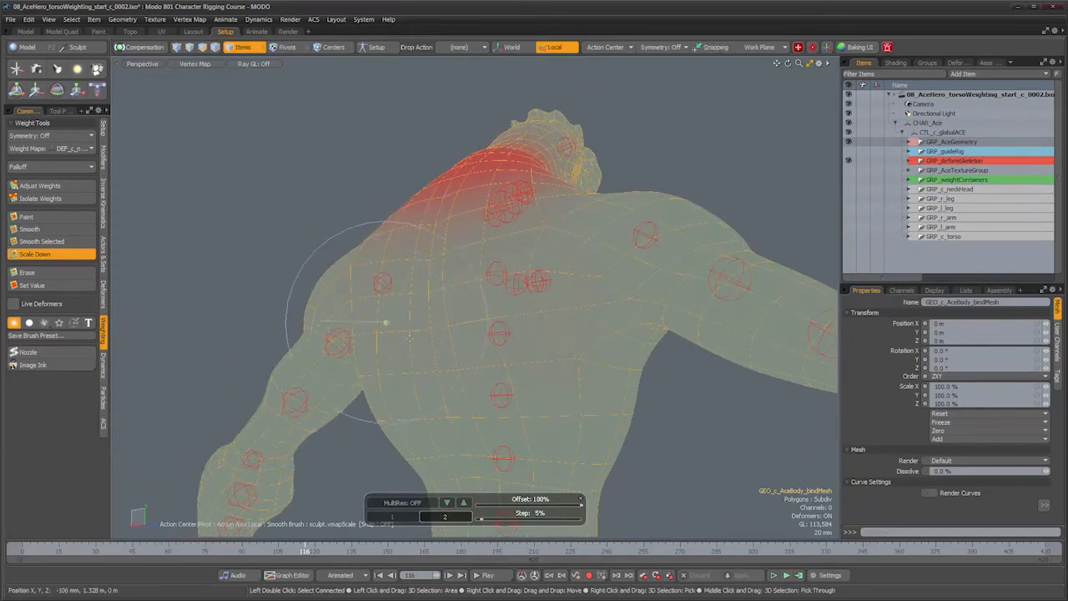
mouse_move(453, 356)
left_mouse_down("alt")
mouse_move(466, 380)
mouse_move(482, 363)
mouse_move(460, 343)
left_mouse_up("alt")
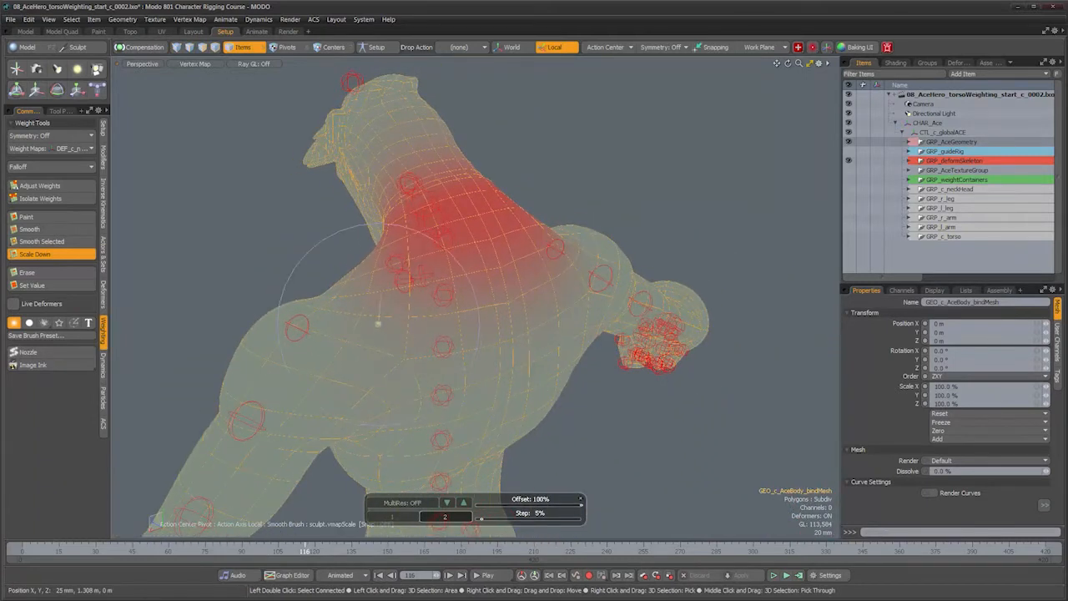
left_click_drag(456, 337, 459, 302, "alt")
left_click_drag(442, 363, 584, 372, "alt")
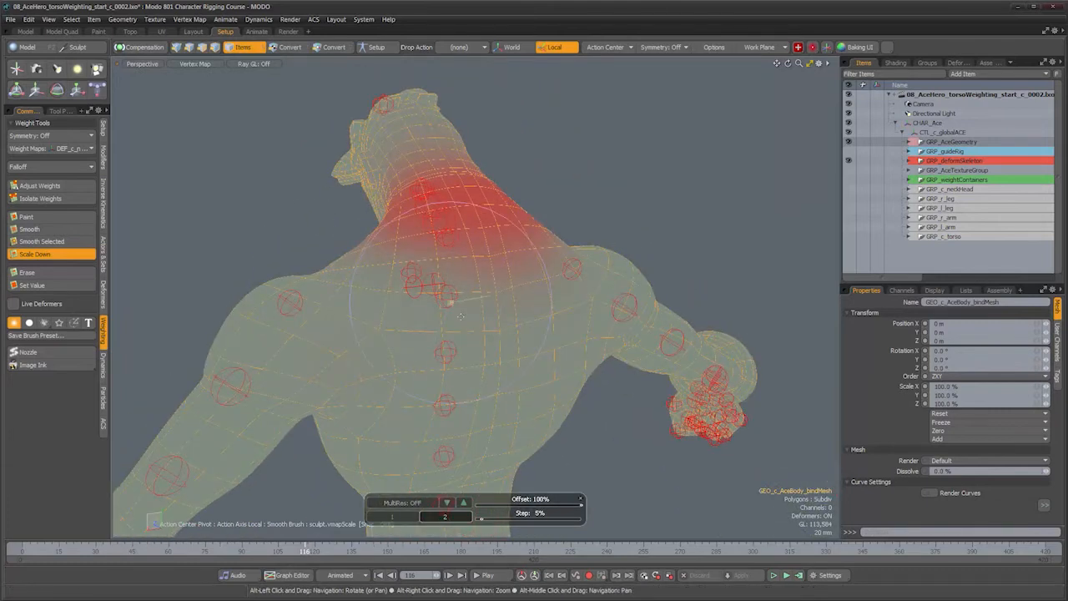
left_click_drag(576, 327, 476, 284, "alt")
left_click_drag(515, 332, 466, 332, "alt")
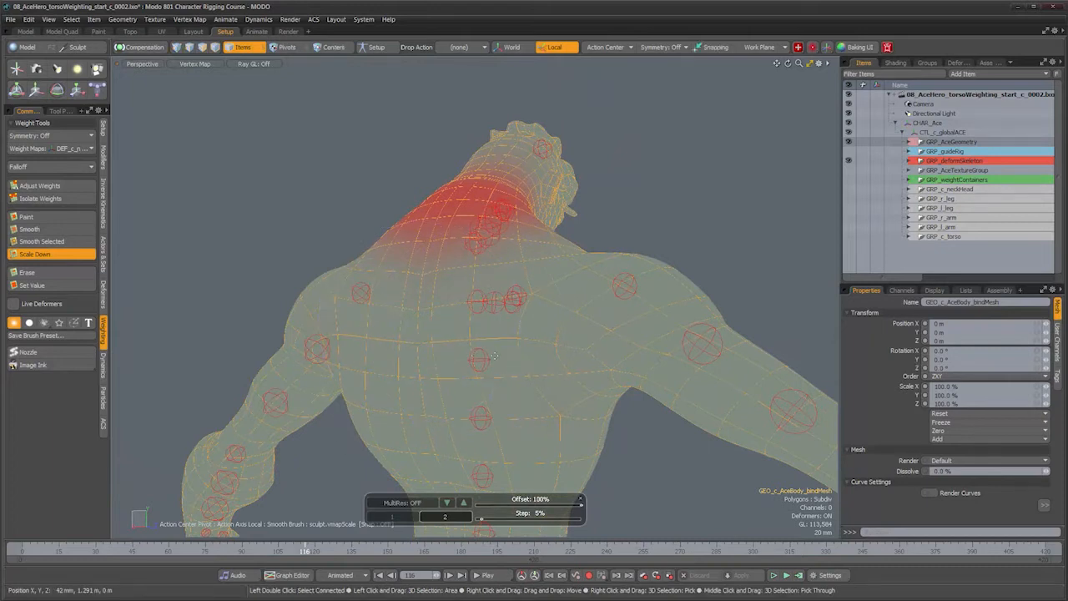
Step: Drop the Scale Down brush, deselect the body mesh, and scrub to frame 110 to check the neck deformation
left_click(298, 550)
mouse_move(297, 551)
left_mouse_down()
mouse_move(280, 551)
mouse_move(293, 553)
left_mouse_up()
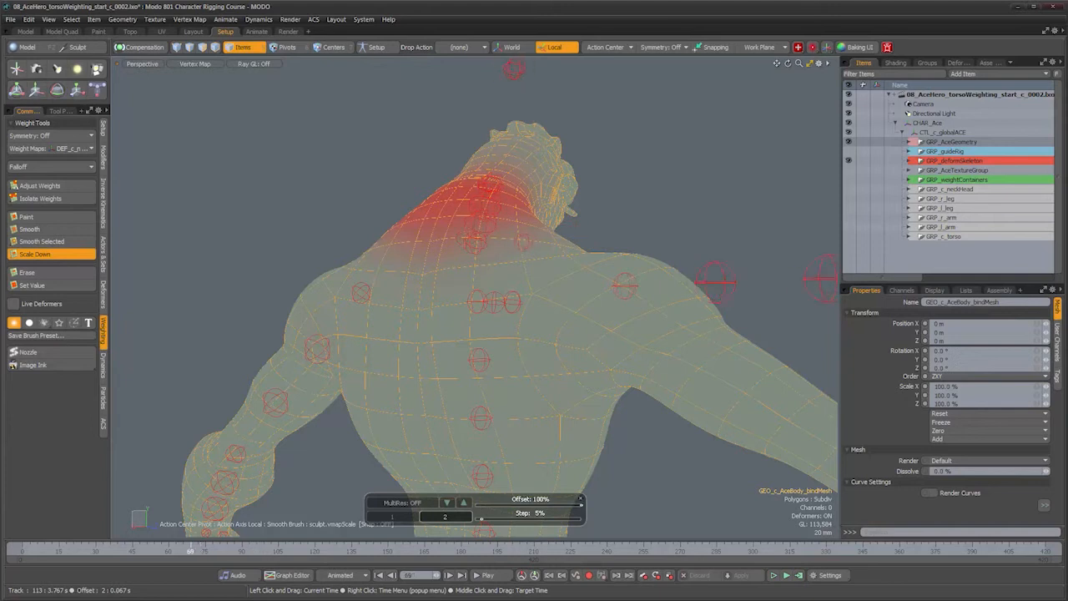
left_click_drag(44, 551, 359, 551)
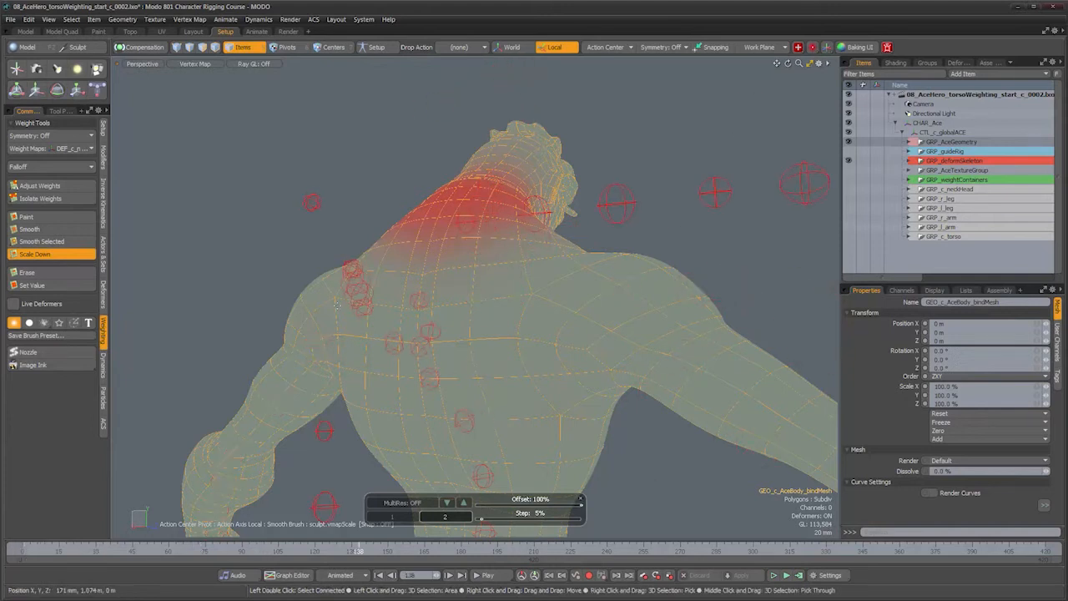
key("space")
left_click(297, 261)
left_click(336, 551)
left_click_drag(336, 551, 291, 551)
left_click_drag(478, 306, 430, 264, "alt")
right_click_drag(434, 263, 466, 264, "alt")
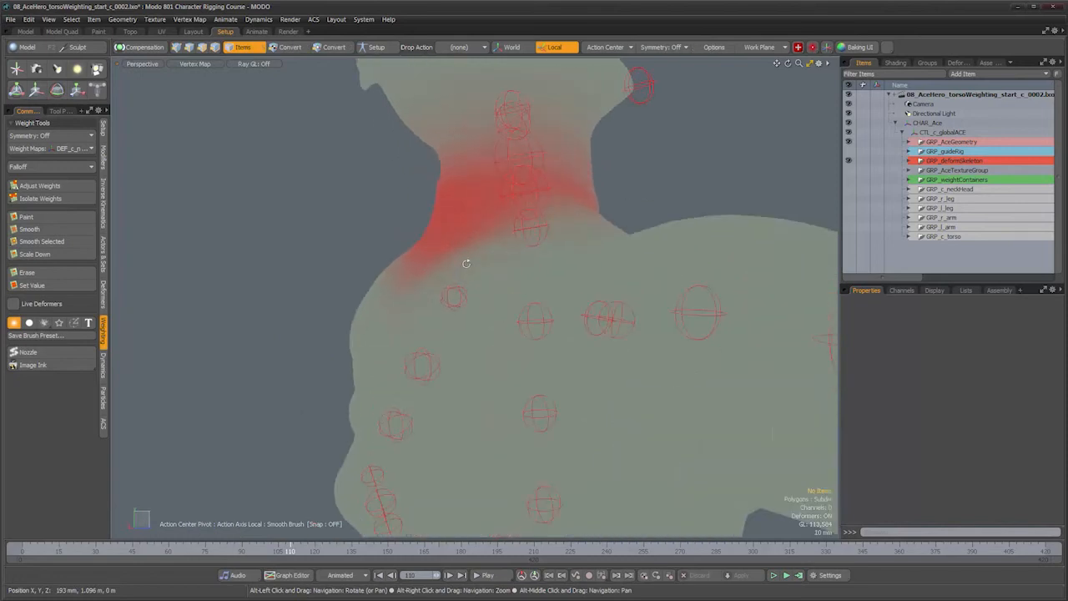
Step: Reselect the body mesh and scale down the DEF_c_neck weights below the base of the neck with the brush offset at 75%
left_click(436, 240)
left_click_drag(426, 267, 482, 298, "alt")
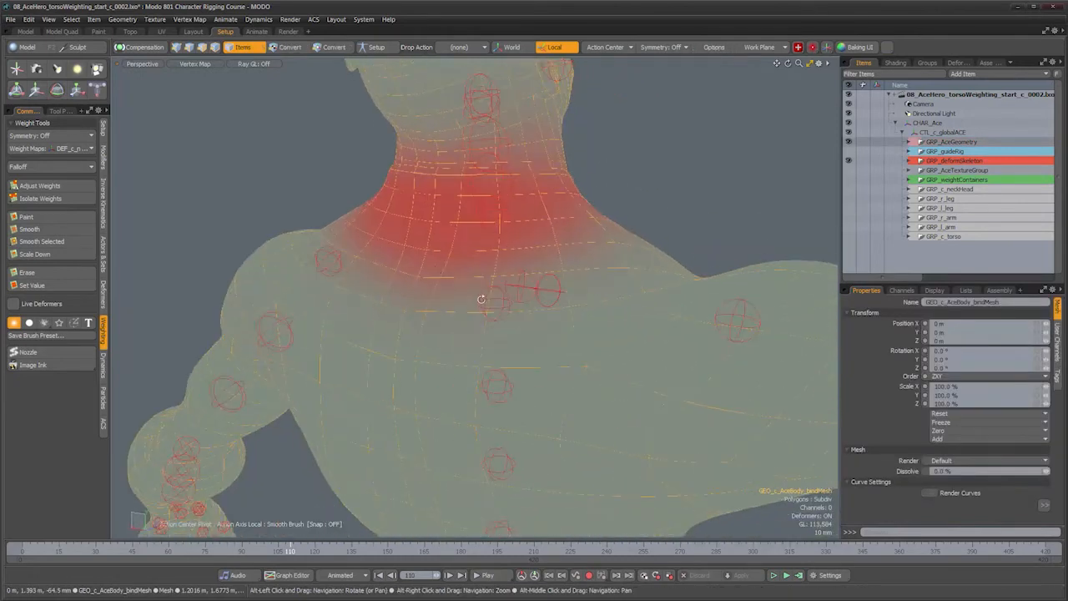
left_click(55, 256)
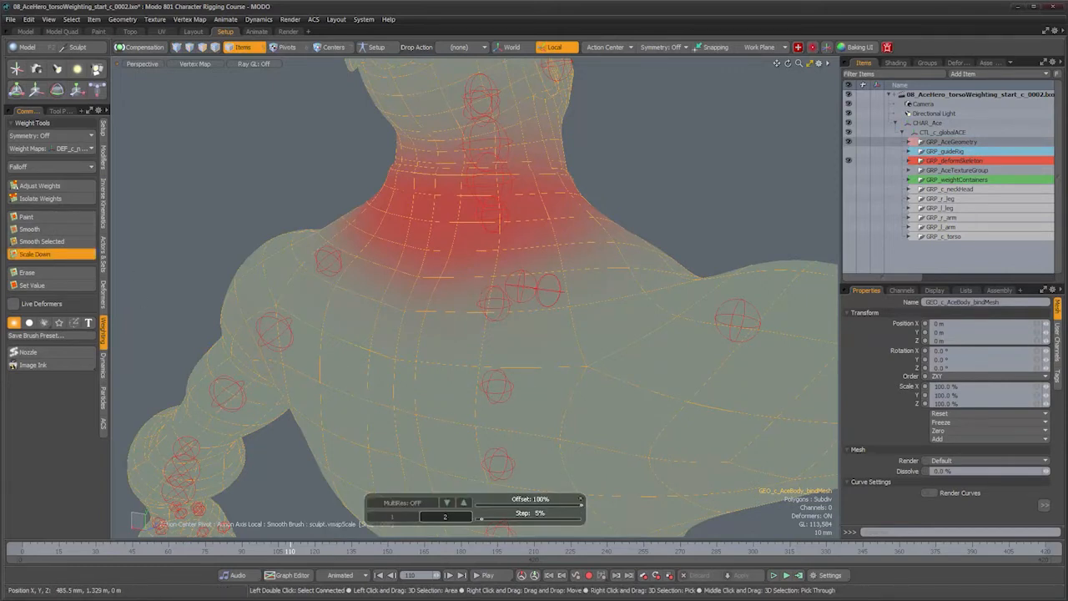
mouse_move(421, 278)
left_mouse_down()
mouse_move(425, 259)
mouse_move(424, 324)
left_mouse_up()
left_click_drag(417, 305, 472, 310, "alt")
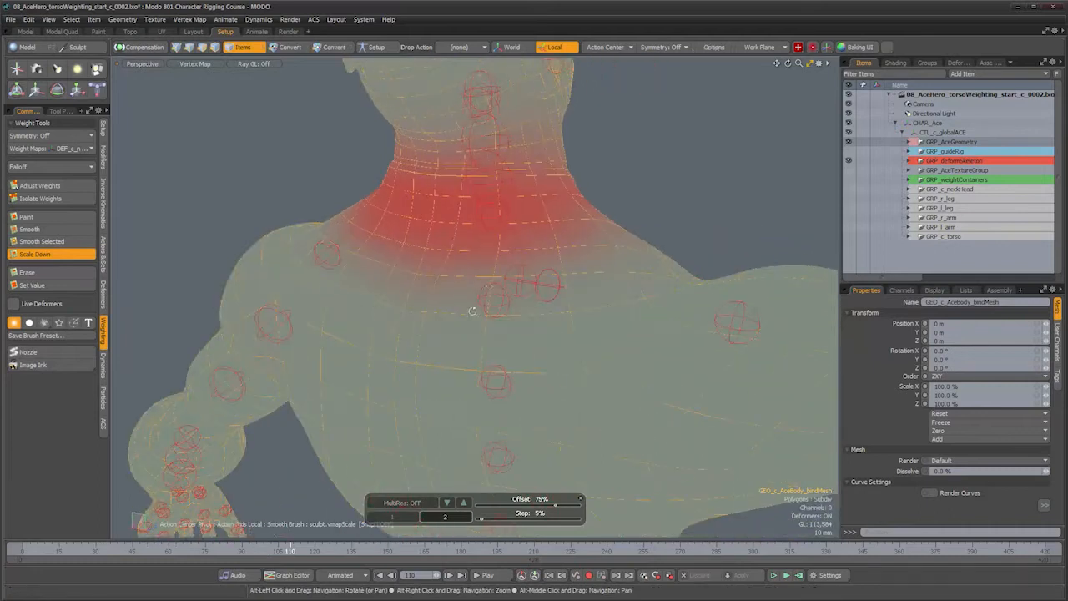
left_click_drag(508, 341, 409, 329, "alt")
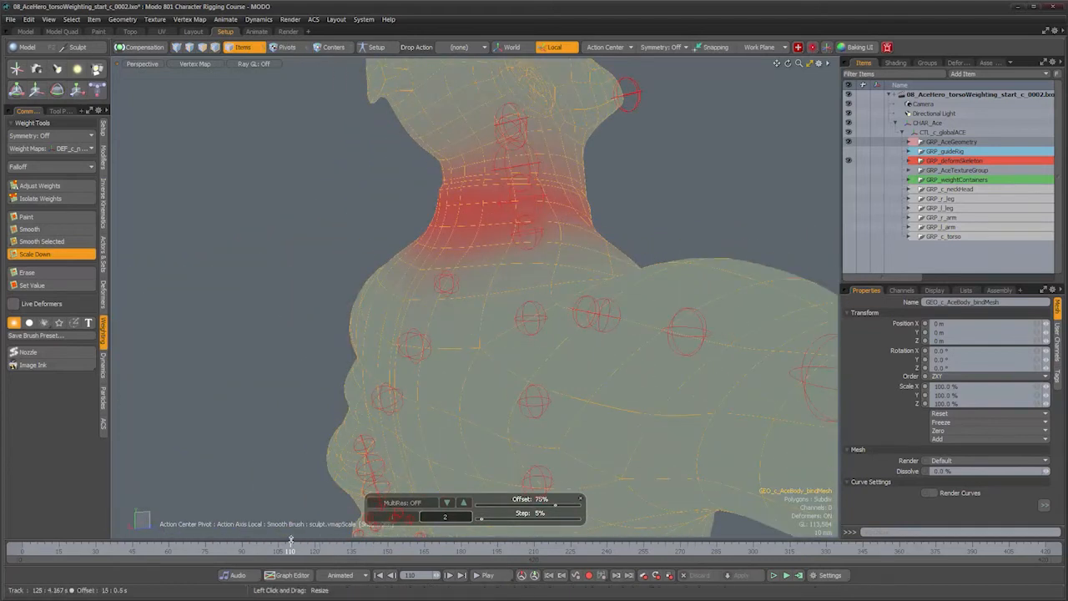
mouse_move(290, 551)
left_mouse_down()
mouse_move(334, 551)
mouse_move(308, 553)
left_mouse_up()
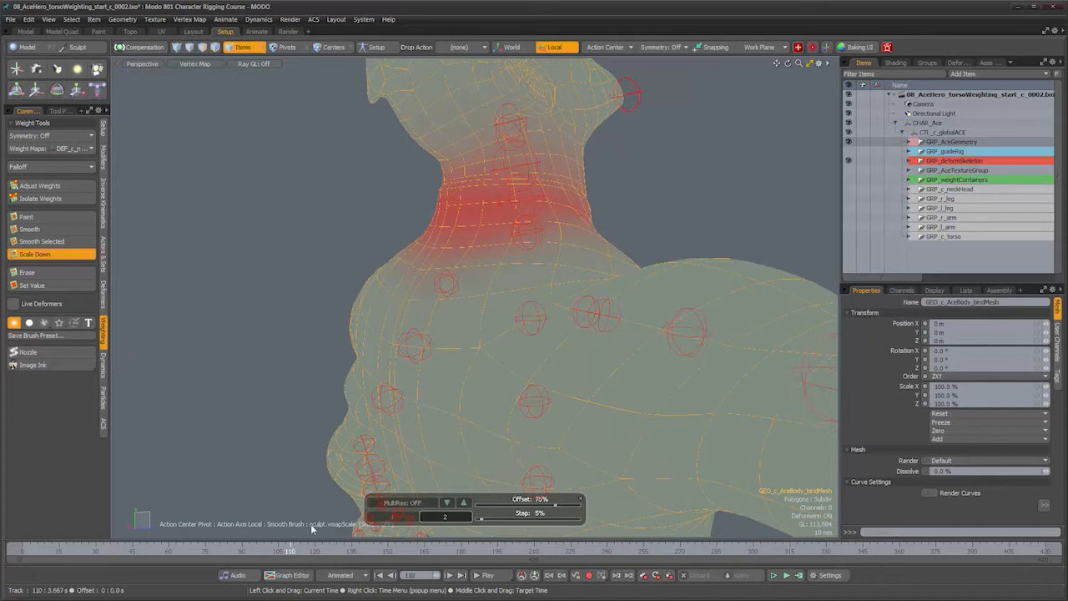
Step: Check the neck deformation from behind and from the side, and scrub to frame 114
left_click_drag(437, 259, 476, 275, "alt")
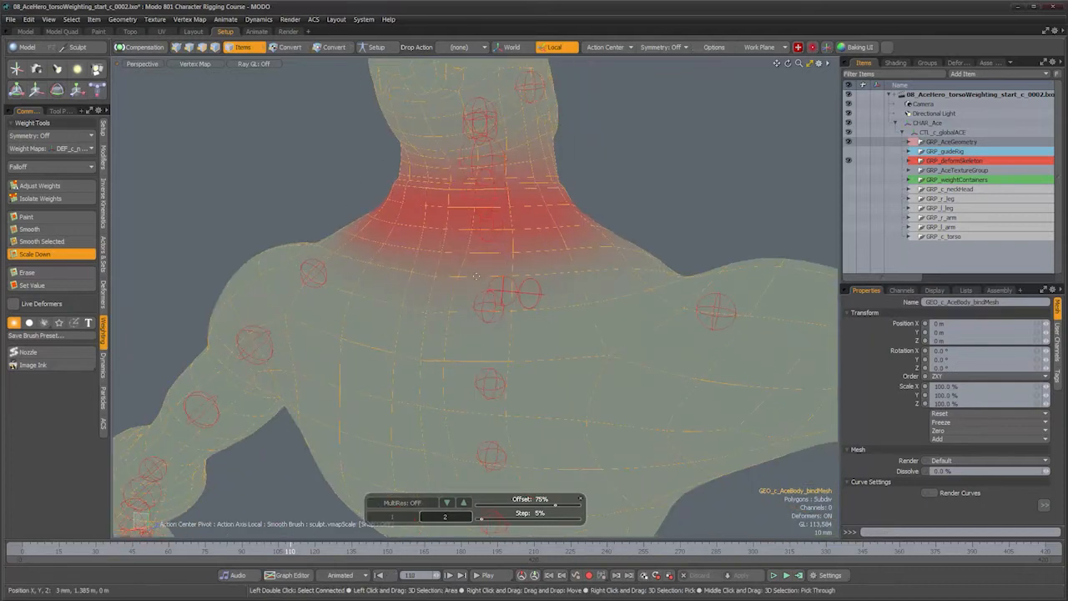
left_click_drag(593, 271, 358, 323, "alt")
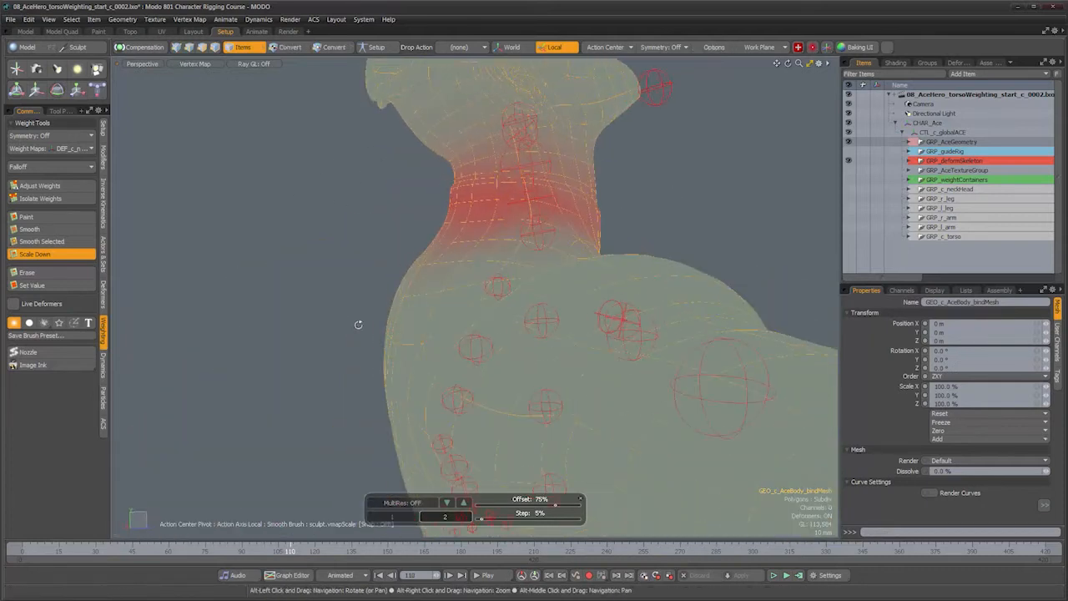
left_click(300, 551)
left_click(304, 552)
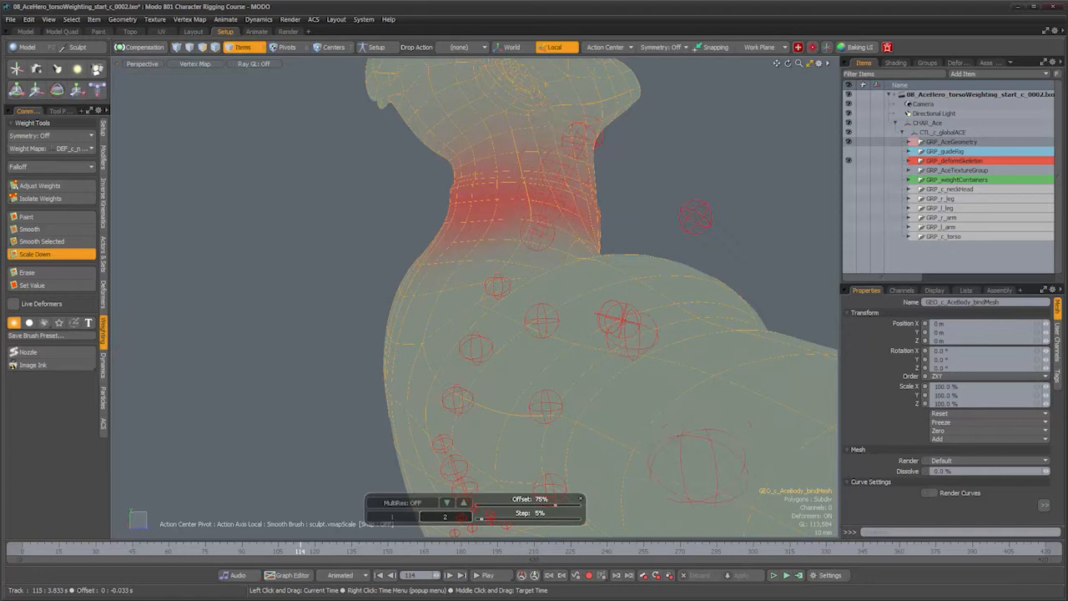
left_click_drag(355, 247, 400, 353, "alt")
Step: Drop the Scale Down brush, deselect the body mesh, and scrub the neck motion to frame 117
key("q")
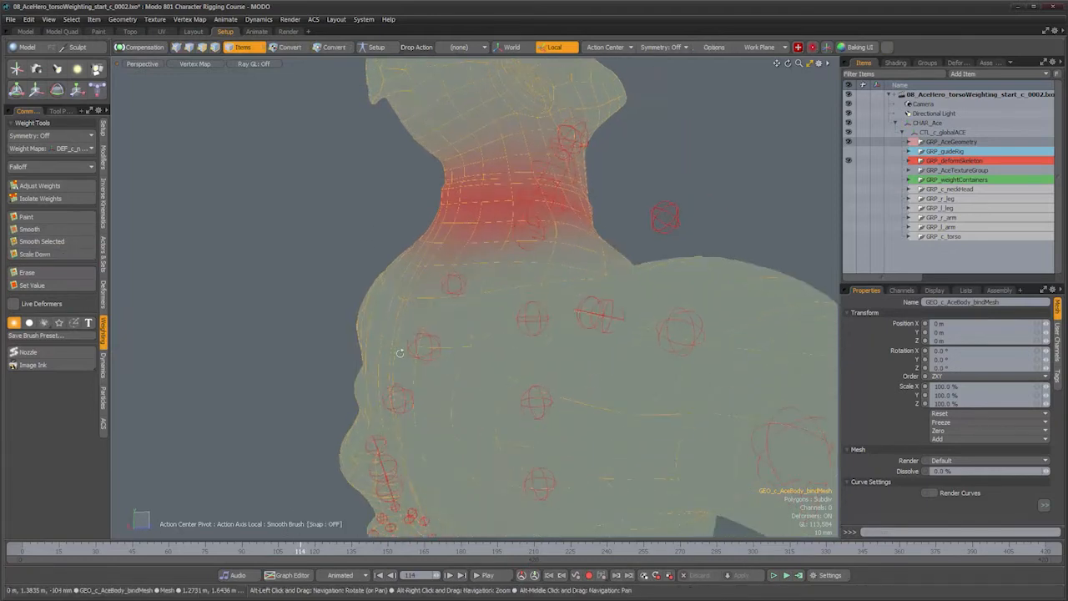
left_click(306, 552)
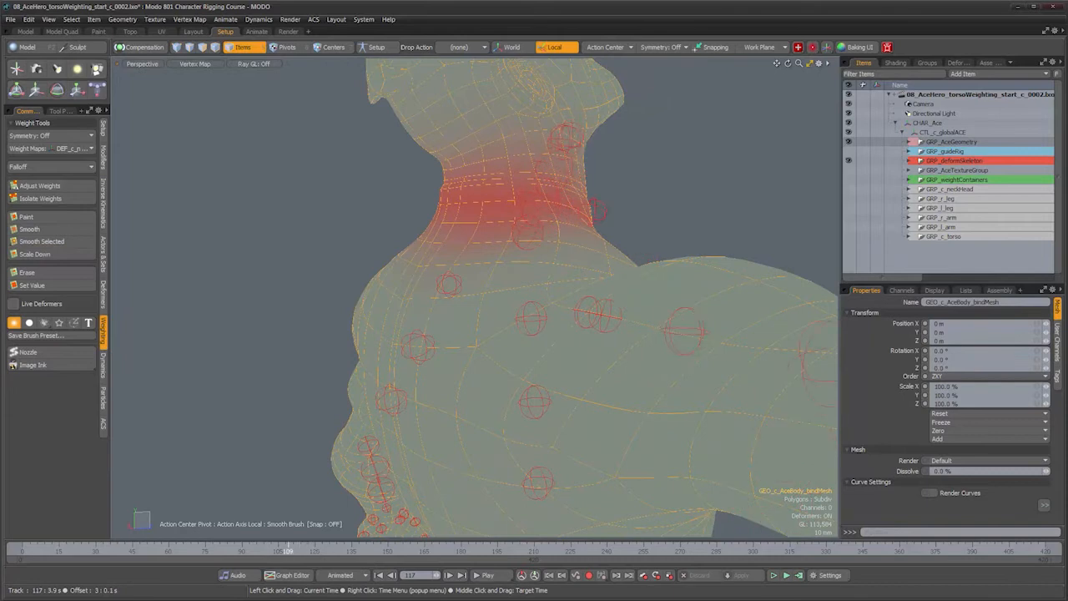
left_click(338, 179)
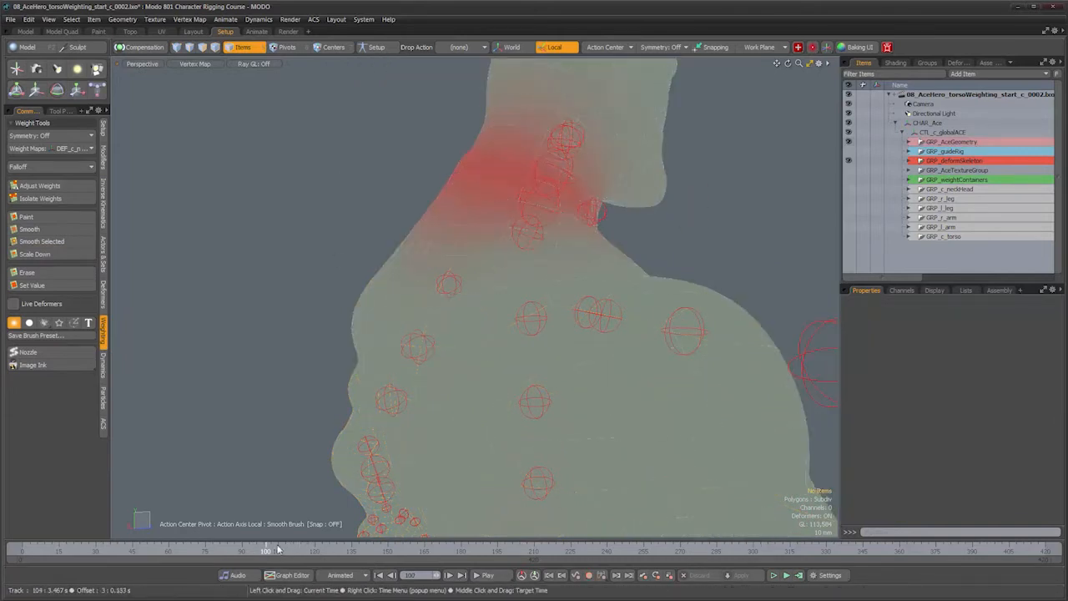
left_click(284, 552)
left_click_drag(287, 551, 310, 552)
Step: Examine the neck and upper back of the forward-bent head from several angles at frame 117
left_click_drag(568, 284, 509, 262, "alt")
right_click_drag(509, 262, 536, 270, "alt")
left_click_drag(527, 298, 501, 276, "alt")
left_click_drag(441, 375, 514, 394, "alt")
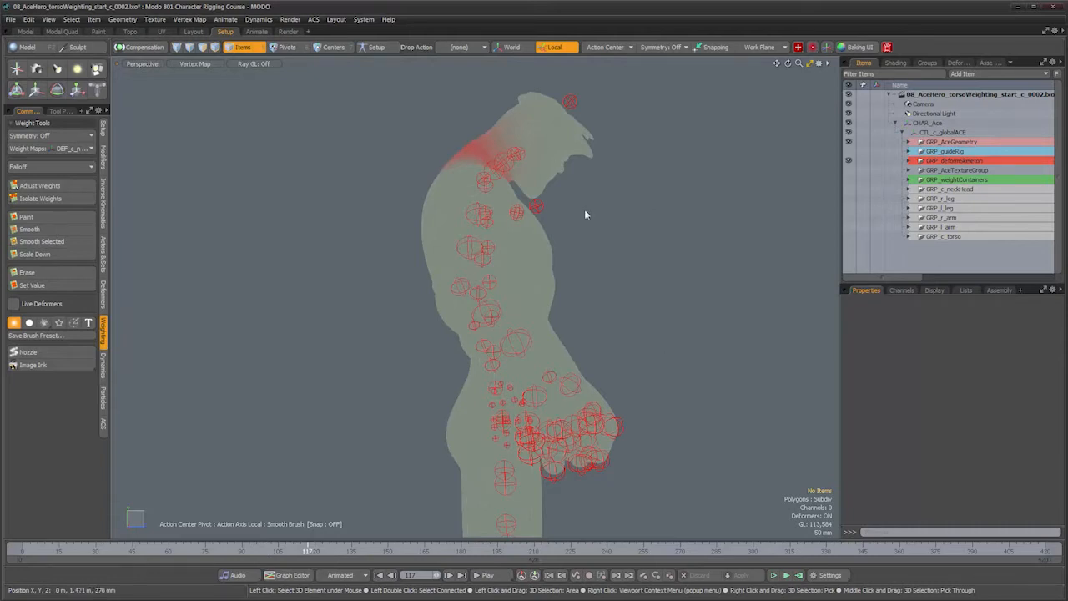
left_click_drag(644, 274, 387, 272, "alt")
left_click_drag(422, 216, 467, 308, "alt")
Step: Show the vertex map list, deselect the DEF_c_neck weight map, and switch the viewport shading to Advanced OpenGL
key("F7")
key("F5")
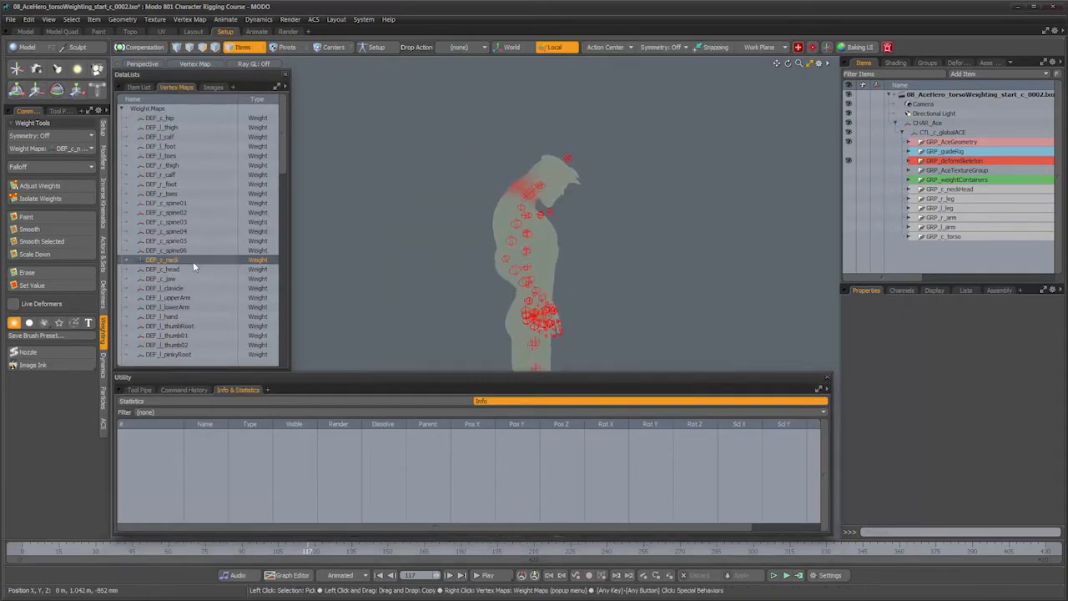
left_click(192, 261, "ctrl")
left_click_drag(413, 273, 459, 274, "alt")
key("ctrl+2")
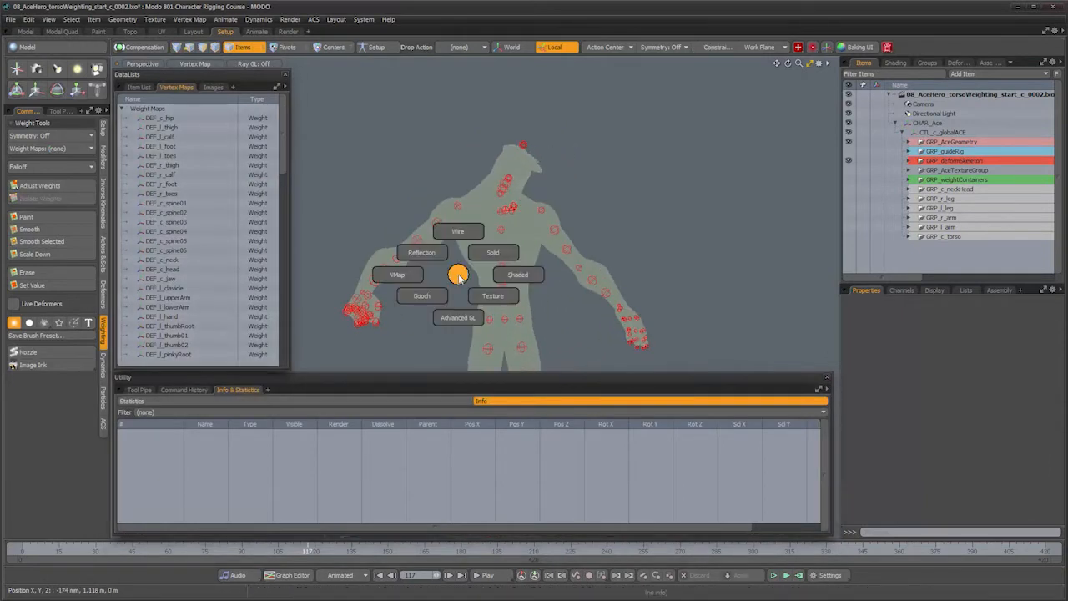
left_click(458, 317)
Step: Scrub the textured character through the neck motion to the torso side bend at frame 203
right_click_drag(510, 236, 597, 241, "alt")
left_click(578, 336)
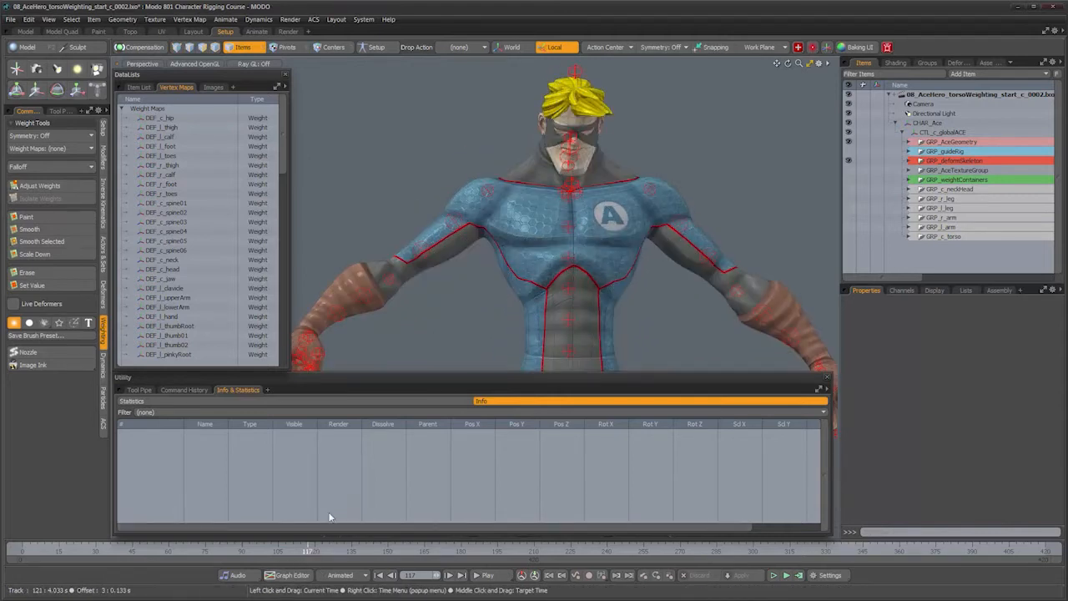
left_click_drag(416, 423, 473, 358, "alt")
left_click_drag(307, 552, 322, 551)
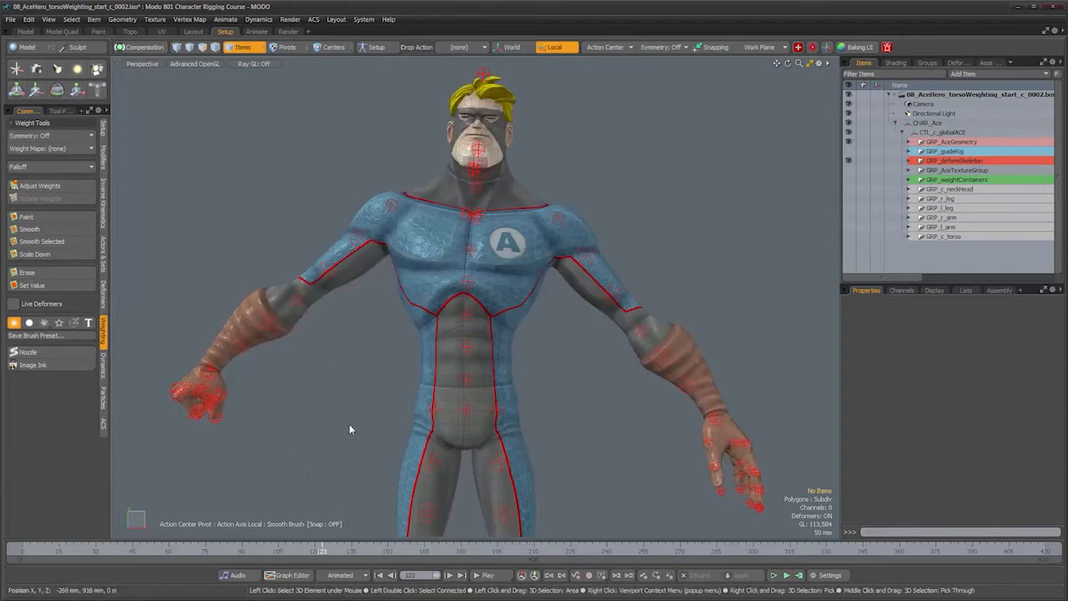
left_click_drag(349, 424, 414, 424, "alt")
left_click_drag(327, 551, 517, 551)
Step: Examine how the chest, ribs and waist deform in the side bend at frame 203
left_click_drag(526, 328, 490, 304, "alt")
left_click_drag(490, 304, 491, 342, "alt+shift")
key("KP_8")
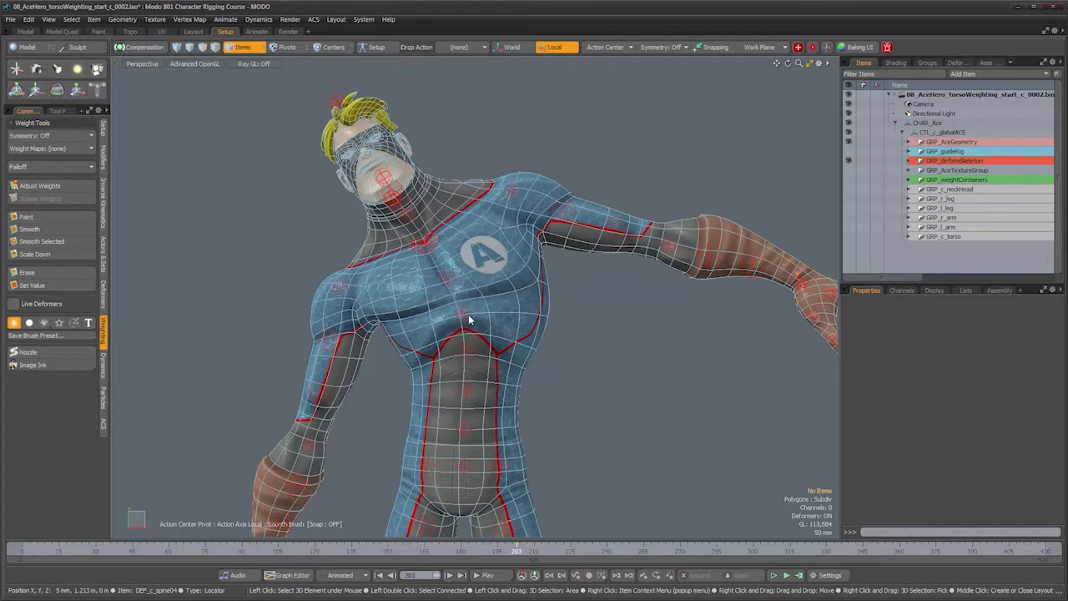
left_click_drag(468, 323, 499, 309)
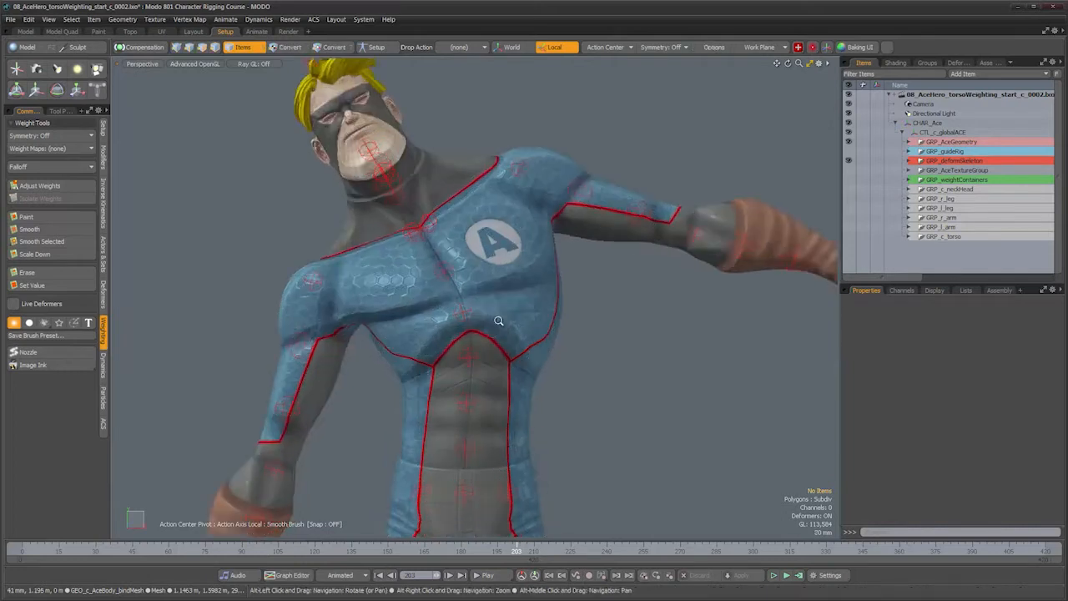
scroll(479, 316, "up", 5)
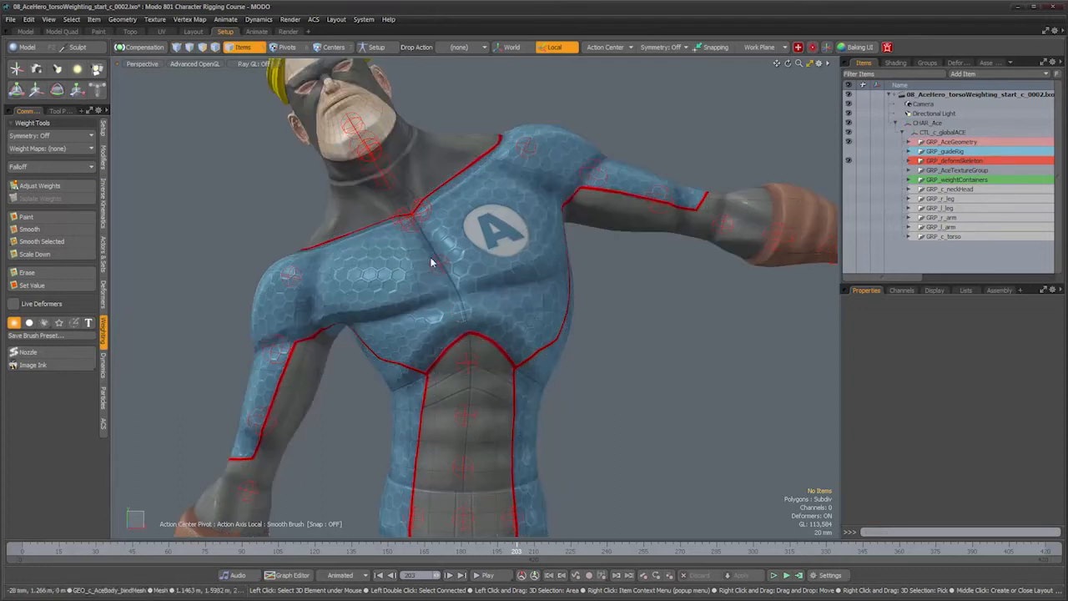
mouse_move(540, 429)
left_mouse_down("alt")
mouse_move(529, 429)
mouse_move(535, 414)
mouse_move(539, 436)
left_mouse_up("alt")
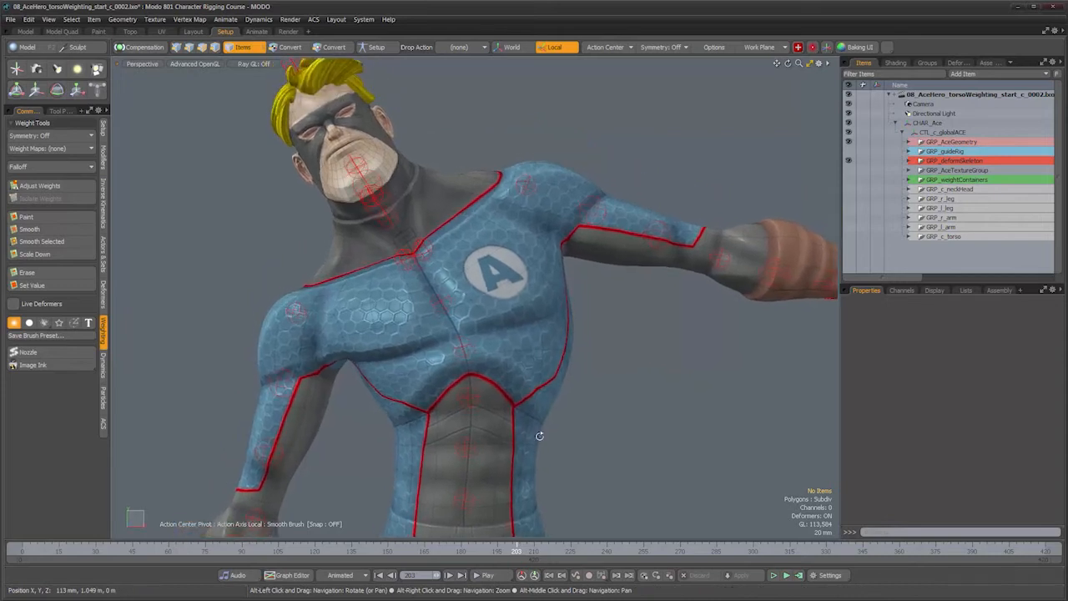
Step: Scrub back to frame 147 and check the torso deformation in the opposite bend
mouse_move(511, 551)
left_mouse_down()
mouse_move(558, 551)
mouse_move(449, 551)
mouse_move(872, 551)
mouse_move(182, 551)
mouse_move(324, 551)
left_mouse_up()
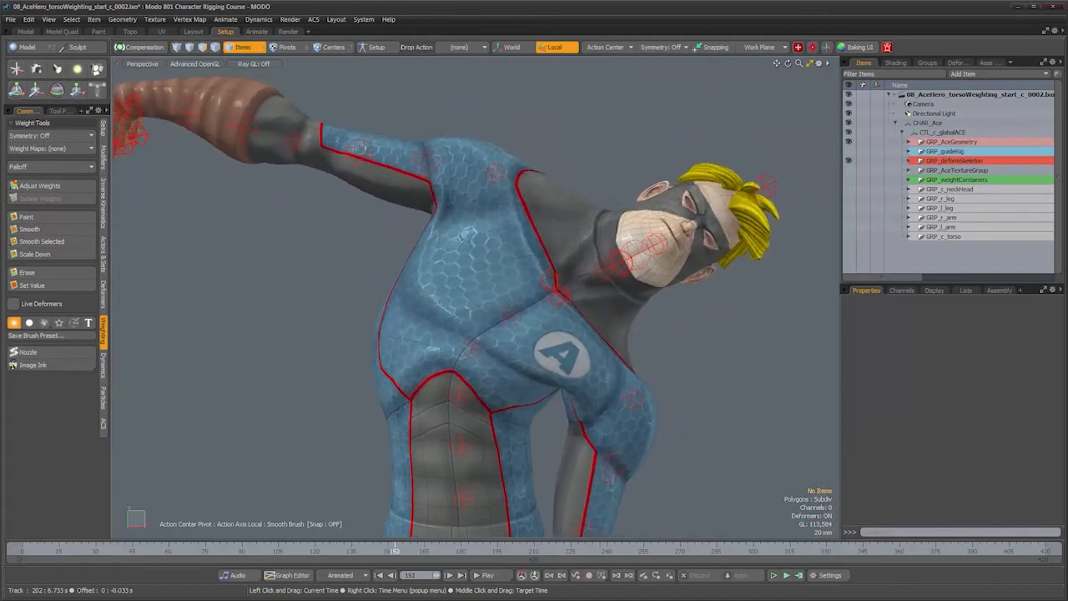
left_click_drag(535, 467, 542, 383, "alt")
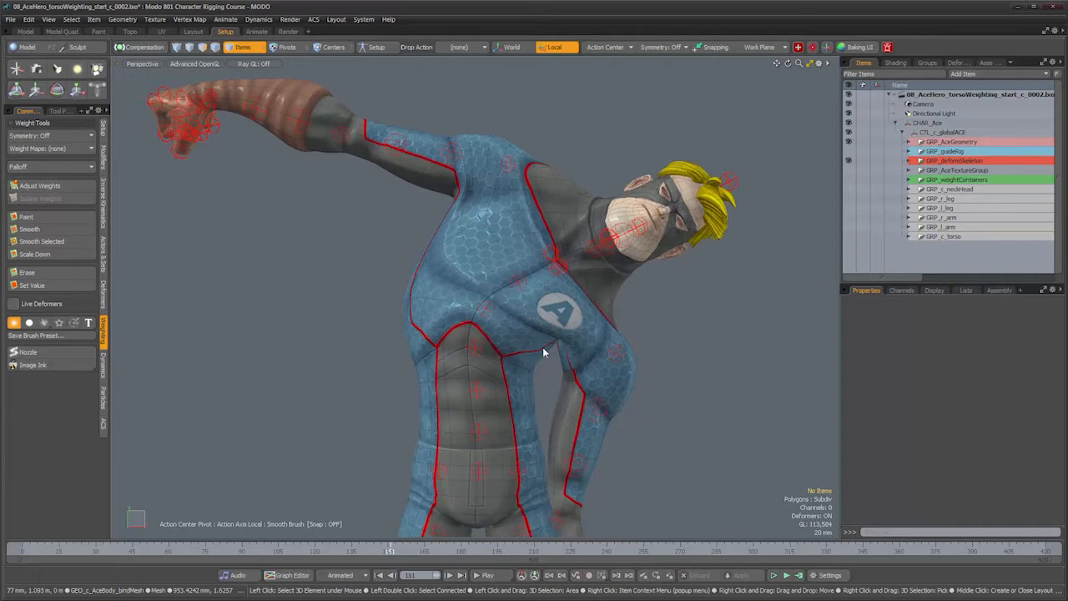
left_click_drag(389, 552, 381, 552)
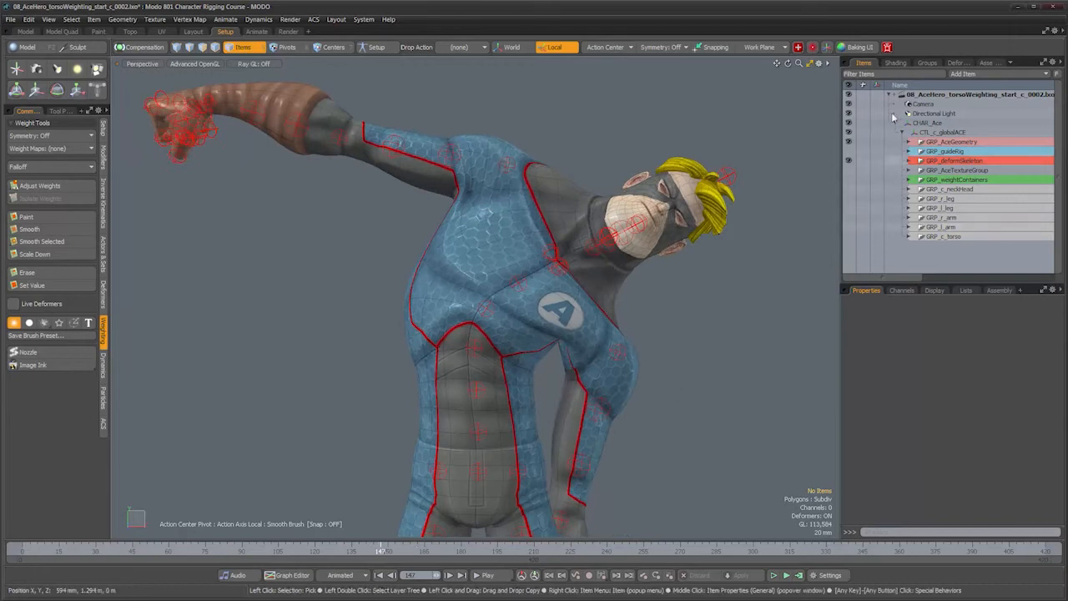
Step: Show the deformer list, collapse NormFolder_bodyBind, and select that folder
left_click(958, 64)
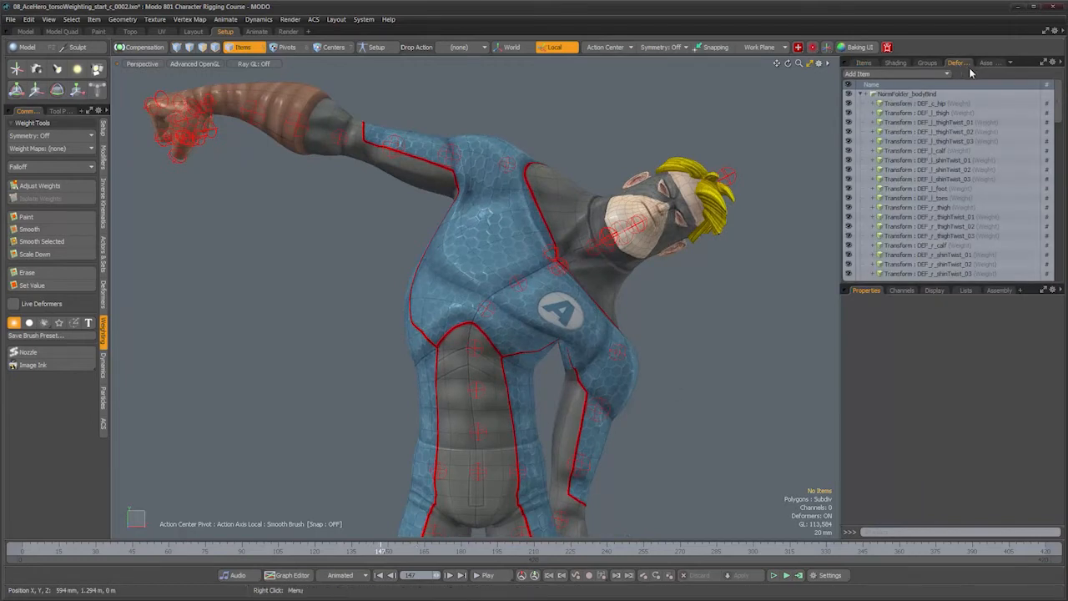
left_click(861, 95)
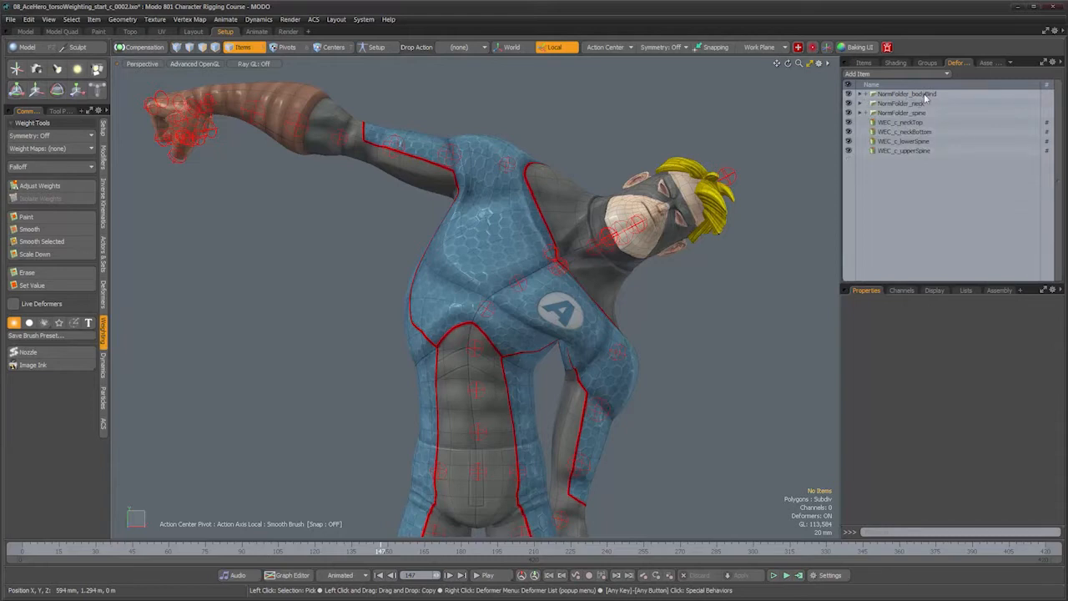
left_click(904, 97)
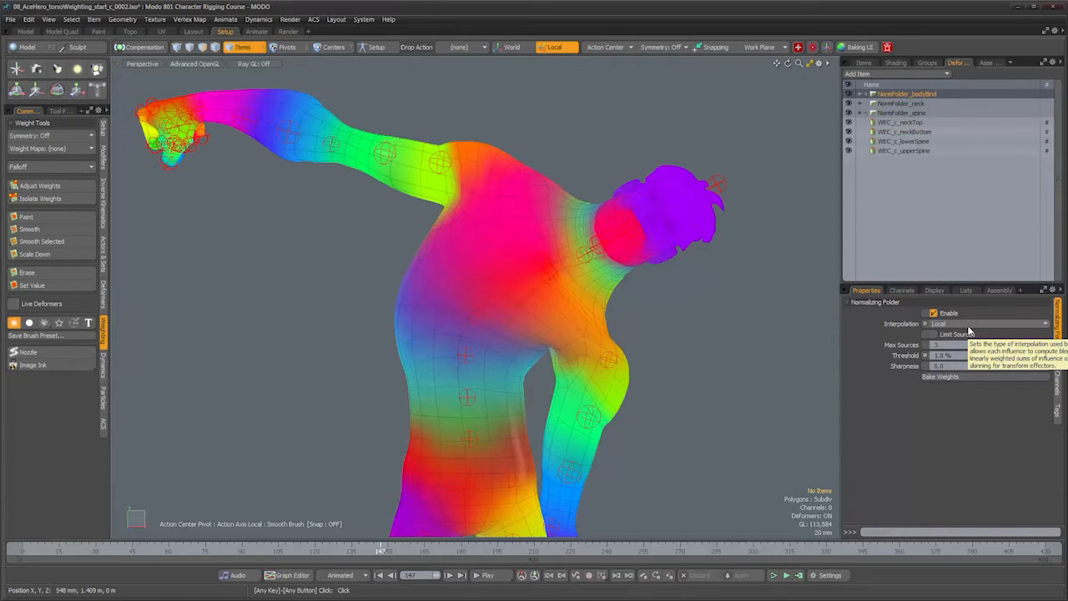
Step: Expand NormFolder_bodyBind and inspect the interpolation options of its DEF_c_hip, DEF_l_thigh and DEF_l_thighTwist_01 influences
left_click(866, 93)
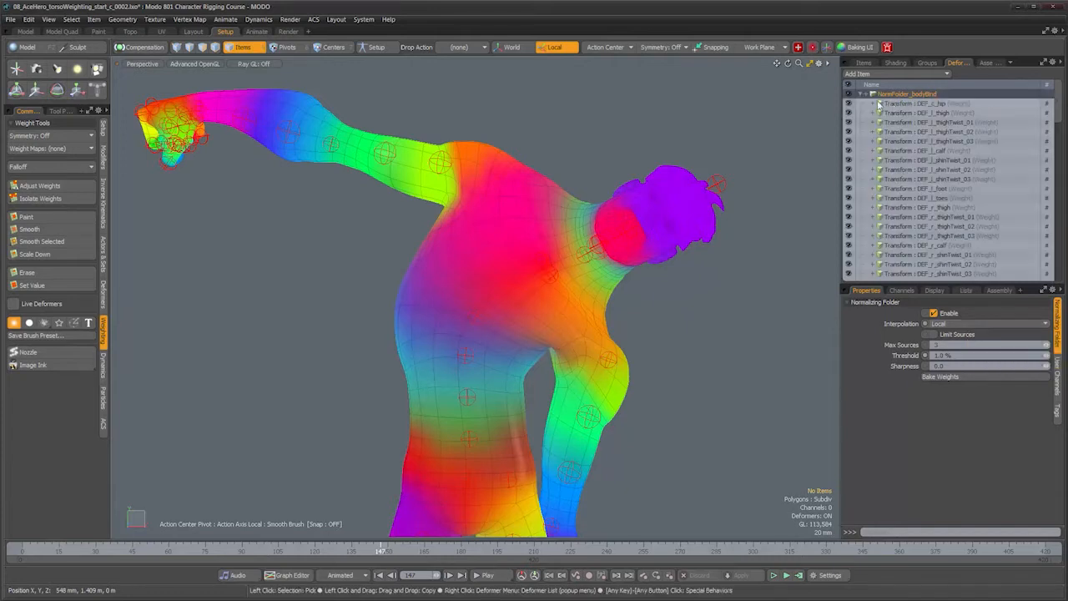
left_click(897, 104)
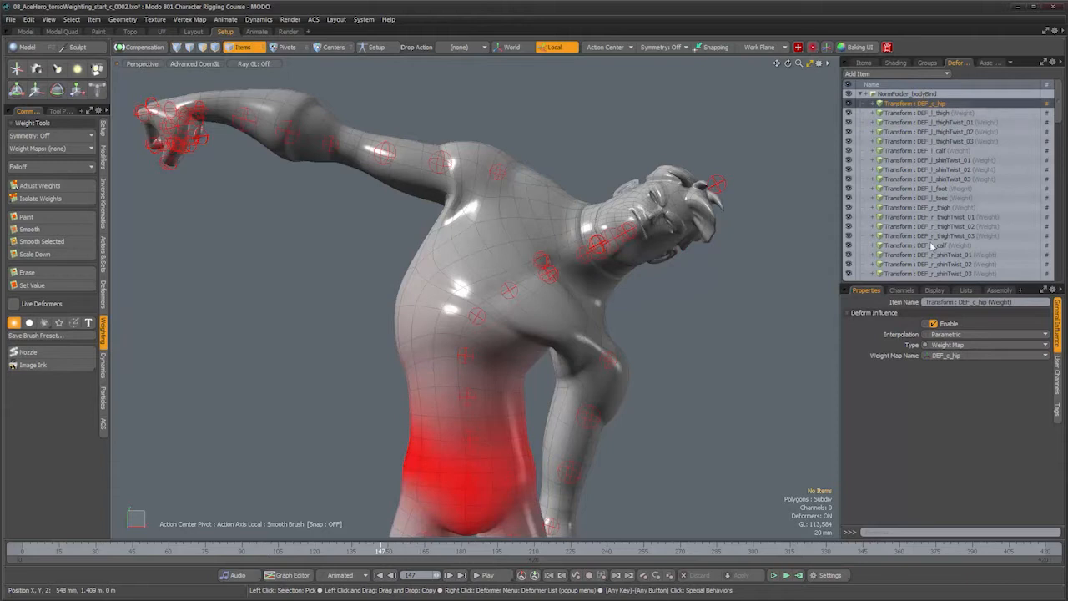
left_click(900, 113)
left_click(900, 123)
left_click(898, 105)
left_click(899, 114)
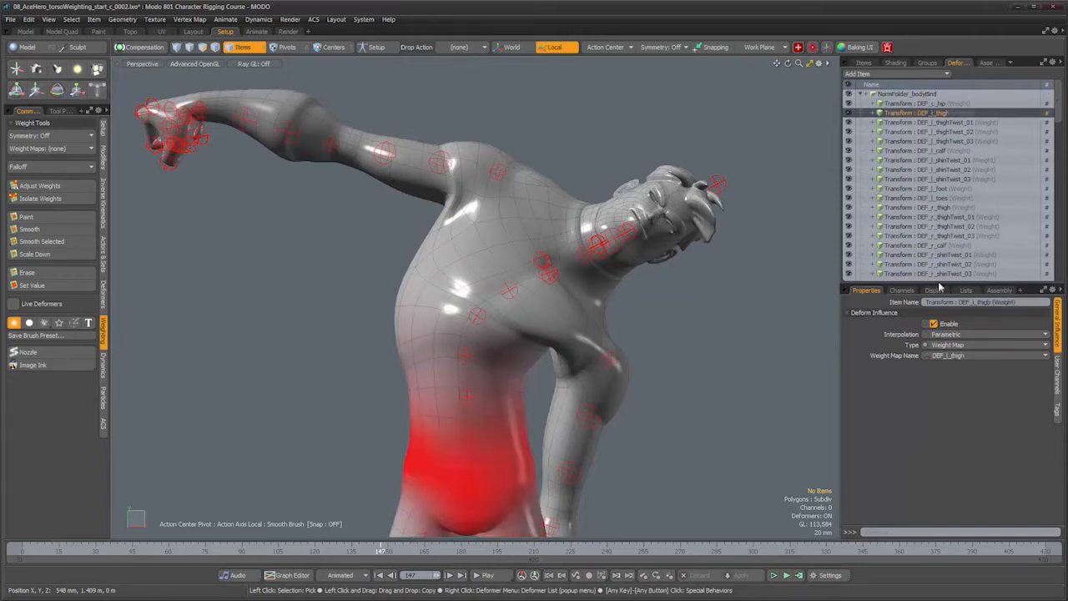
left_click(963, 334)
left_click(961, 430)
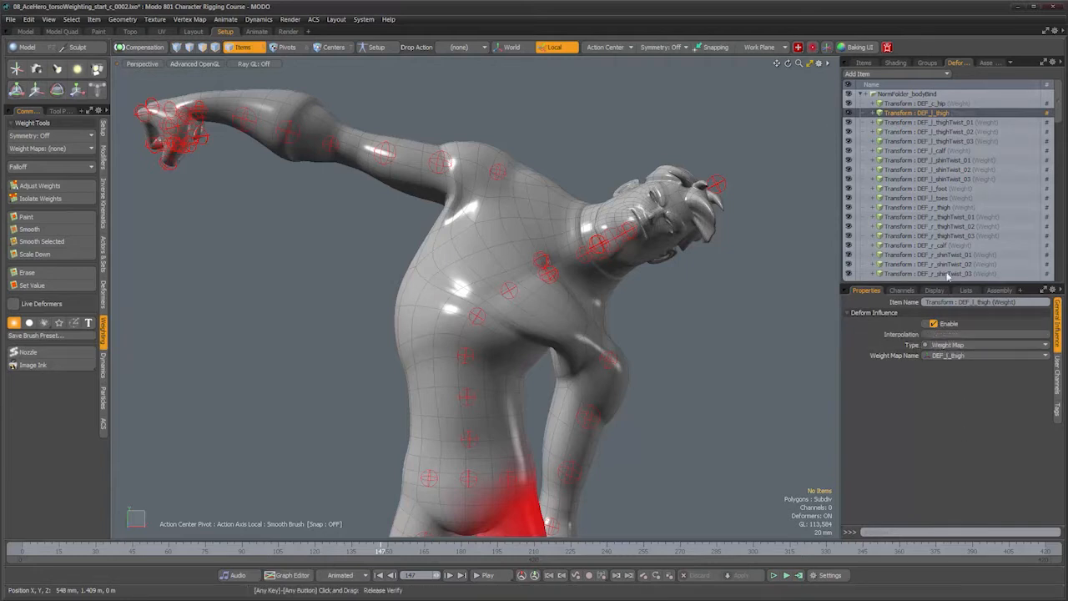
Step: Select NormFolder_bodyBind and set its interpolation to Quaternion
left_click(910, 95)
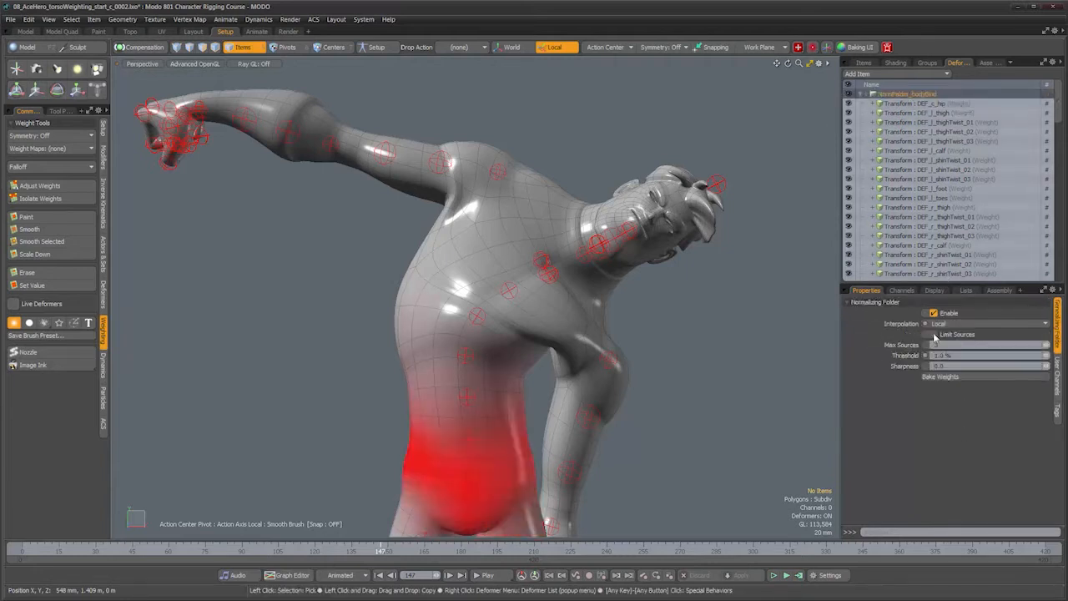
left_click(961, 325)
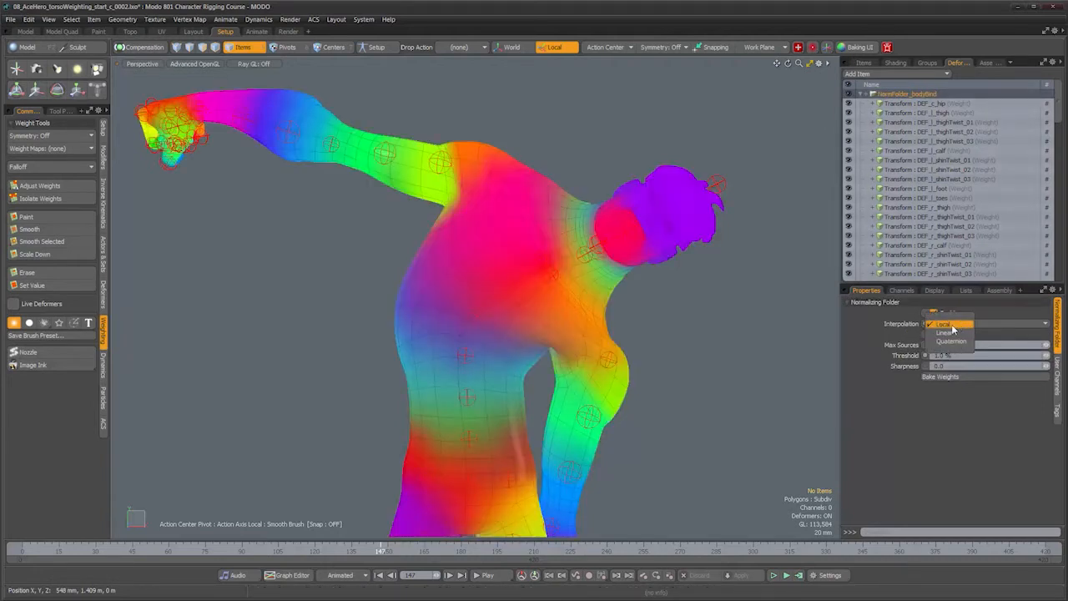
left_click(945, 325)
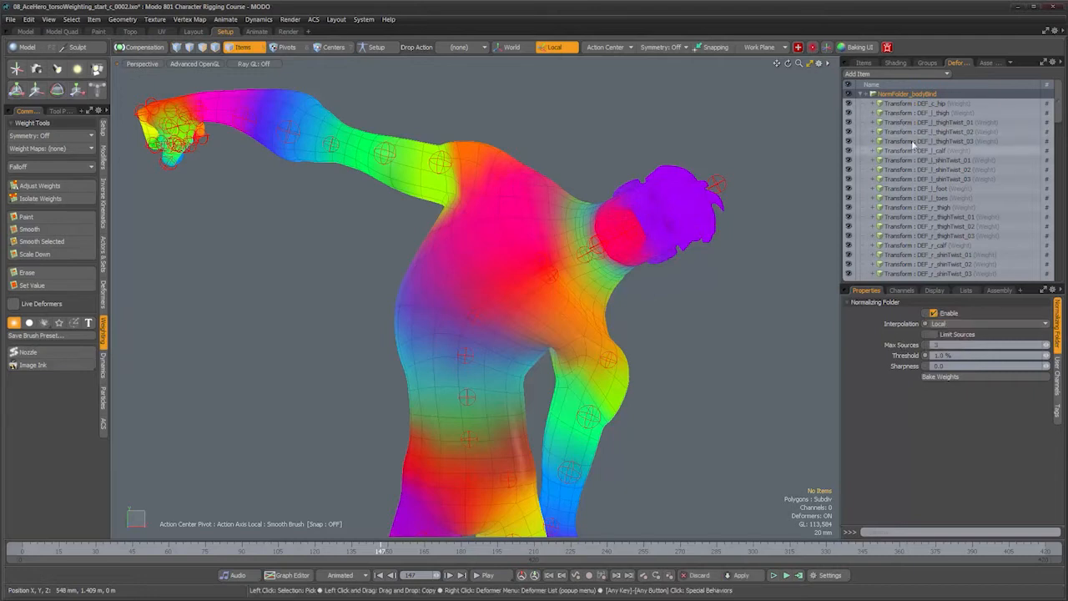
left_click(952, 328)
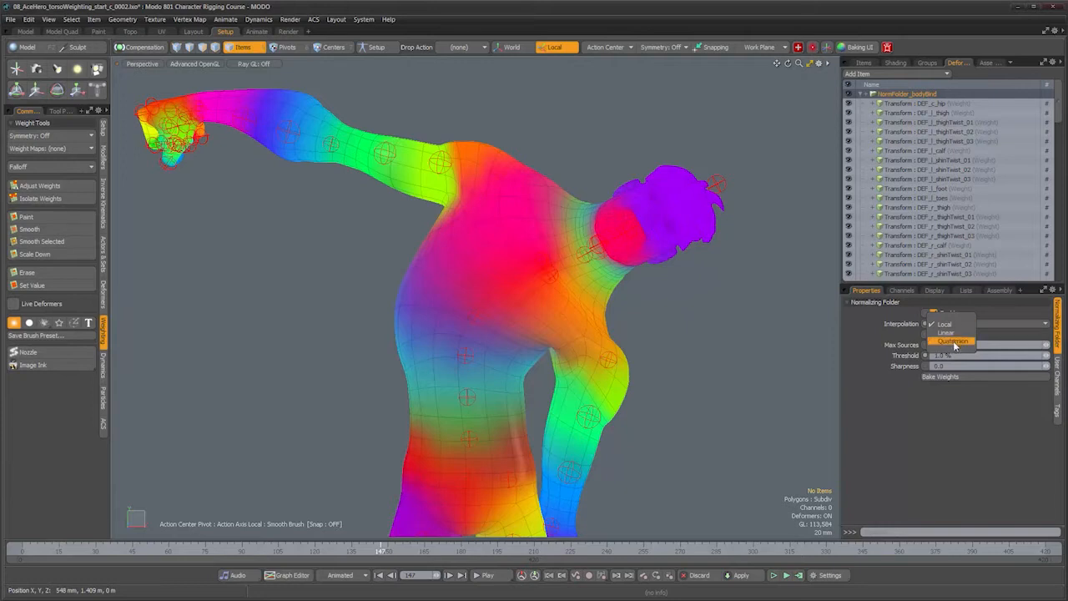
left_click(953, 342)
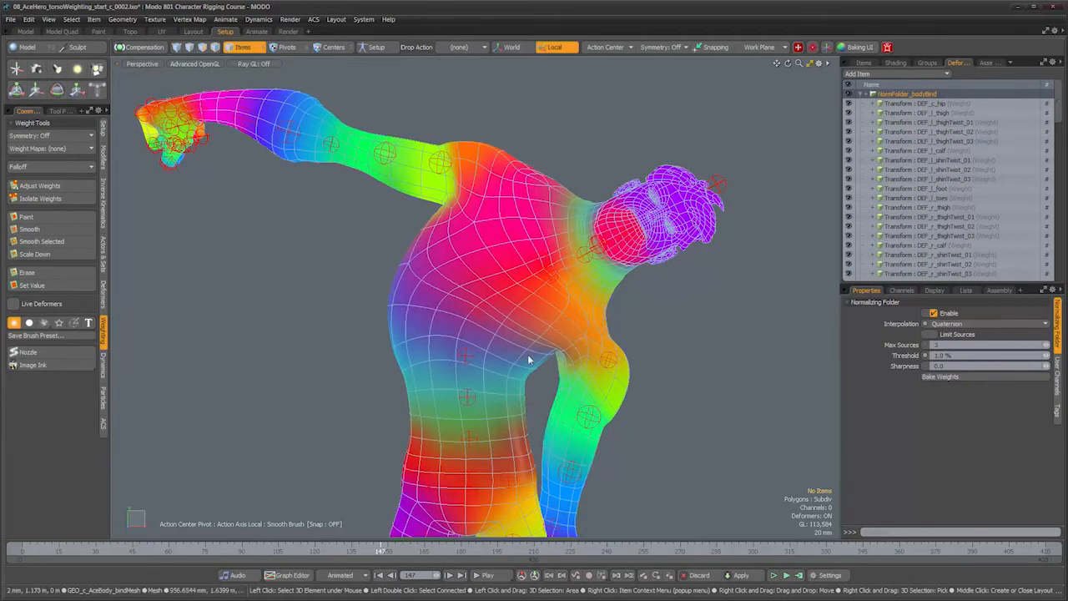
Step: Switch the NormFolder_bodyBind interpolation back to Local to compare the torso's volume
key("alt")
left_click_drag(499, 314, 534, 307, "alt")
left_click(968, 323)
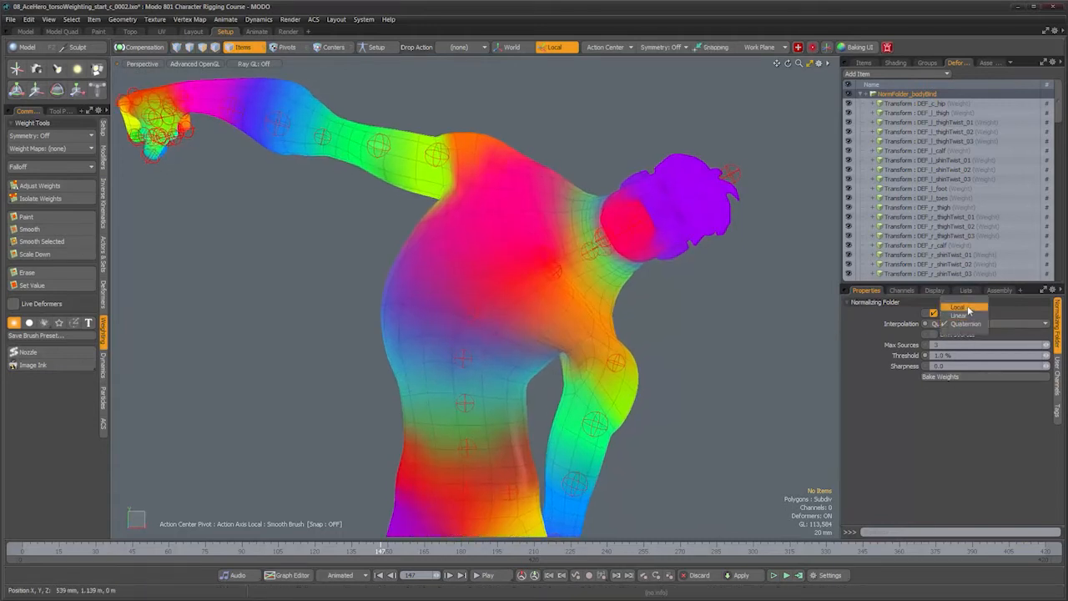
left_click(968, 309)
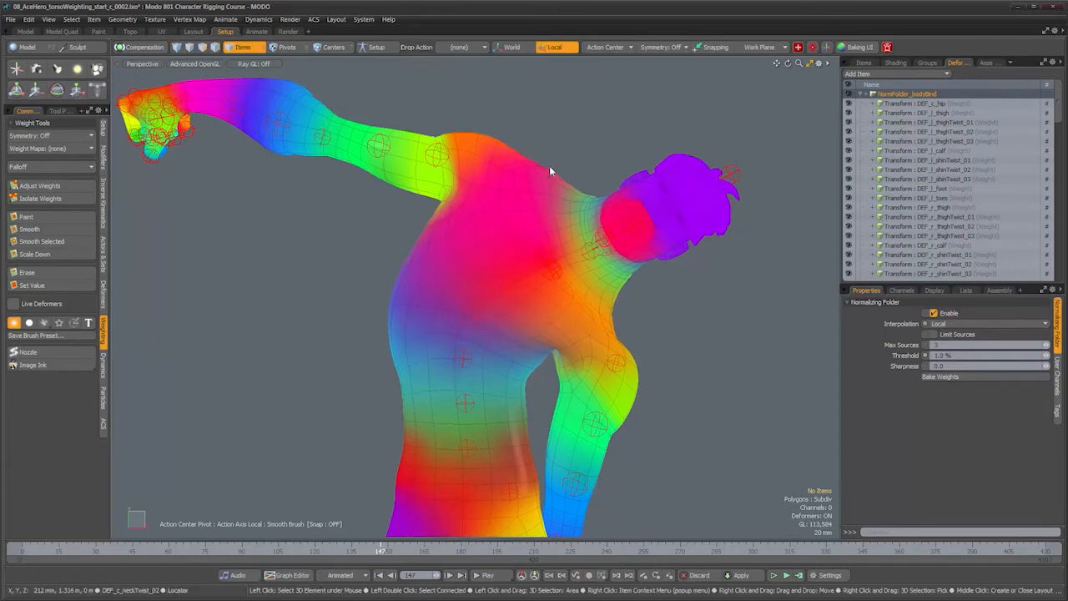
Step: Return the NormFolder_bodyBind interpolation to Quaternion and scrub to frame 116 to review the deformation
left_click(989, 325)
left_click(988, 341)
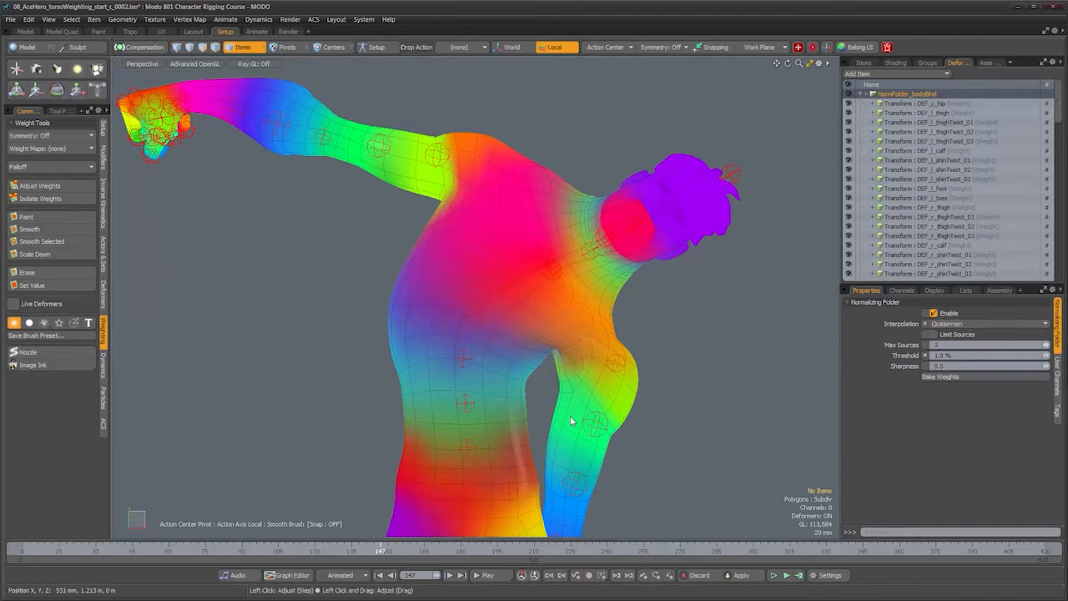
left_click_drag(571, 421, 564, 389, "alt")
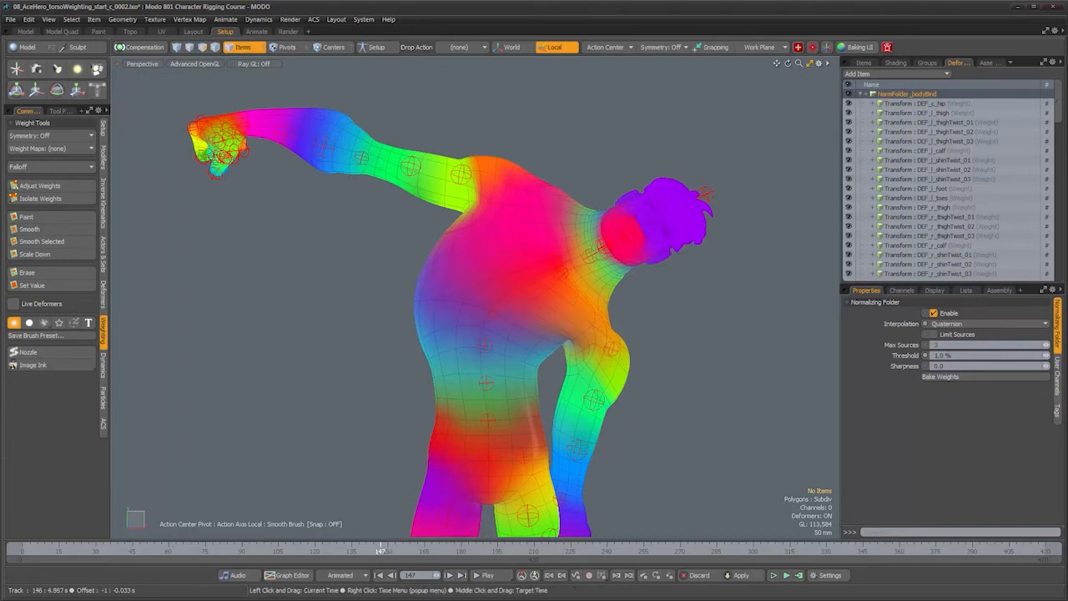
left_click_drag(381, 551, 305, 551)
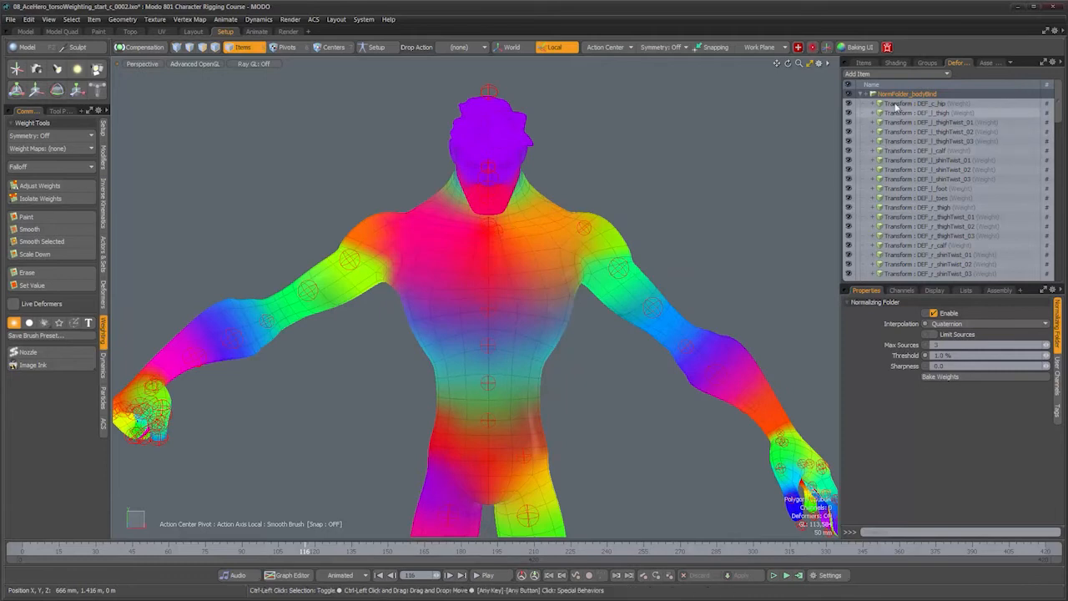
Step: Deselect the normalizing folder, scrub to frame 88 and examine how the bent elbow deforms in close-up
left_click(607, 336)
left_click_drag(607, 335, 626, 362, "alt")
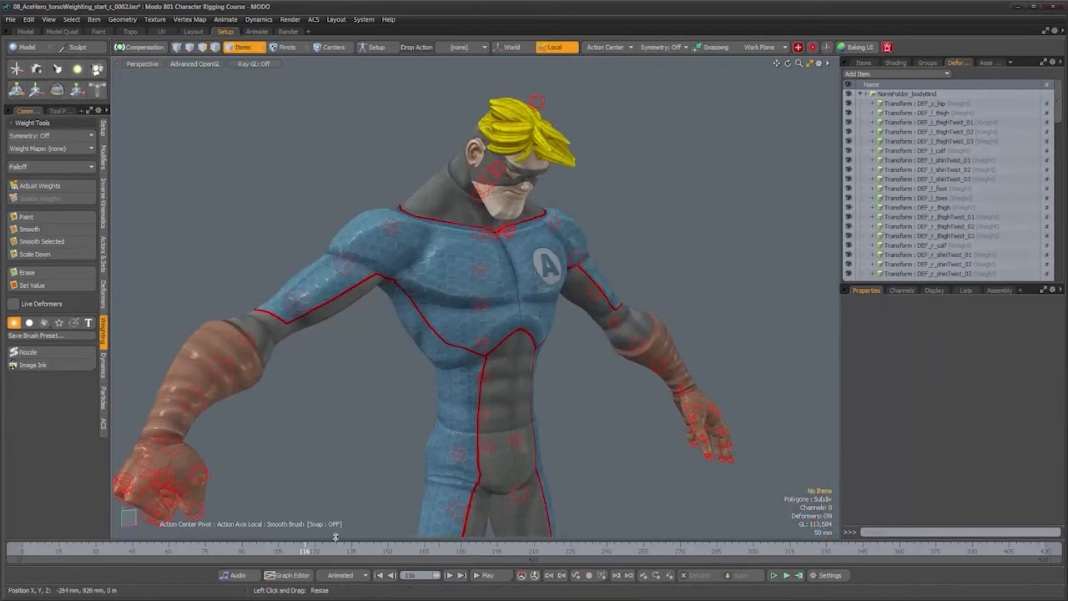
left_click_drag(321, 550, 233, 551)
left_click_drag(501, 301, 618, 482, "alt")
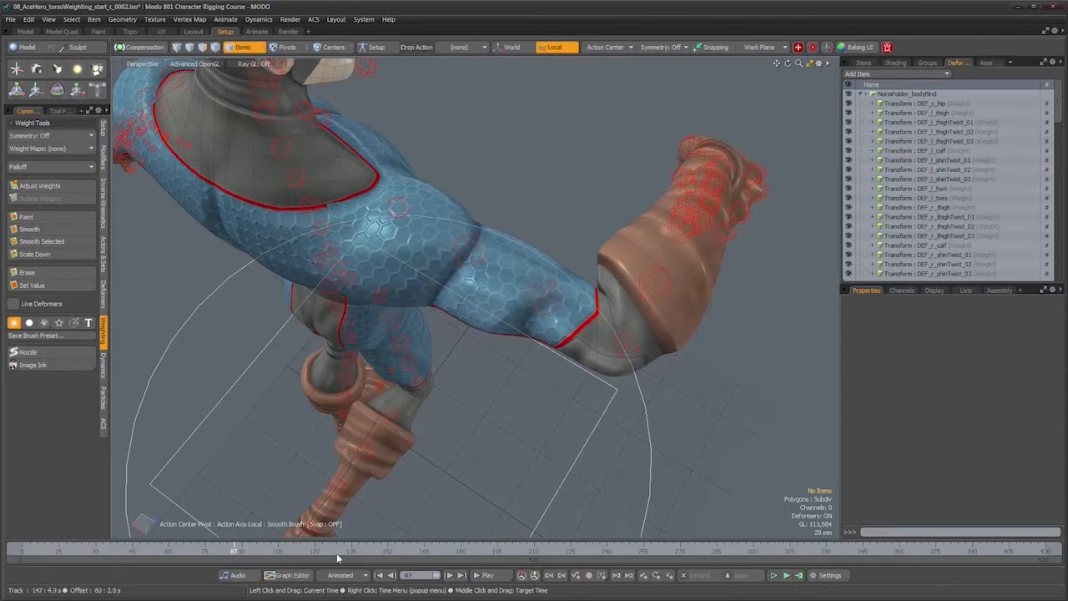
left_click(232, 551)
left_click(236, 550)
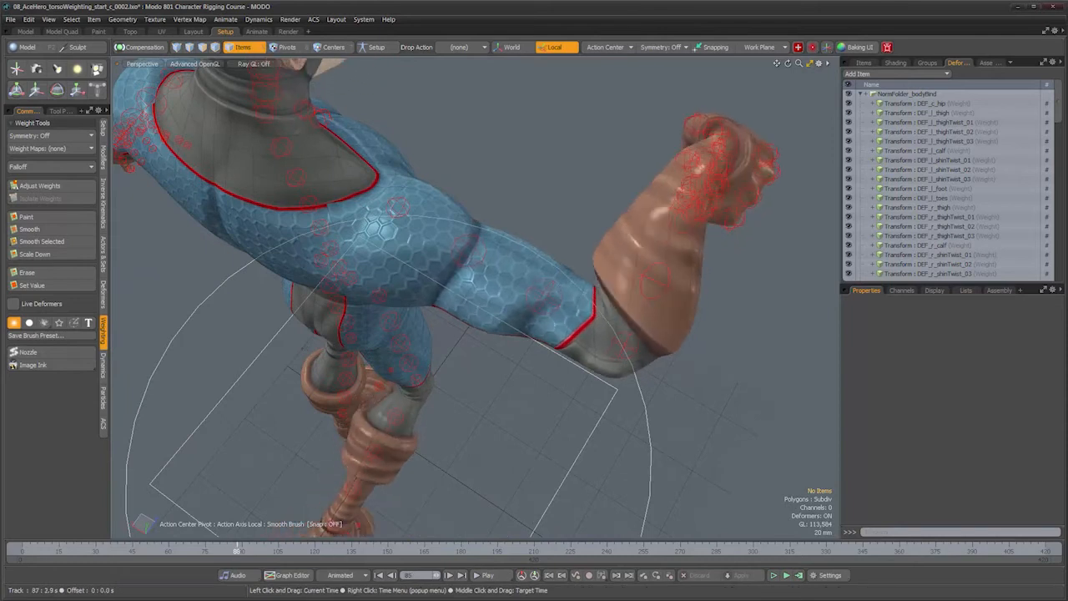
left_click_drag(239, 550, 237, 551)
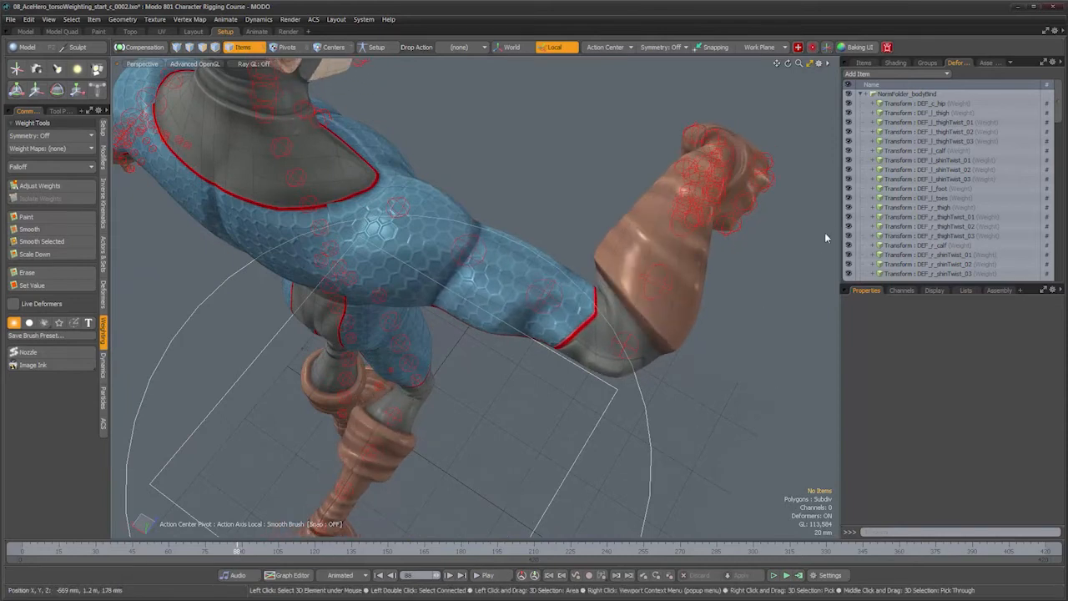
Step: Switch NormFolder_bodyBind's interpolation to Local and back to Quaternion to compare the bent elbow's deformation
left_click(905, 93)
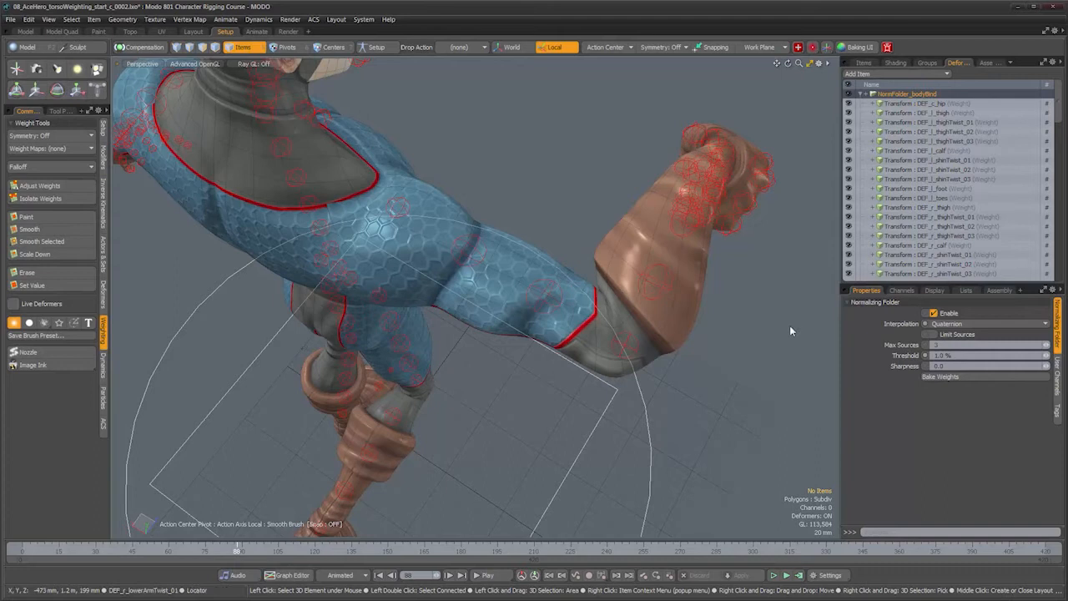
left_click(951, 324)
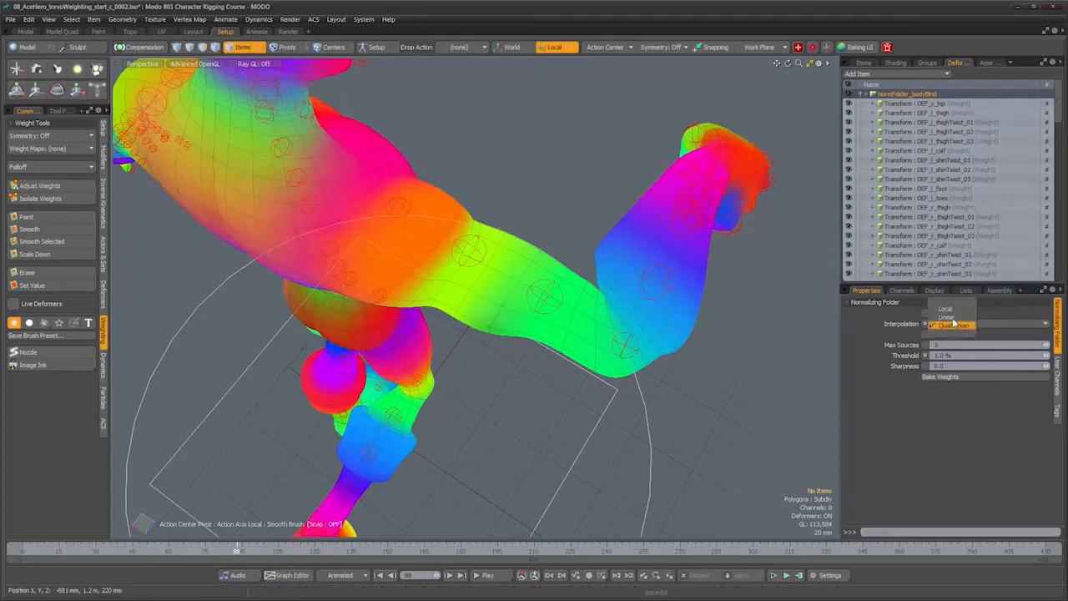
left_click(945, 309)
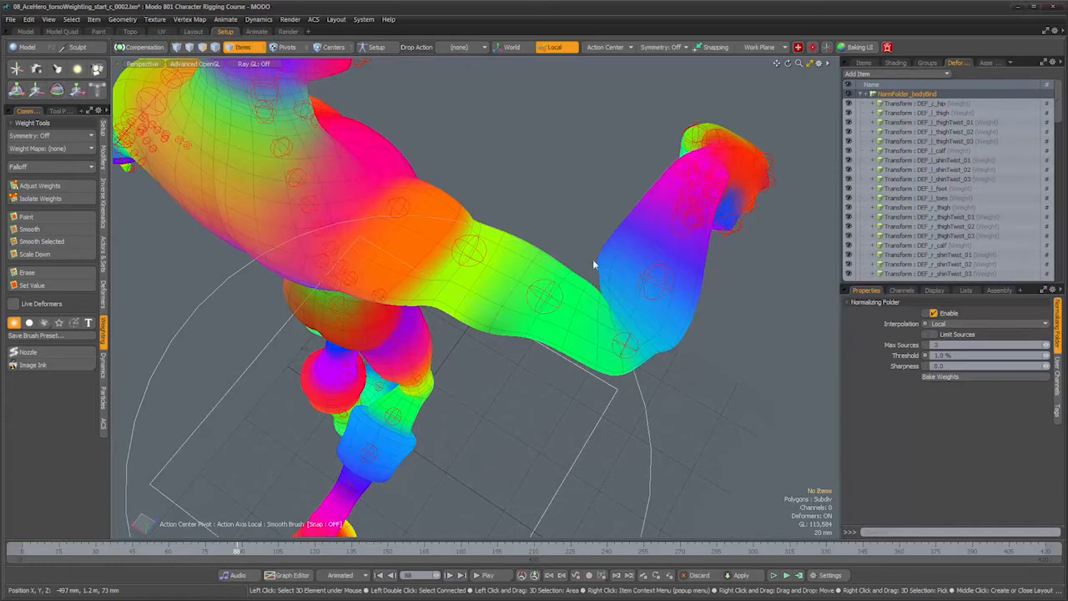
left_click(951, 324)
left_click(960, 336)
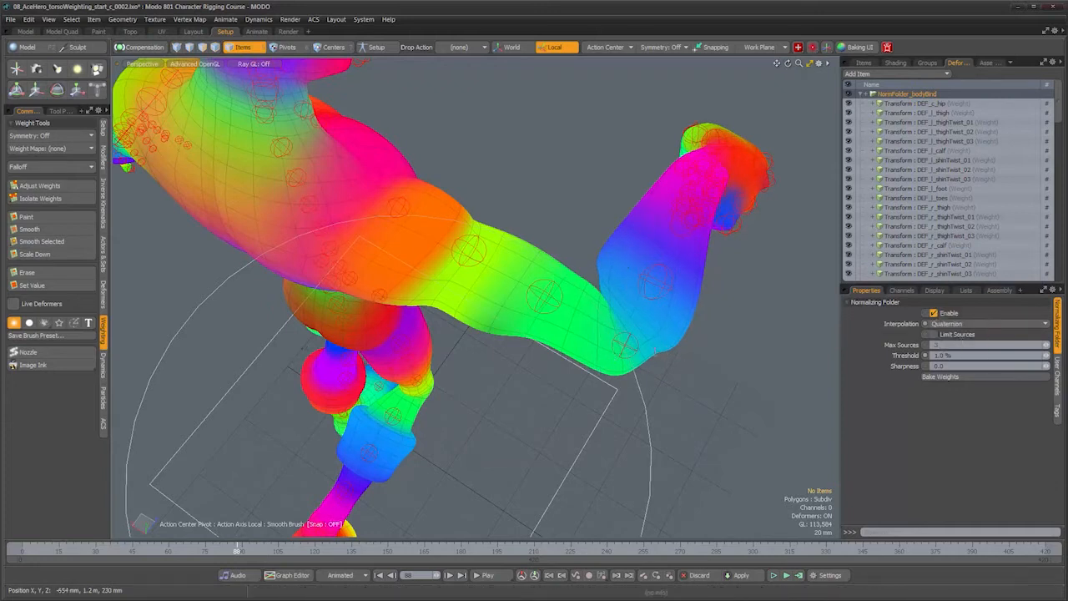
left_click_drag(651, 351, 436, 334, "alt")
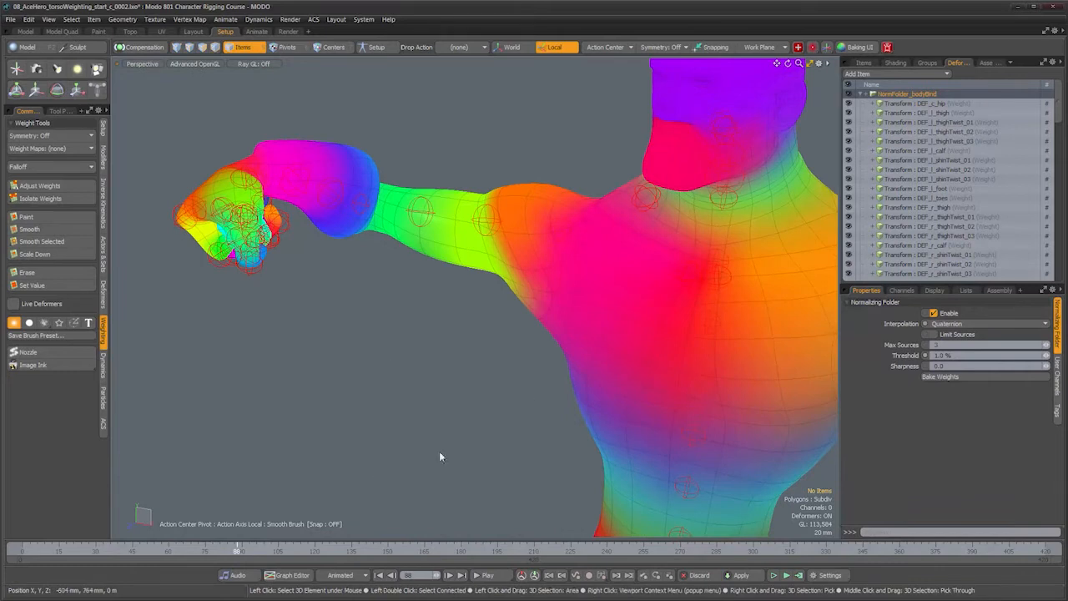
left_click_drag(439, 453, 569, 379, "alt")
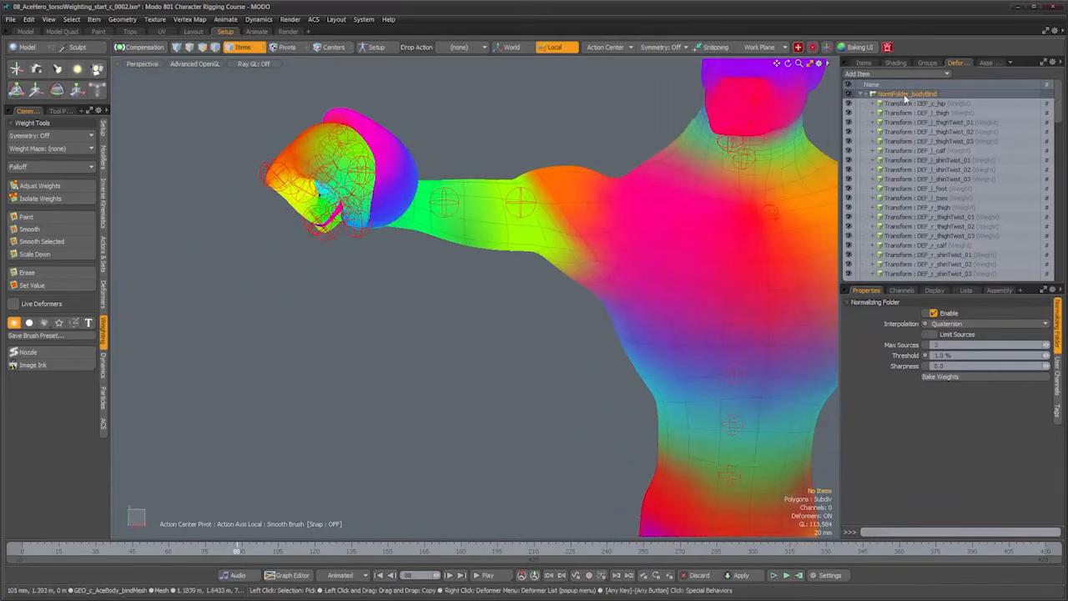
Step: Deselect NormFolder_bodyBind and inspect the textured character's torso and arms in the current pose
left_click(905, 97, "ctrl")
middle_click_drag(632, 389, 427, 344, "alt")
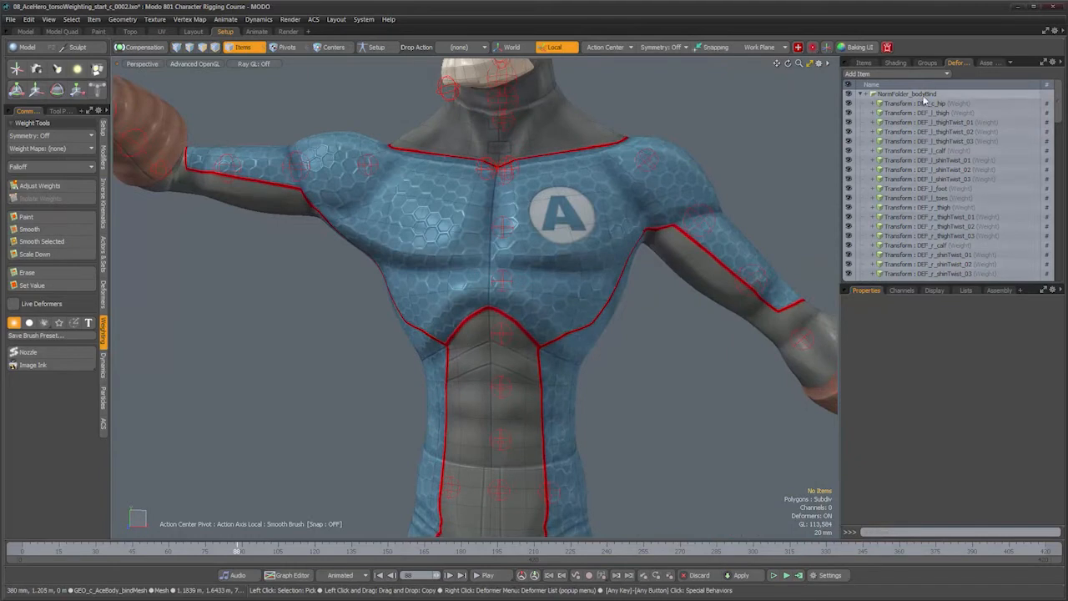
right_click_drag(610, 432, 506, 410, "alt")
mouse_move(506, 411)
left_mouse_down("alt")
mouse_move(480, 412)
mouse_move(526, 415)
left_mouse_up("alt")
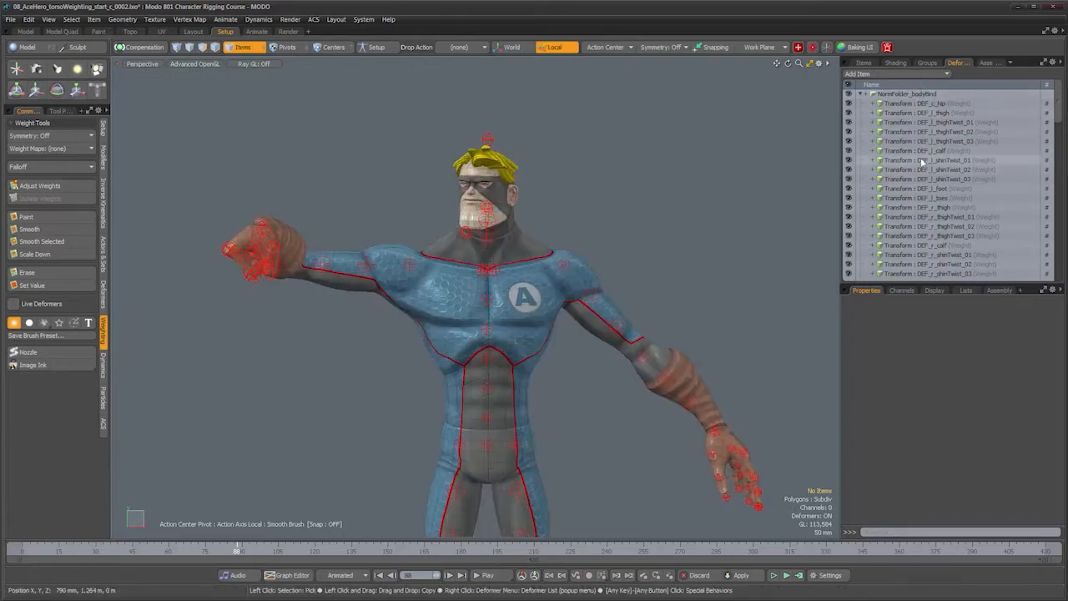
left_click_drag(599, 342, 434, 293, "alt")
left_click_drag(397, 299, 409, 250, "alt")
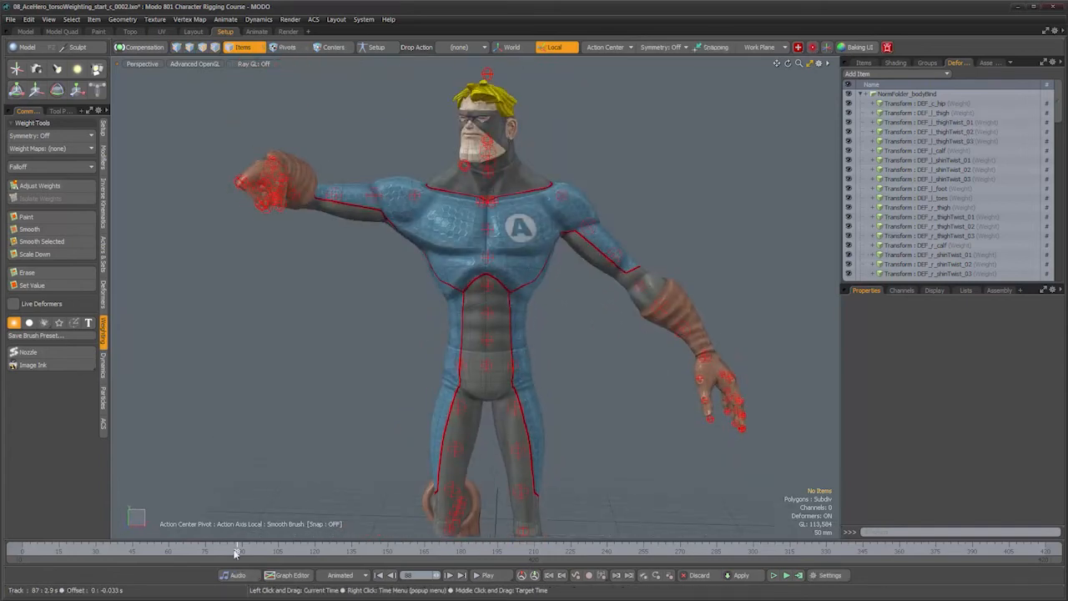
Step: Scrub through frame 135 to frame 165 and review the torso's deformation from several angles
left_click_drag(238, 551, 256, 551)
left_click_drag(734, 325, 459, 338, "alt")
right_click_drag(459, 338, 541, 368, "alt")
left_click_drag(254, 551, 349, 551)
left_click_drag(348, 401, 414, 310, "alt")
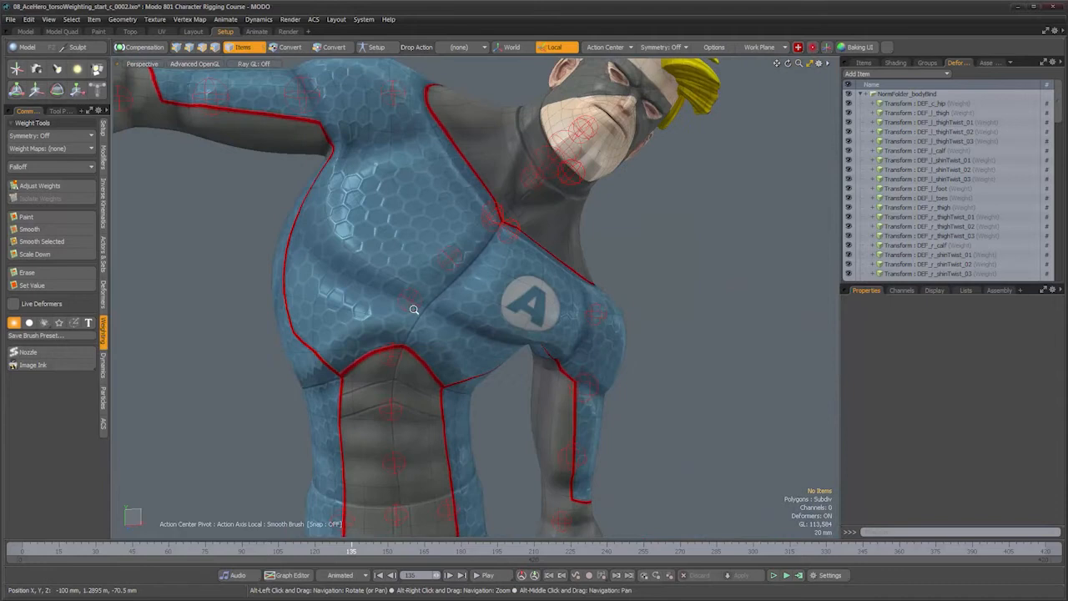
right_click_drag(414, 309, 406, 322, "alt")
mouse_move(351, 551)
left_mouse_down()
mouse_move(540, 551)
mouse_move(359, 551)
mouse_move(425, 548)
left_mouse_up()
left_click_drag(500, 488, 549, 456, "alt")
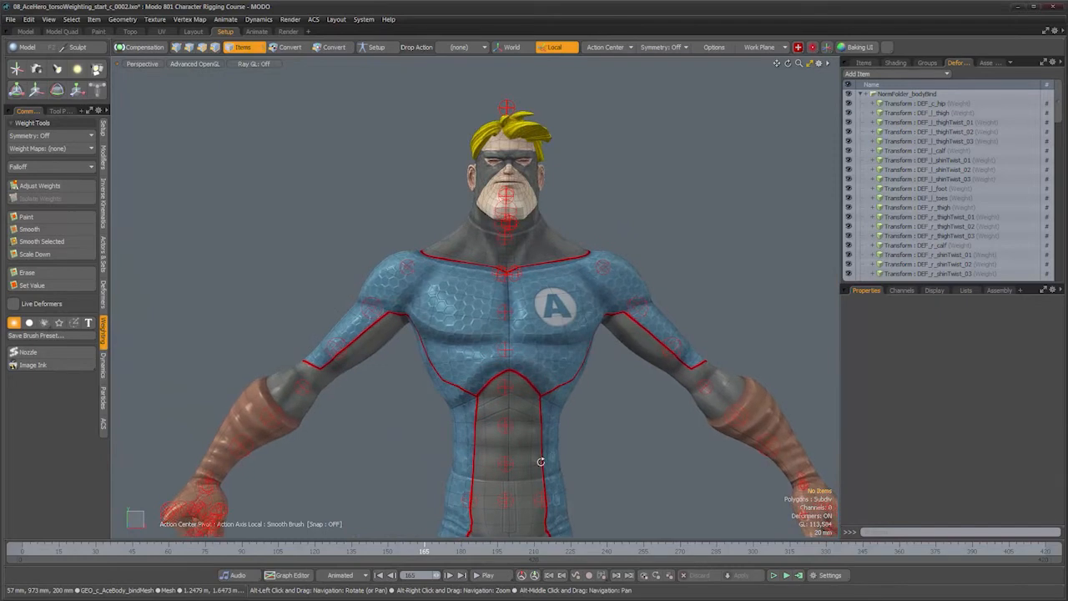
Step: Open the floating list of vertex maps beside the model and close the Utility window
key("F4")
key("F5")
left_click_drag(532, 361, 548, 294, "alt")
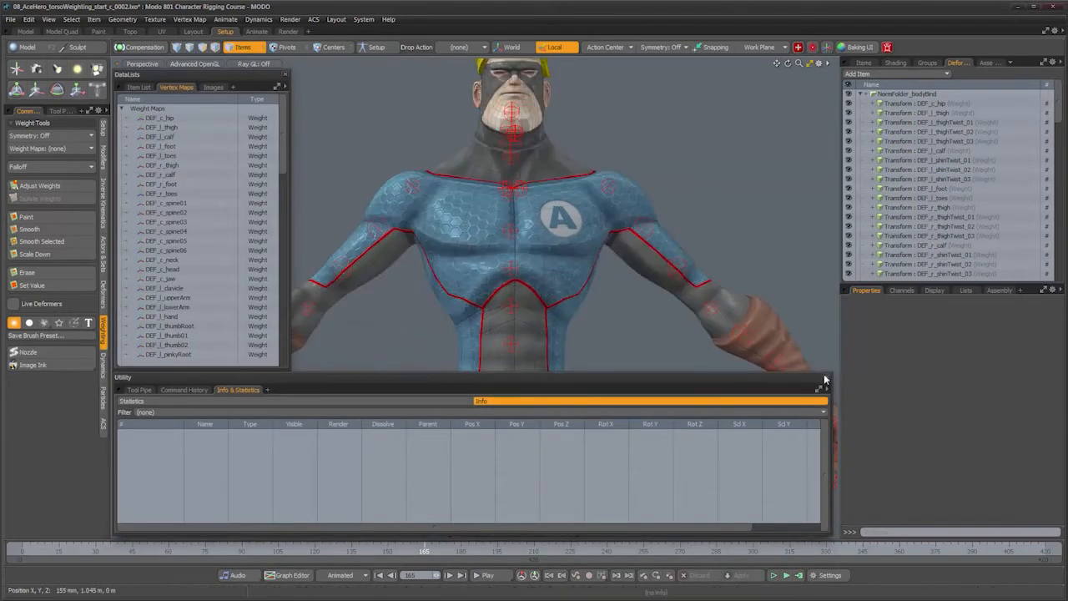
left_click(827, 377)
left_click_drag(557, 300, 632, 349, "alt")
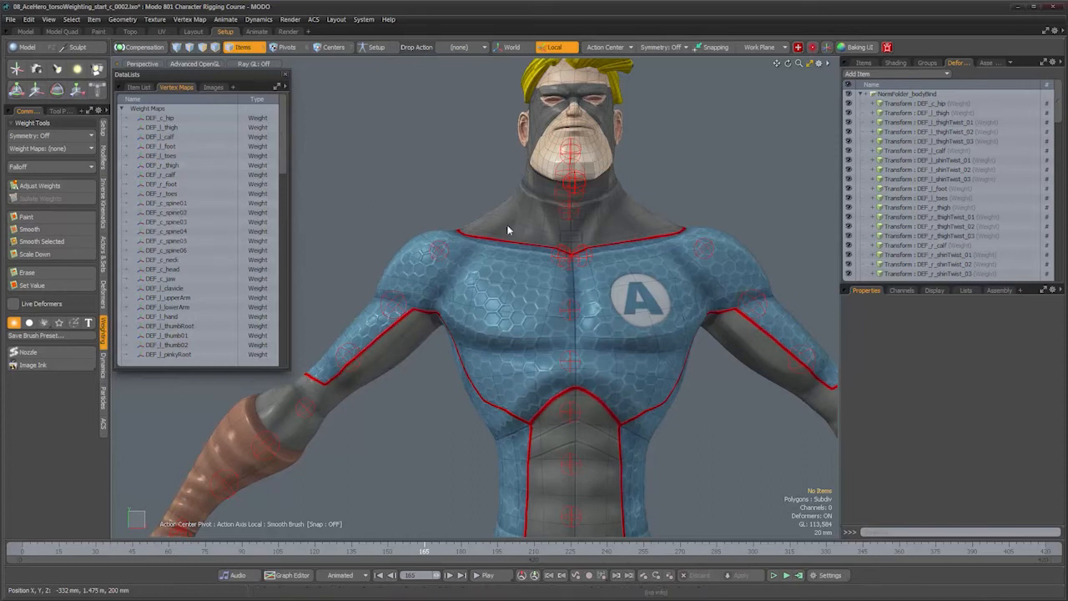
Step: Display the DEF_c_spine01, DEF_c_spine02 and DEF_c_spine03 weight maps one after another and examine their falloff on the torso
left_click(176, 204)
left_click_drag(608, 410, 534, 376, "alt")
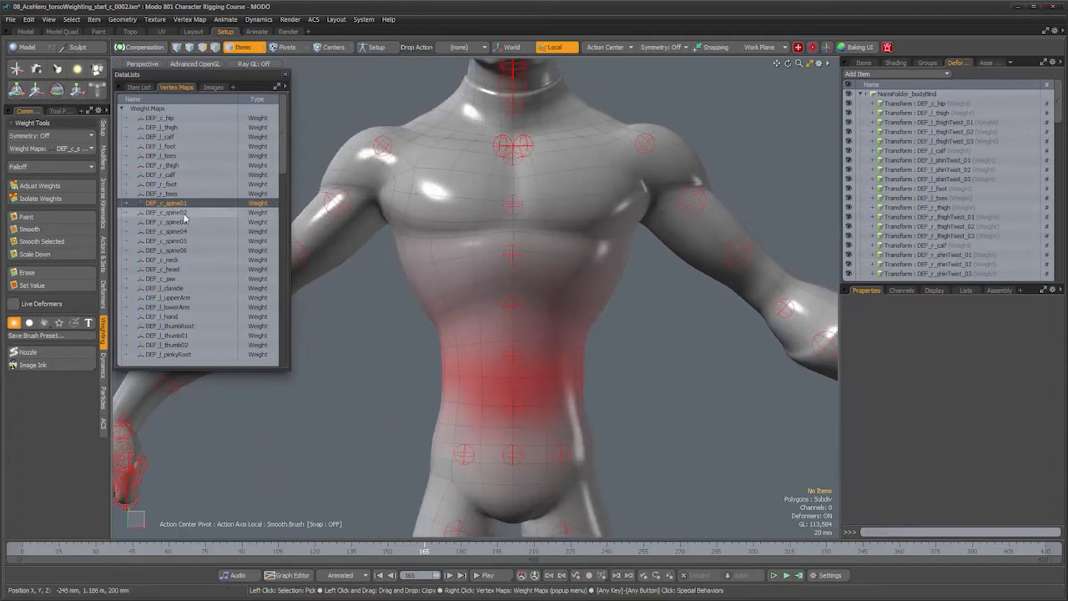
left_click(167, 212)
left_click_drag(400, 272, 527, 301, "alt")
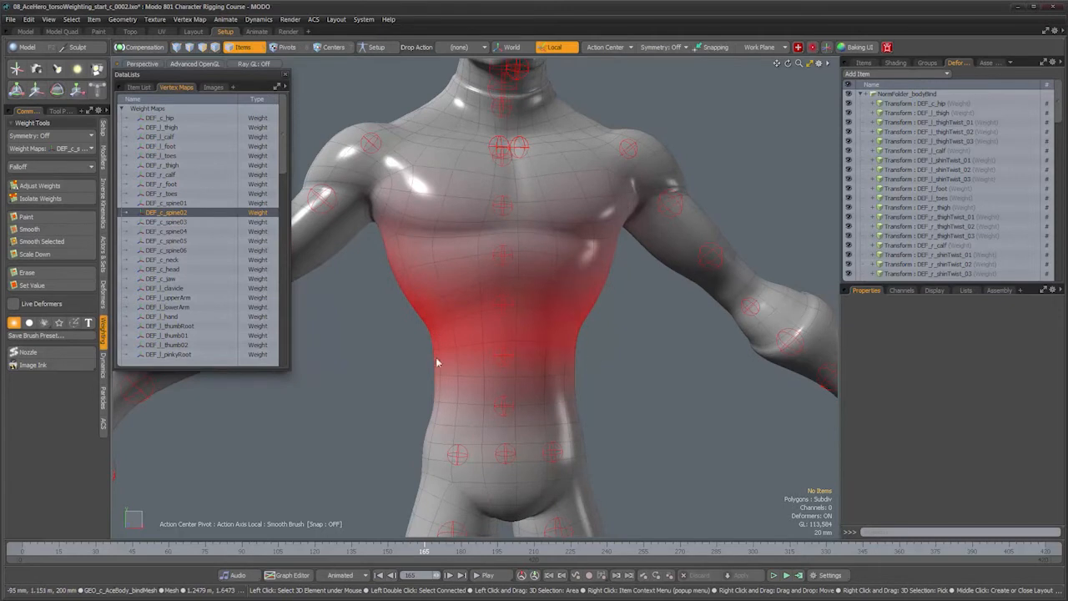
left_click_drag(590, 341, 503, 220, "alt")
left_click_drag(445, 250, 282, 294, "alt")
left_click(191, 222)
left_click_drag(467, 267, 429, 238, "alt")
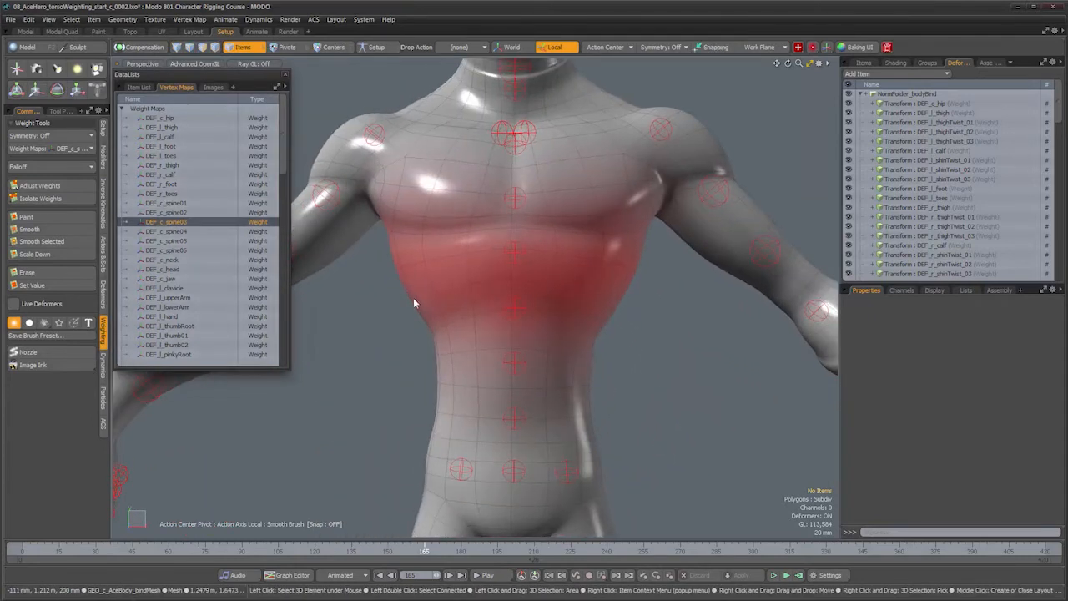
Step: Examine the DEF_c_spine04, DEF_c_spine05, DEF_c_spine06 and DEF_c_neck weight maps across the back, chest and neck
left_click_drag(495, 247, 783, 331, "alt")
left_click(166, 231)
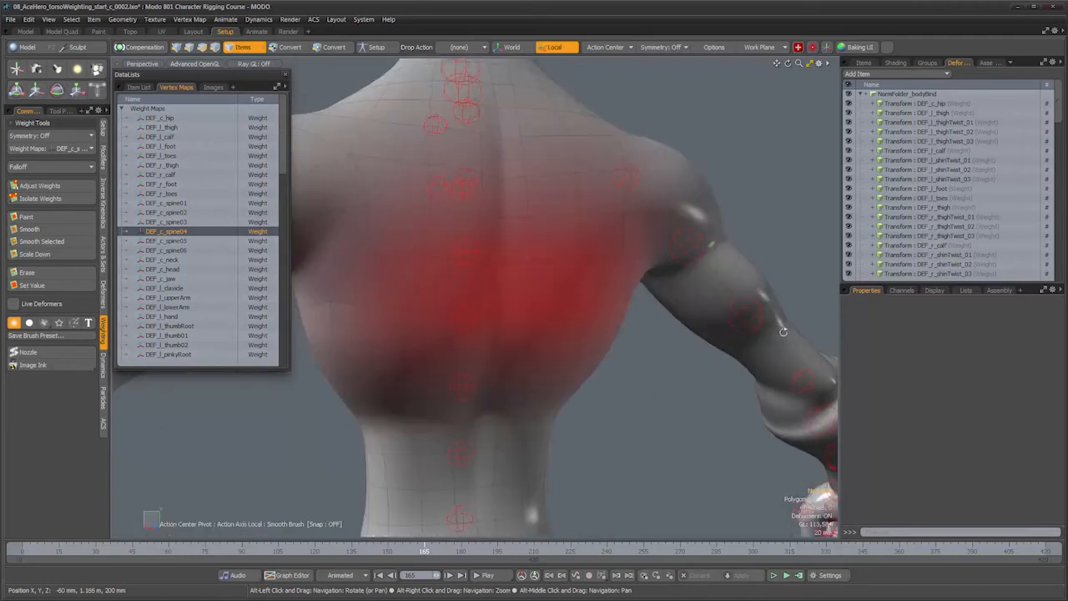
left_click_drag(521, 323, 474, 289, "alt")
left_click(180, 242)
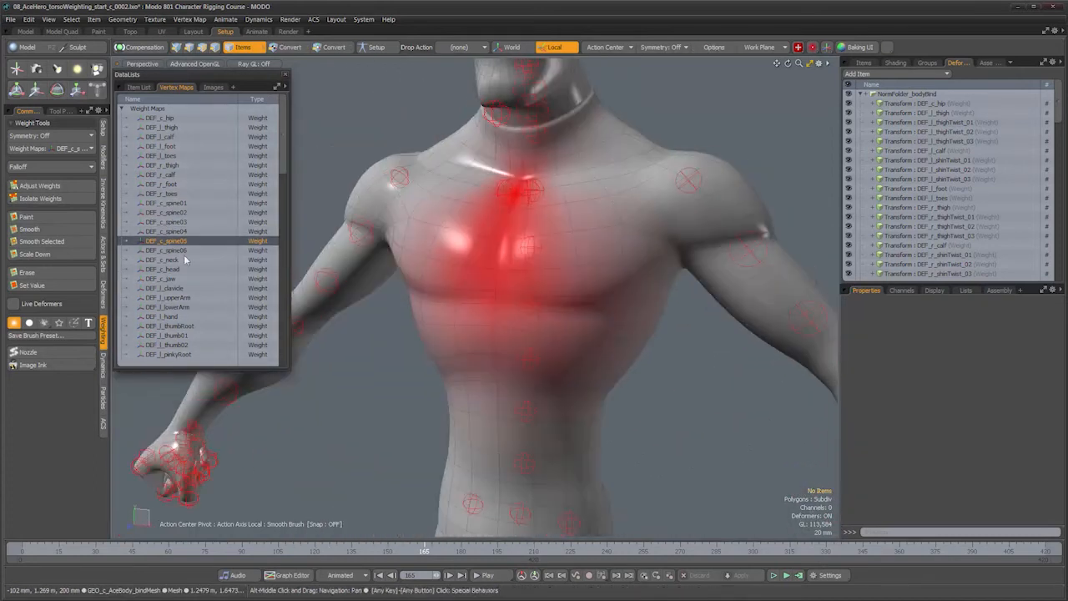
left_click(179, 250)
left_click_drag(472, 230, 348, 165, "alt")
left_click_drag(541, 214, 501, 327, "alt")
left_click(167, 260)
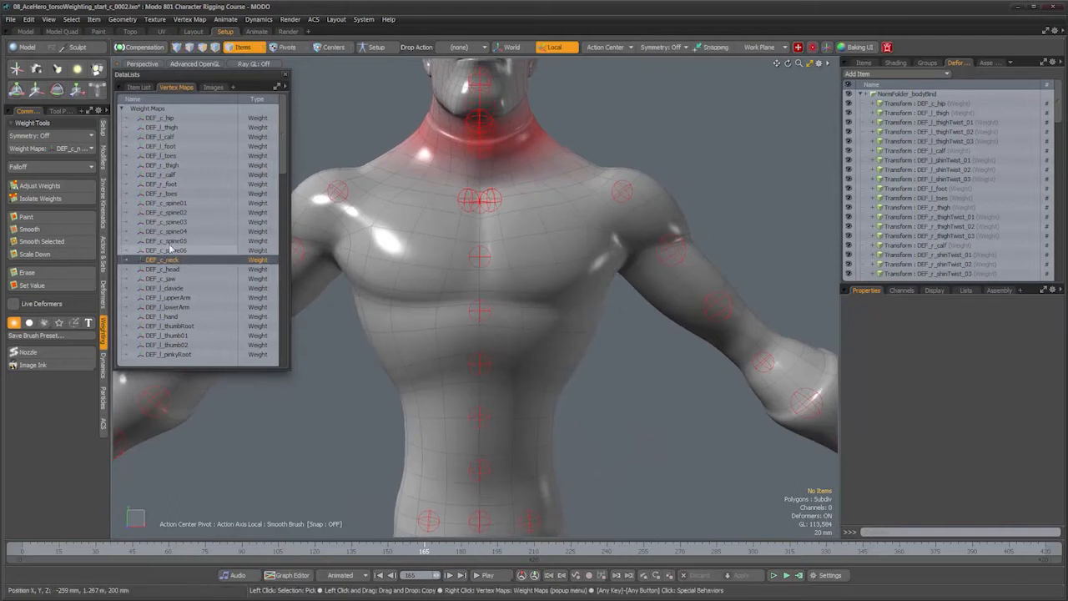
Step: Go back to the DEF_c_spine03 weight map and scrub to frame 188 and back to 170 to check the twisting torso
left_click(172, 241)
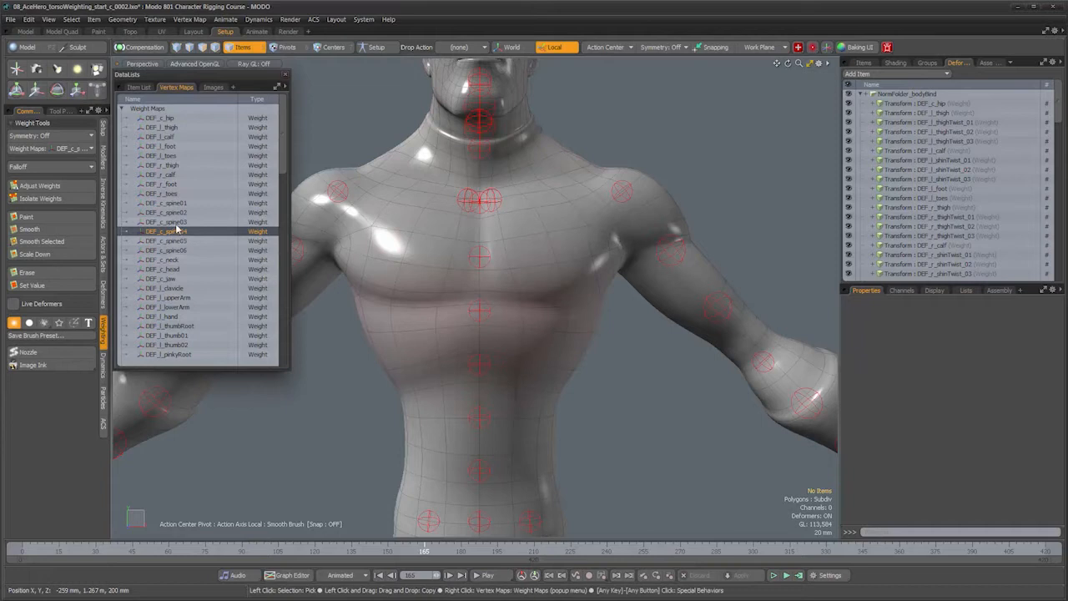
left_click(167, 222)
mouse_move(584, 333)
left_mouse_down("alt")
mouse_move(565, 337)
mouse_move(568, 326)
left_mouse_up("alt")
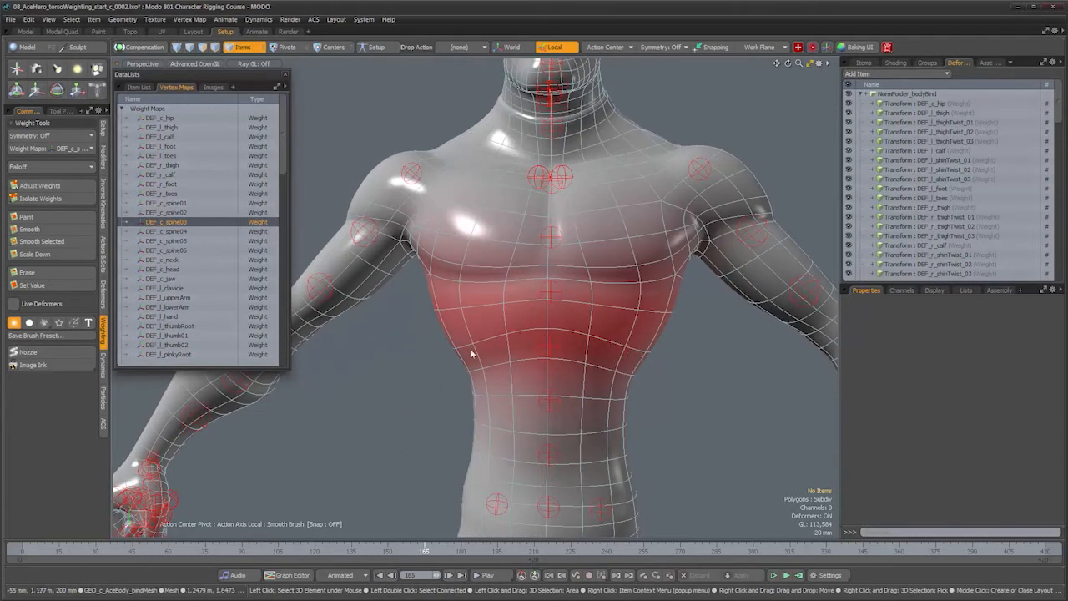
left_click_drag(635, 368, 480, 556, "alt")
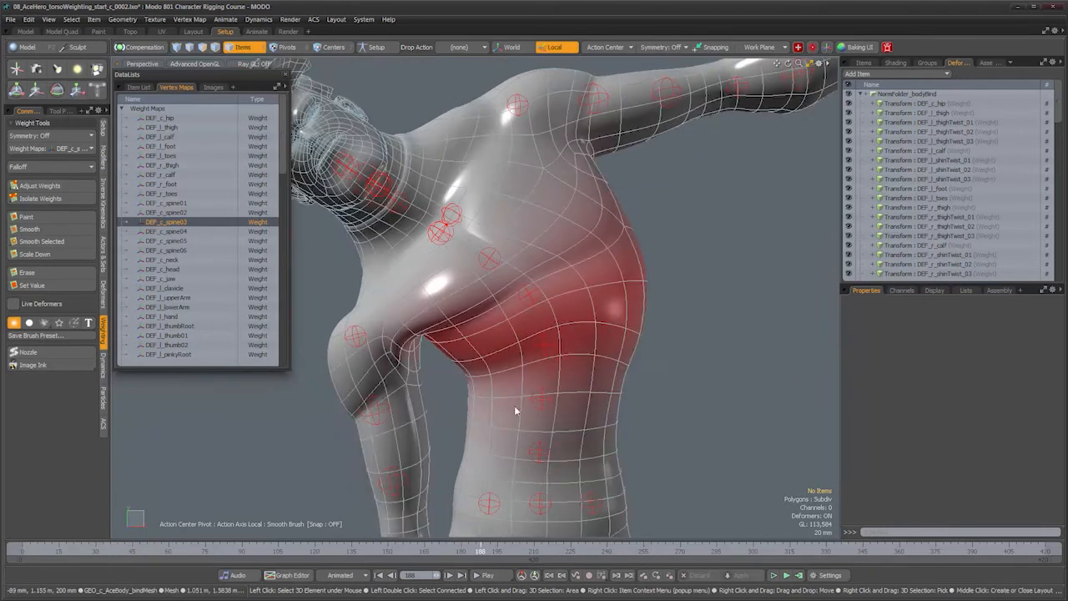
left_click_drag(481, 552, 436, 551)
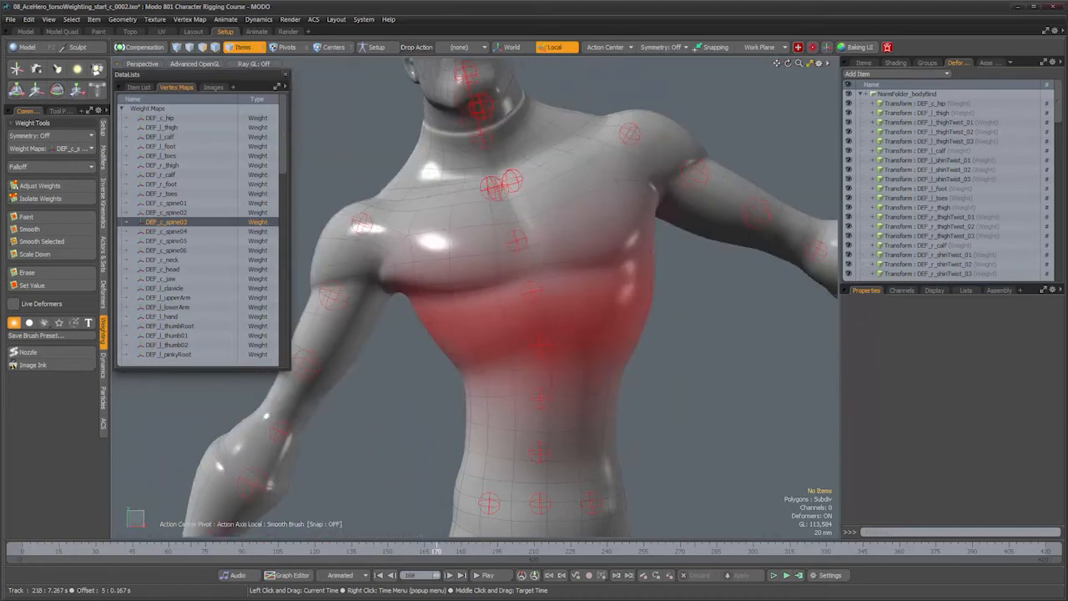
Step: Select the DEF_c_spine03 and DEF_c_spine04 joints to compare their influence, and make DEF_c_spine03 the active weight map
left_click(545, 354)
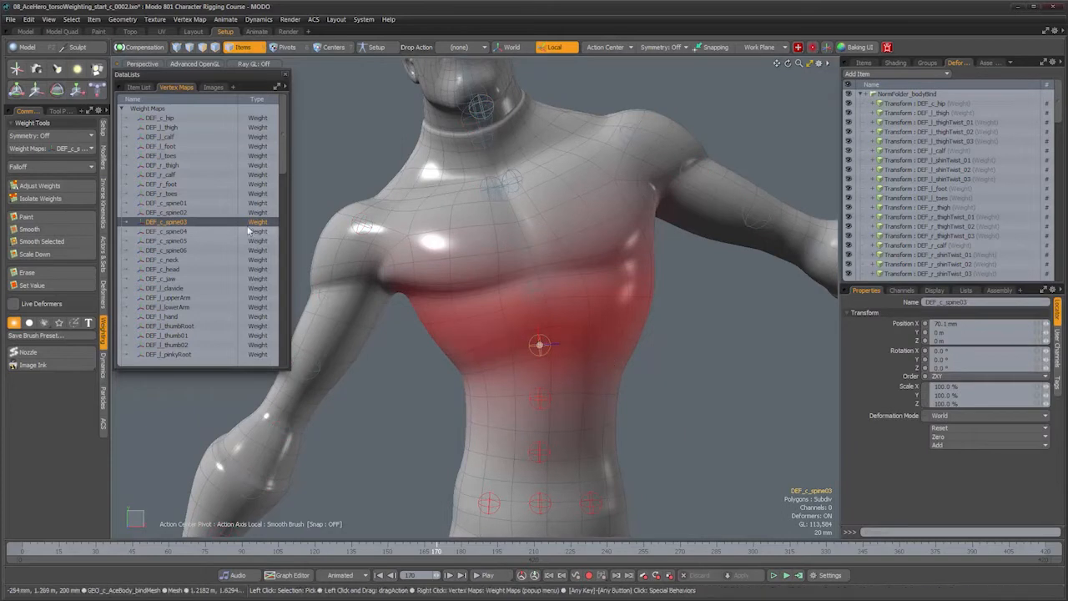
left_click(169, 223)
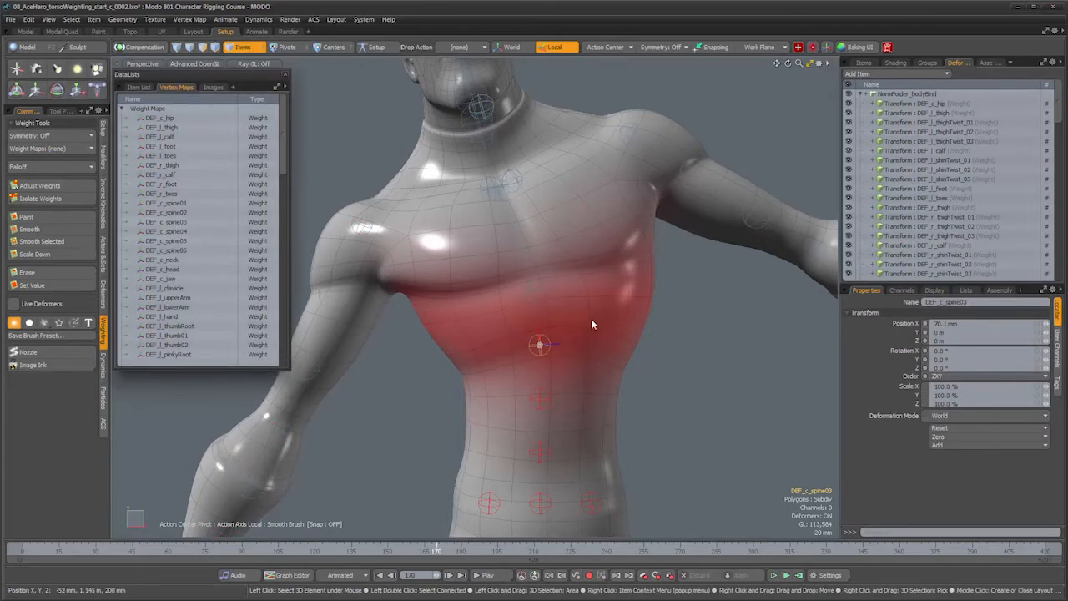
left_click(534, 292)
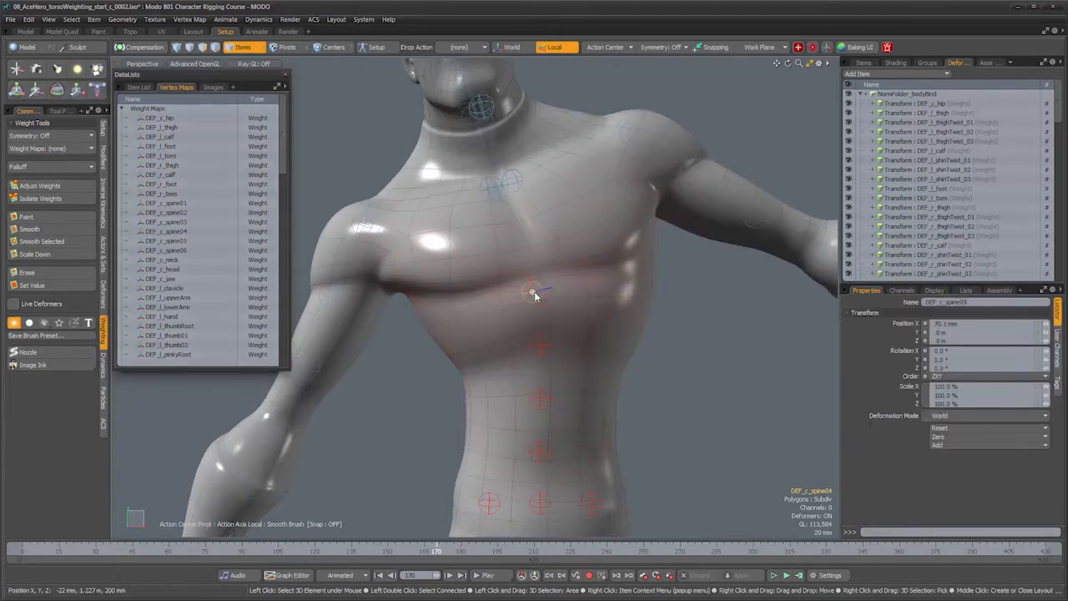
left_click(540, 346)
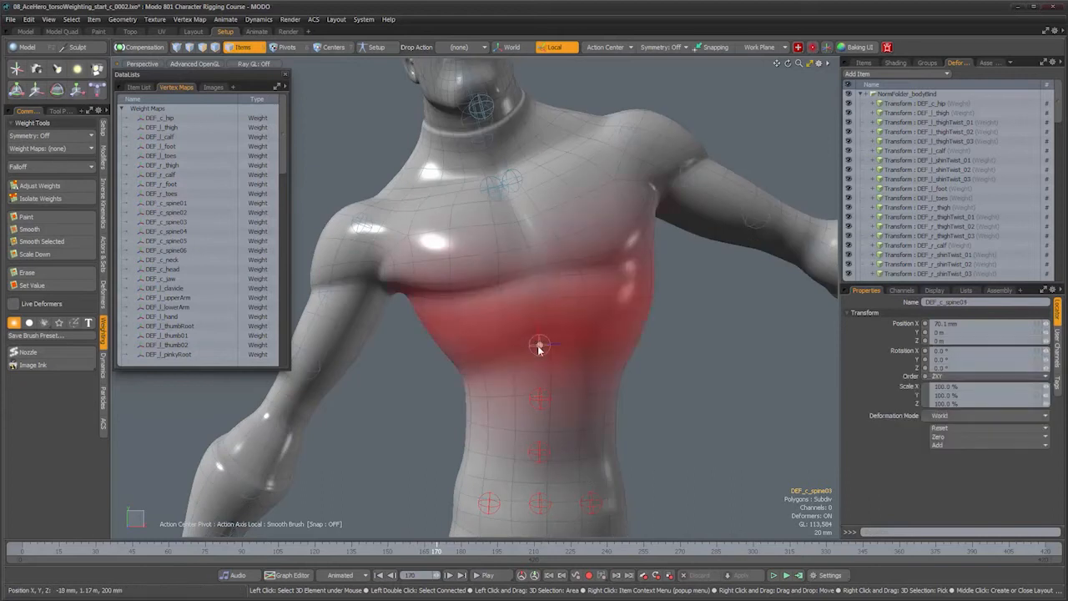
left_click(165, 222)
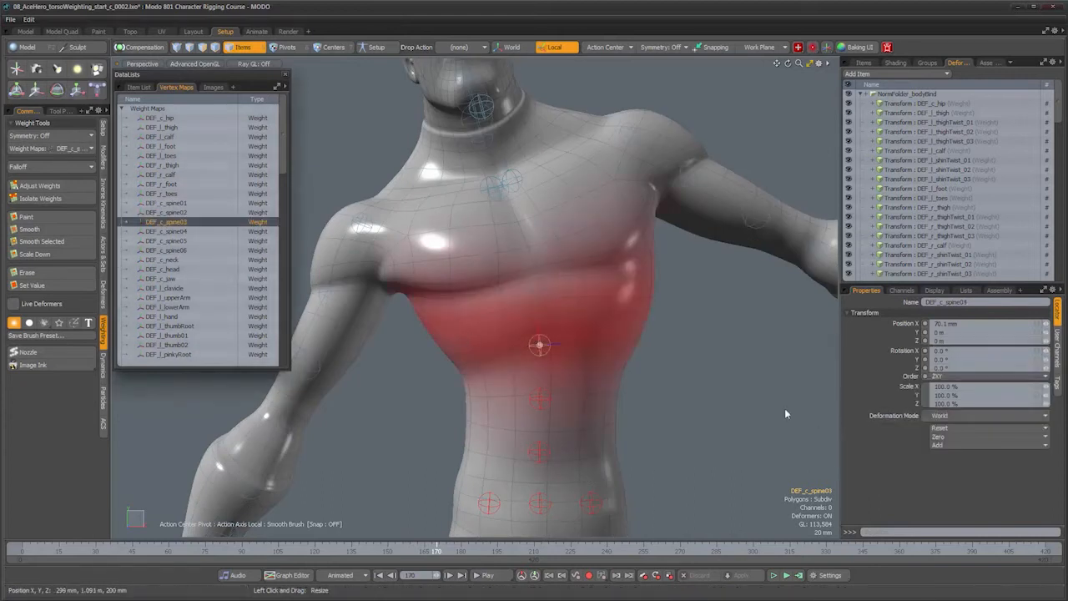
Step: Deselect the joint, scrub to frame 295 to expose the backward bend on the chest, and switch to vertex selection
left_click(765, 420)
left_click_drag(436, 550, 741, 550)
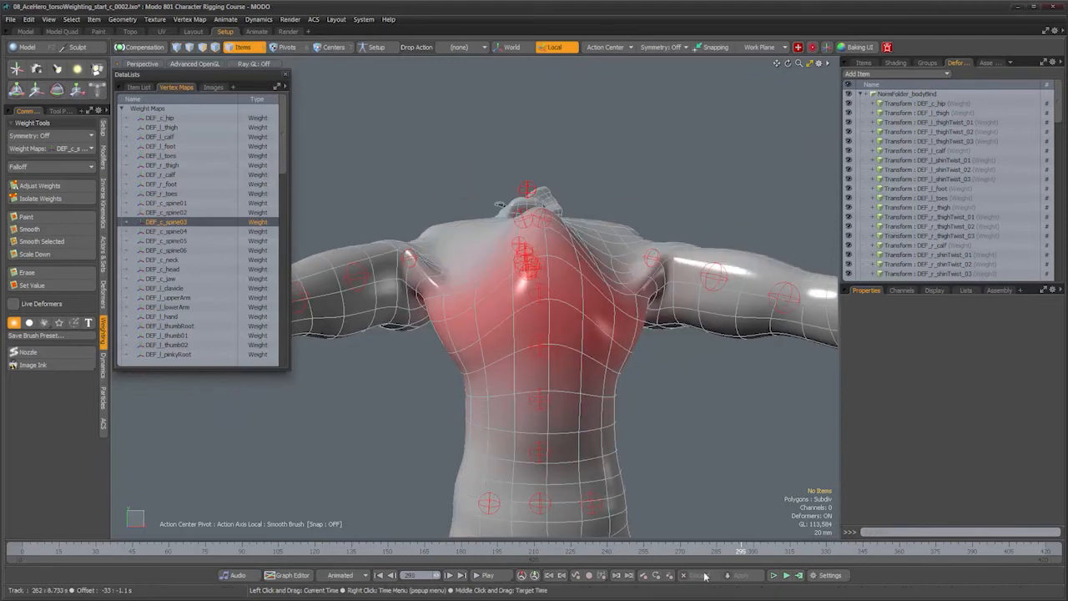
left_click_drag(561, 271, 561, 391, "alt")
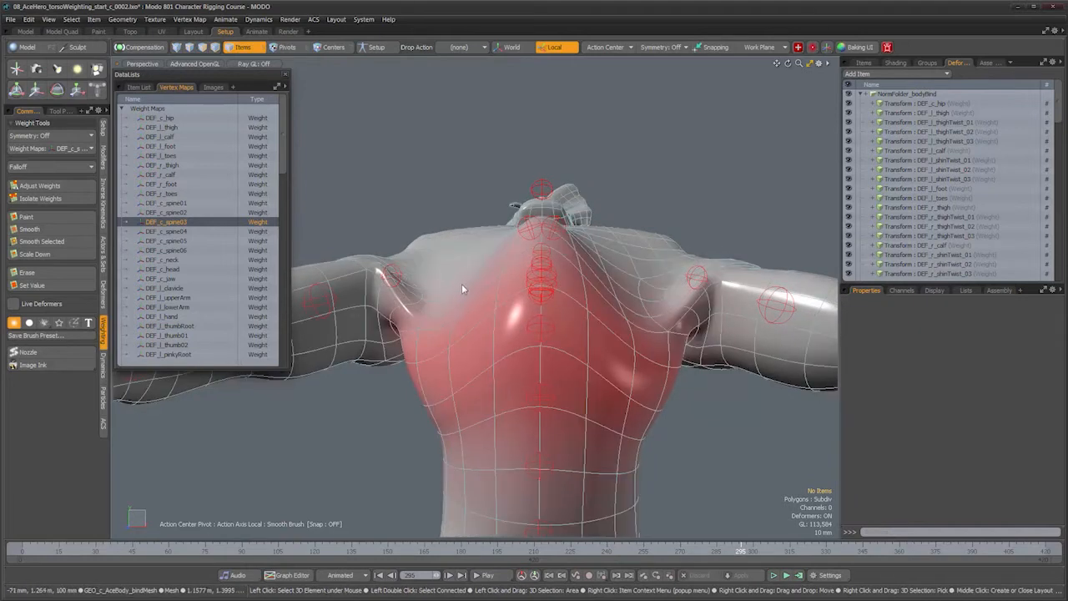
key("1")
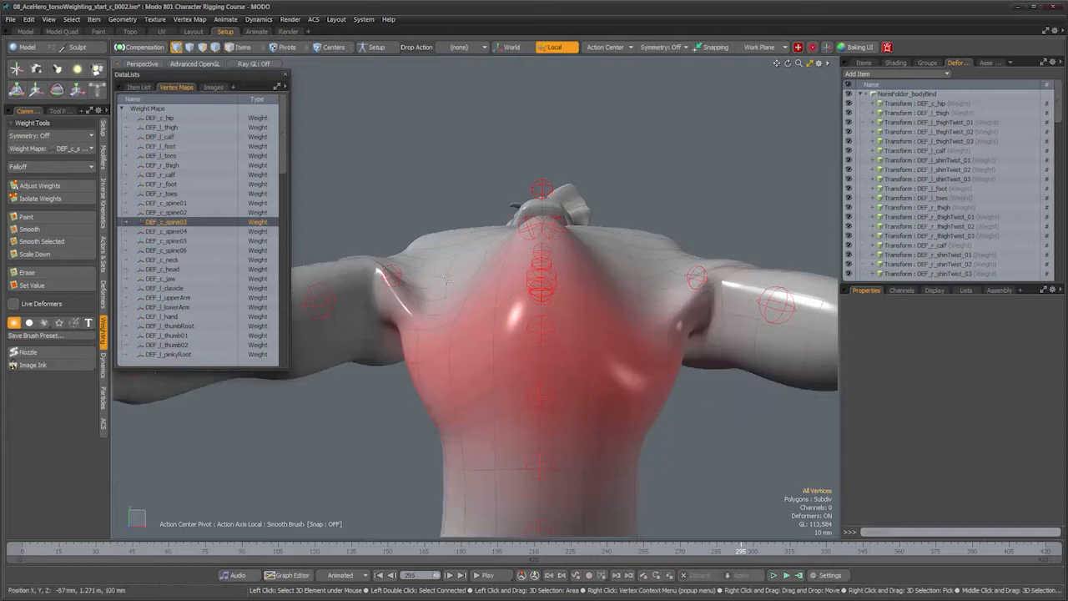
Step: Open the Utility palette to show the weight information for the selected upper-chest vertex
left_click(336, 19)
mouse_move(401, 195)
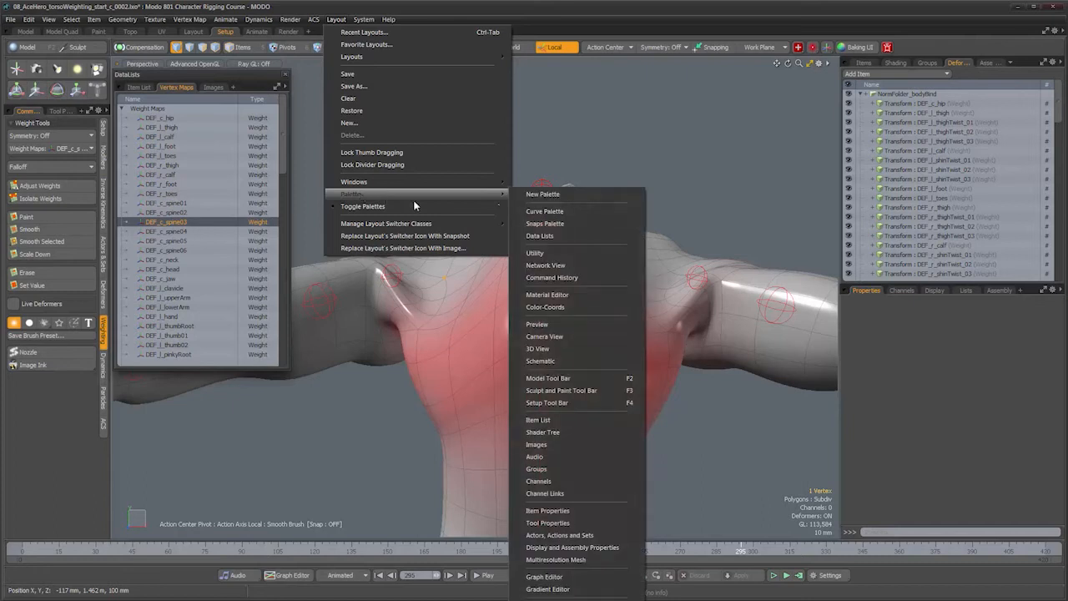
left_click(551, 254)
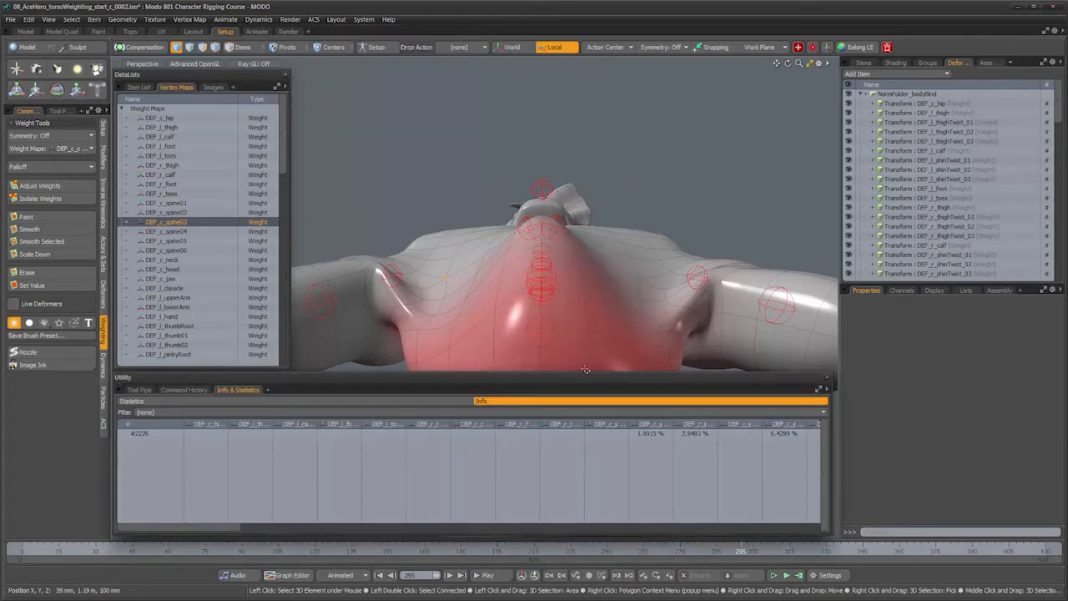
left_click_drag(589, 325, 490, 213, "alt")
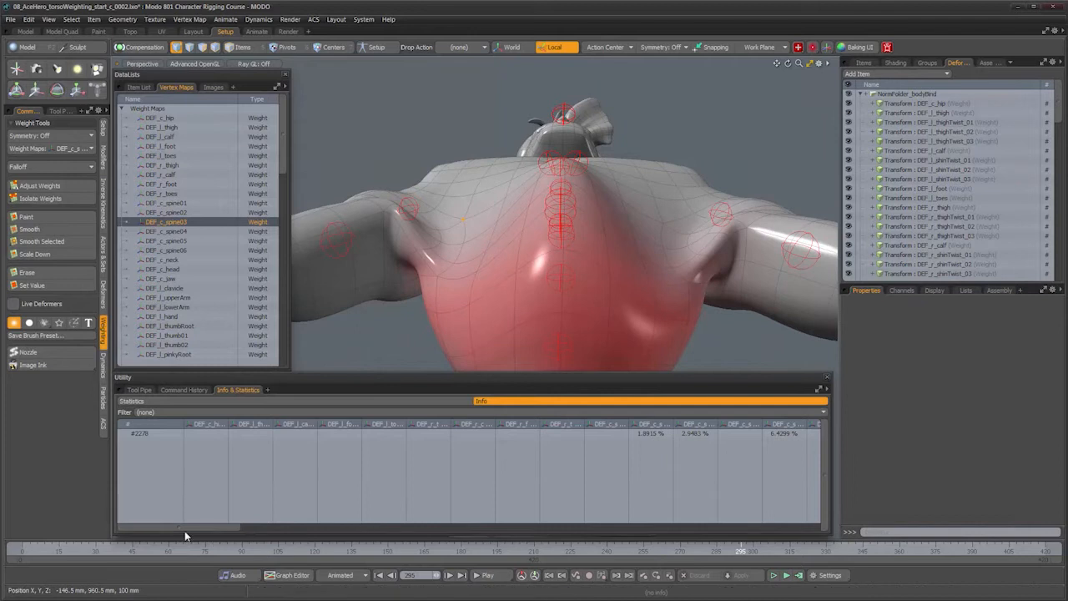
left_click_drag(183, 526, 178, 523)
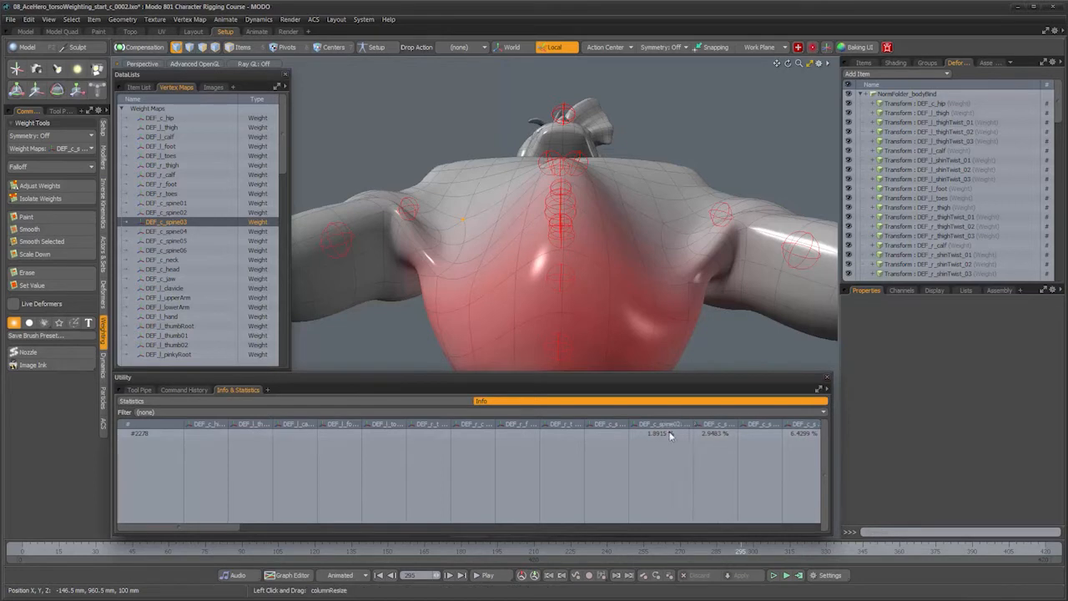
Step: Read the chest vertex's weights across the spine and right clavicle maps, widening columns to identify each joint
left_click_drag(224, 527, 287, 539)
left_click_drag(383, 424, 396, 424)
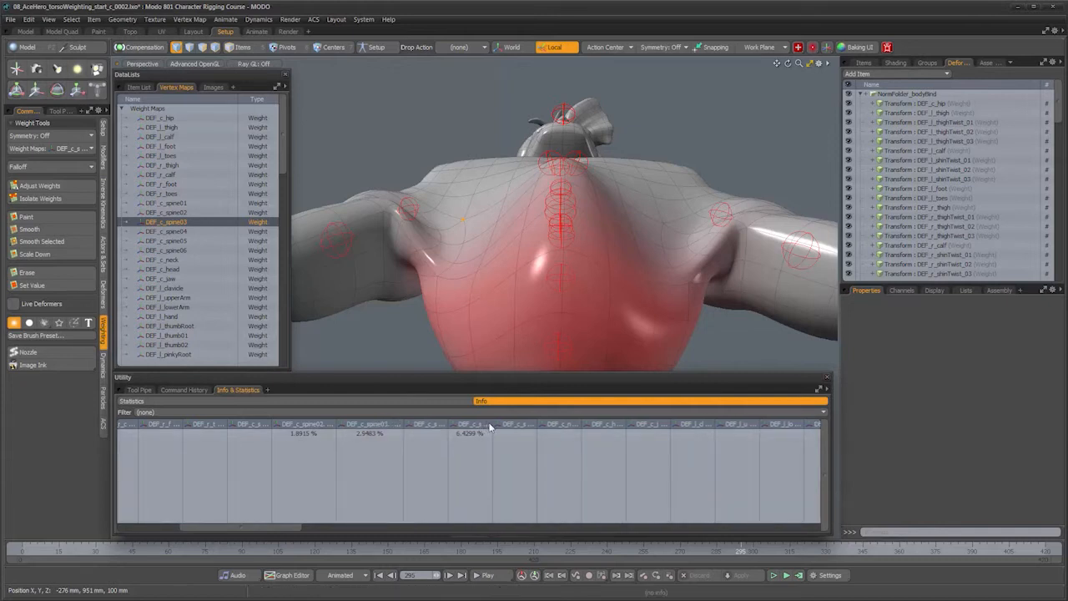
left_click_drag(267, 531, 472, 528)
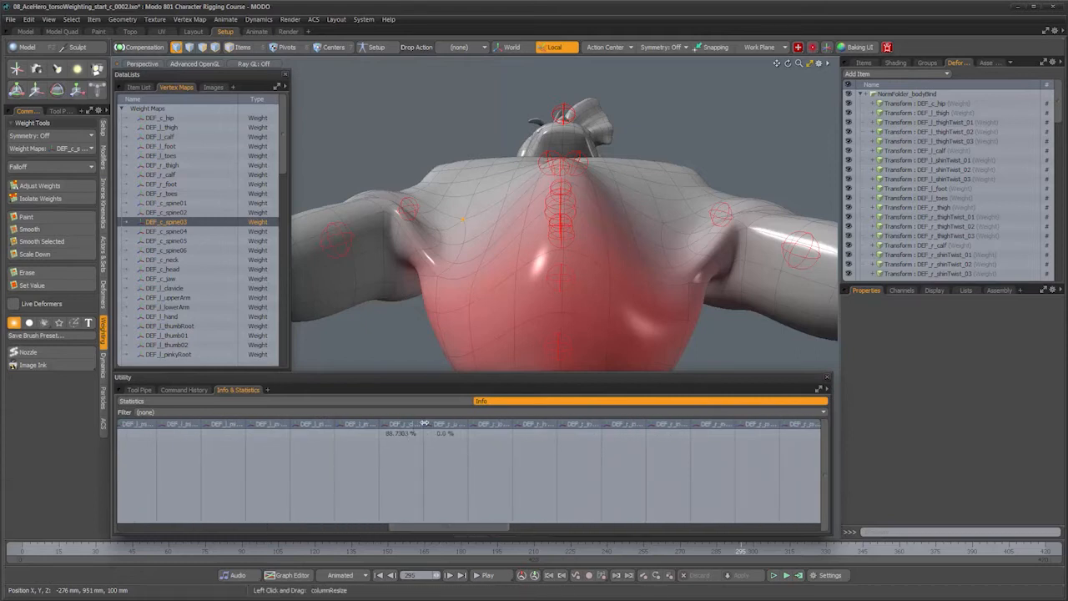
left_click_drag(423, 424, 451, 424)
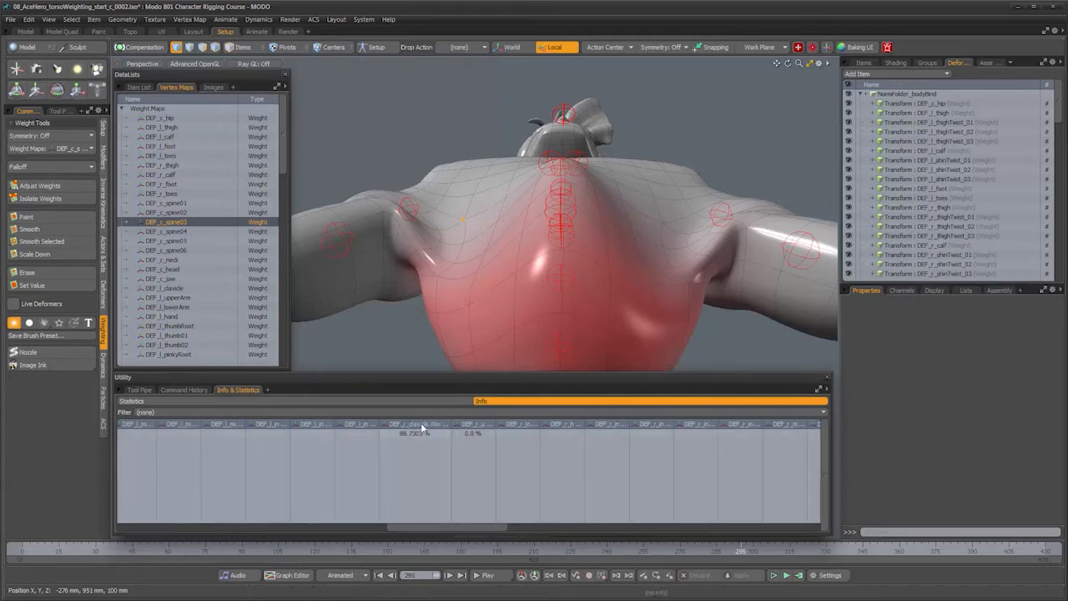
left_click_drag(541, 263, 552, 241, "alt")
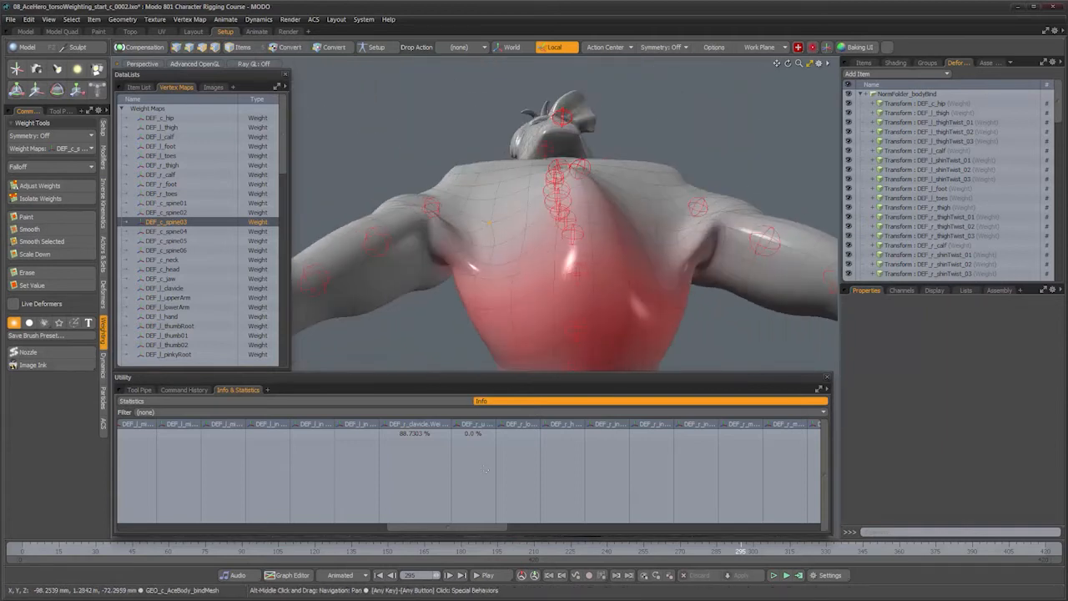
left_click_drag(488, 528, 249, 516)
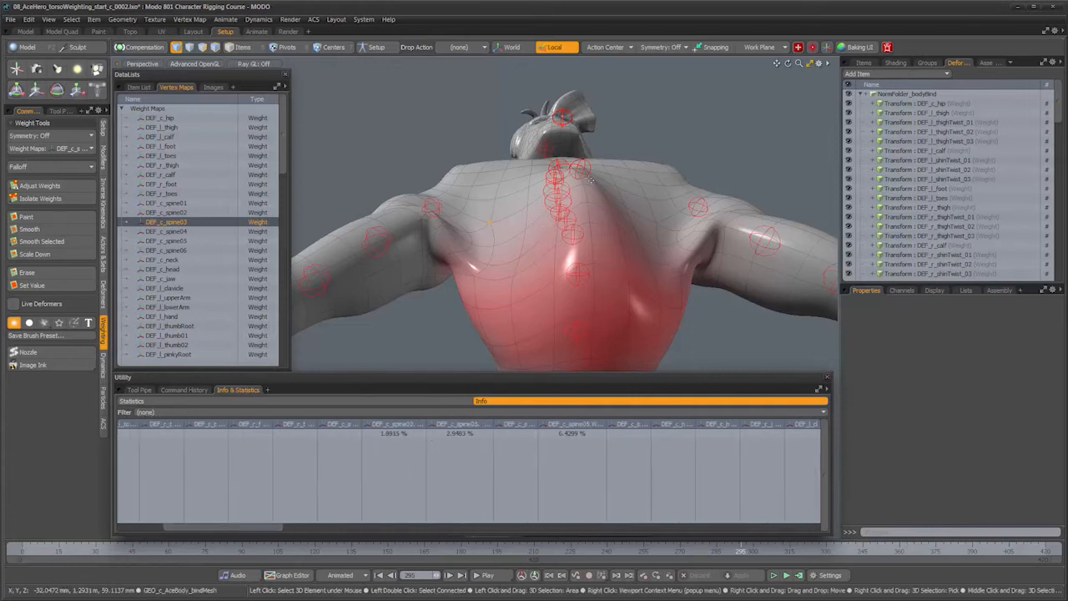
left_click_drag(539, 268, 502, 262, "alt")
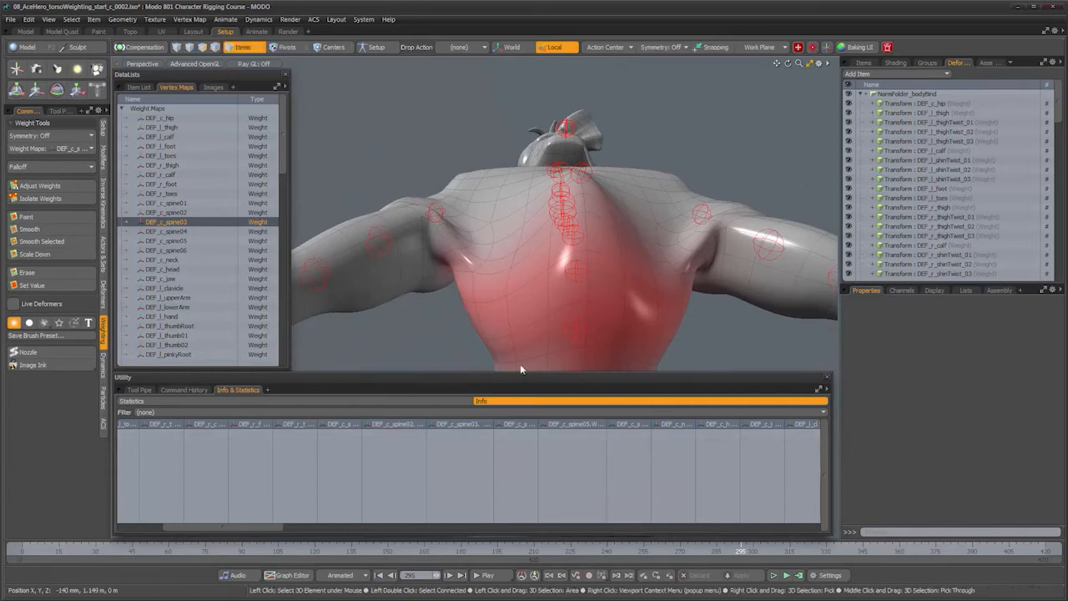
Step: Display the DEF_l_clavicle weight map and examine its influence on the chest and shoulder
left_click(180, 288)
left_click_drag(493, 224, 598, 194, "alt")
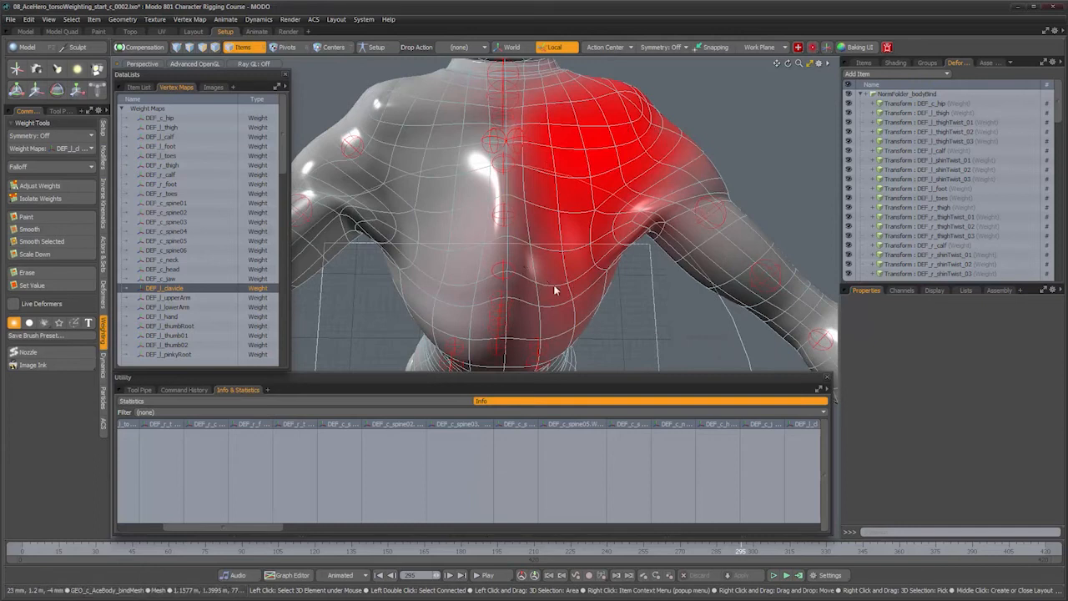
left_click_drag(616, 107, 576, 233, "alt")
right_click_drag(576, 234, 622, 239, "alt")
left_click_drag(586, 253, 494, 288, "alt")
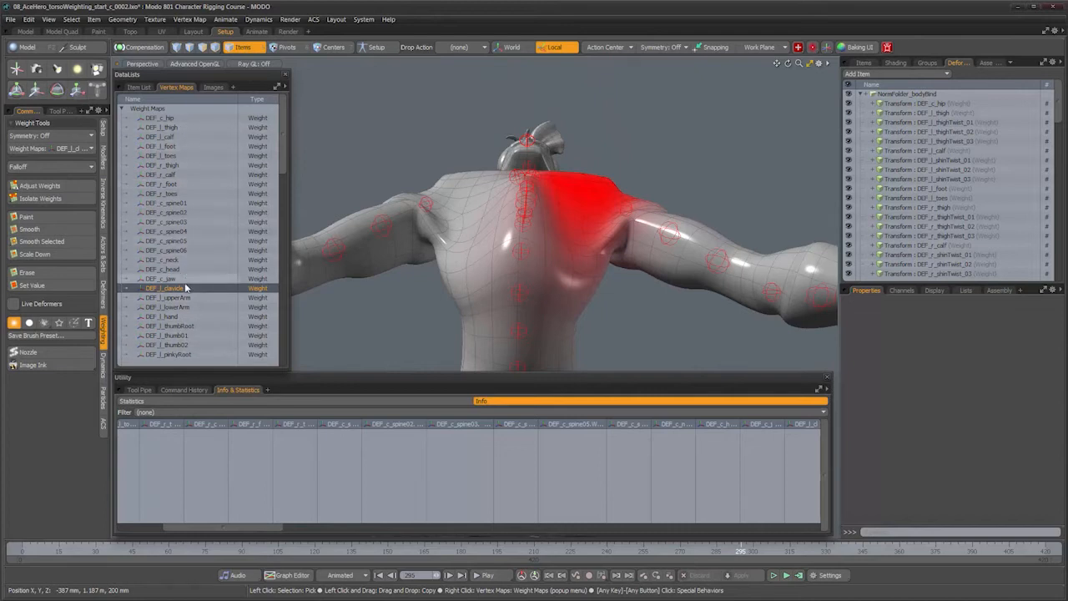
Step: Make DEF_r_clavicle the active weight map and reduce its chest weights with the Scale Down brush at 75% offset
scroll(184, 282, "down", 8)
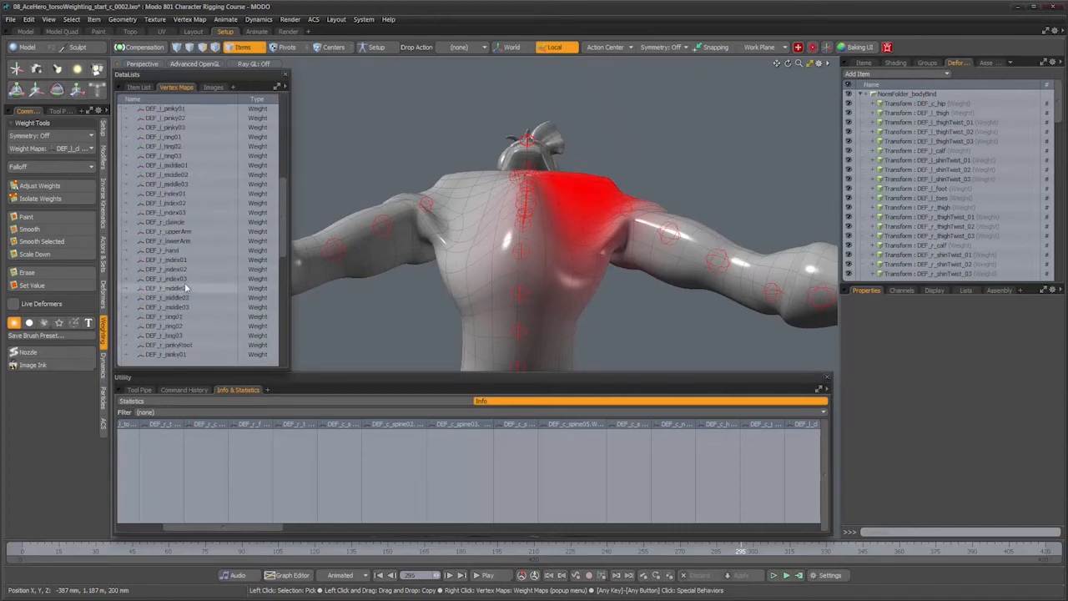
left_click(176, 222)
left_click_drag(409, 233, 138, 298, "alt")
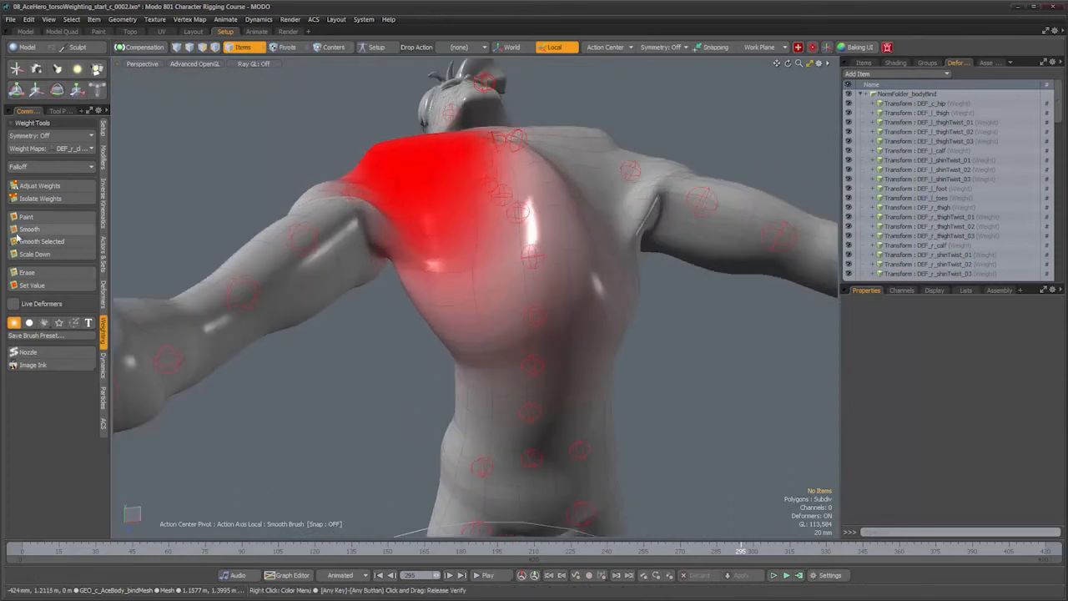
left_click(48, 255)
mouse_move(401, 251)
left_mouse_down("alt")
mouse_move(493, 175)
mouse_move(449, 235)
mouse_move(369, 202)
left_mouse_up("alt")
mouse_move(482, 150)
left_mouse_down()
mouse_move(380, 197)
mouse_move(414, 192)
left_mouse_up()
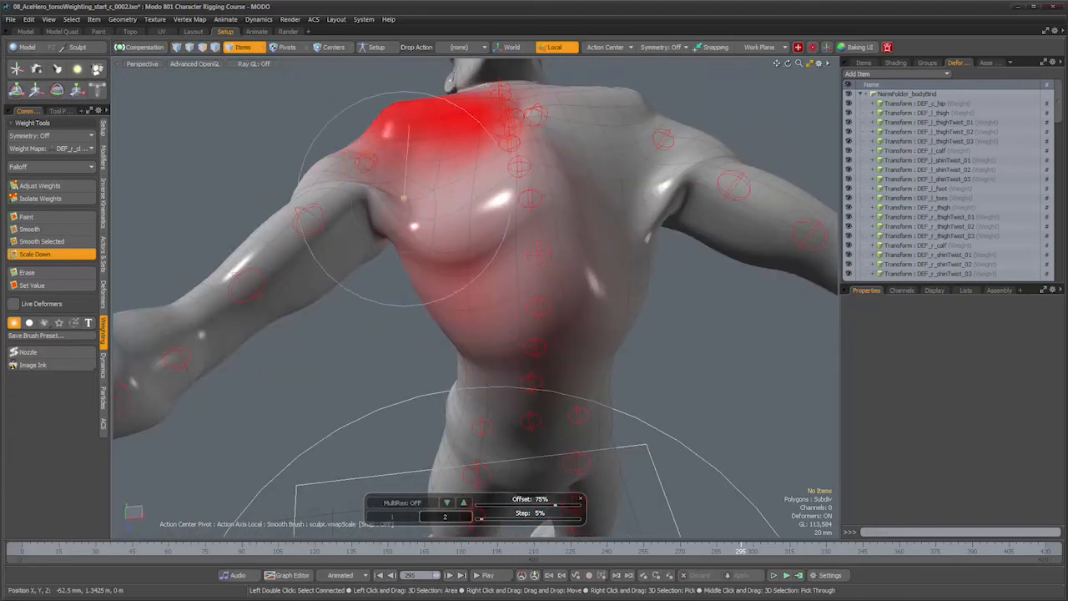
Step: Erase the DEF_r_clavicle weights from the lower chest and ribs with the Erase brush at 50% offset
left_click_drag(500, 288, 434, 265, "alt")
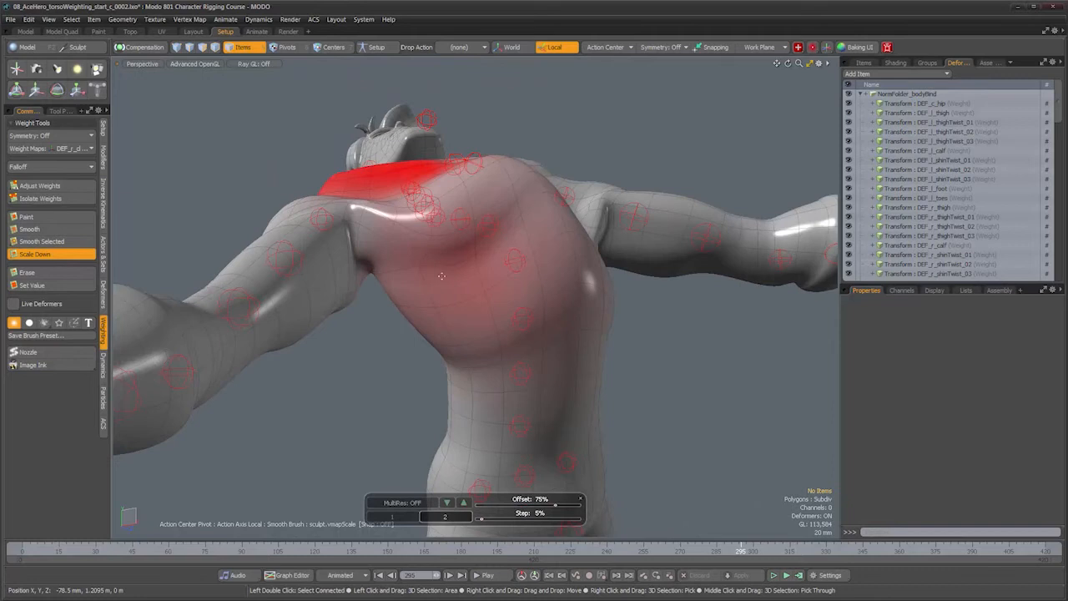
left_click(40, 275)
left_click_drag(515, 350, 564, 350, "alt")
mouse_move(501, 284)
left_mouse_down()
mouse_move(512, 338)
mouse_move(433, 346)
left_mouse_up()
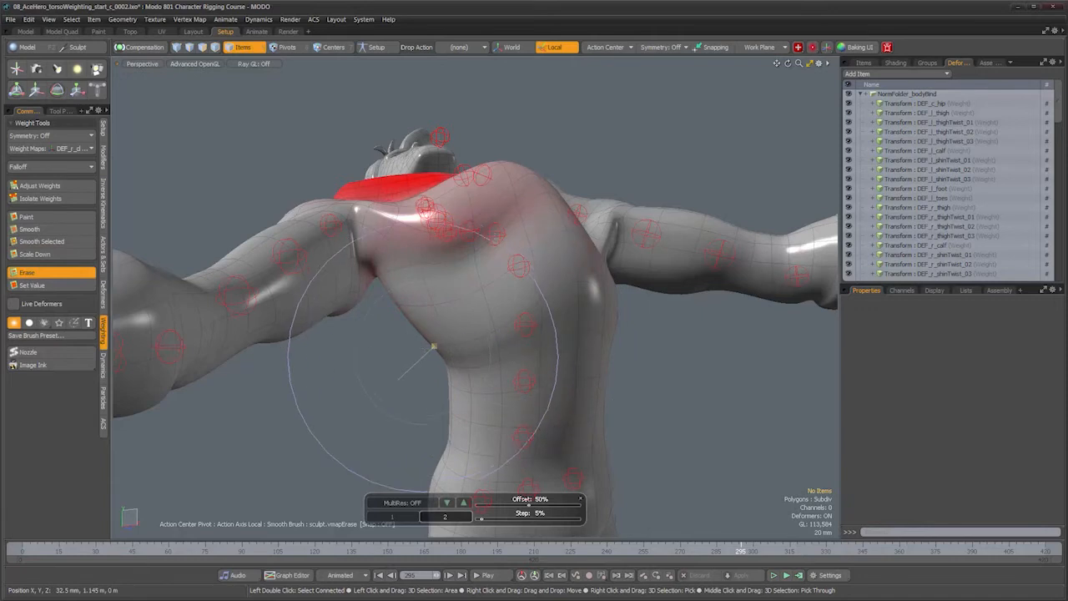
left_click_drag(457, 396, 537, 337, "alt")
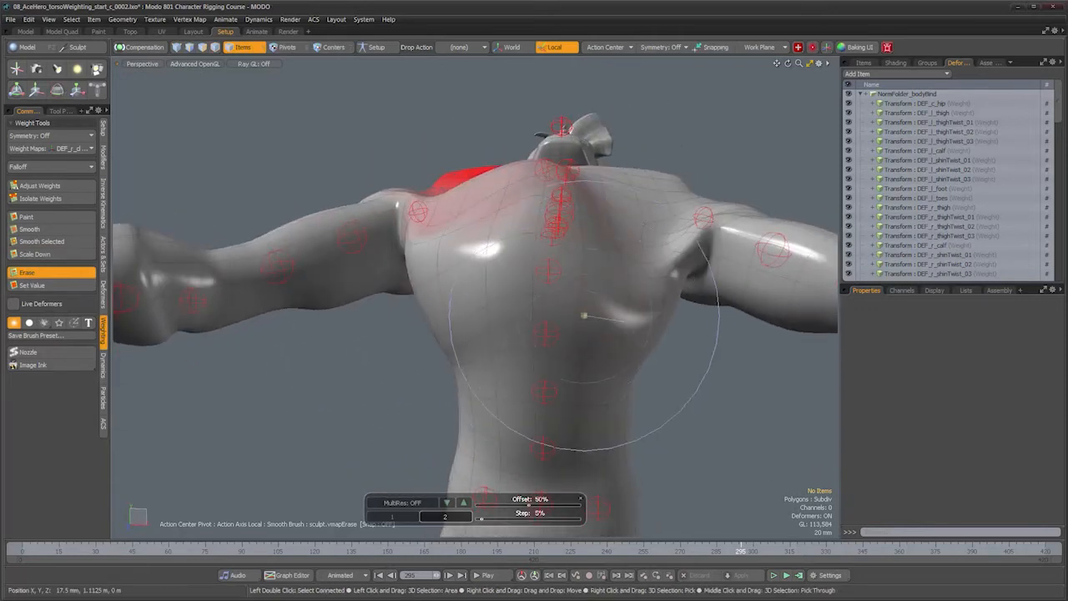
Step: Erase the stray DEF_r_clavicle weights below the armpit and along the side of the chest
mouse_move(556, 366)
left_mouse_down("alt")
mouse_move(518, 354)
mouse_move(479, 293)
mouse_move(488, 250)
mouse_move(510, 230)
left_mouse_up("alt")
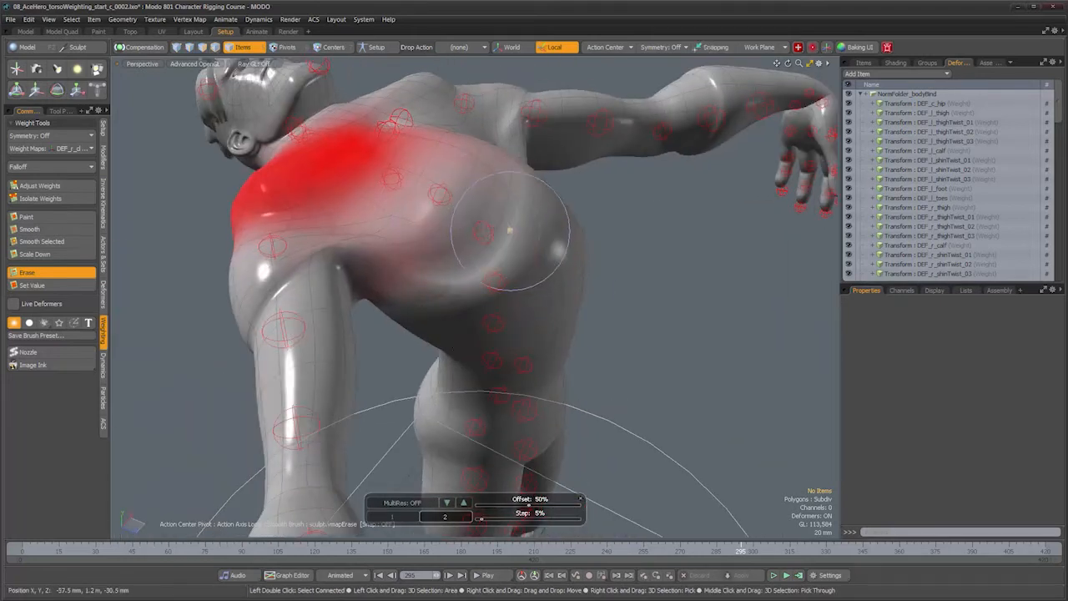
mouse_move(478, 263)
left_mouse_down()
mouse_move(417, 329)
mouse_move(431, 324)
left_mouse_up()
mouse_move(518, 232)
left_mouse_down("alt")
mouse_move(520, 208)
mouse_move(543, 217)
mouse_move(517, 176)
left_mouse_up("alt")
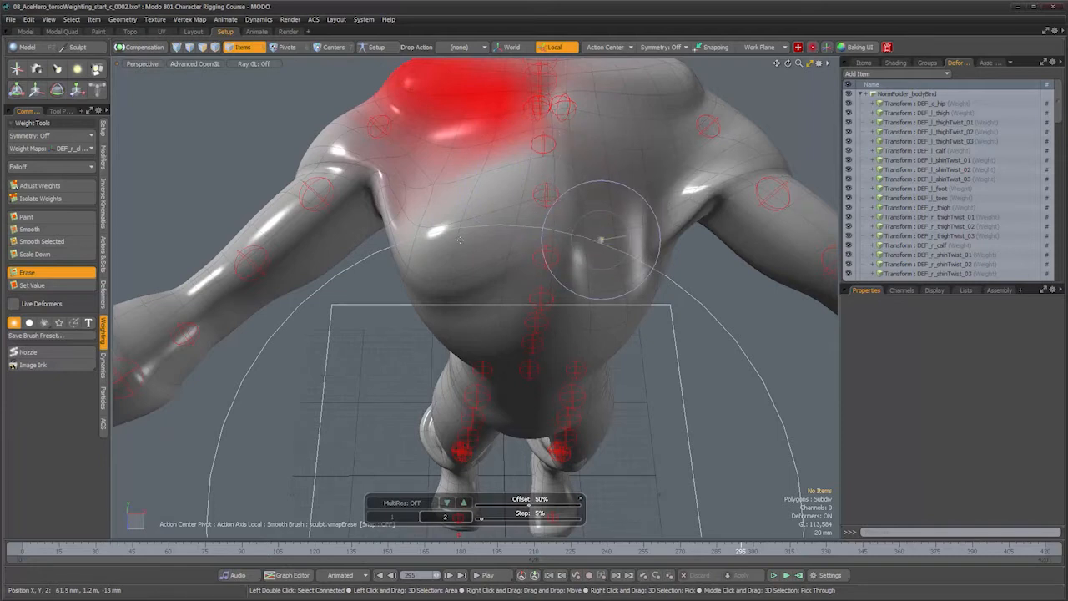
Step: Erase the excess DEF_r_clavicle weights from the back below the right shoulder blade and check the armpit area
mouse_move(460, 241)
left_mouse_down("alt")
mouse_move(484, 220)
mouse_move(396, 253)
mouse_move(484, 151)
mouse_move(539, 203)
left_mouse_up("alt")
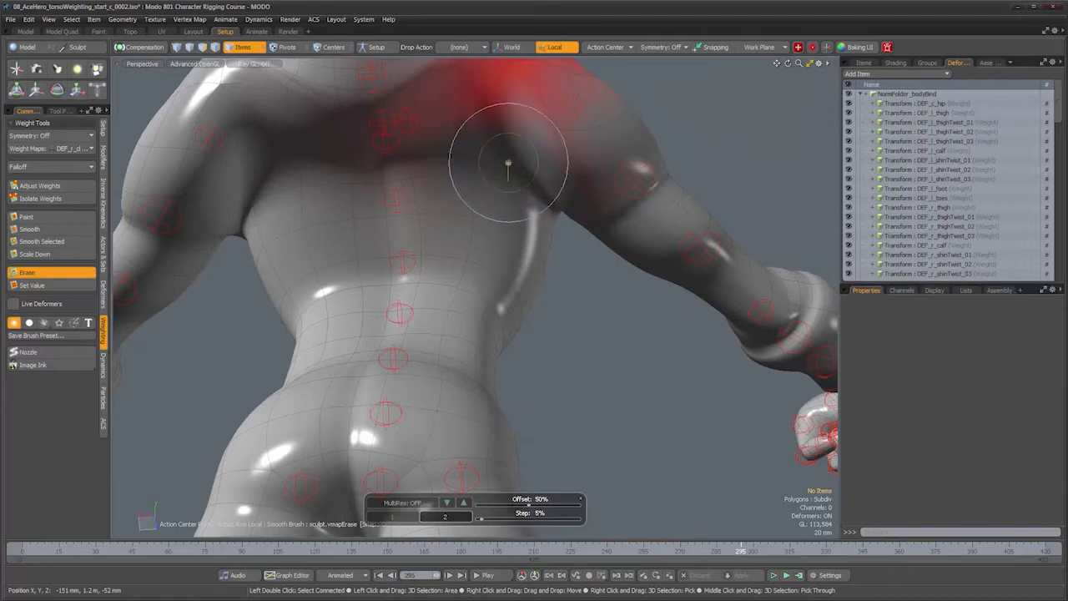
left_click_drag(493, 227, 497, 294, "alt")
mouse_move(413, 290)
left_mouse_down("alt")
mouse_move(387, 309)
mouse_move(414, 334)
mouse_move(501, 303)
mouse_move(501, 226)
mouse_move(437, 212)
left_mouse_up("alt")
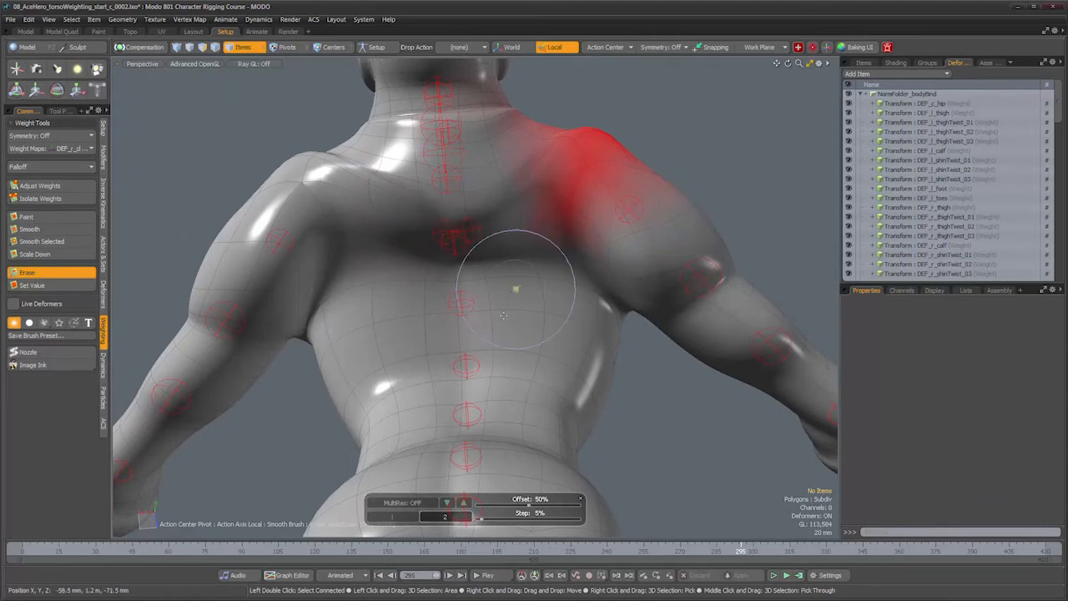
mouse_move(489, 298)
left_mouse_down("alt")
mouse_move(489, 322)
mouse_move(428, 379)
mouse_move(448, 370)
left_mouse_up("alt")
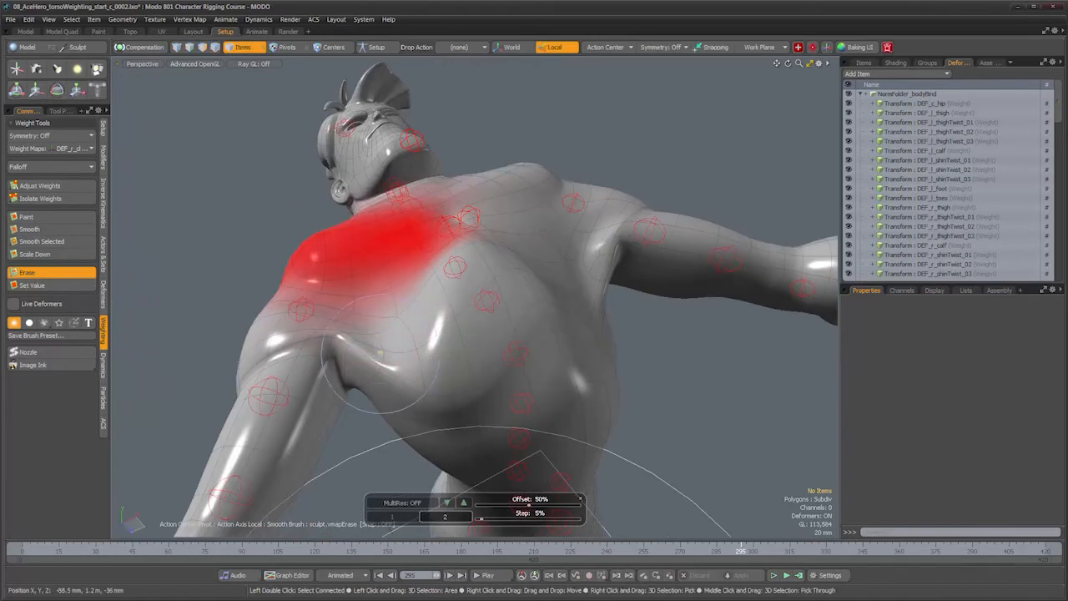
left_click_drag(334, 359, 555, 277, "alt")
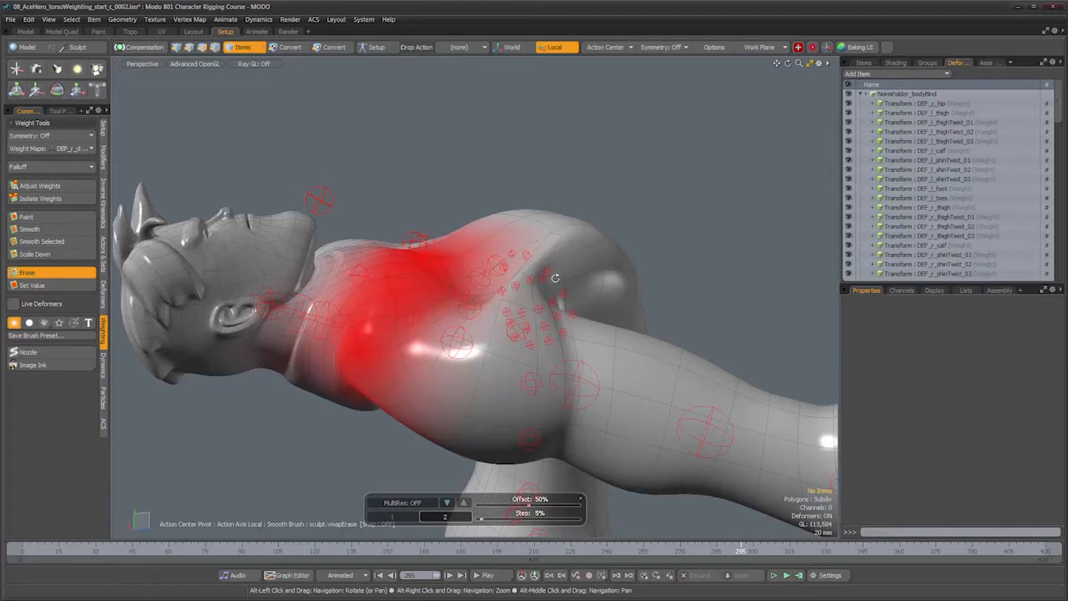
Step: Soften the DEF_r_clavicle falloff across the upper chest and shoulder blade with the Scale Down brush at 75% offset
left_click(41, 254)
left_click_drag(442, 292, 482, 353, "alt")
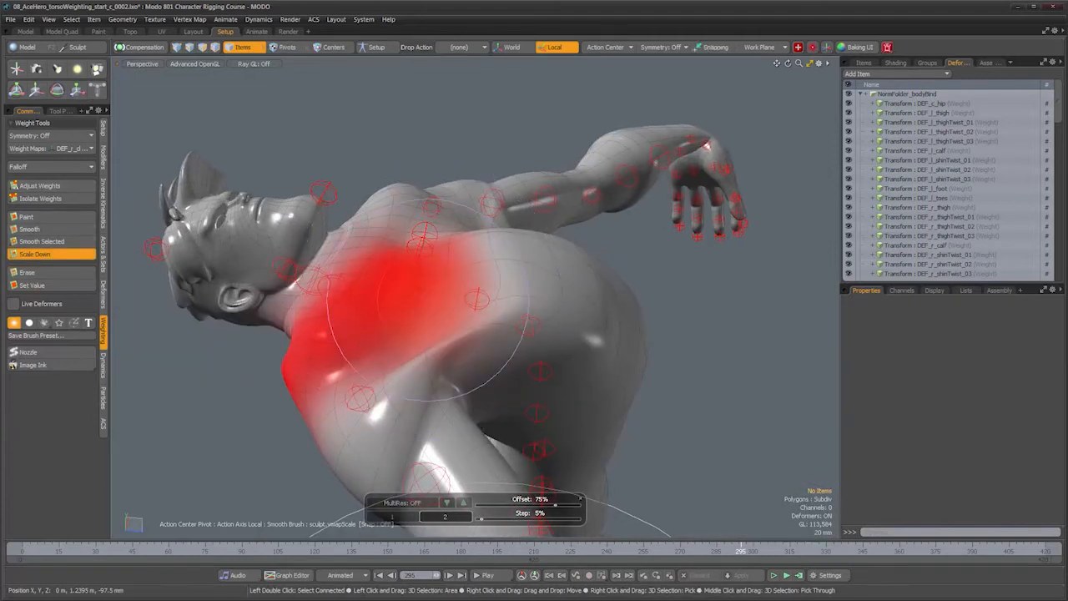
left_click_drag(426, 300, 473, 248)
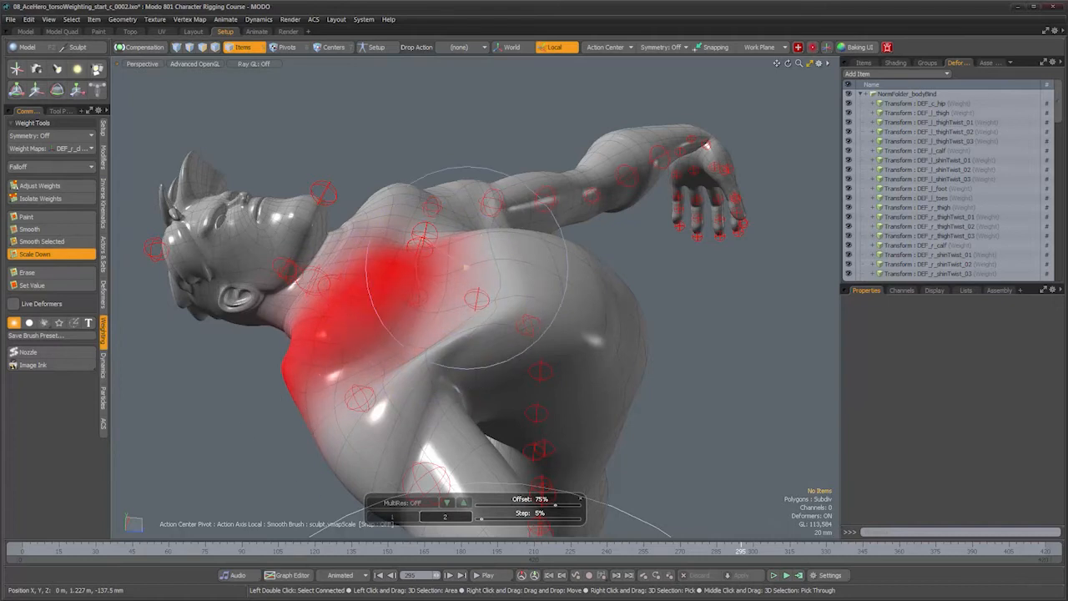
mouse_move(388, 447)
left_mouse_down("alt")
mouse_move(431, 293)
mouse_move(326, 284)
mouse_move(466, 269)
mouse_move(463, 282)
left_mouse_up("alt")
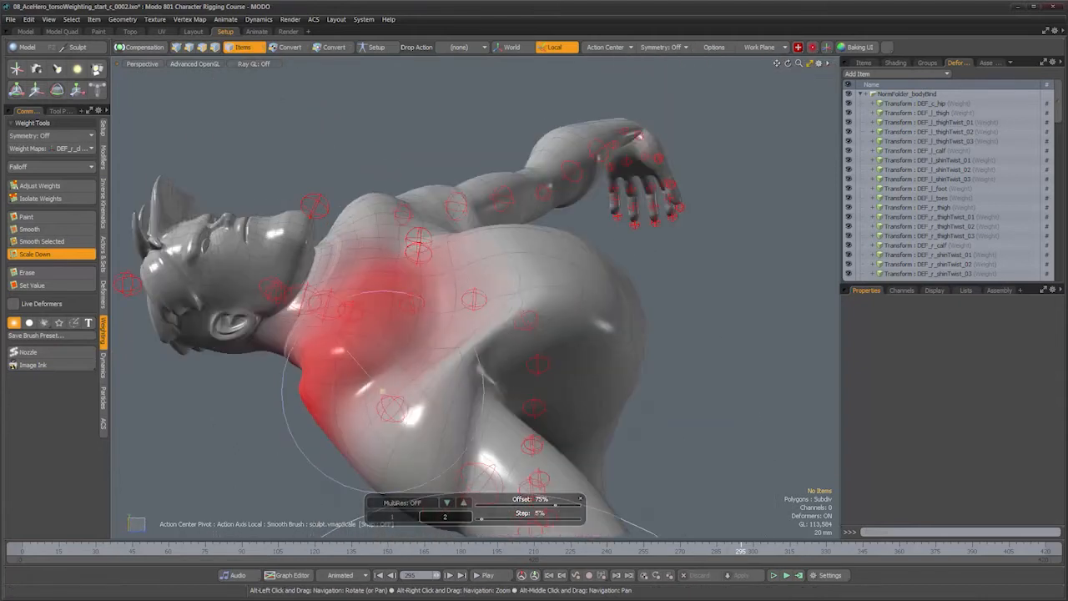
left_click_drag(384, 392, 524, 286, "alt")
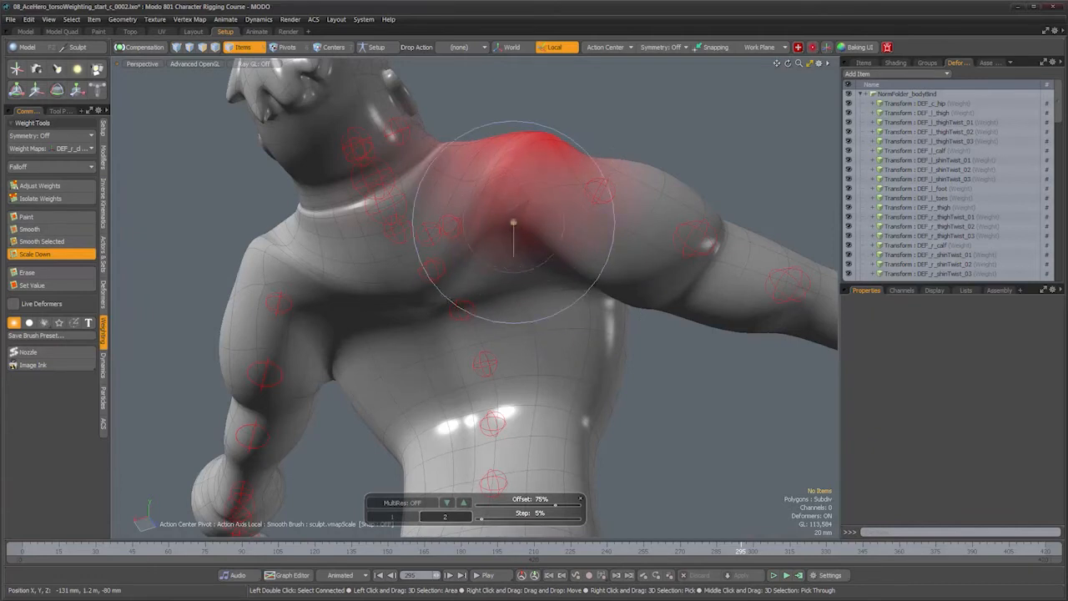
left_click_drag(546, 300, 582, 235, "alt")
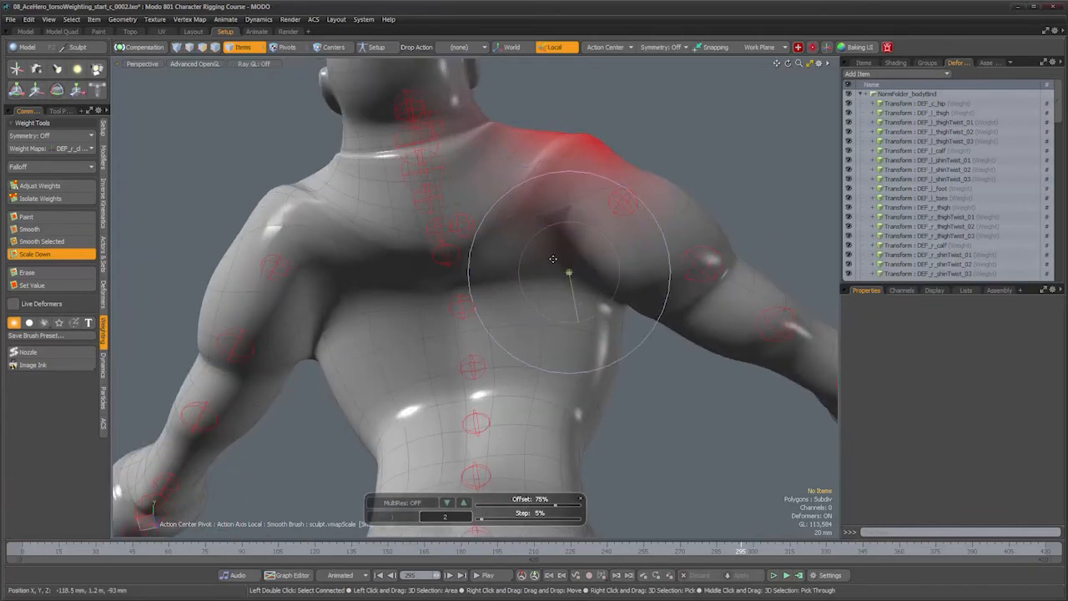
Step: Scale down the remaining DEF_r_clavicle weights around the shoulder blade and inspect the falloff on the chest
key("q")
left_click_drag(509, 178, 543, 234)
mouse_move(607, 259)
left_mouse_down()
mouse_move(651, 227)
mouse_move(657, 238)
mouse_move(551, 334)
mouse_move(509, 393)
mouse_move(448, 389)
mouse_move(432, 419)
mouse_move(351, 359)
left_mouse_up()
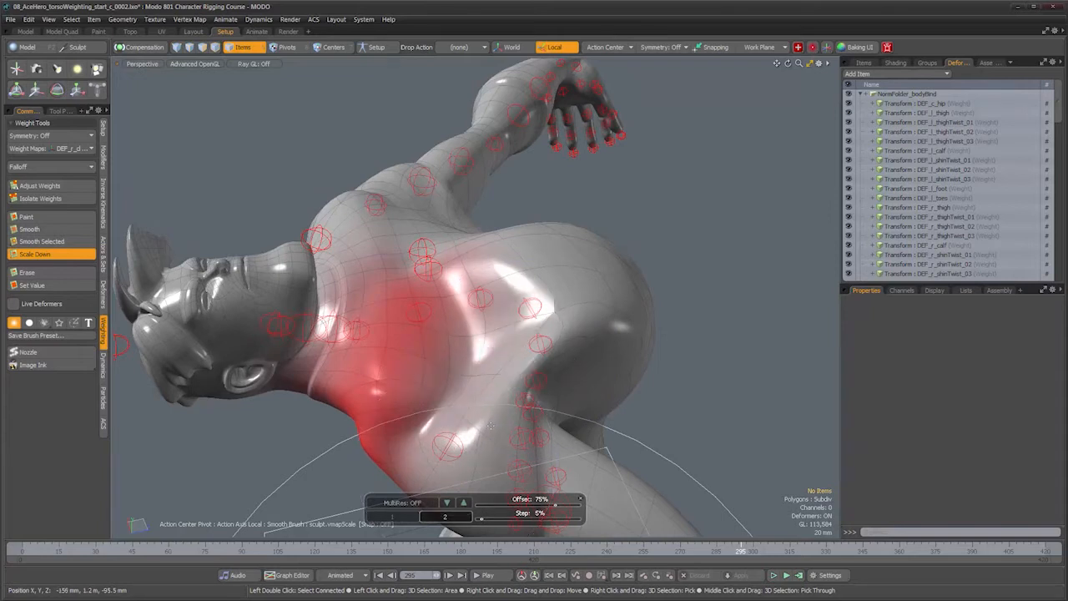
left_click_drag(477, 452, 405, 345, "alt")
left_click_drag(477, 373, 395, 274, "alt")
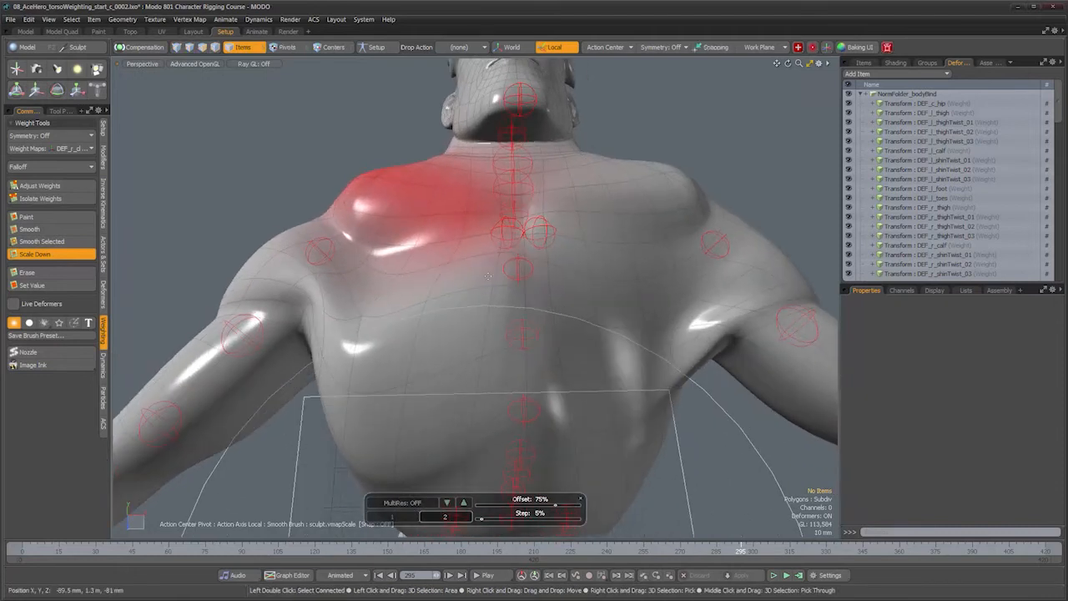
left_click_drag(508, 289, 593, 260, "alt")
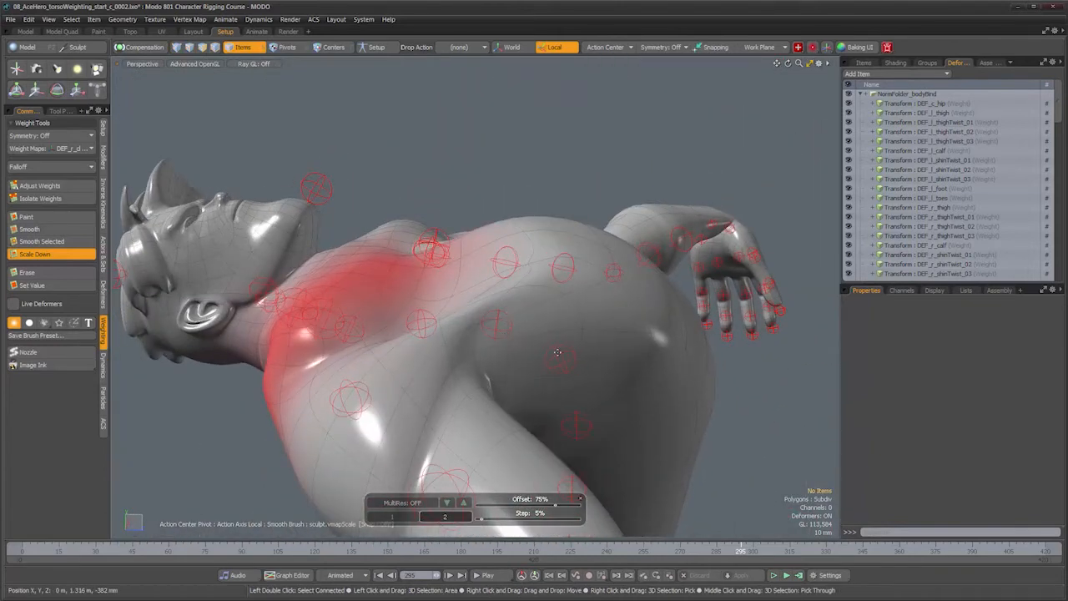
Step: Drop the brush, compare the DEF_c_spine06 and DEF_c_spine05 influences, and select the body mesh with DEF_c_spine05 shown
key("space")
left_click(512, 328)
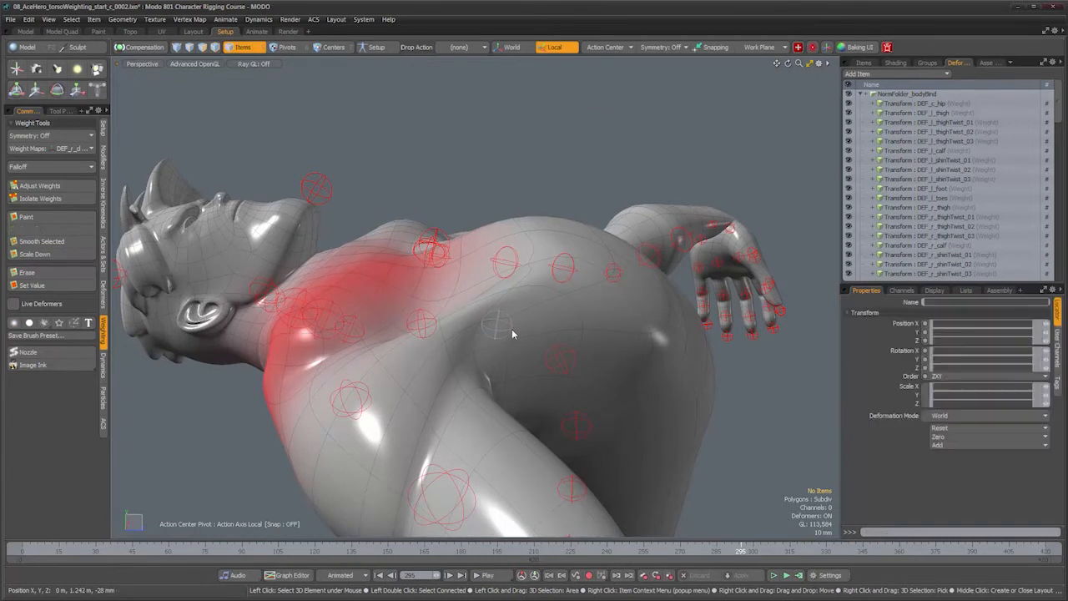
left_click_drag(531, 301, 575, 314, "alt")
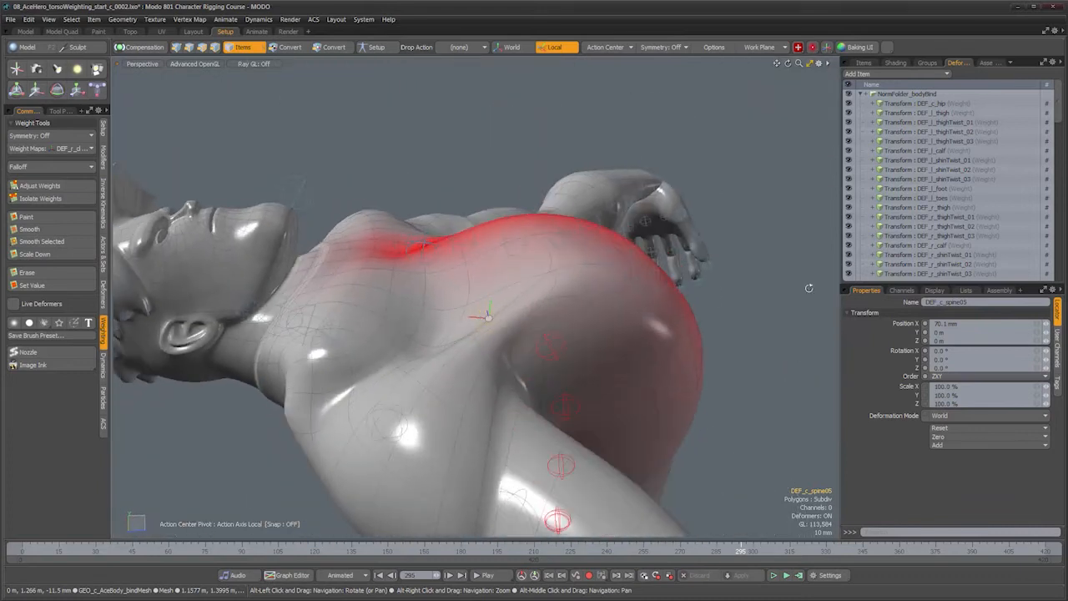
scroll(979, 183, "down", 7)
left_click(959, 151)
mouse_move(476, 325)
left_mouse_down("alt")
mouse_move(530, 309)
mouse_move(513, 304)
mouse_move(528, 295)
mouse_move(501, 303)
mouse_move(607, 213)
left_mouse_up("alt")
left_click(925, 141)
left_click(607, 213)
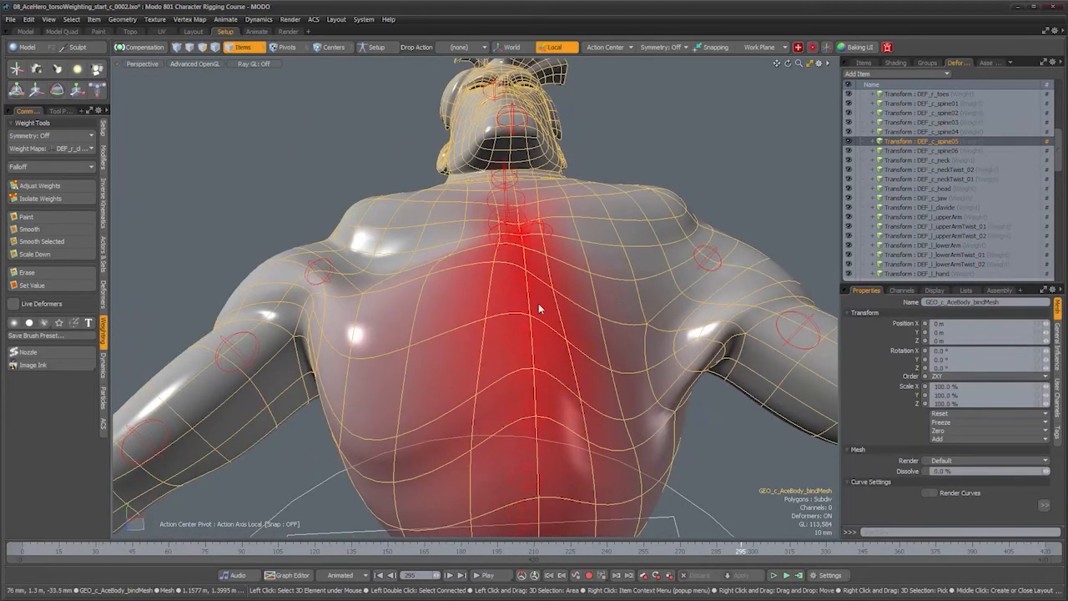
Step: Paint more DEF_c_spine05 weight across the upper side of the chest with the Paint brush at 15% offset, then drop the brush
left_click(55, 219)
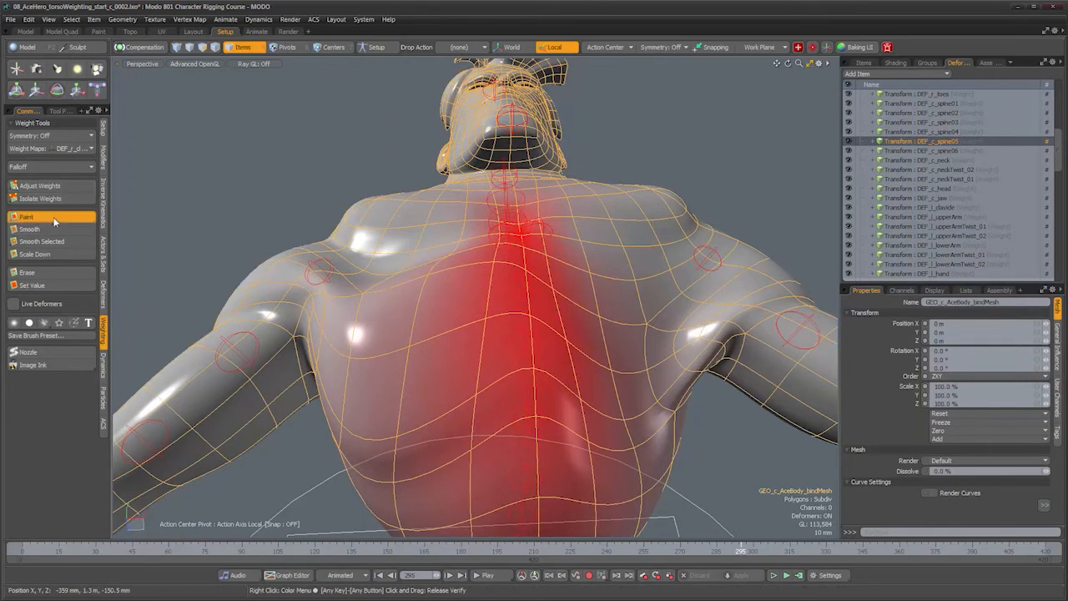
mouse_move(411, 274)
left_mouse_down("alt")
mouse_move(426, 307)
mouse_move(434, 300)
mouse_move(417, 293)
left_mouse_up("alt")
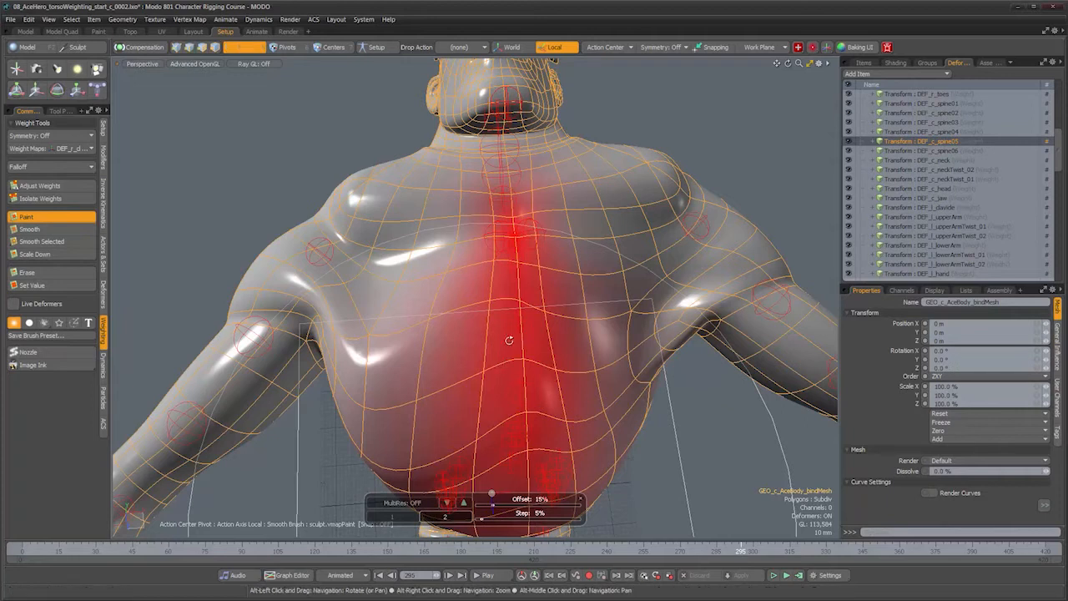
left_click_drag(434, 275, 414, 236, "alt")
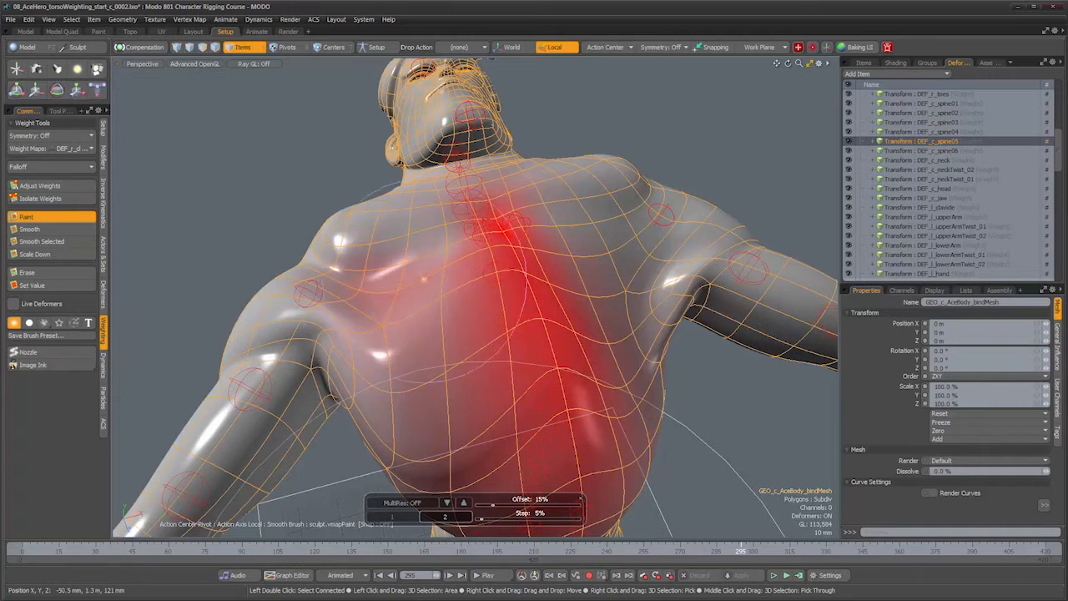
left_click_drag(414, 299, 248, 242, "alt")
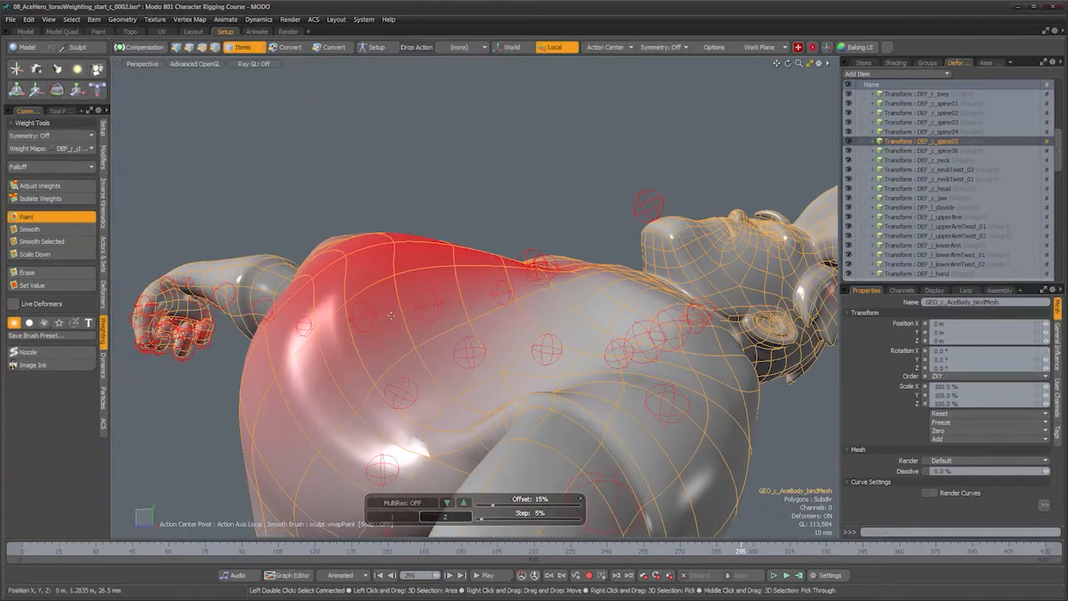
left_click_drag(429, 367, 605, 385, "alt")
key("space")
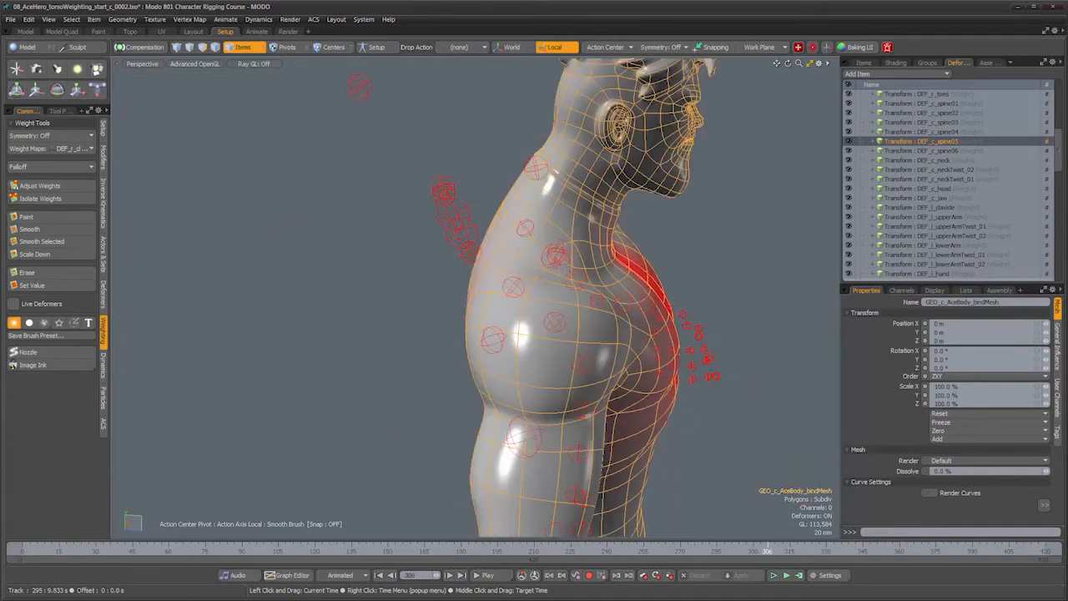
Step: Examine the chest deformation at frames 322 and 167 with the DEF_c_spine05 influence shown and its joint selected
left_click(751, 336)
left_click_drag(751, 336, 668, 501, "alt")
mouse_move(766, 551)
left_mouse_down()
mouse_move(660, 551)
mouse_move(831, 551)
mouse_move(753, 551)
mouse_move(806, 551)
left_mouse_up()
left_click_drag(691, 387, 550, 351, "alt")
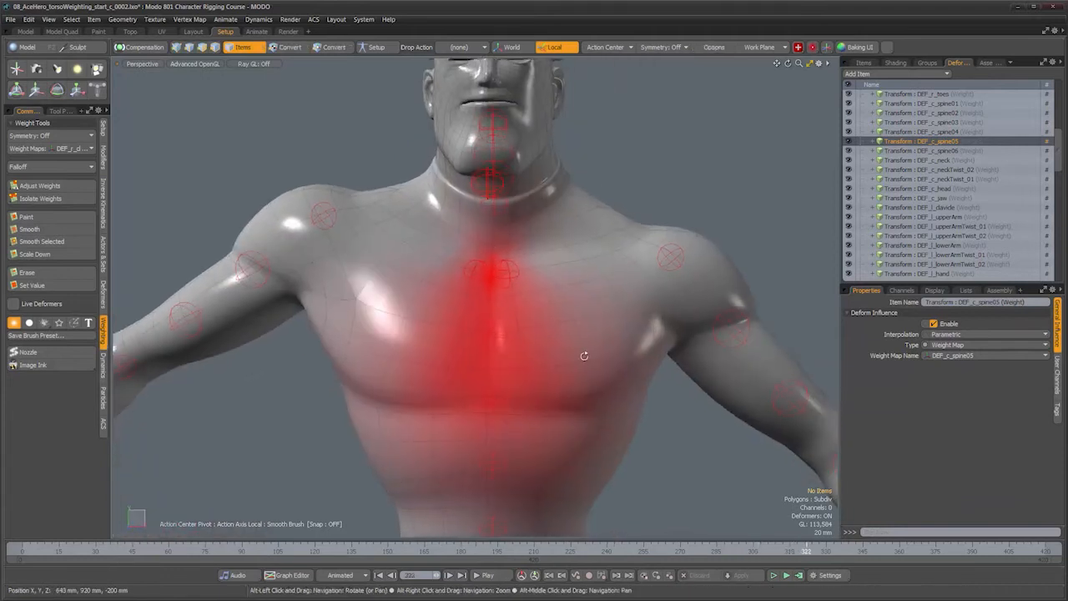
left_click(504, 338)
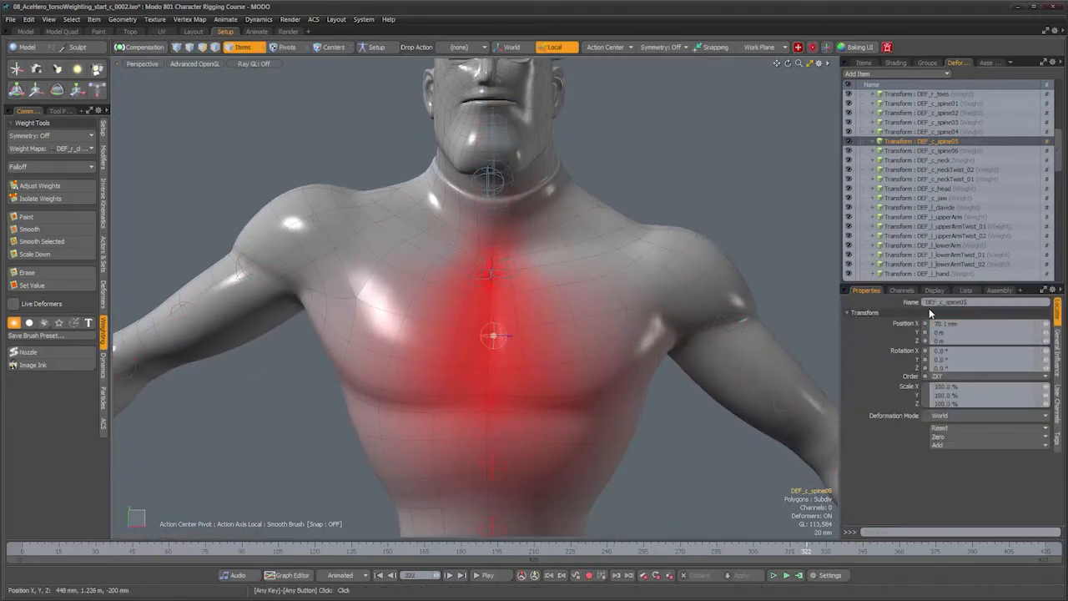
mouse_move(504, 338)
left_mouse_down("alt")
mouse_move(639, 369)
mouse_move(675, 395)
left_mouse_up("alt")
mouse_move(818, 554)
left_mouse_down()
mouse_move(992, 554)
mouse_move(409, 552)
mouse_move(428, 553)
left_mouse_up()
left_click_drag(542, 303, 405, 369, "alt")
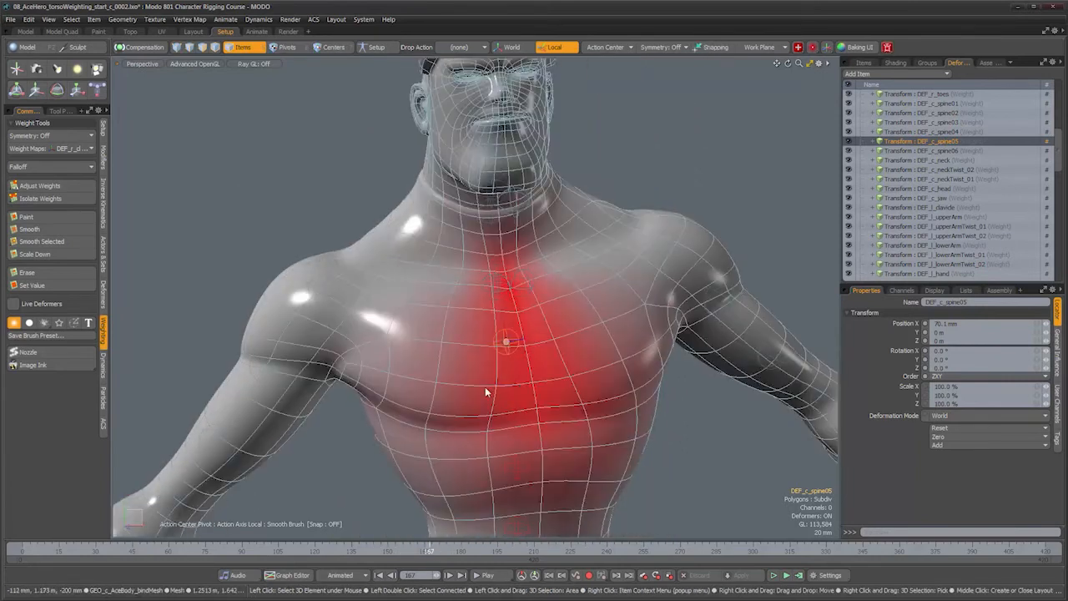
left_click_drag(497, 380, 385, 299, "alt")
left_click_drag(481, 358, 550, 337, "alt")
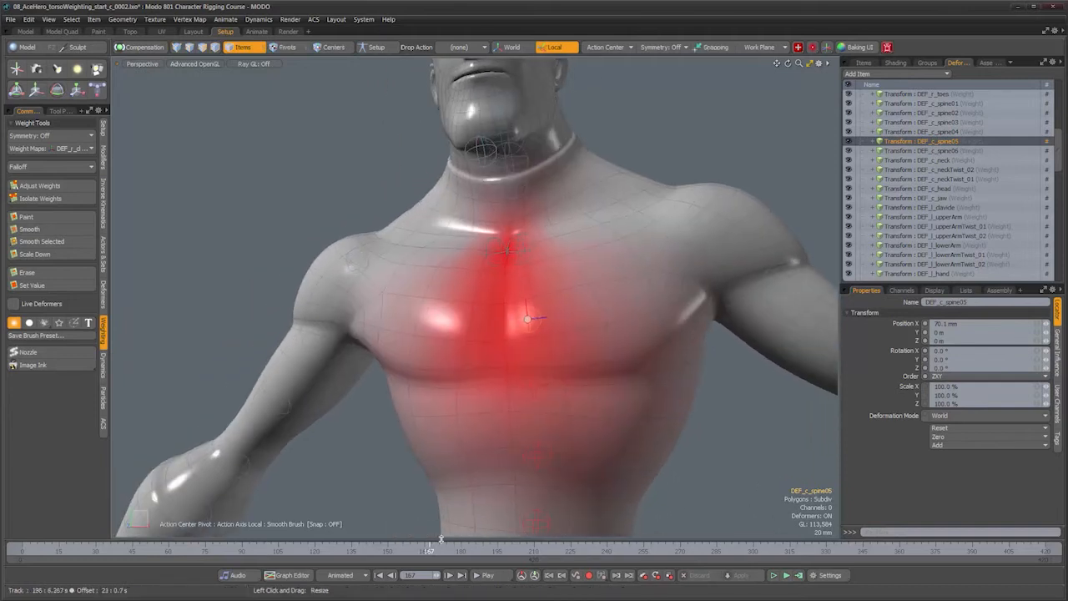
Step: At frame 190, select the body mesh vertex in the armpit crease and open its vertex map information
mouse_move(450, 555)
left_mouse_down()
mouse_move(526, 552)
mouse_move(451, 553)
mouse_move(507, 552)
mouse_move(484, 553)
left_mouse_up()
left_click_drag(517, 330, 613, 329, "alt")
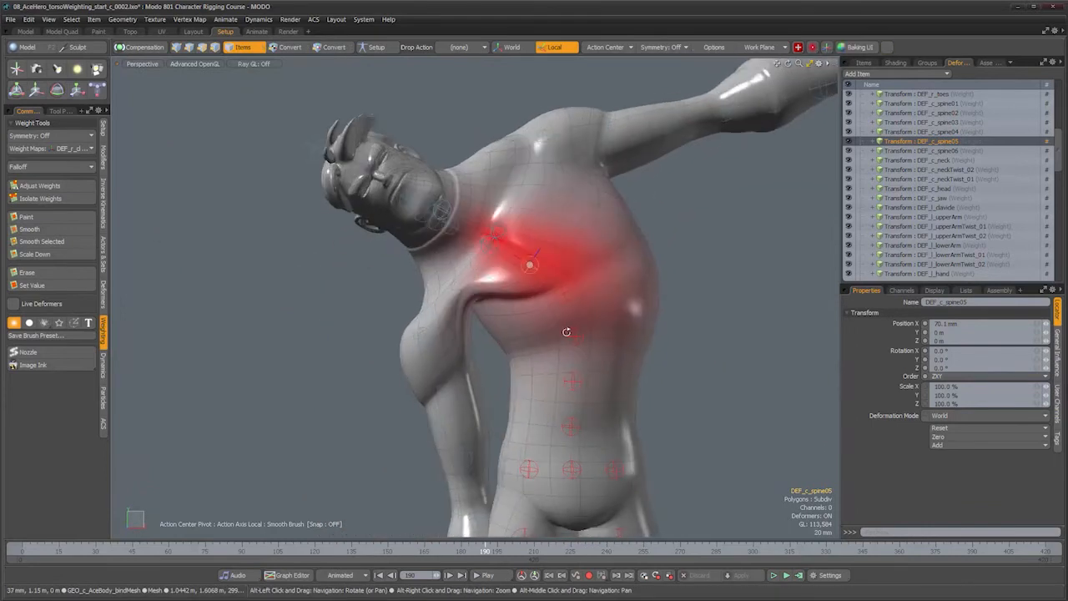
left_click_drag(482, 313, 493, 300, "alt")
scroll(503, 282, "up", 4)
scroll(504, 282, "up", 5)
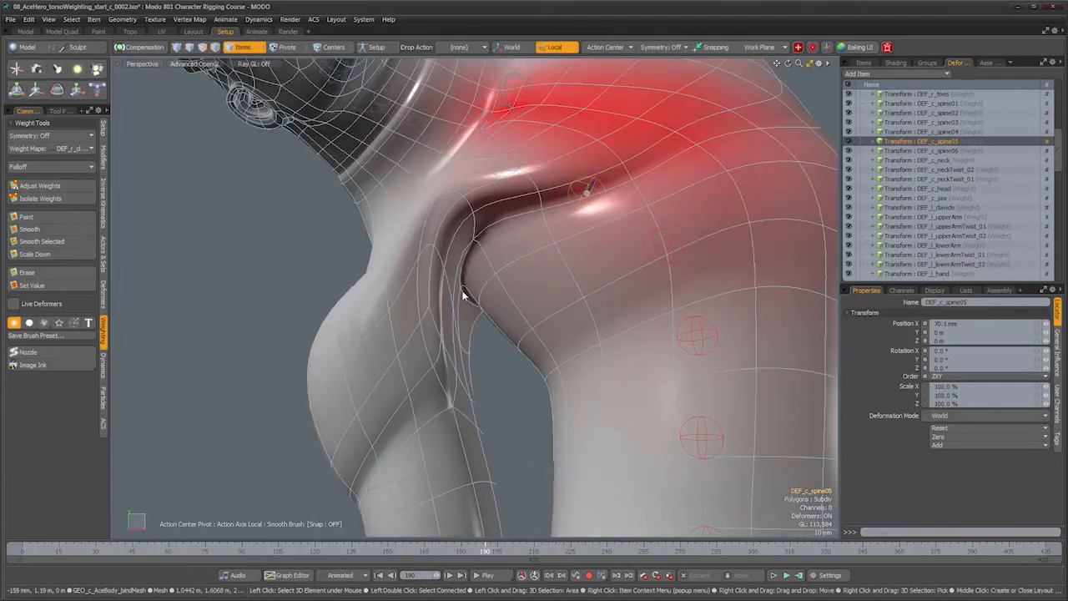
left_click(463, 295)
key("1")
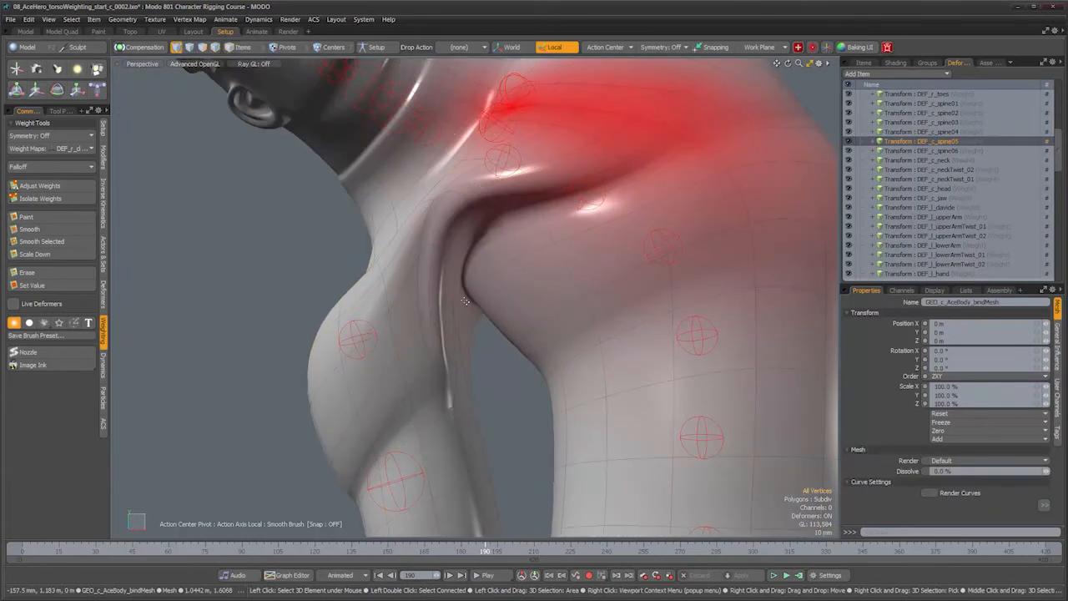
left_click(461, 289)
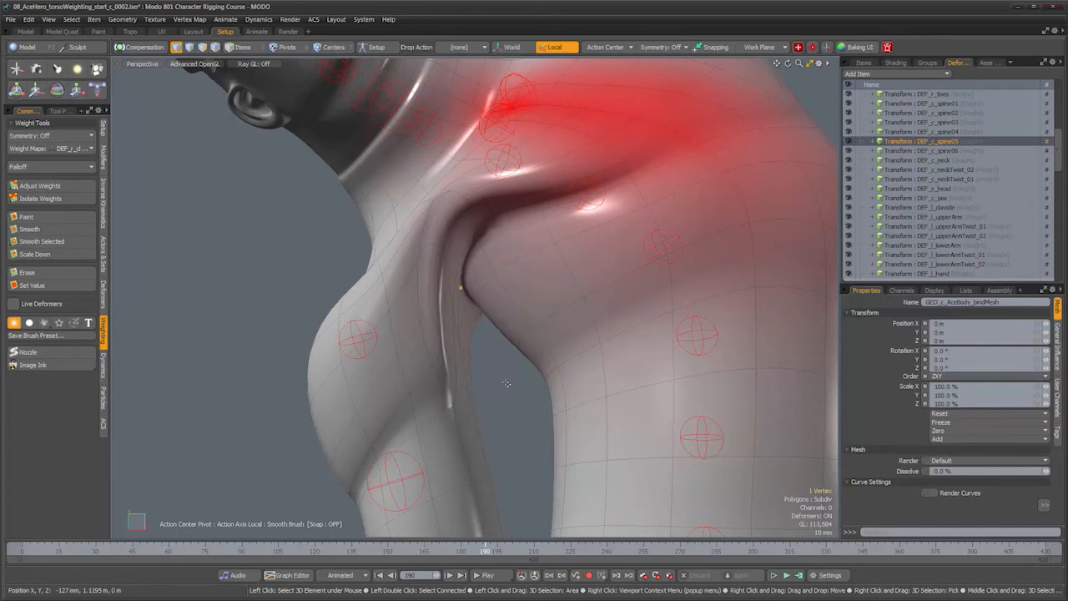
key("F7")
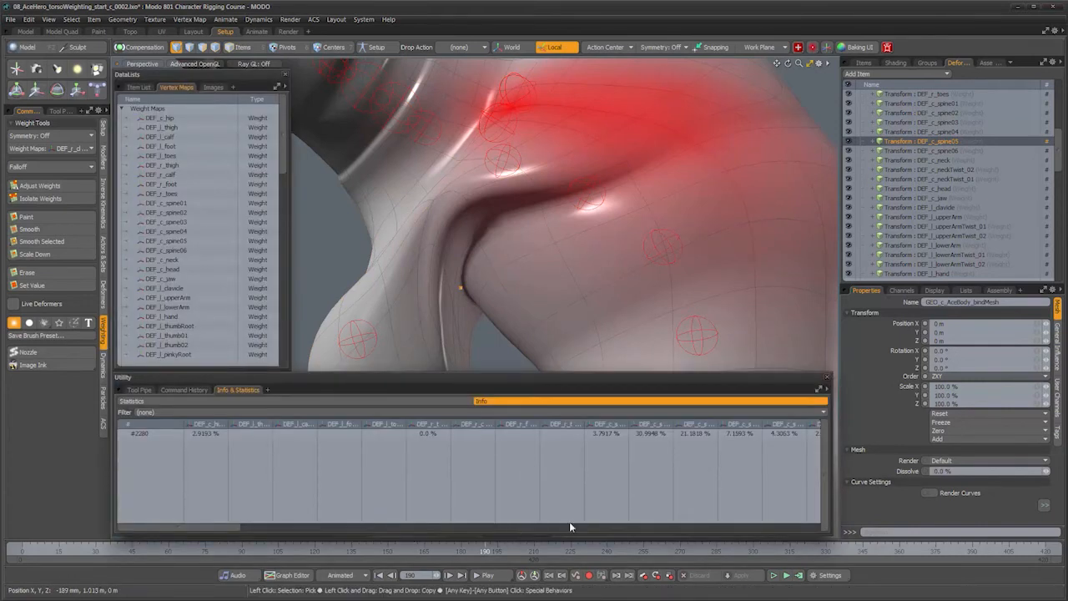
Step: Examine the armpit vertex's weight map values, widening the DEF_c_spine02 column to read its name
left_click_drag(236, 529, 277, 527)
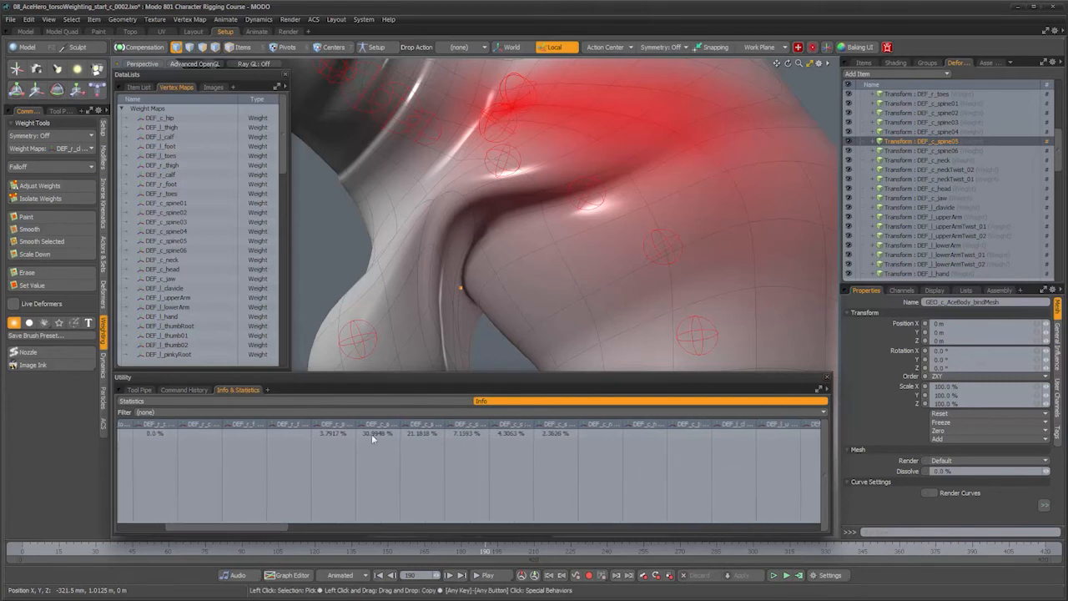
left_click_drag(424, 426, 445, 426)
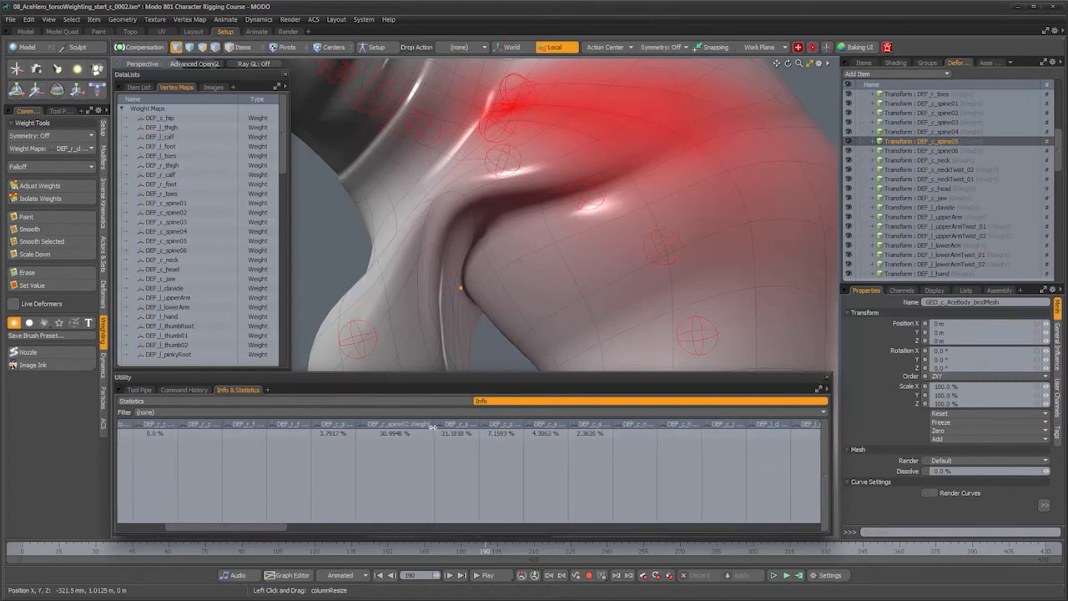
left_click_drag(563, 256, 529, 276, "alt")
left_click_drag(658, 254, 634, 251, "alt")
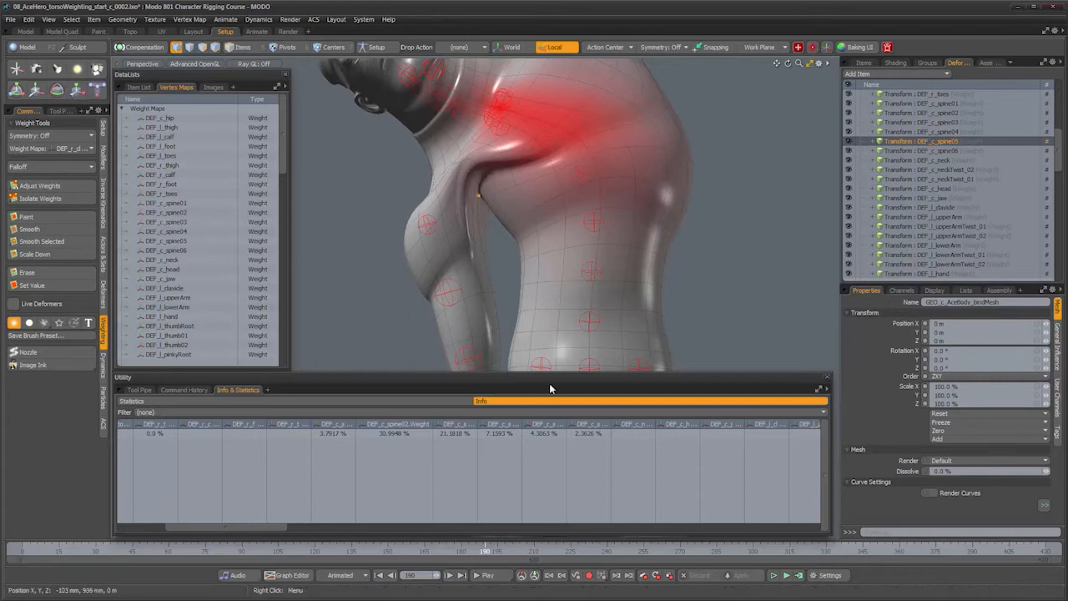
left_click_drag(279, 526, 223, 538)
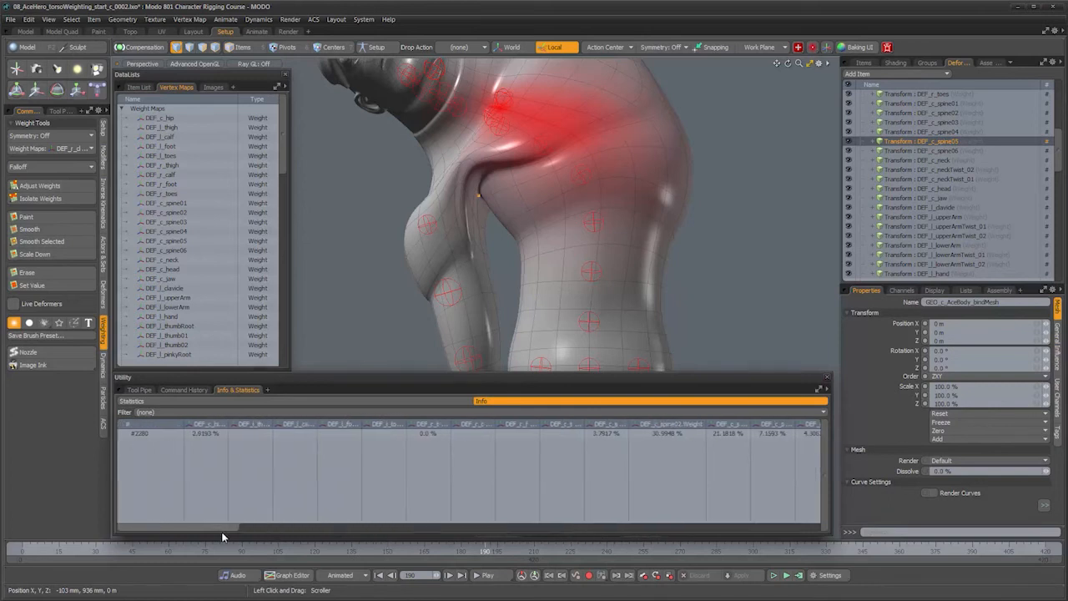
left_click_drag(541, 227, 603, 262, "alt")
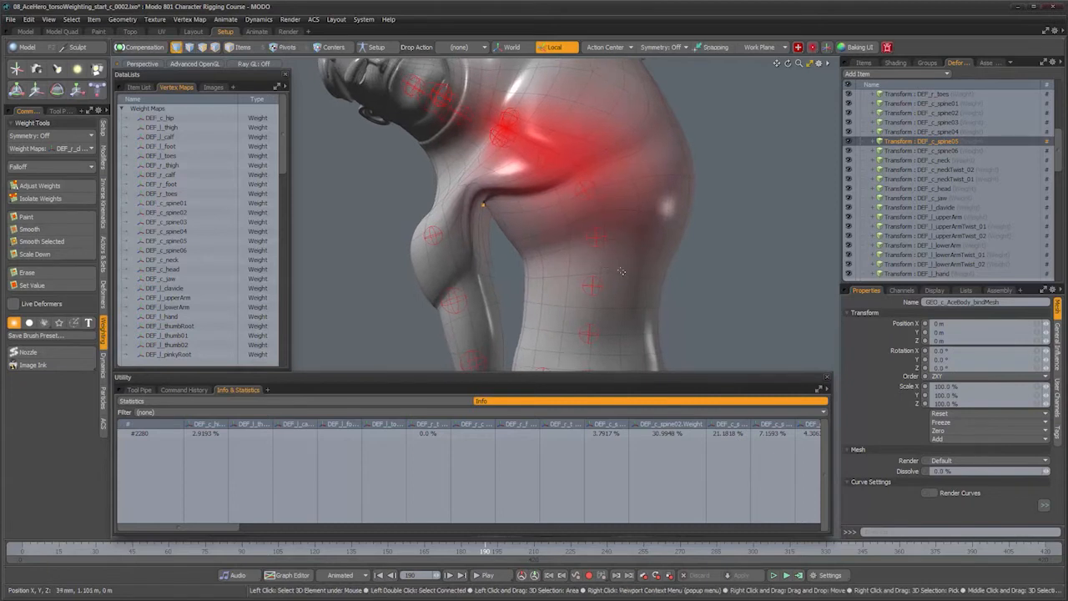
Step: Compare the DEF_c_spine02 and DEF_c_spine01 influences on the torso at frame 166, ending with DEF_c_spine02 shown
left_click(948, 113)
left_click_drag(617, 250, 547, 234, "alt")
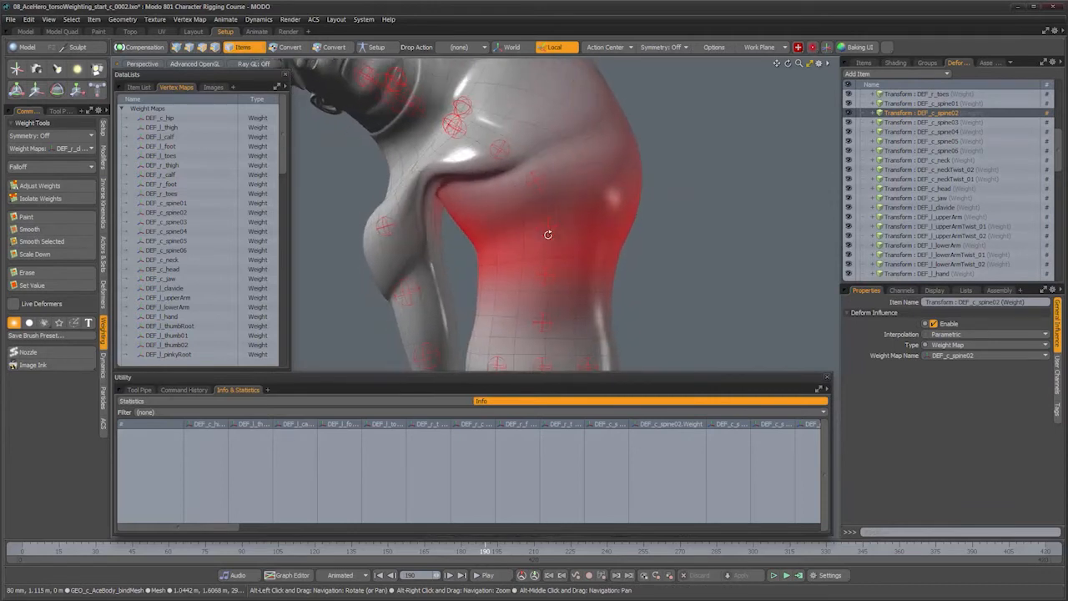
left_click_drag(482, 551, 426, 550)
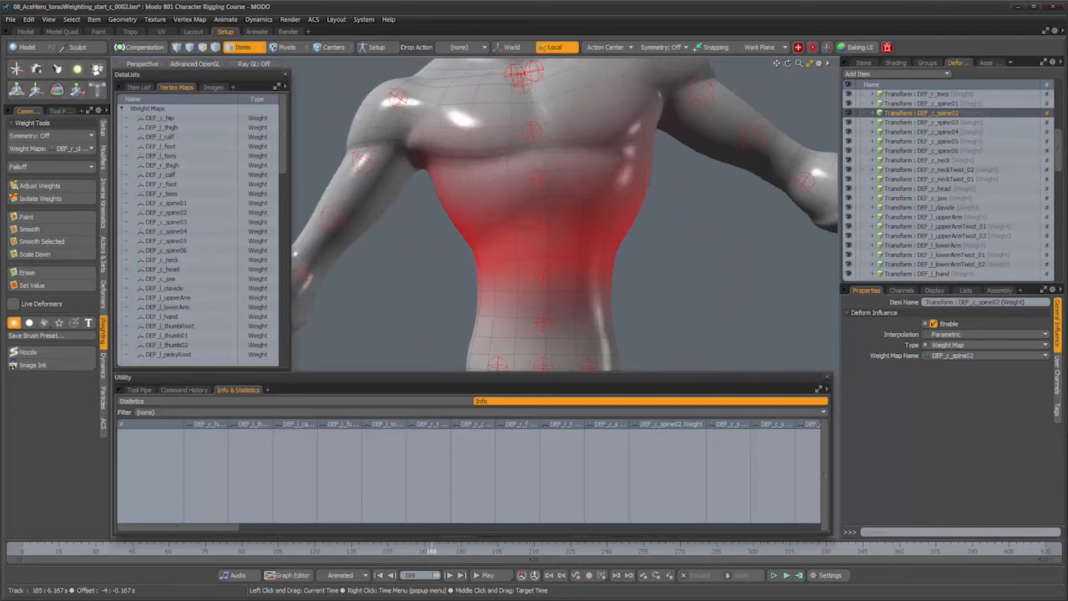
left_click(957, 104)
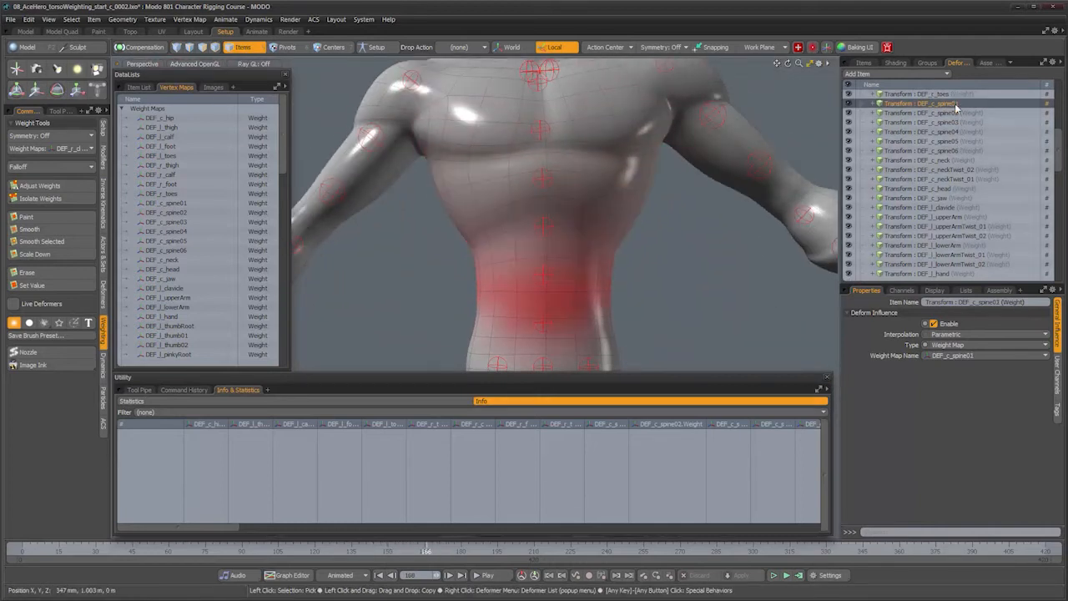
left_click_drag(623, 262, 793, 325, "alt")
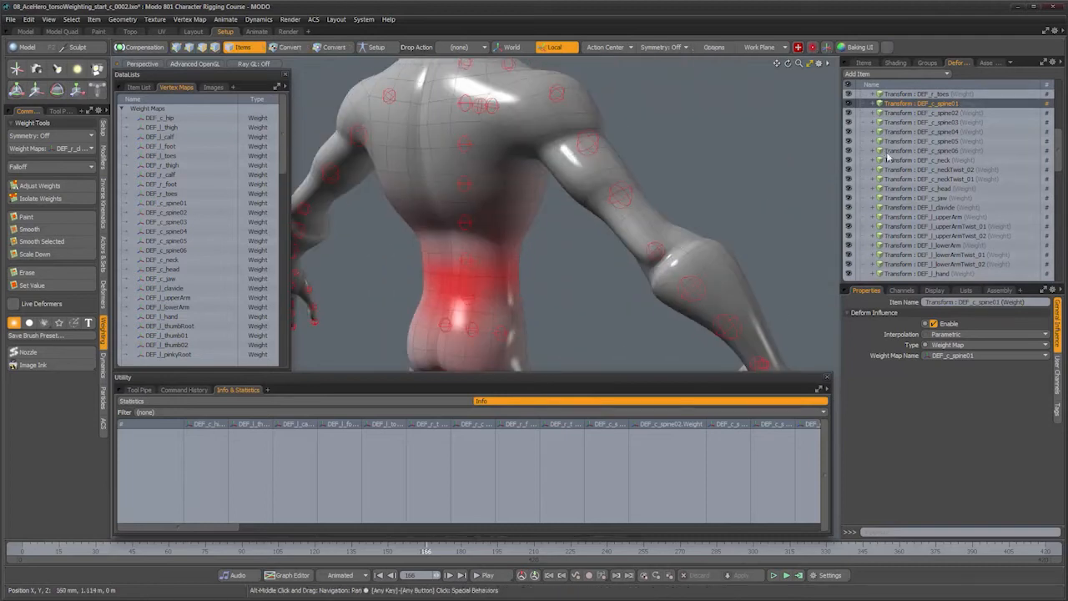
left_click(949, 113)
Step: Reduce the DEF_c_spine02 weights over the chest, ribcage side and upper back with the Scale Down brush, checking frame 173
left_click_drag(704, 223, 509, 189, "alt")
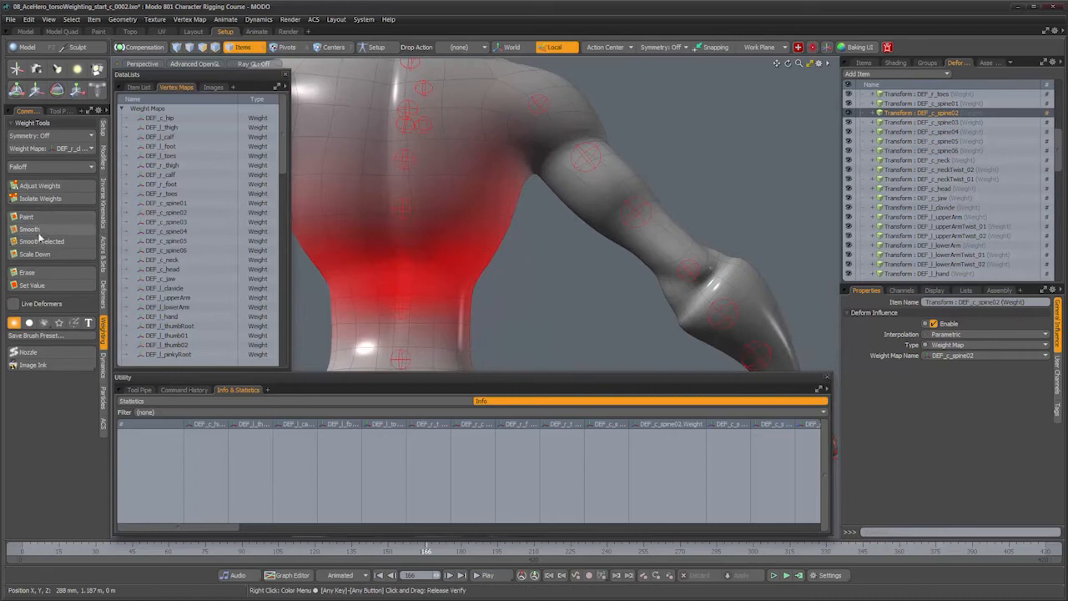
left_click_drag(634, 200, 456, 124, "alt")
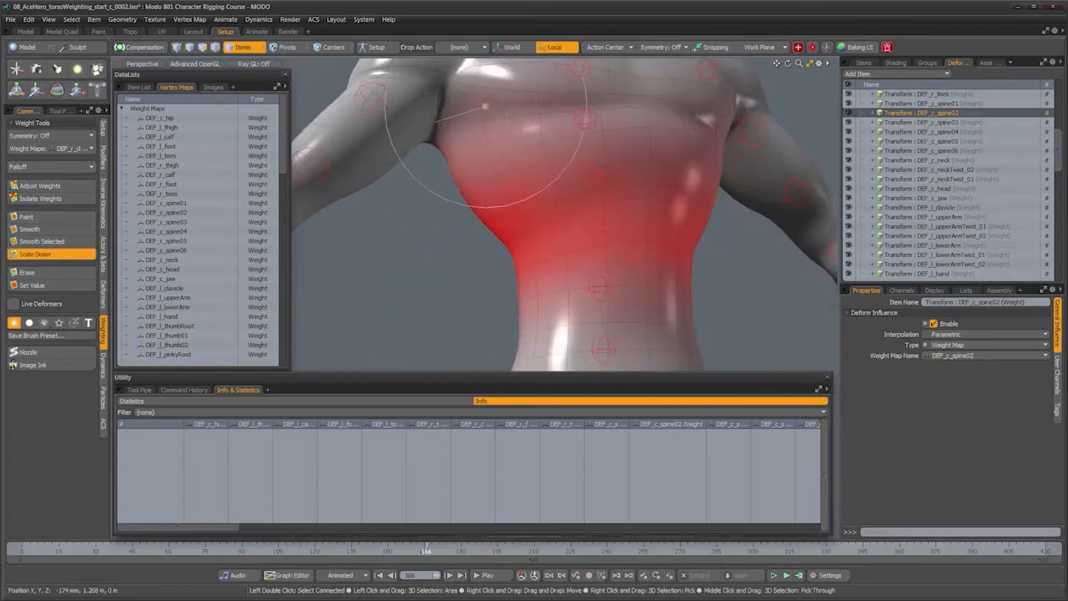
left_click_drag(609, 293, 548, 345, "alt")
left_click_drag(430, 553, 444, 554)
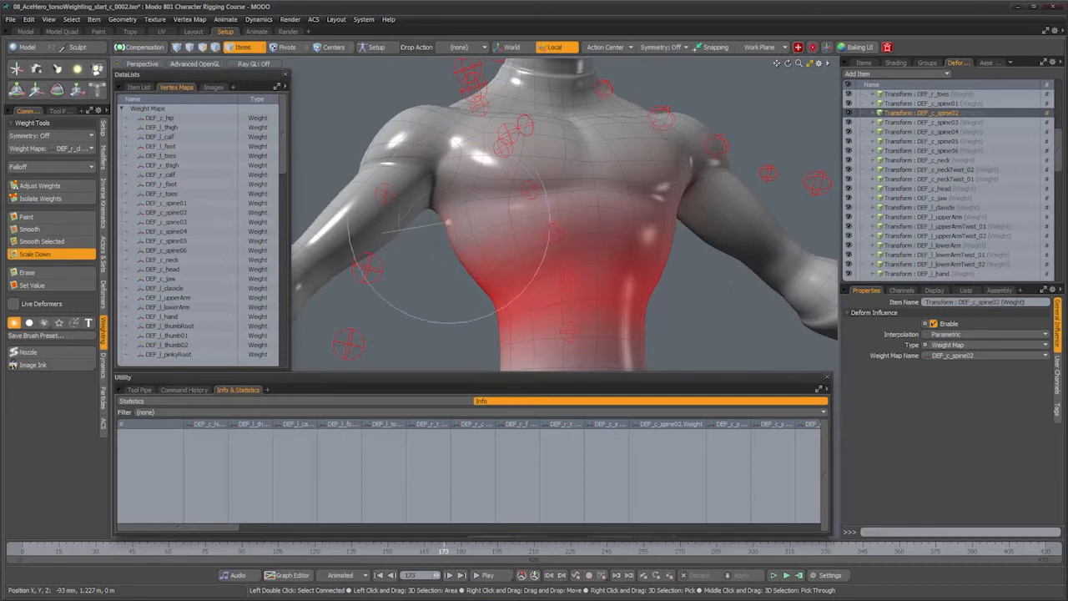
left_click_drag(475, 237, 568, 276, "alt")
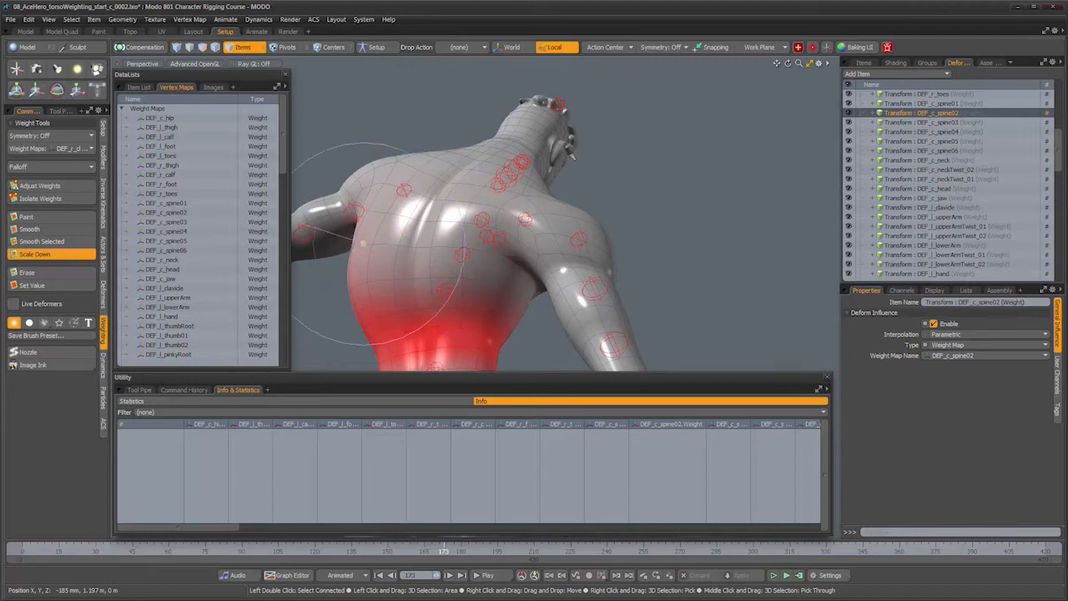
left_click_drag(592, 281, 451, 261, "alt")
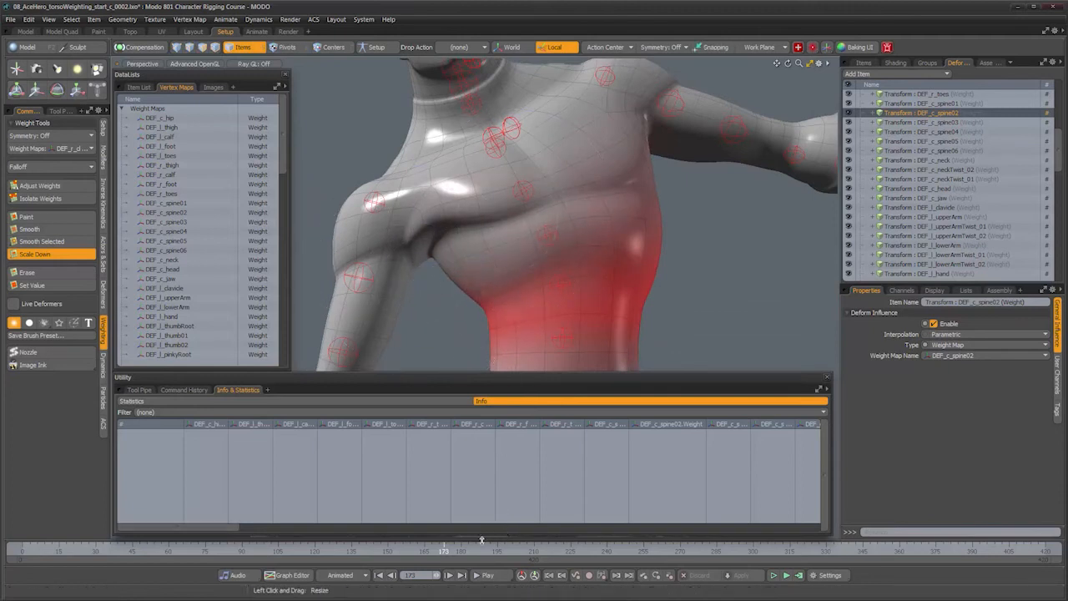
Step: At frame 188, scale down the remaining DEF_c_spine02 weights in the armpit crease, side of the ribcage and upper back
left_click_drag(443, 551, 480, 551)
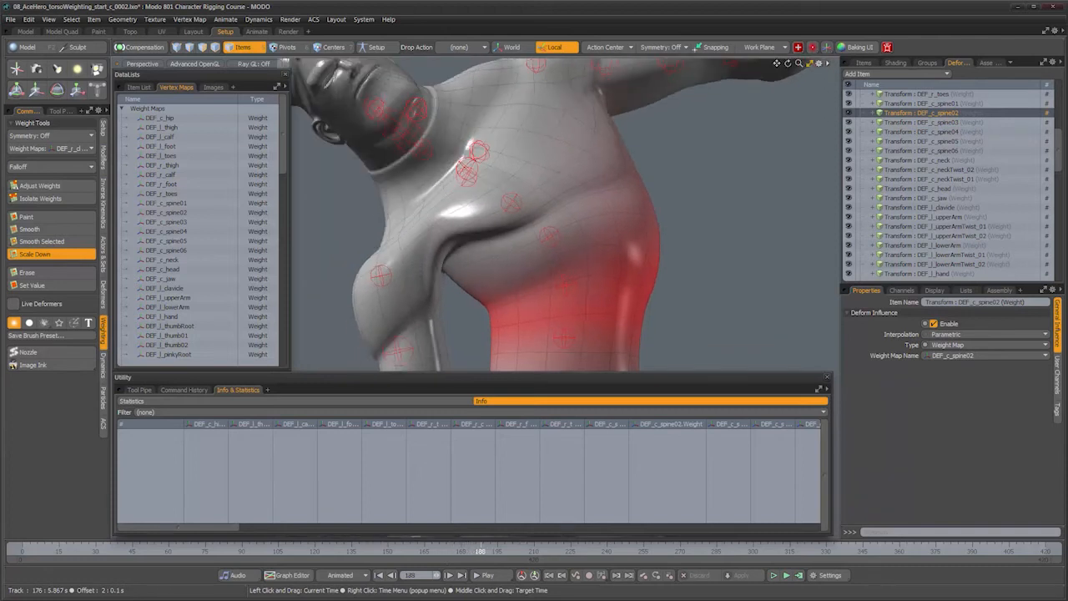
left_click_drag(441, 257, 456, 267)
left_click_drag(535, 323, 469, 180, "alt")
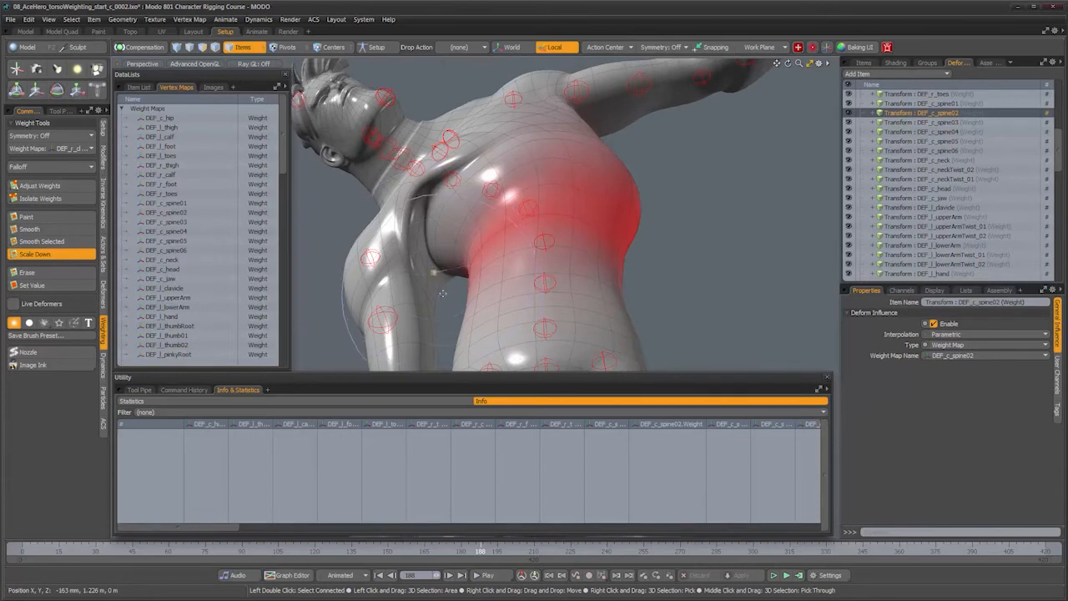
mouse_move(472, 296)
left_mouse_down("alt")
mouse_move(616, 284)
mouse_move(500, 277)
mouse_move(330, 181)
left_mouse_up("alt")
left_click_drag(376, 207, 568, 198, "alt")
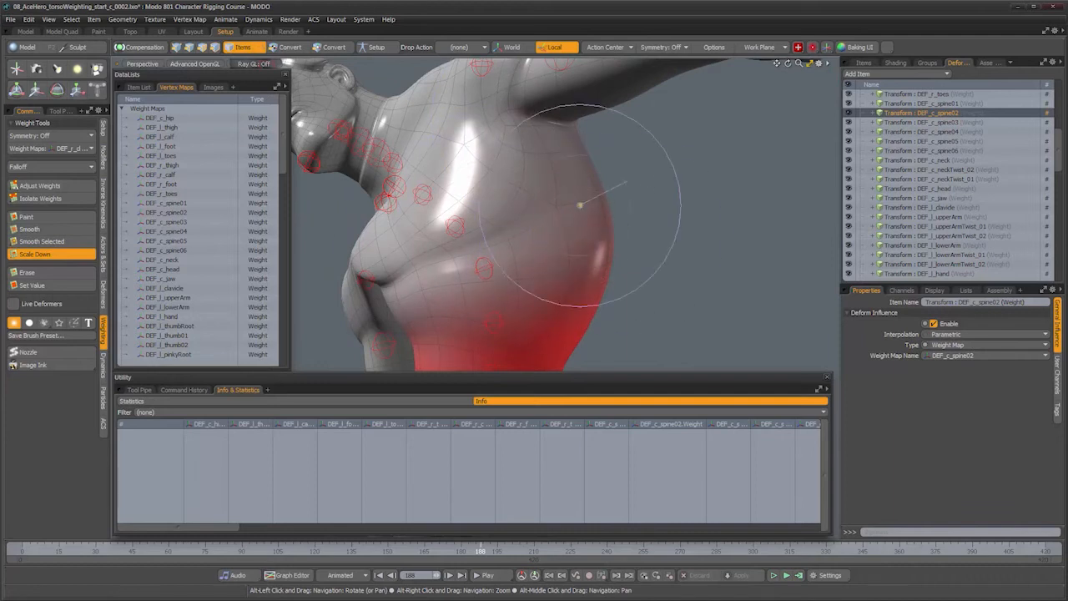
left_click_drag(545, 196, 621, 240, "alt")
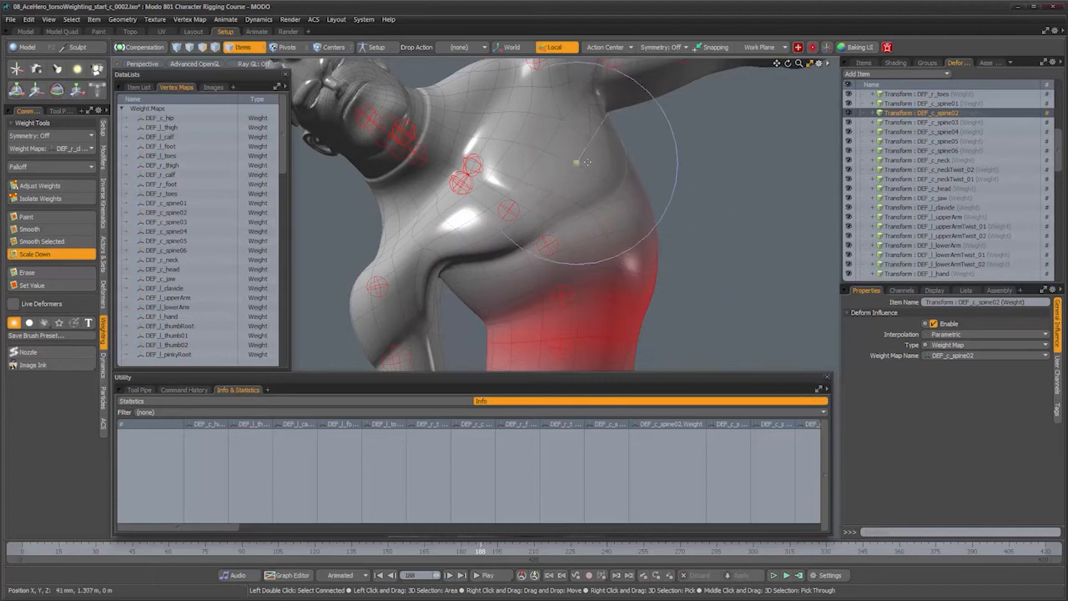
left_click_drag(587, 161, 380, 197, "alt")
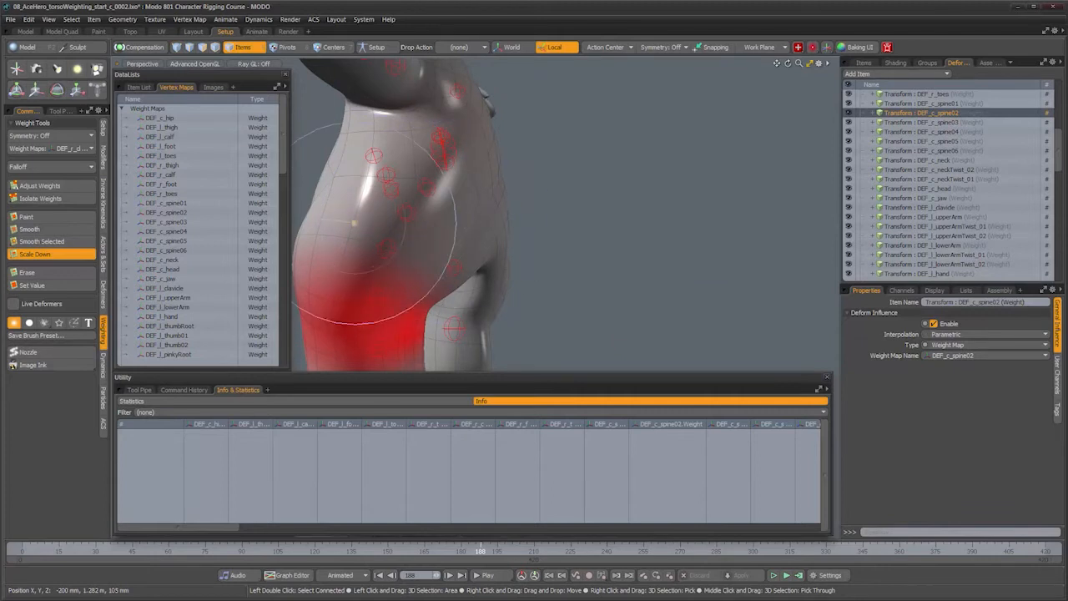
left_click_drag(429, 238, 560, 228, "alt")
Step: Scale down the DEF_c_spine03 weights over the chest, armpit and upper back of the bent torso at frame 188
left_click(958, 123)
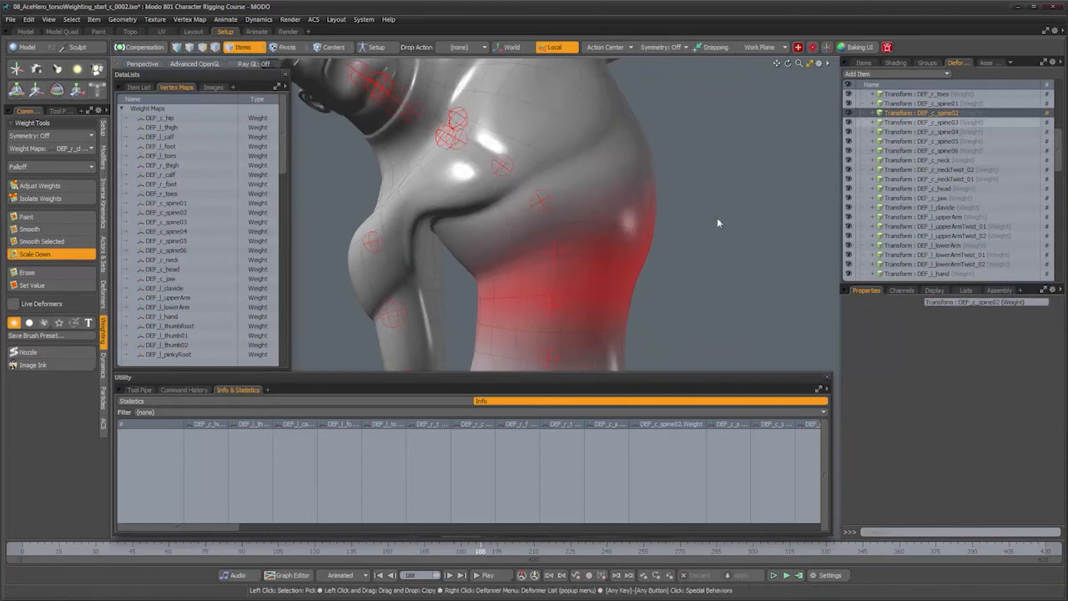
left_click_drag(482, 255, 466, 239, "alt")
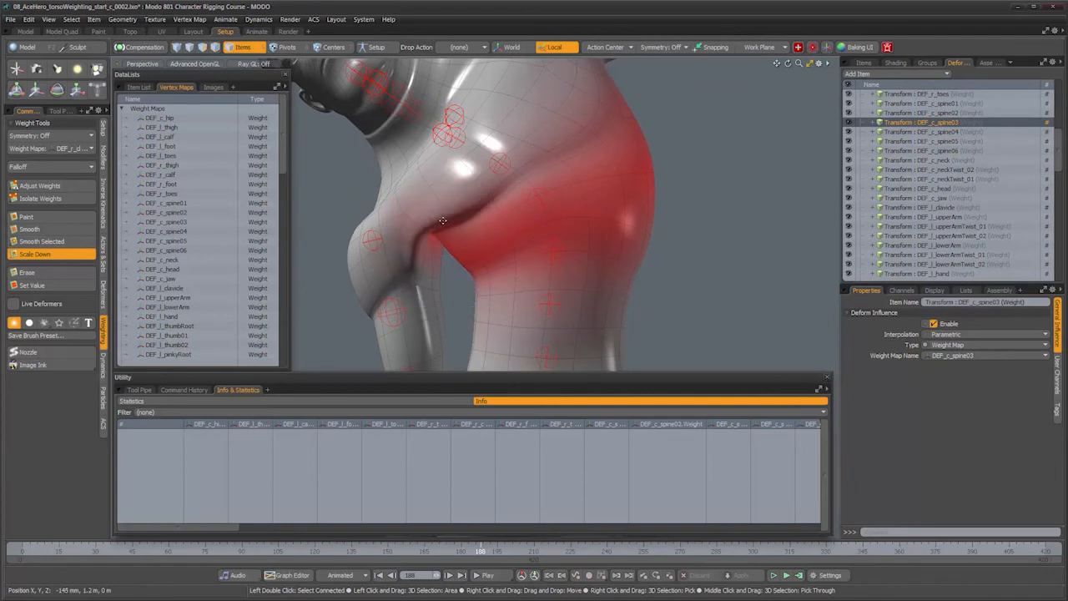
left_click_drag(434, 248, 492, 307, "alt")
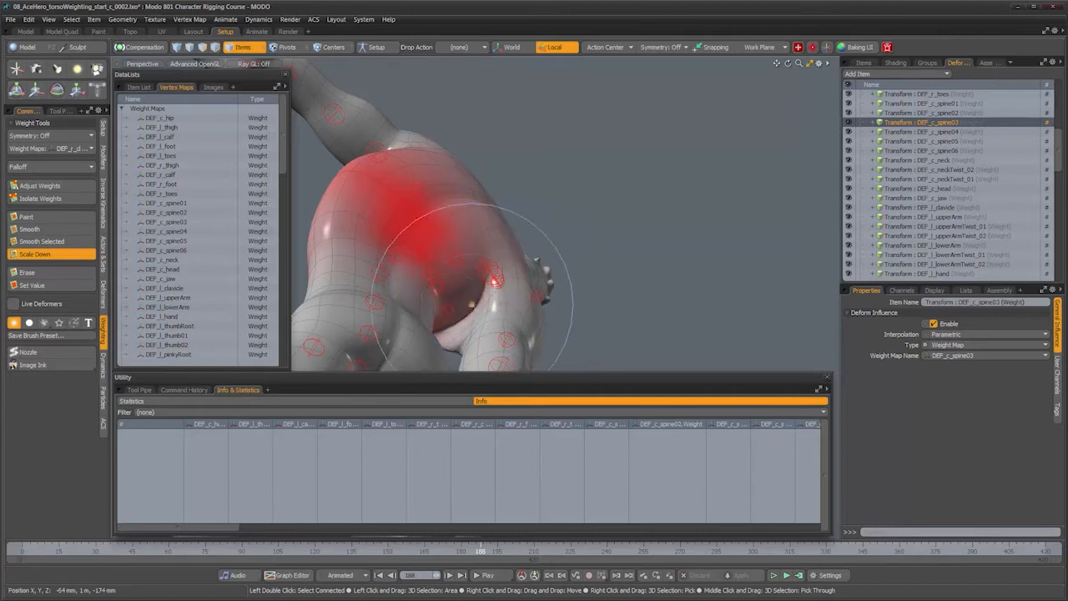
left_click_drag(482, 286, 496, 230, "alt")
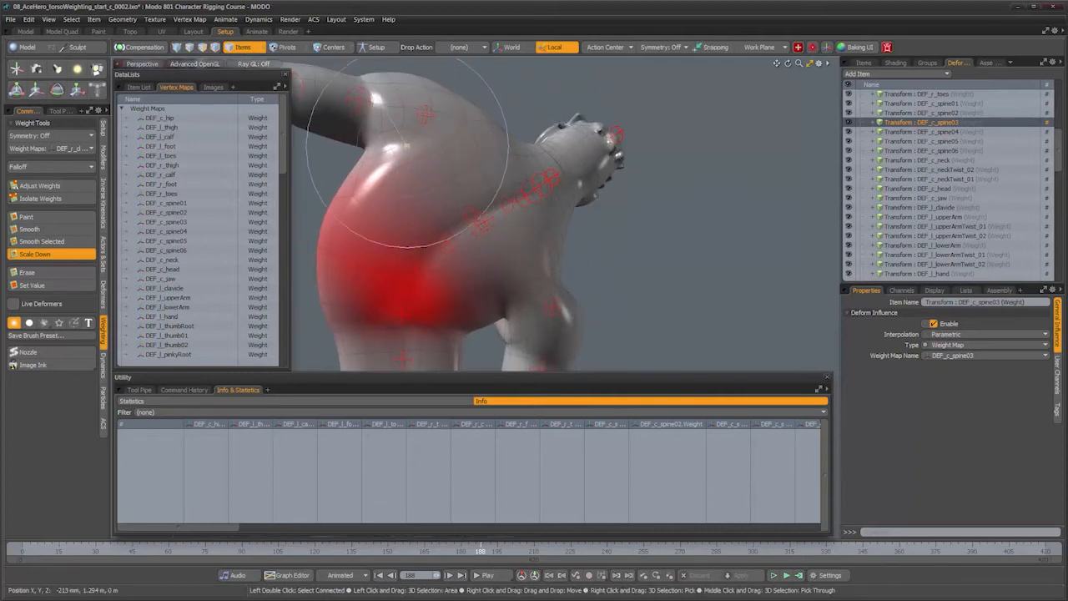
mouse_move(451, 209)
left_mouse_down("alt")
mouse_move(465, 131)
mouse_move(253, 64)
left_mouse_up("alt")
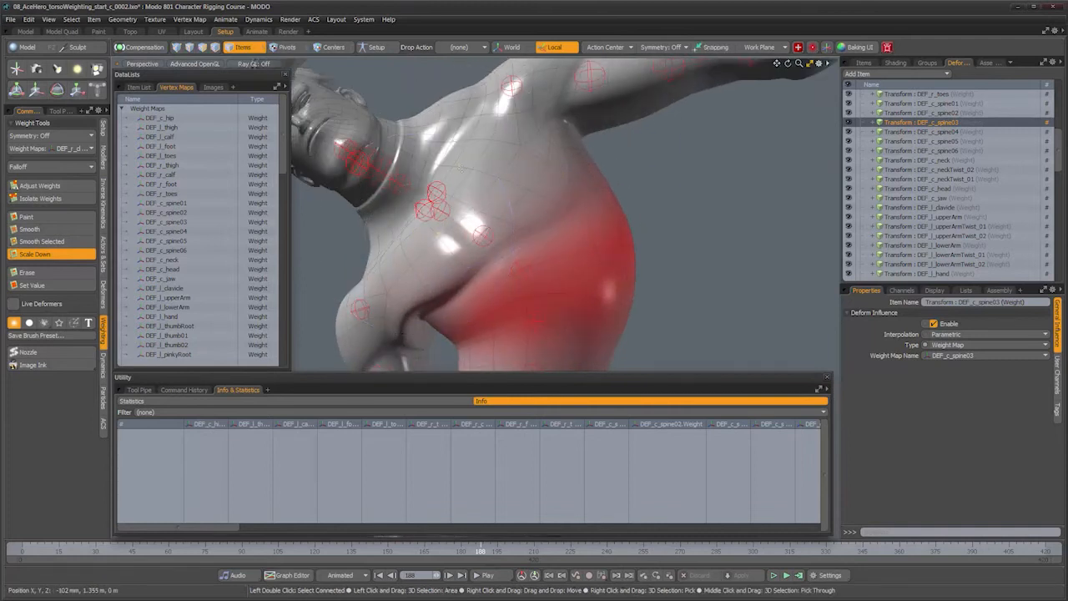
left_click_drag(427, 222, 405, 233, "ctrl+alt")
left_click_drag(476, 276, 458, 238, "alt+shift")
left_click_drag(411, 271, 471, 267, "ctrl+alt")
mouse_move(394, 193)
left_mouse_down()
mouse_move(386, 219)
mouse_move(388, 201)
left_mouse_up()
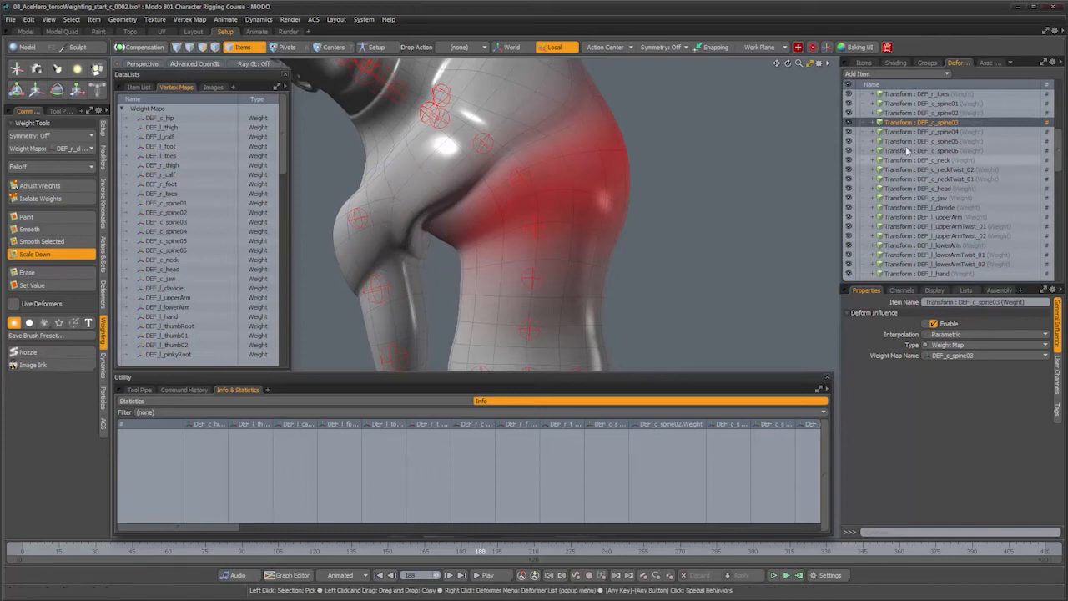
Step: Compare the DEF_c_spine04 and DEF_c_spine05 influences on the torso, ending with DEF_c_spine05 shown at frame 201
left_click(922, 131)
left_click_drag(532, 218, 634, 242, "alt")
left_click(949, 140)
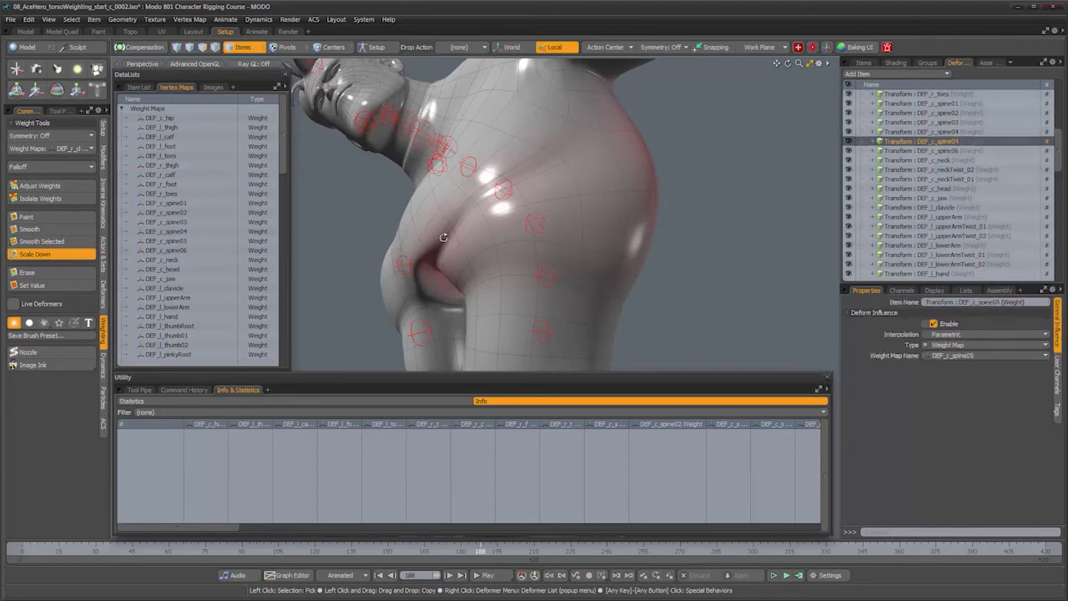
mouse_move(501, 248)
left_mouse_down("alt")
mouse_move(536, 276)
mouse_move(506, 245)
mouse_move(499, 258)
left_mouse_up("alt")
mouse_move(482, 551)
left_mouse_down()
mouse_move(535, 551)
mouse_move(513, 550)
left_mouse_up()
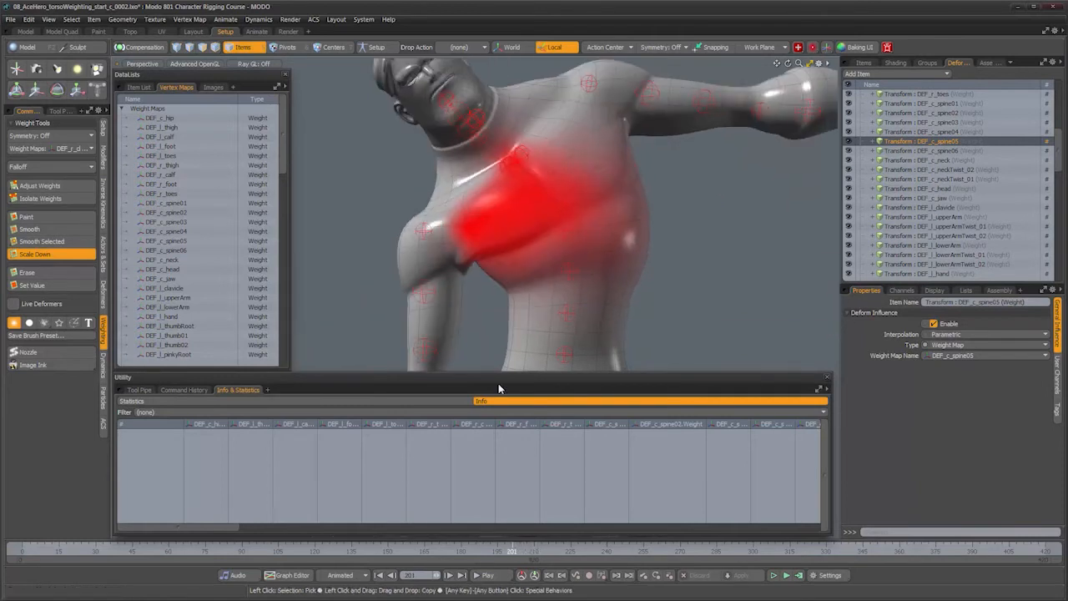
Step: Smooth the DEF_c_spine05 weights where the chest meets the shoulder and armpit, checking the deformation at frames 197 and 182
left_click_drag(494, 324, 481, 288, "alt")
scroll(481, 288, "up", 4)
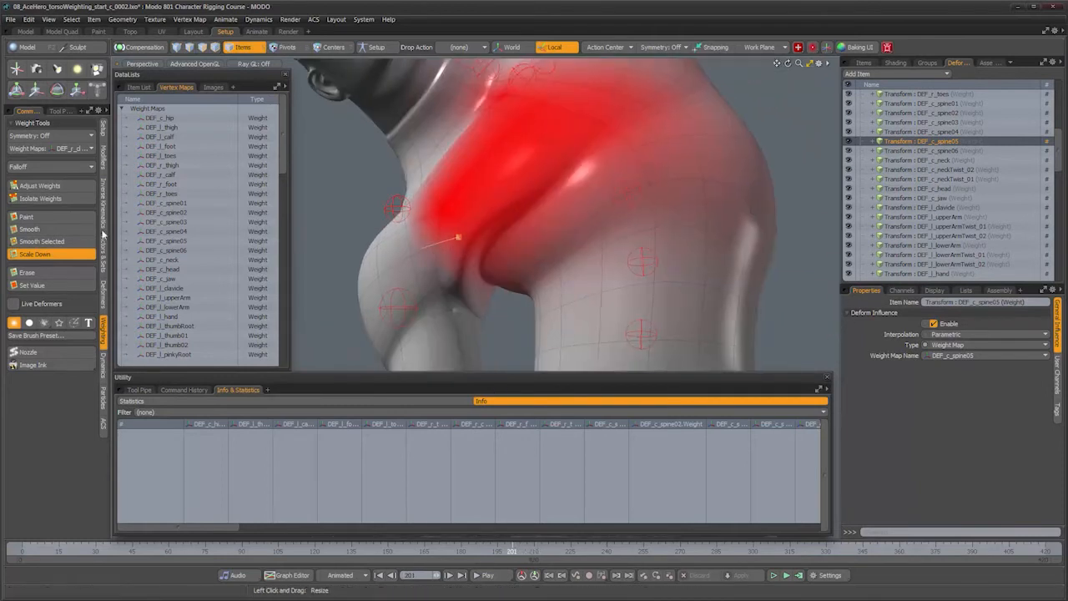
left_click(46, 230)
mouse_move(424, 291)
left_mouse_down()
mouse_move(510, 278)
mouse_move(501, 293)
mouse_move(499, 279)
mouse_move(558, 290)
mouse_move(588, 268)
mouse_move(346, 275)
left_mouse_up()
mouse_move(493, 552)
left_mouse_down()
mouse_move(532, 552)
mouse_move(503, 551)
left_mouse_up()
mouse_move(522, 322)
left_mouse_down("alt")
mouse_move(486, 303)
mouse_move(493, 282)
mouse_move(471, 271)
mouse_move(457, 242)
left_mouse_up("alt")
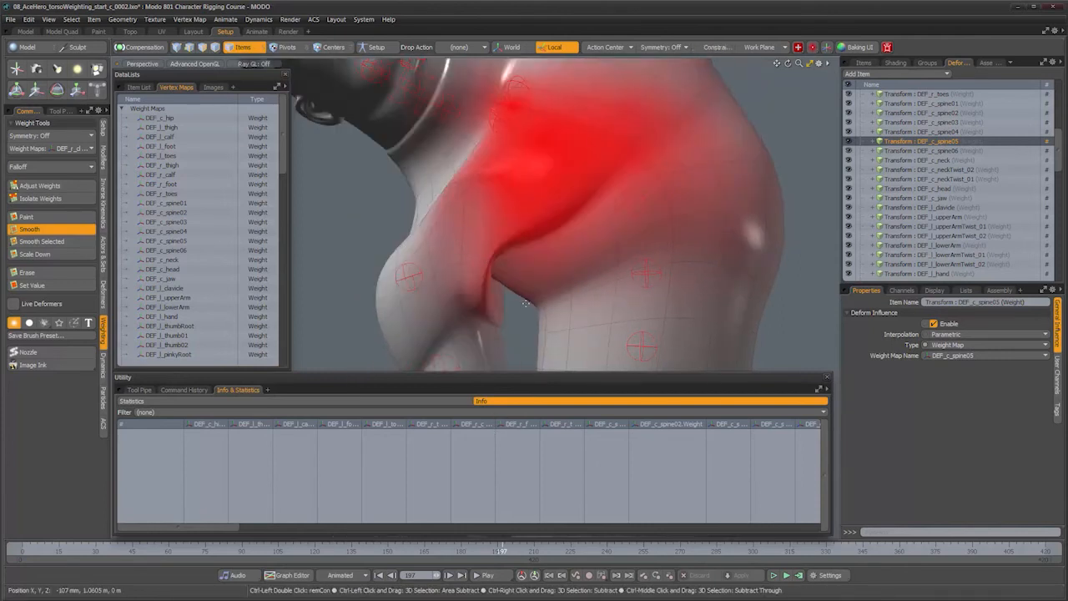
mouse_move(499, 551)
left_mouse_down()
mouse_move(532, 551)
mouse_move(474, 551)
left_mouse_up()
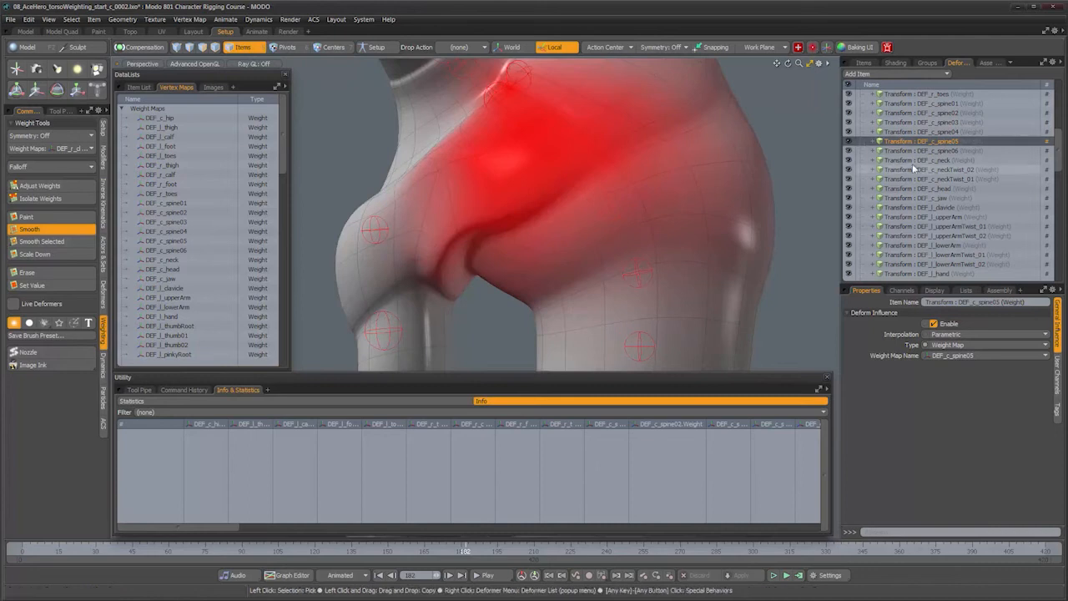
Step: Check the neighbouring spine influences at frame 182 and erase the stray DEF_c_spine03 weights on the chest near the shoulder
left_click(918, 132)
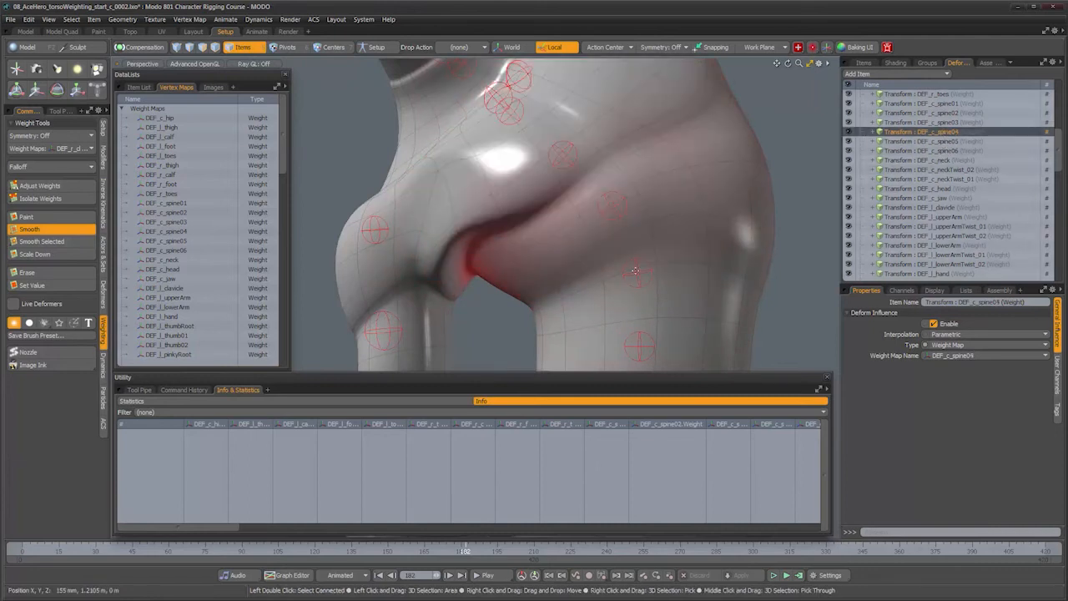
left_click(942, 149)
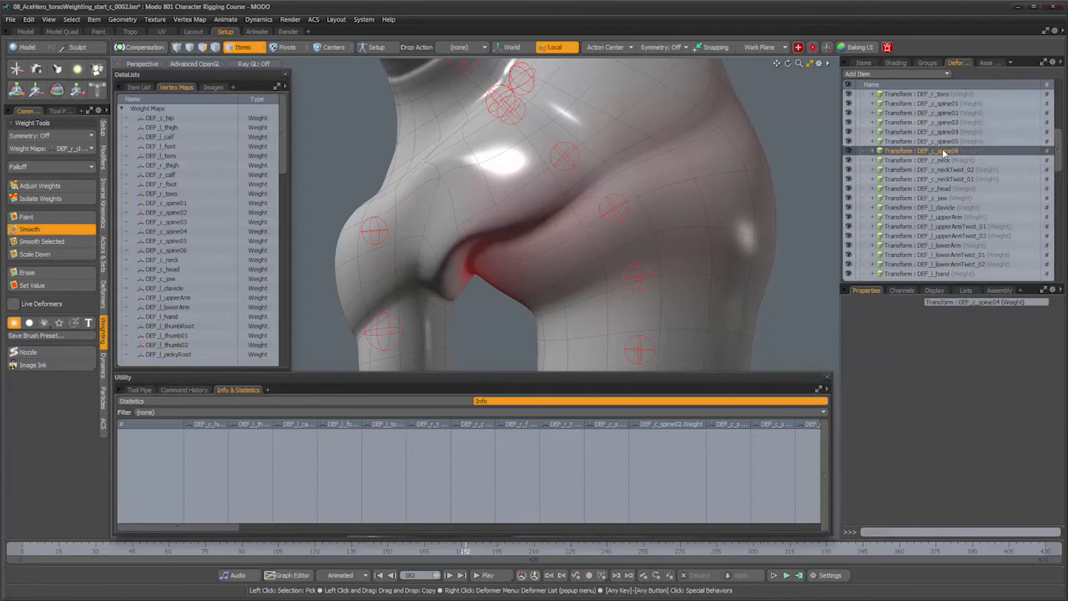
left_click(945, 130)
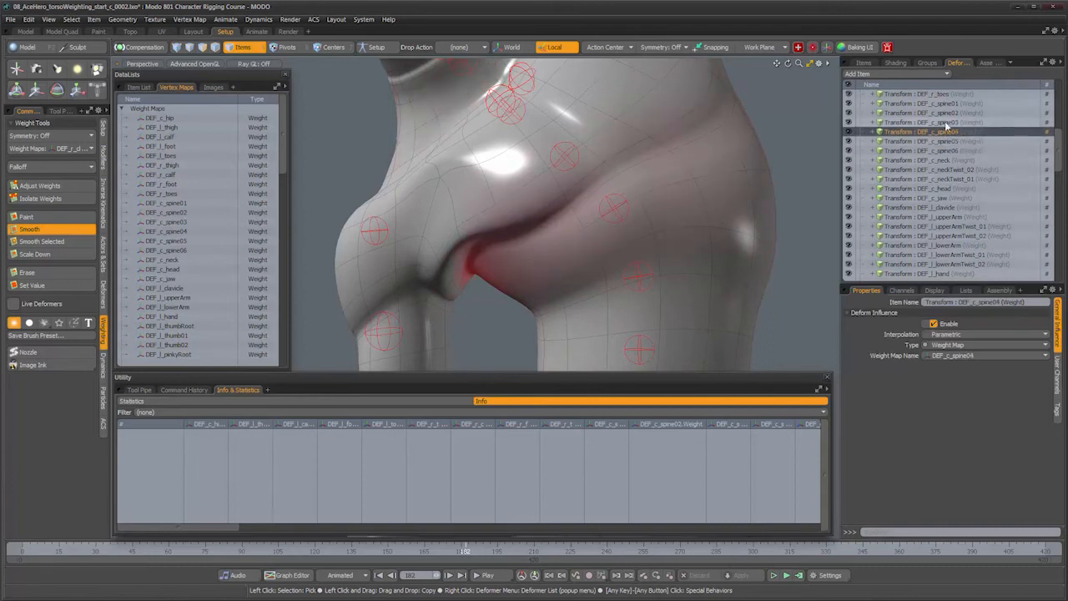
left_click(946, 123)
left_click_drag(604, 215, 609, 254, "alt")
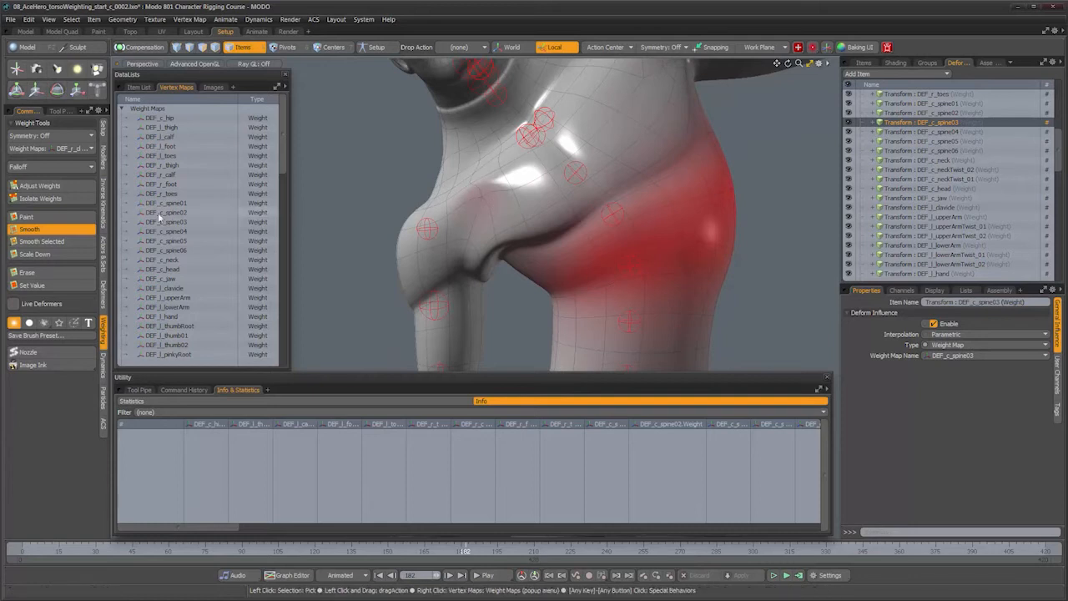
left_click(48, 274)
mouse_move(471, 215)
left_mouse_down("alt")
mouse_move(488, 192)
mouse_move(473, 196)
left_mouse_up("alt")
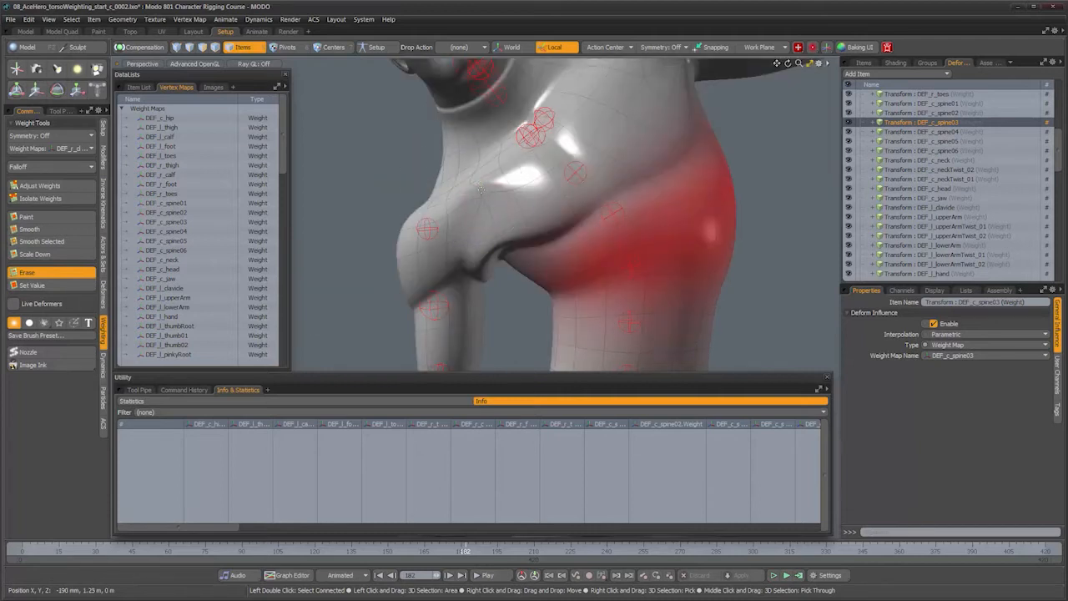
left_click_drag(453, 215, 760, 146, "alt")
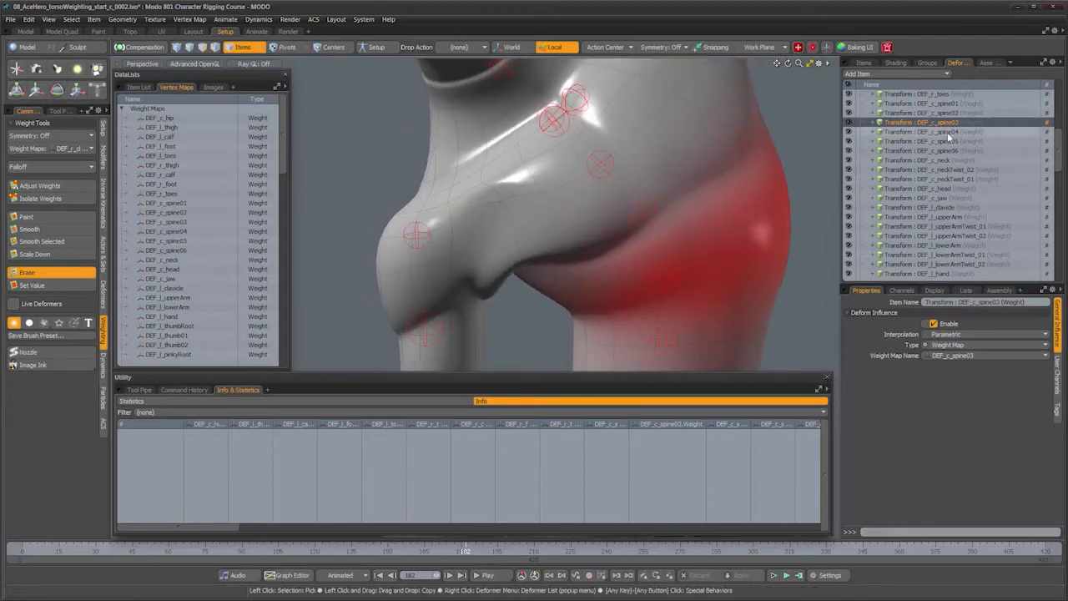
Step: Erase the stray DEF_c_spine02 patch on the chest near the shoulder, and check the bend up to frame 203
left_click(948, 133)
left_click(951, 114)
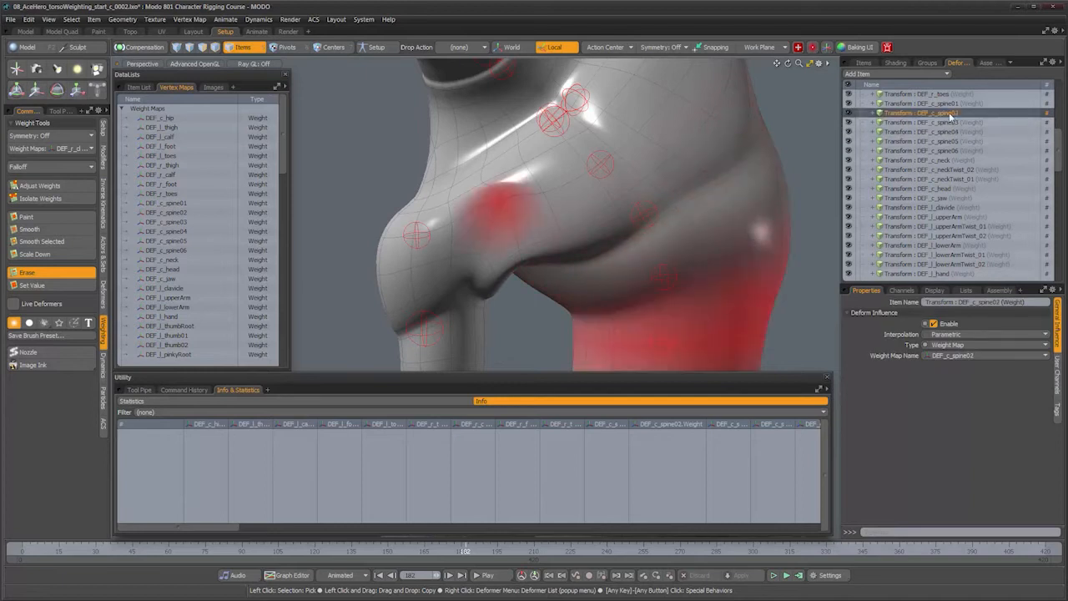
left_click_drag(506, 208, 493, 196)
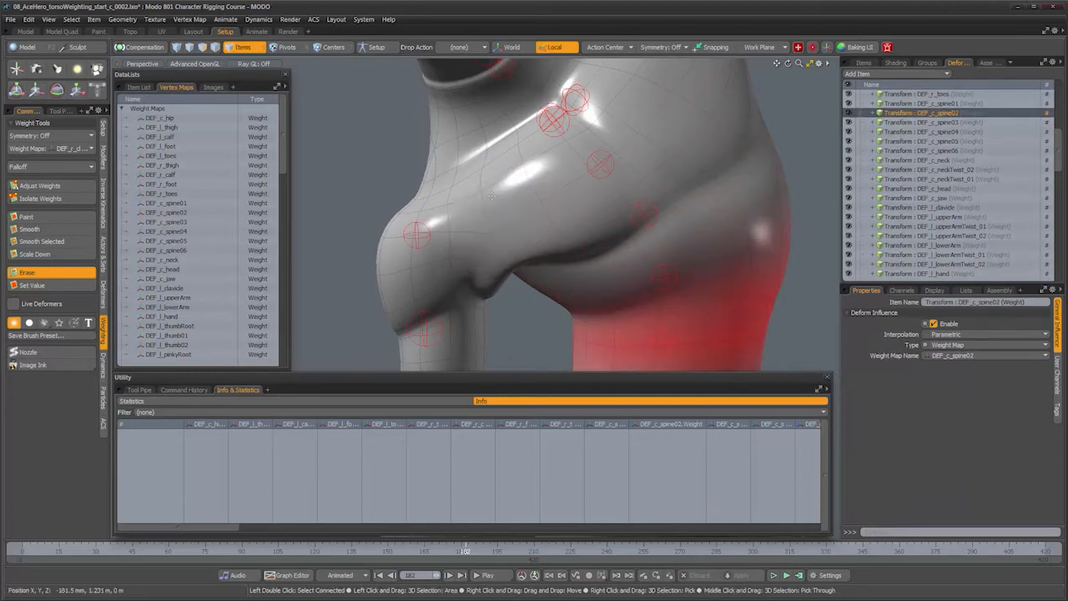
mouse_move(534, 227)
left_mouse_down("alt")
mouse_move(584, 219)
mouse_move(587, 243)
mouse_move(562, 247)
left_mouse_up("alt")
left_click(951, 104)
key("Down")
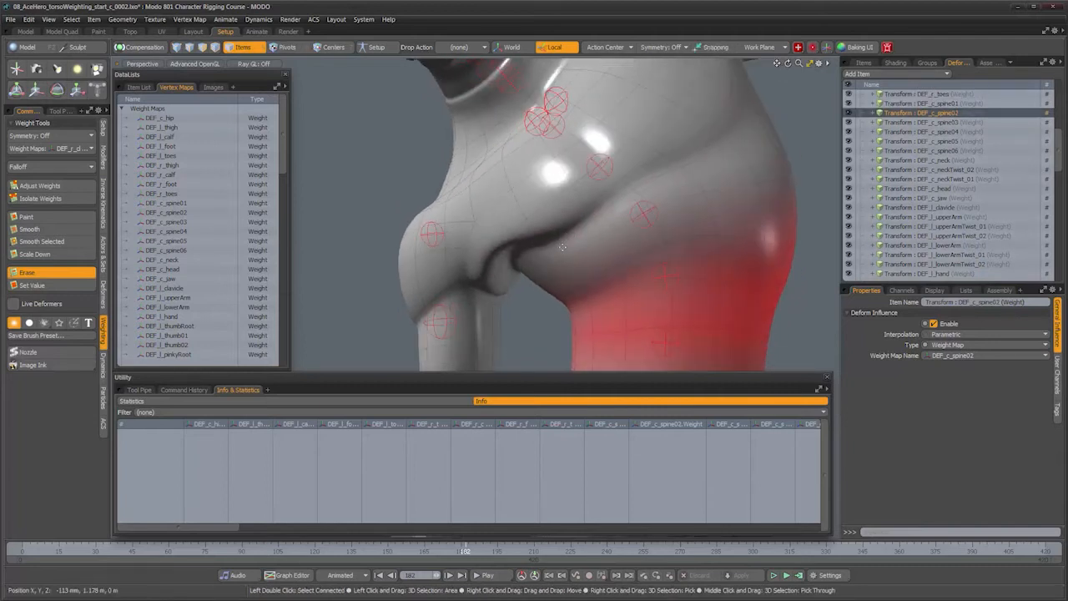
left_click_drag(570, 279, 546, 300, "alt")
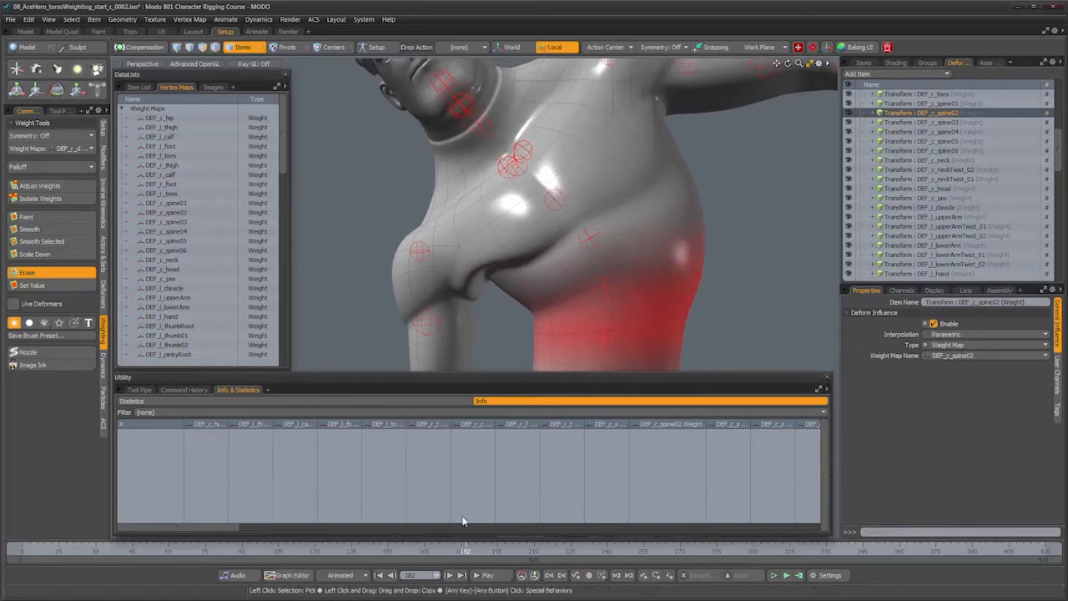
mouse_move(465, 552)
left_mouse_down()
mouse_move(532, 552)
mouse_move(329, 552)
mouse_move(776, 552)
mouse_move(501, 551)
mouse_move(517, 552)
left_mouse_up()
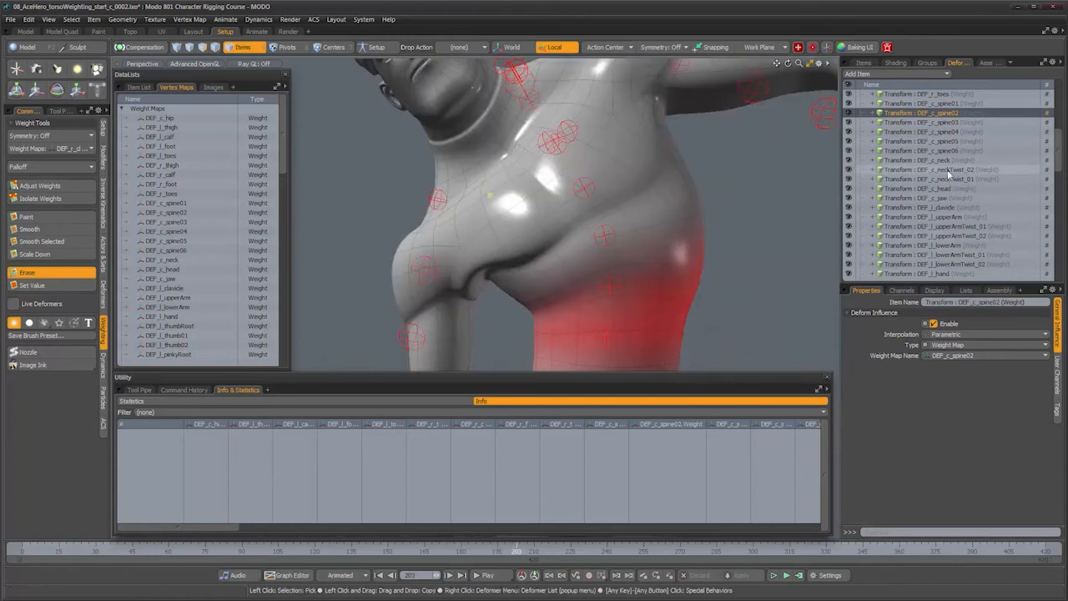
Step: Paint more DEF_c_spine04 weight into the armpit and upper side of the ribcage in the enlarged viewport, working at frames 203 and 201
left_click(922, 132)
left_click_drag(392, 217, 499, 226, "alt")
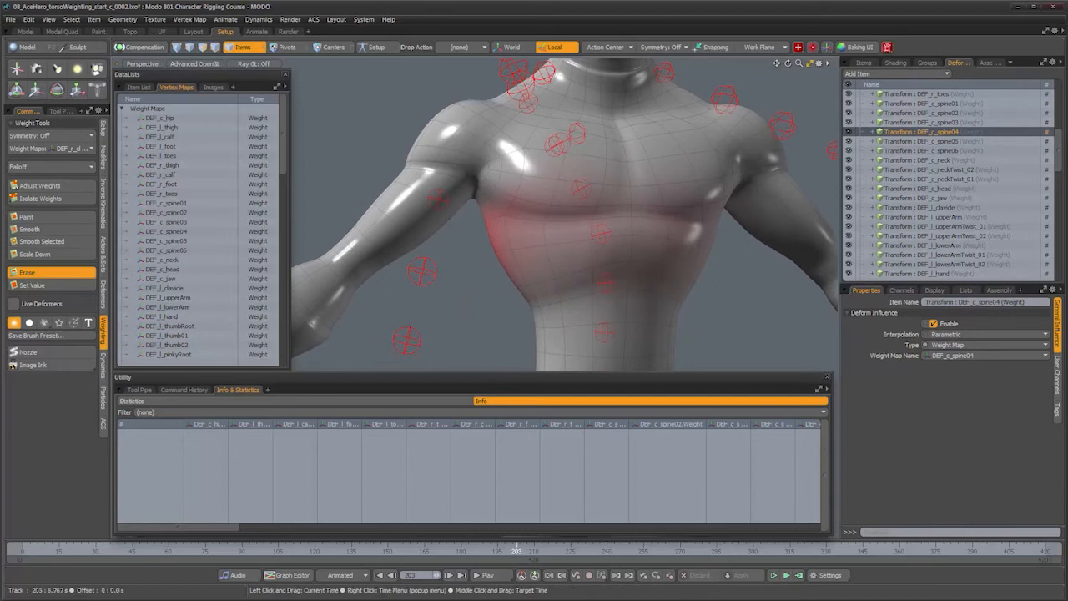
left_click_drag(517, 552, 516, 552)
left_click_drag(512, 315, 498, 293, "alt")
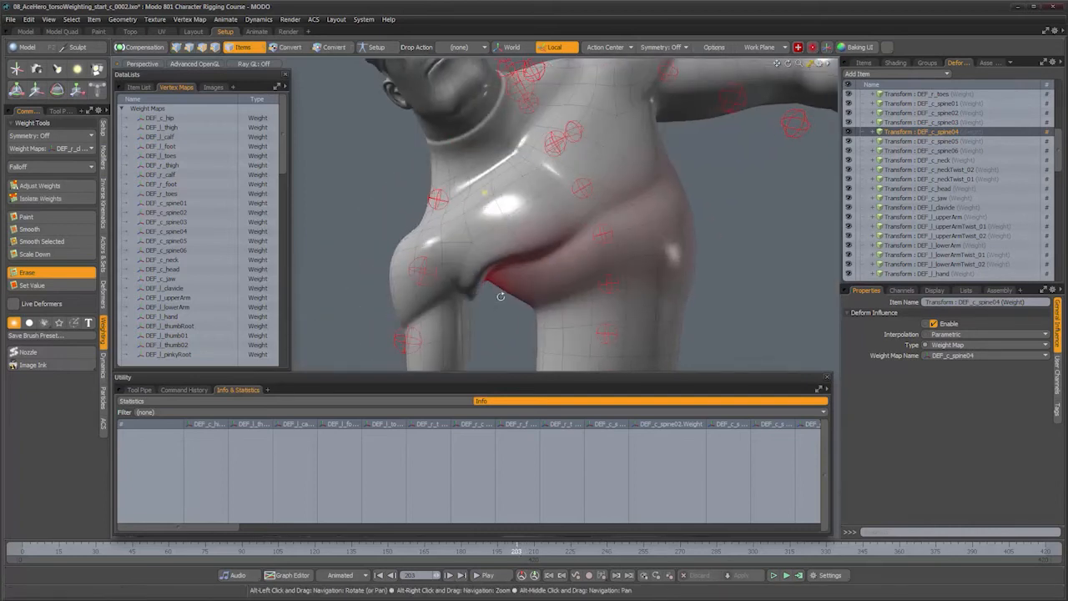
scroll(499, 276, "up", 4)
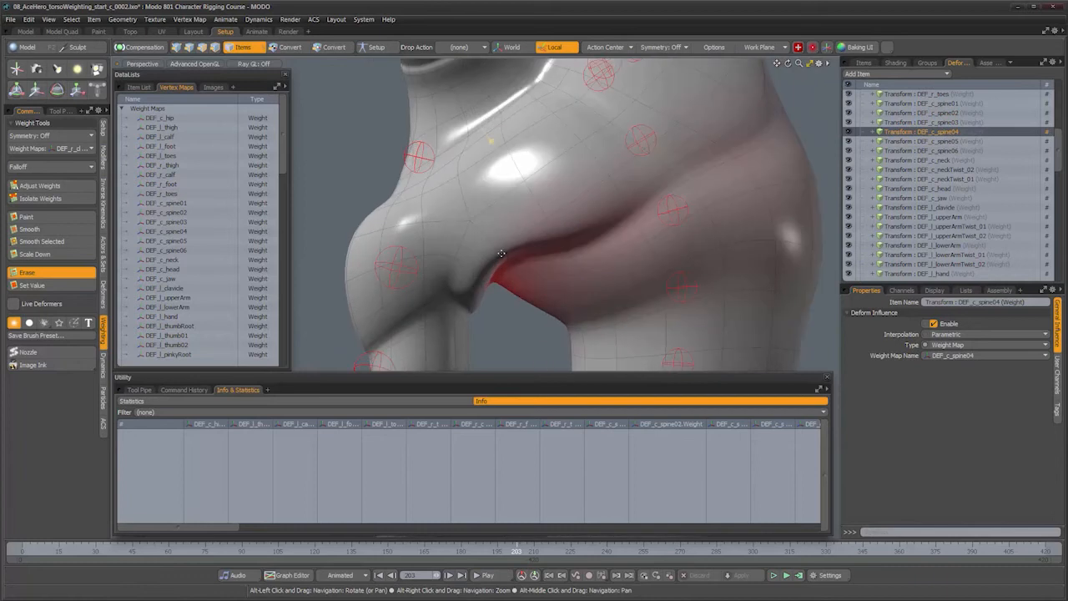
left_click(42, 217)
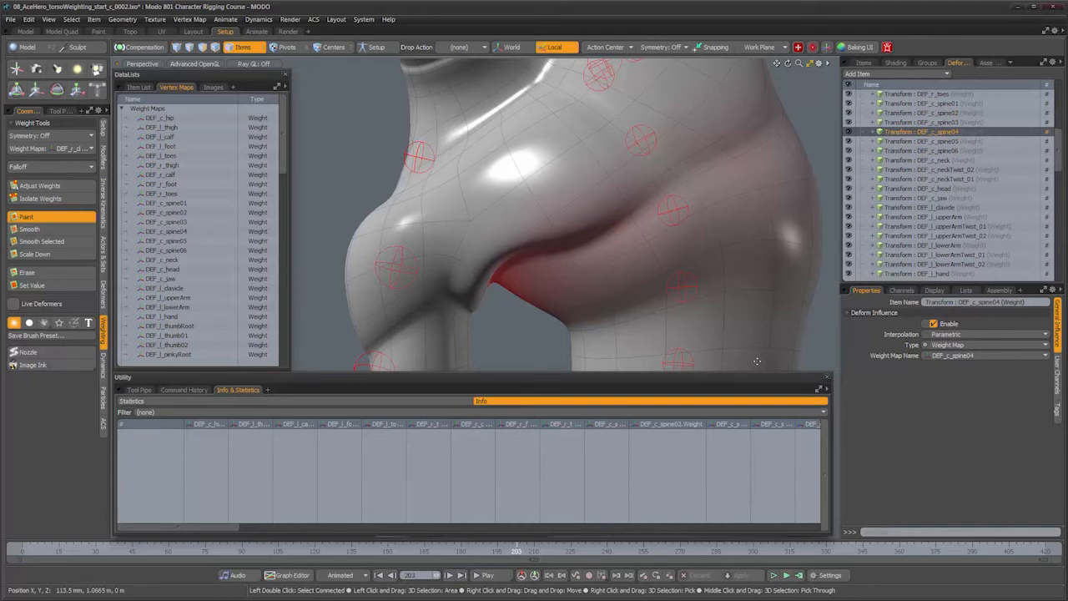
key("Tab")
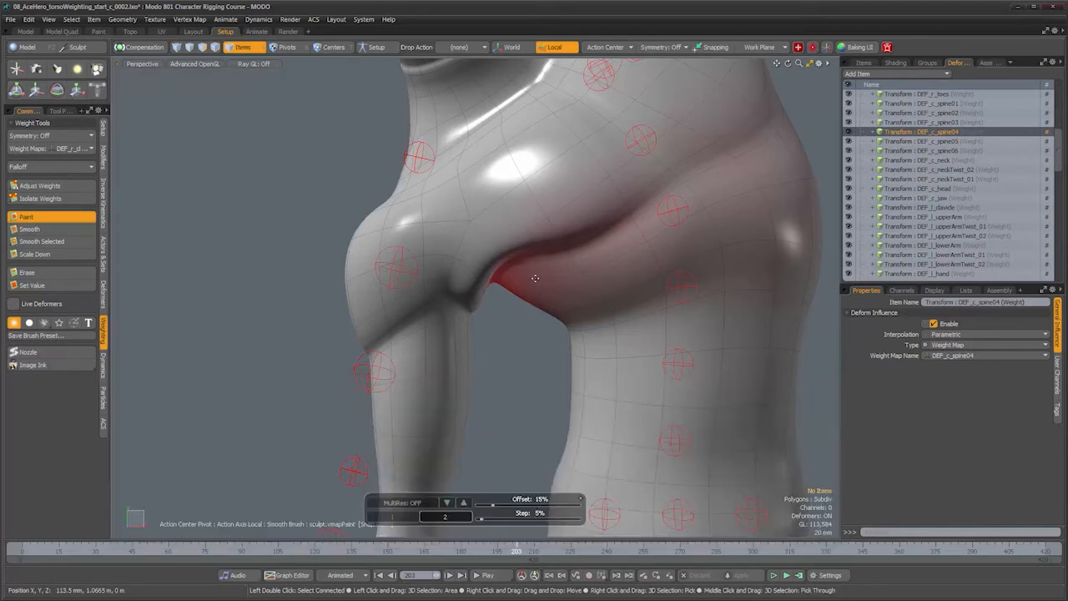
left_click_drag(481, 295, 563, 344, "alt")
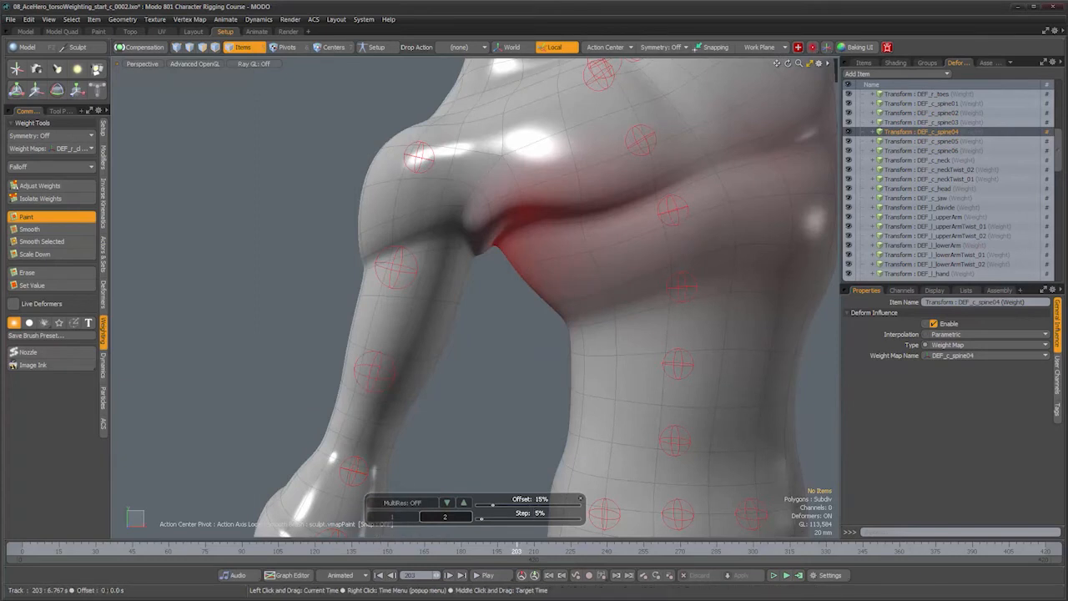
left_click_drag(516, 551, 511, 550)
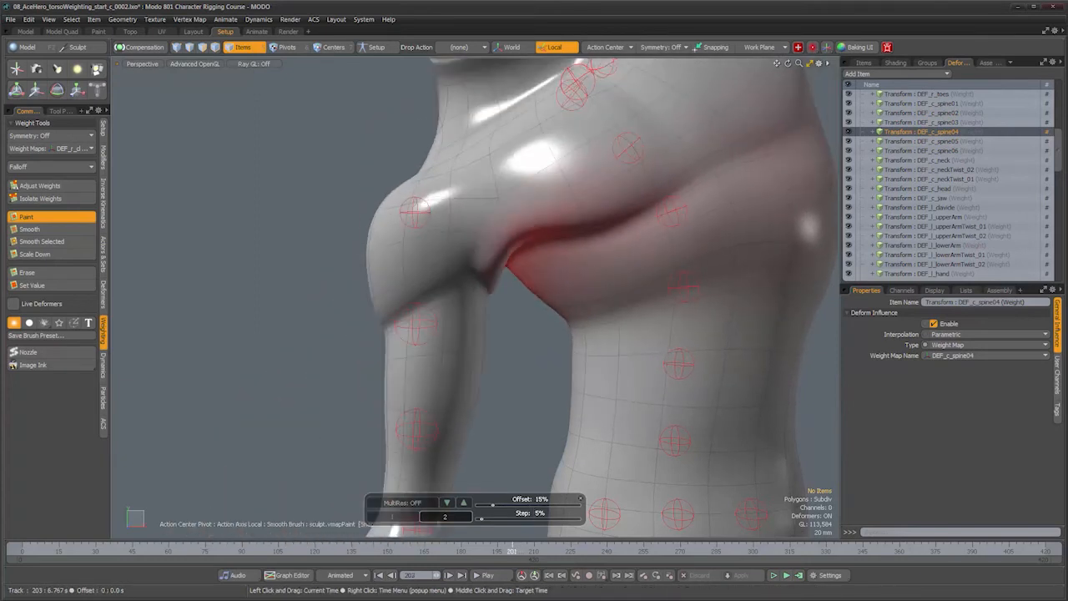
mouse_move(484, 277)
left_mouse_down()
mouse_move(504, 268)
mouse_move(508, 253)
left_mouse_up()
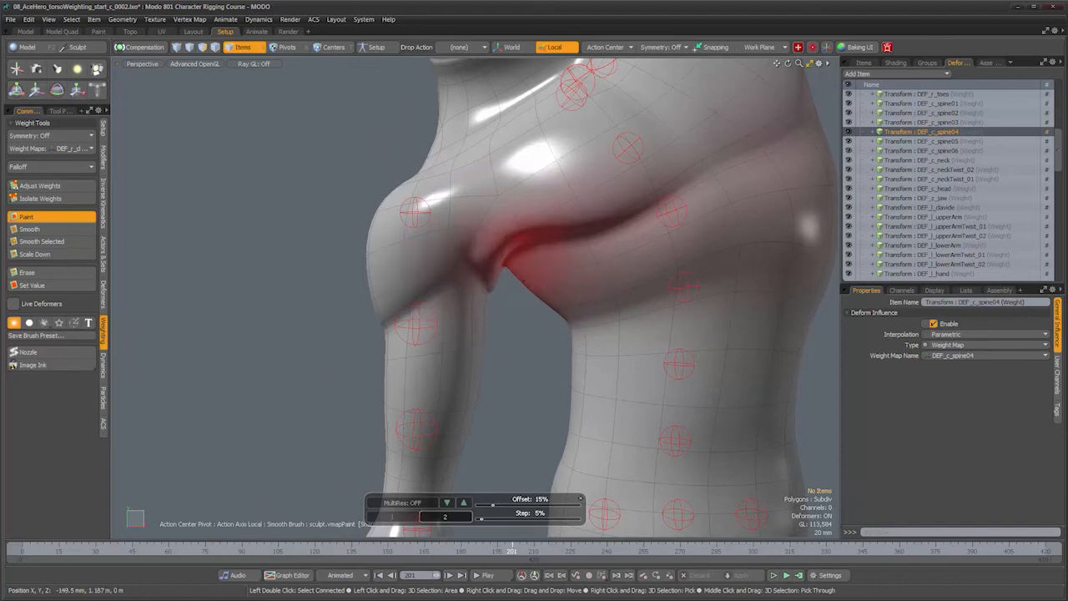
left_click_drag(572, 298, 542, 276)
left_click_drag(618, 290, 658, 292, "alt")
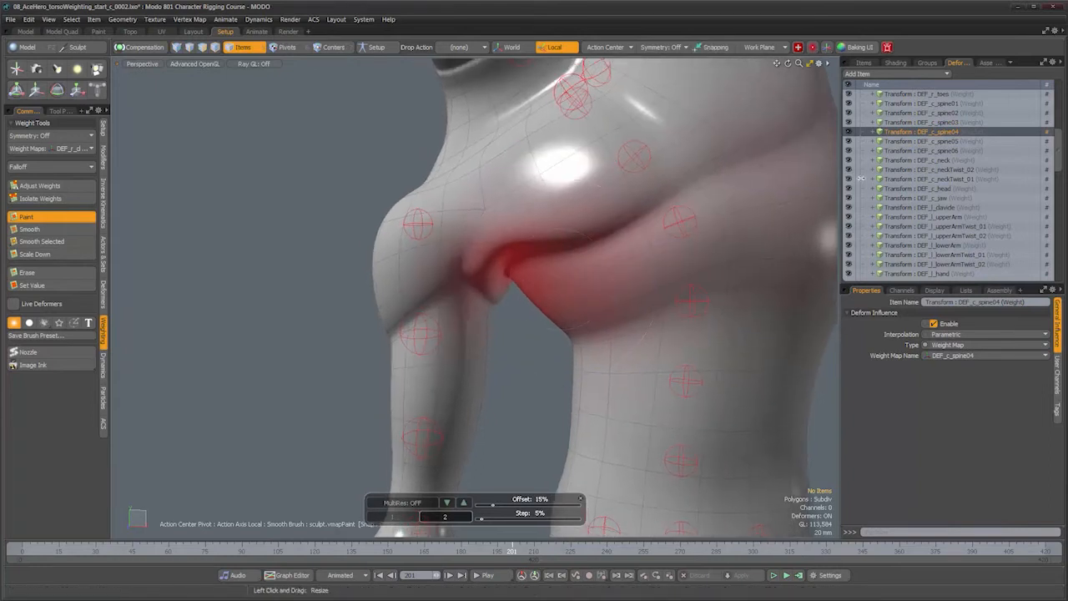
Step: Scale down the DEF_c_spine05 weights on the side of the ribcage and the waist at frame 201
left_click(943, 141)
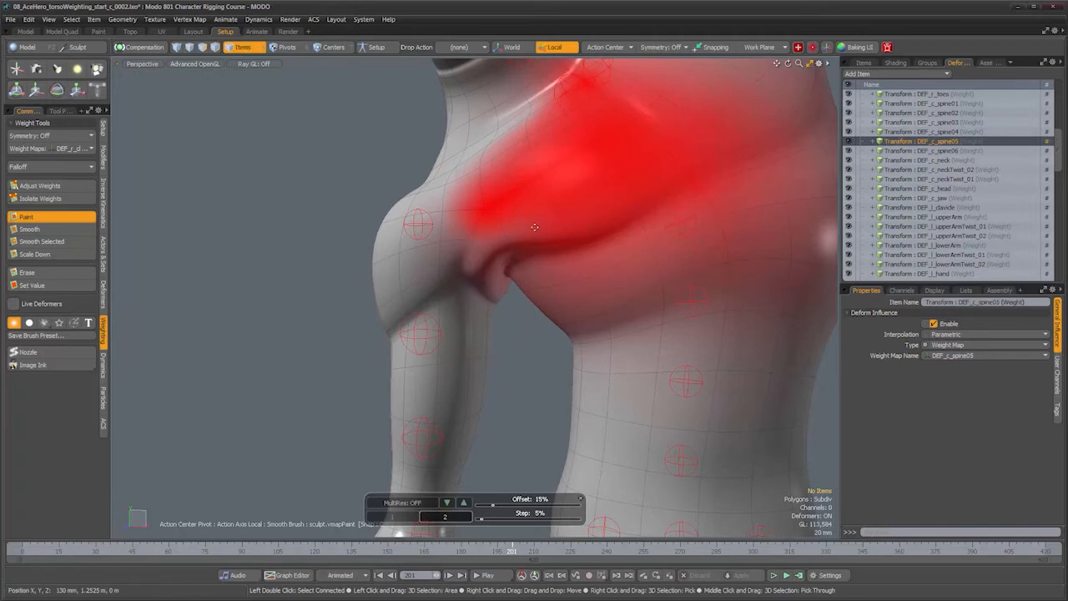
left_click_drag(603, 257, 576, 260, "alt")
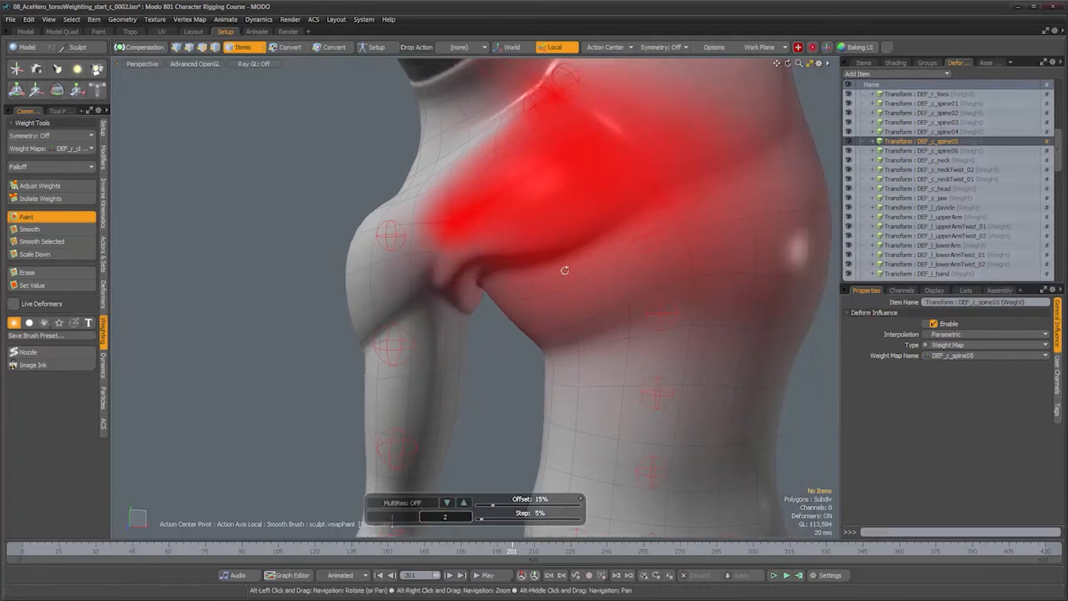
left_click(43, 256)
left_click_drag(501, 284, 553, 296, "alt")
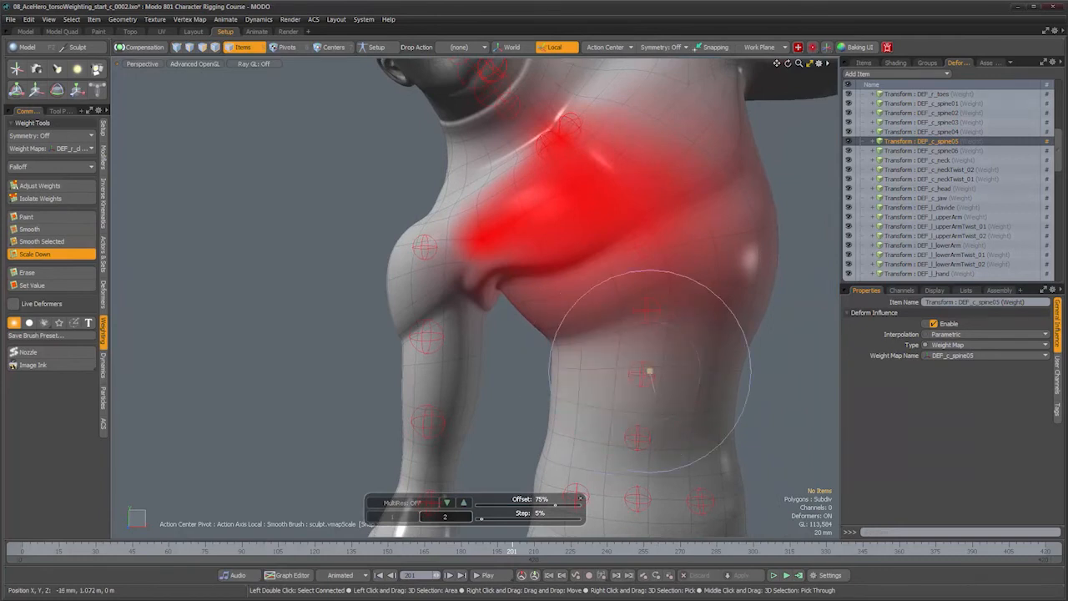
mouse_move(596, 317)
left_mouse_down()
mouse_move(572, 329)
mouse_move(538, 311)
mouse_move(558, 319)
left_mouse_up()
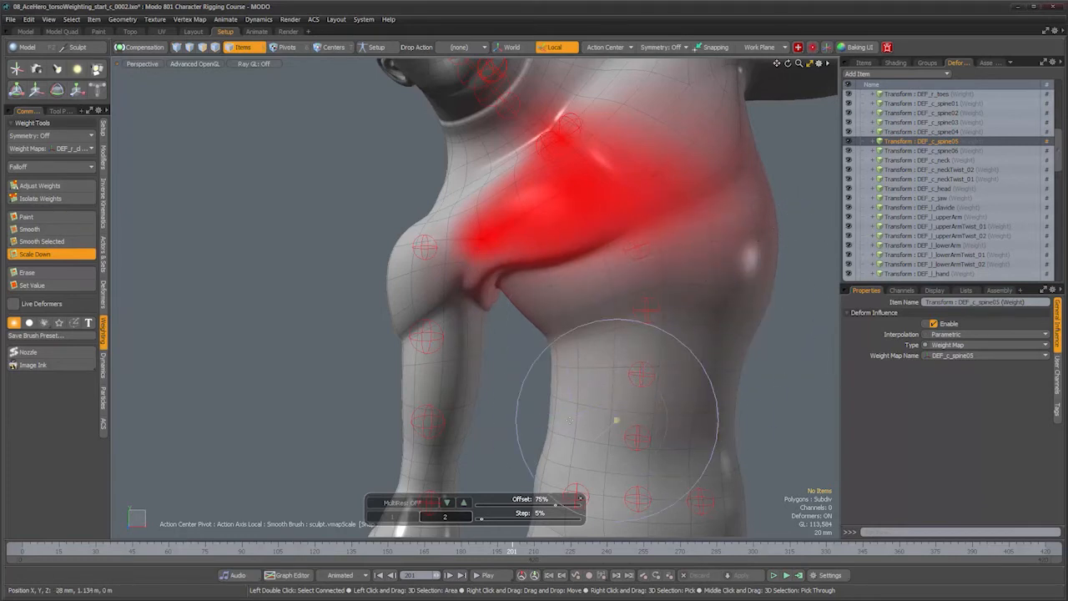
Step: Scale down the DEF_c_spine05 weights below the armpit and around the armpit fold at frame 201
middle_click_drag(691, 293, 590, 317, "alt")
left_click_drag(657, 267, 650, 301)
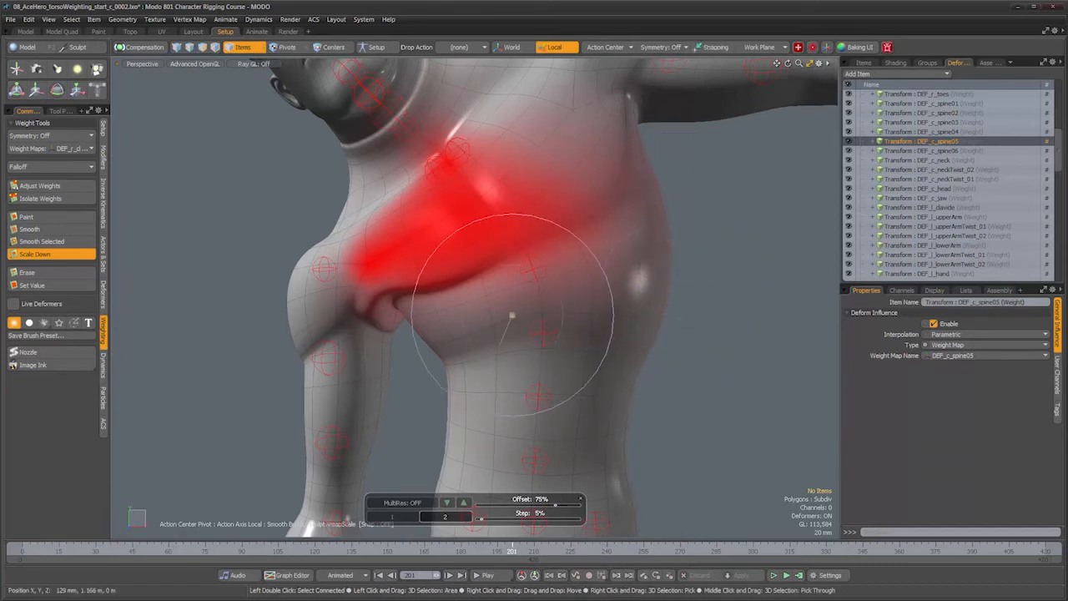
mouse_move(405, 334)
left_mouse_down("alt")
mouse_move(454, 345)
mouse_move(443, 334)
left_mouse_up("alt")
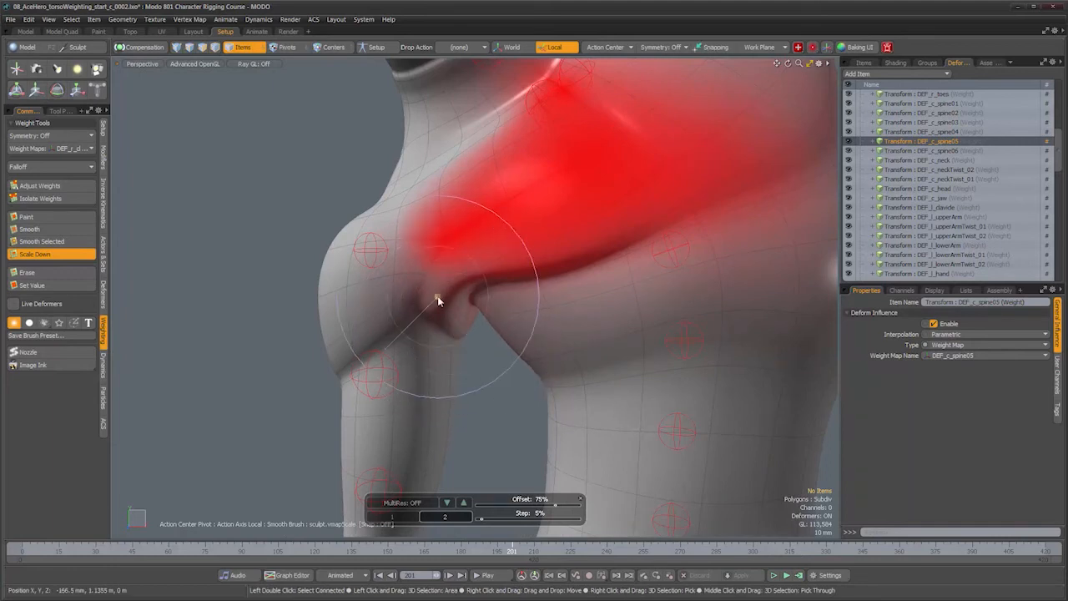
mouse_move(439, 312)
left_mouse_down()
mouse_move(467, 341)
mouse_move(459, 332)
left_mouse_up()
mouse_move(484, 368)
left_mouse_down("alt")
mouse_move(543, 371)
mouse_move(510, 366)
mouse_move(546, 342)
left_mouse_up("alt")
mouse_move(495, 308)
left_mouse_down()
mouse_move(512, 298)
mouse_move(504, 286)
mouse_move(484, 293)
mouse_move(514, 324)
mouse_move(514, 363)
mouse_move(469, 395)
left_mouse_up()
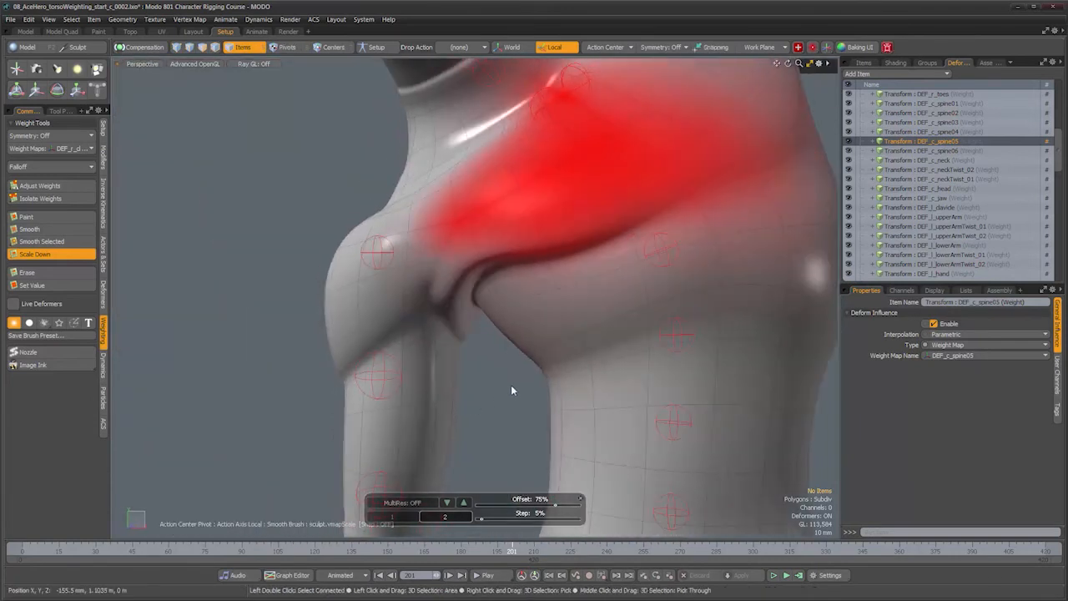
Step: Select the vertex at the tip of the armpit fold on the body mesh and display its vertex map information
key("q")
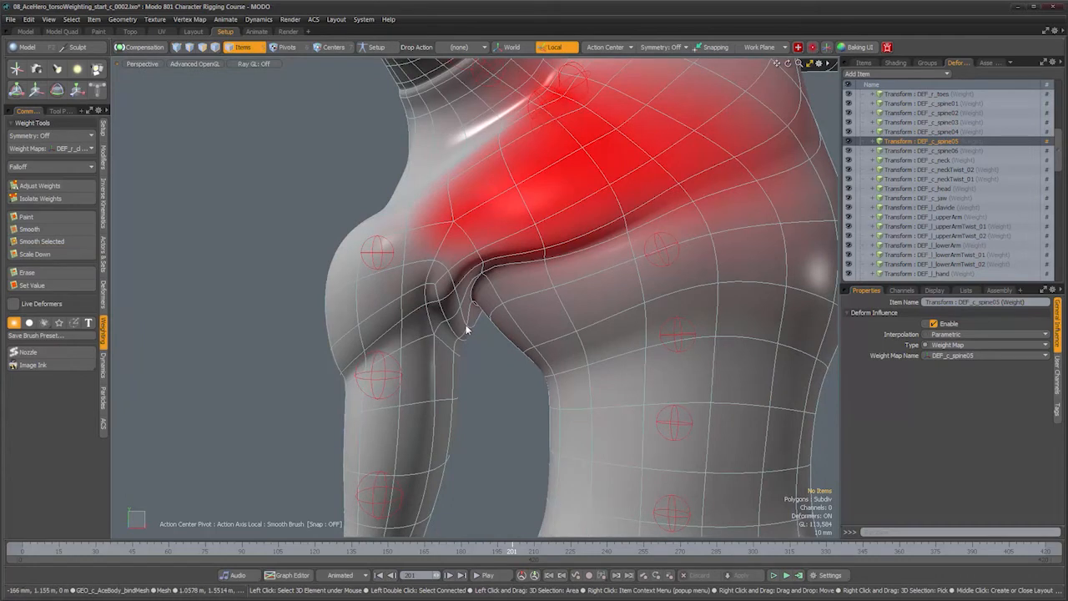
left_click(468, 331)
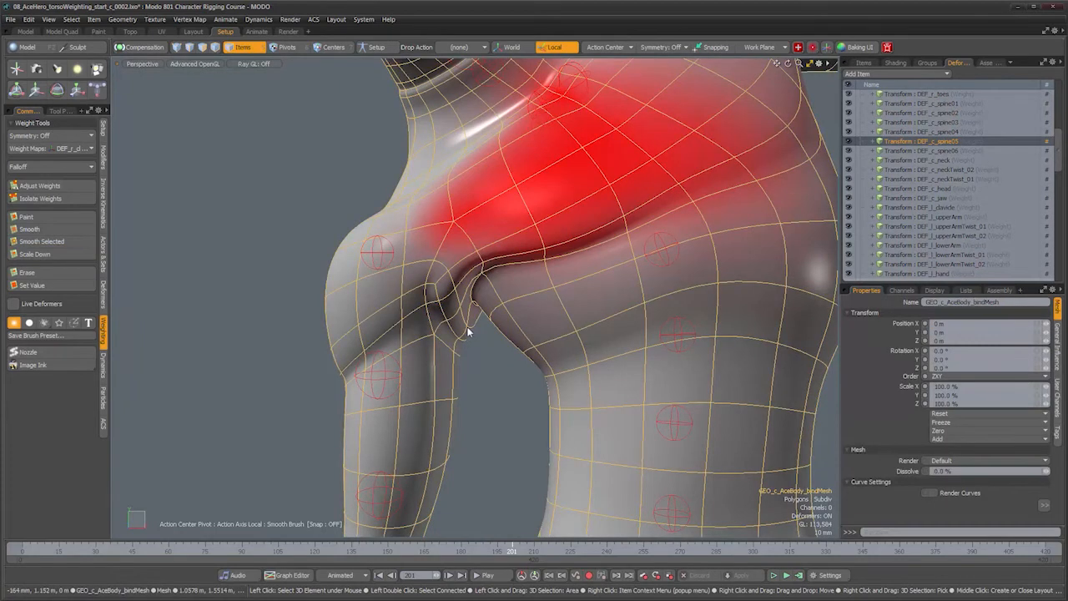
key("1")
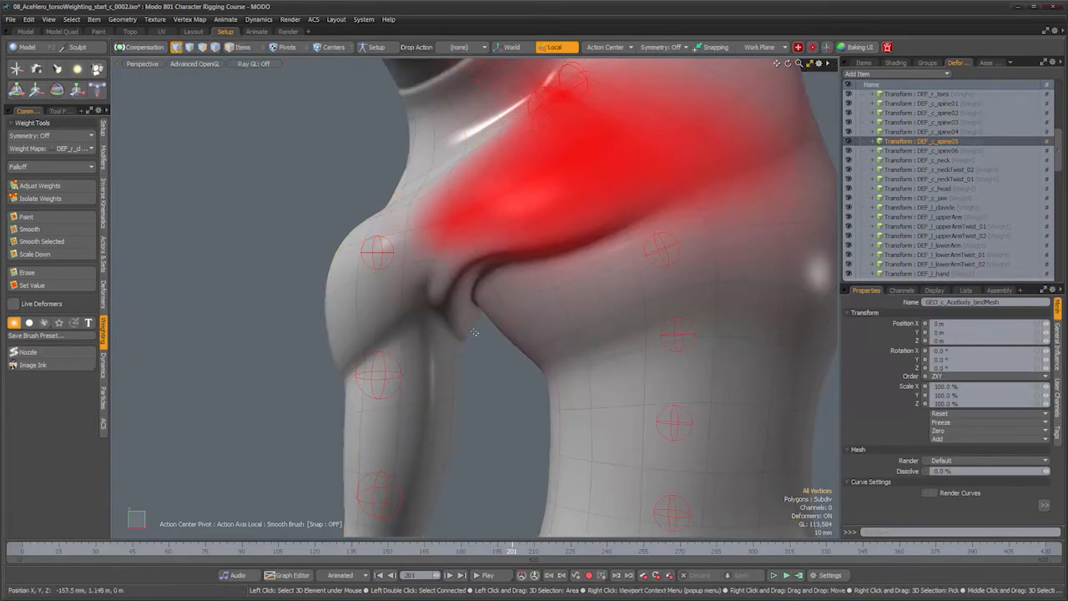
left_click(469, 328)
key("F1")
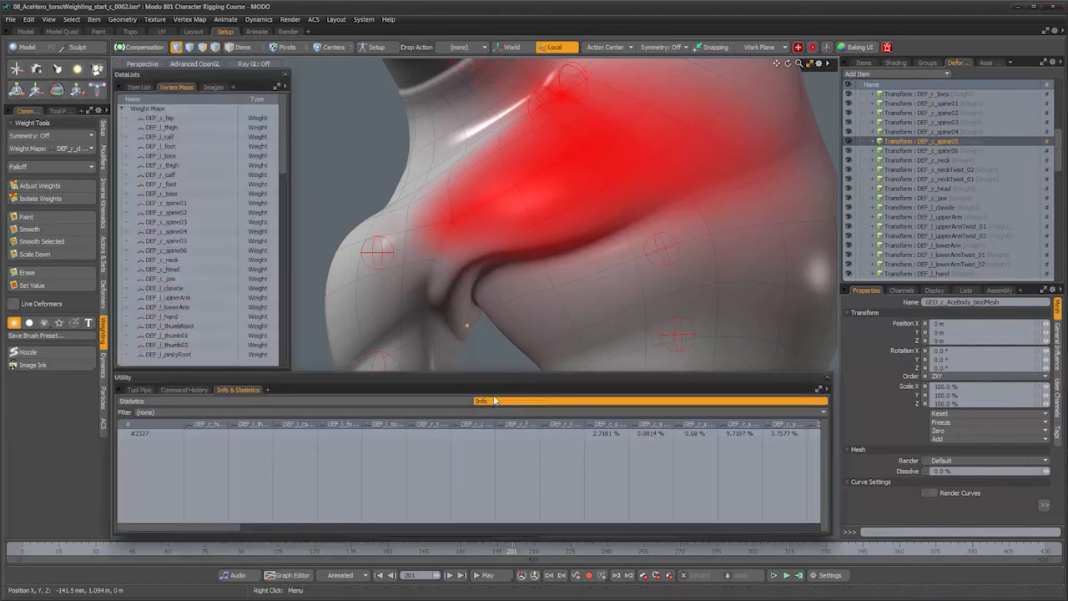
Step: Examine the armpit vertex's weights across the spine and arm influences, widening the columns to read their names, and return to item selection
left_click_drag(236, 529, 273, 530)
left_click_drag(406, 426, 561, 426)
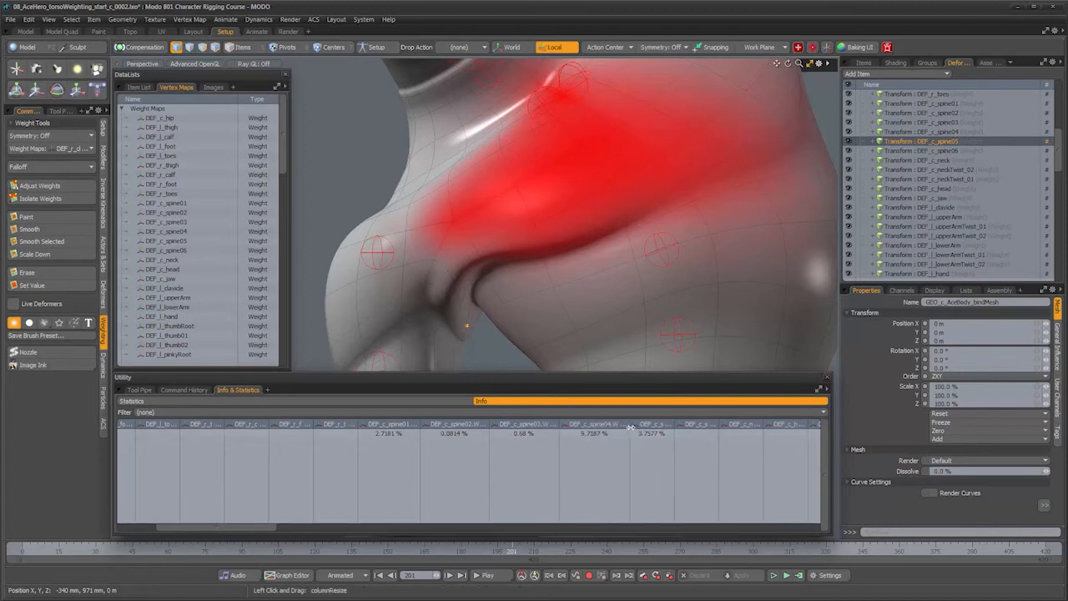
left_click_drag(706, 430, 709, 430)
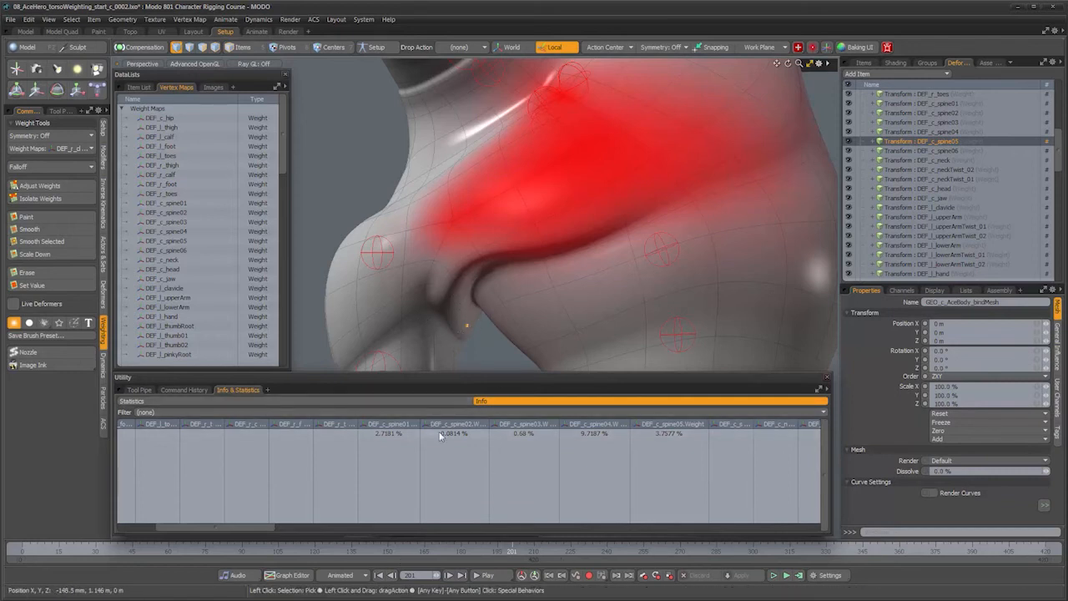
left_click_drag(238, 532, 350, 534)
left_click_drag(491, 538, 495, 538)
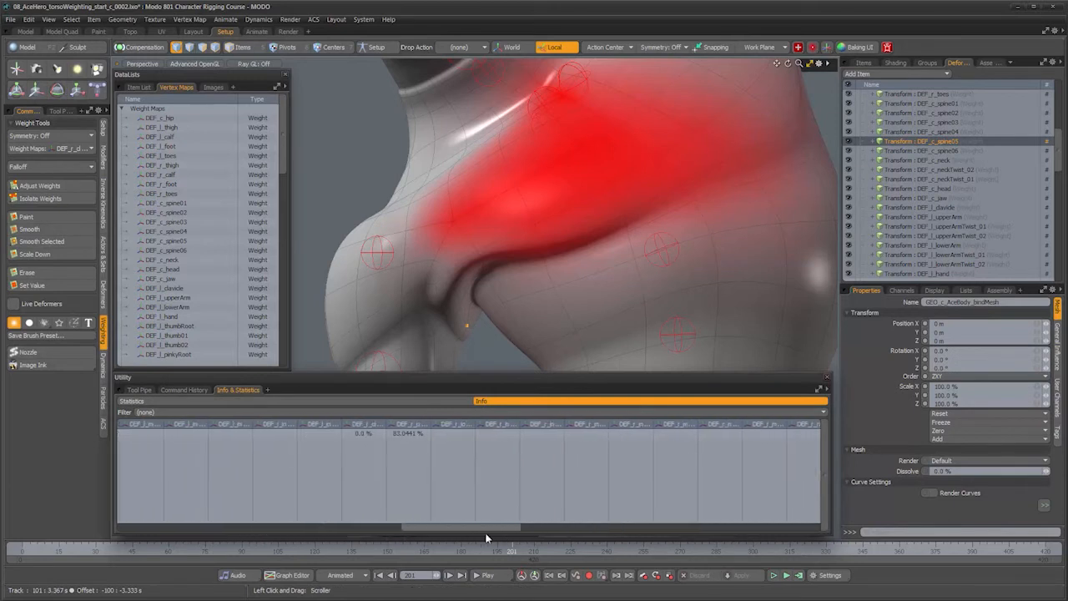
left_click_drag(437, 424, 481, 424)
left_click_drag(478, 528, 185, 474)
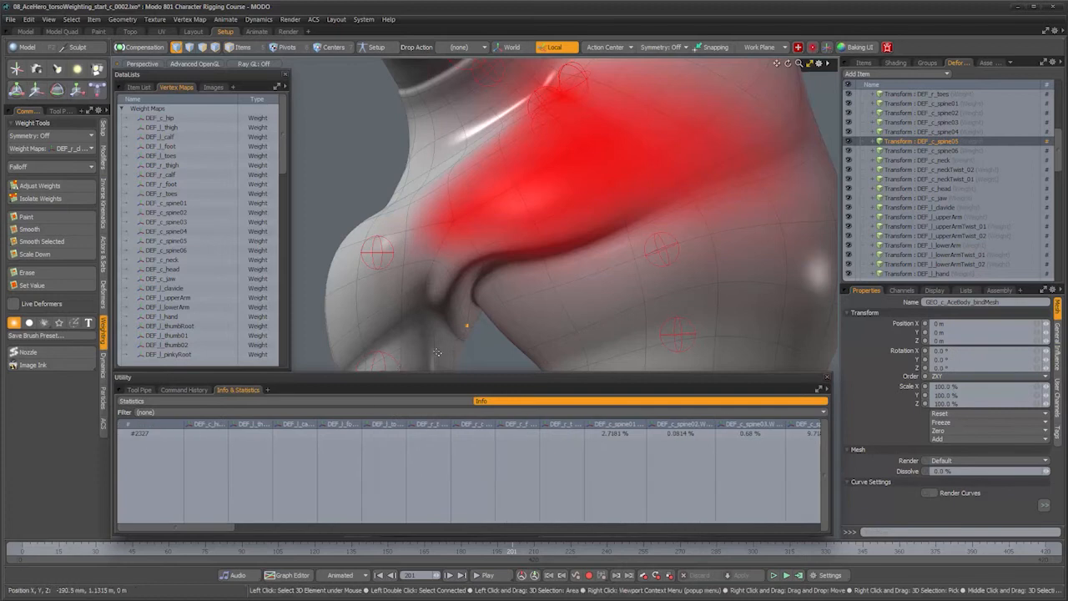
left_click_drag(503, 306, 539, 290, "alt")
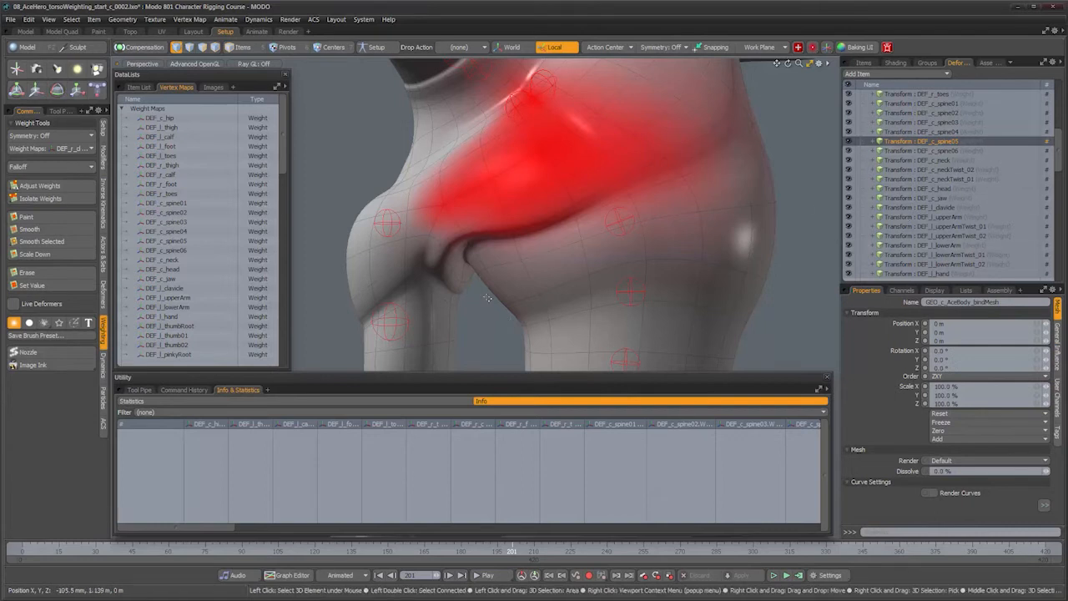
mouse_move(463, 250)
left_mouse_down("alt")
mouse_move(468, 266)
mouse_move(506, 265)
mouse_move(468, 267)
left_mouse_up("alt")
left_click_drag(519, 302, 530, 268, "alt")
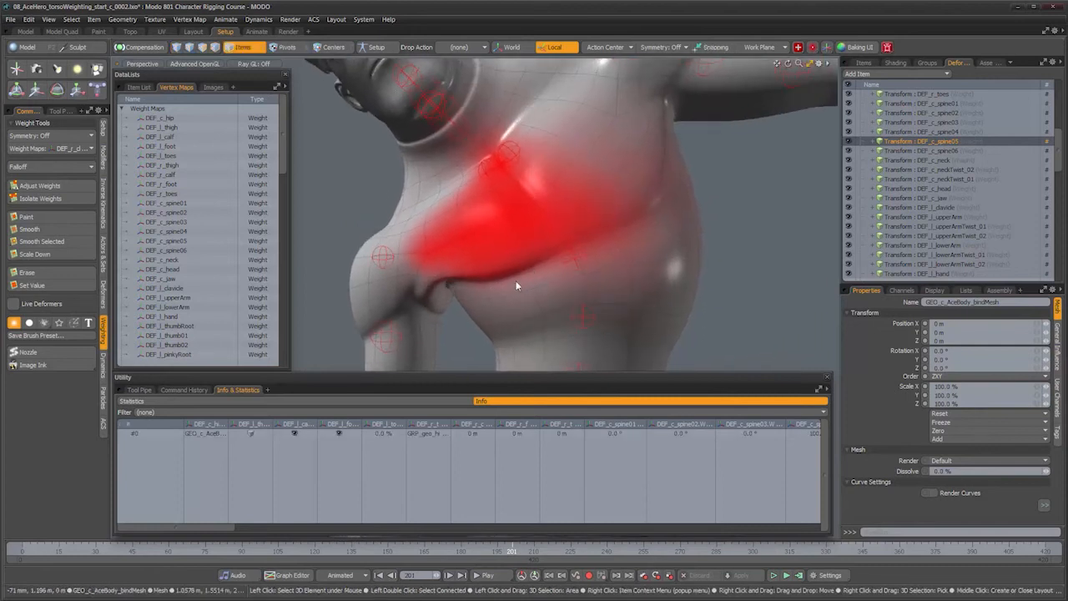
left_click(459, 305)
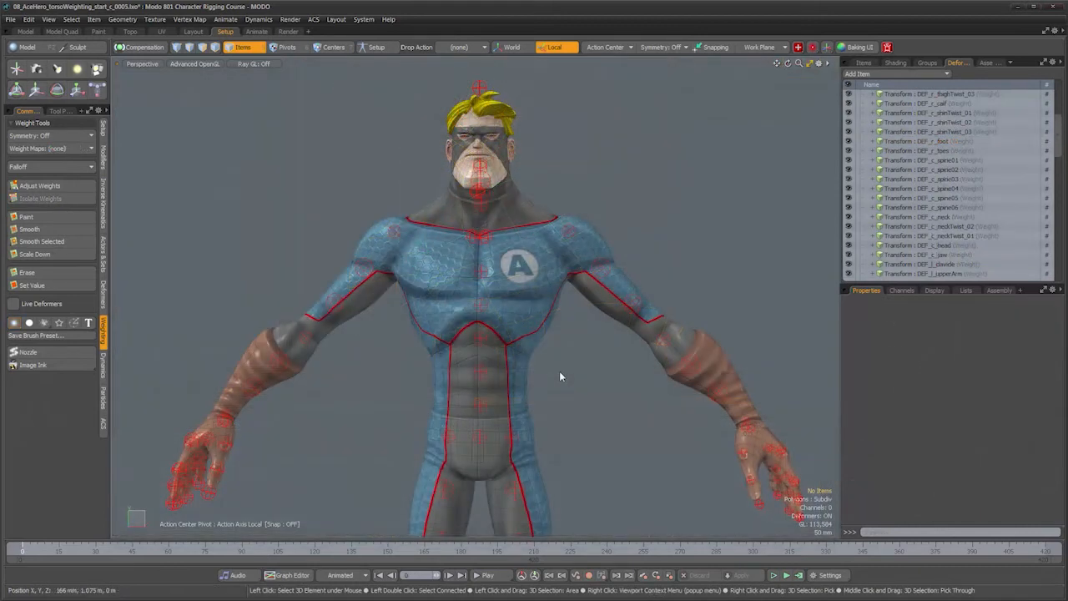
Step: Check the textured torso from the front at frame 0 and from behind through the arm poses up to frame 118
right_click_drag(503, 346, 530, 323, "alt")
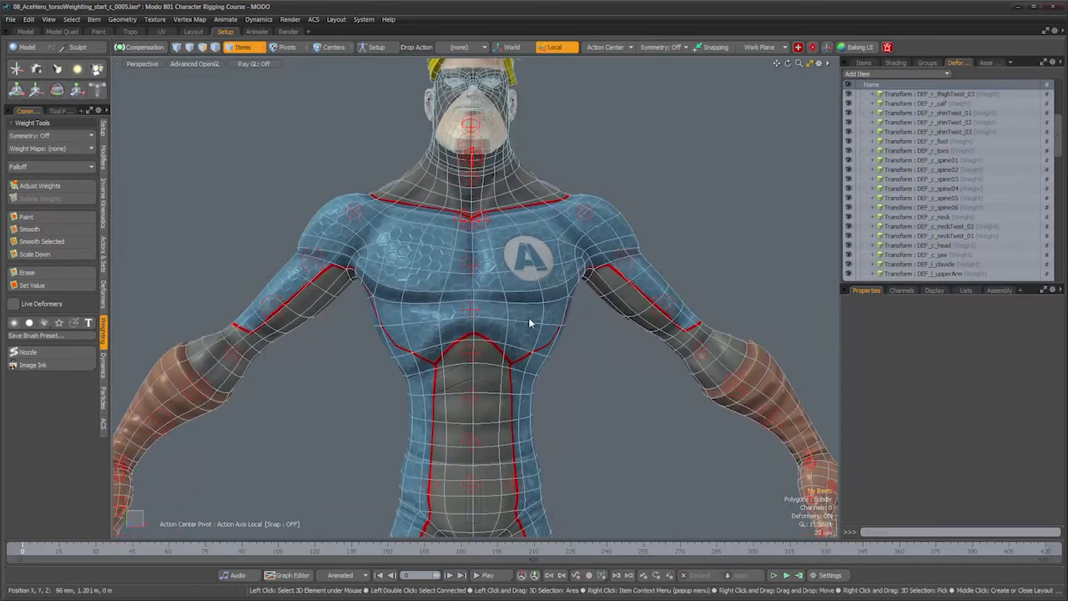
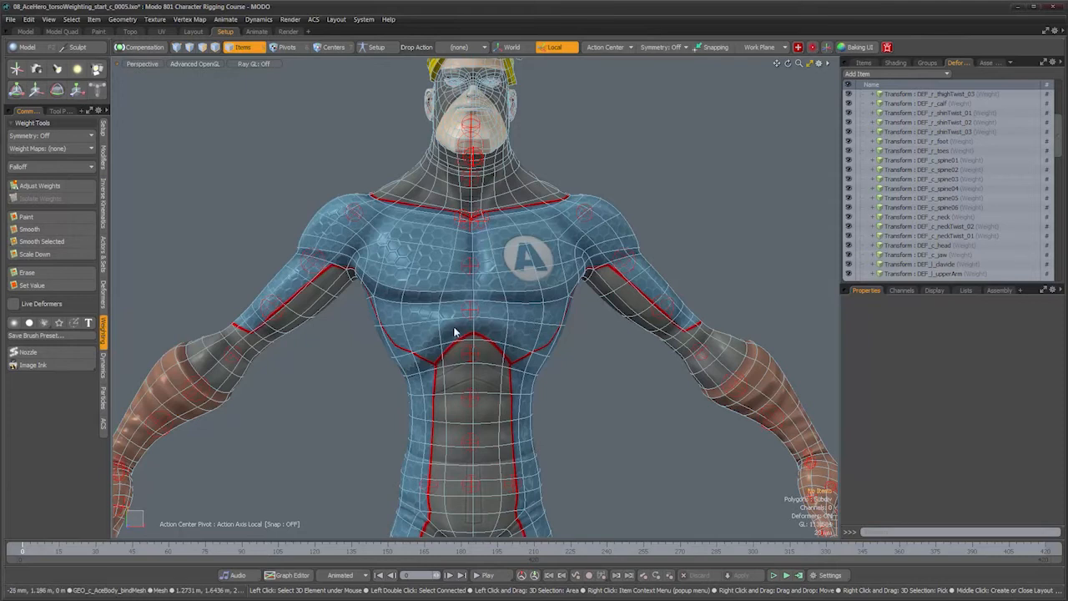
left_click_drag(444, 335, 443, 359, "alt")
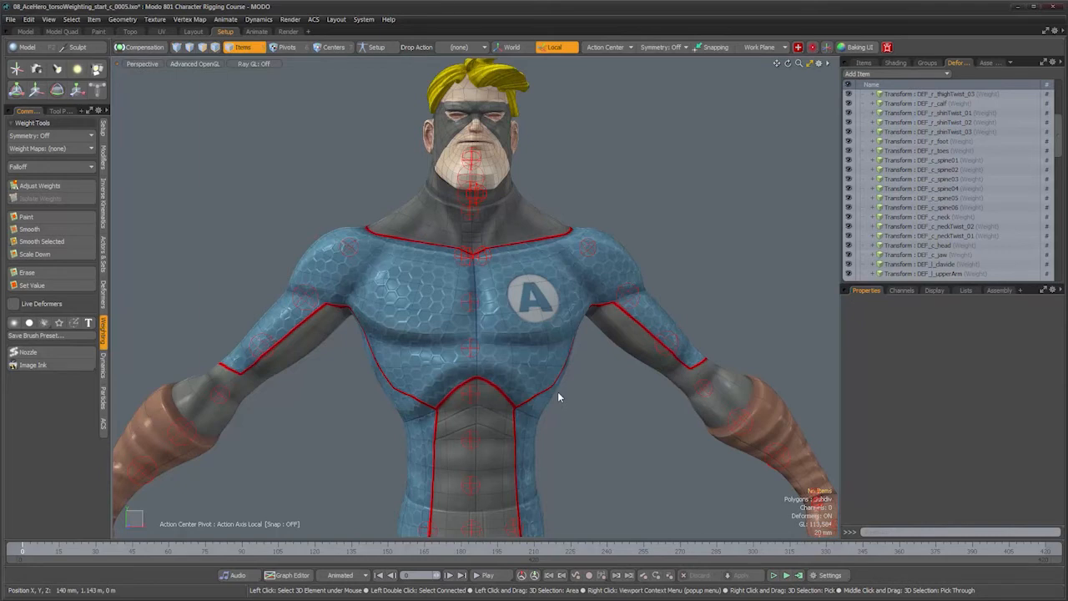
left_click_drag(576, 396, 587, 429, "alt")
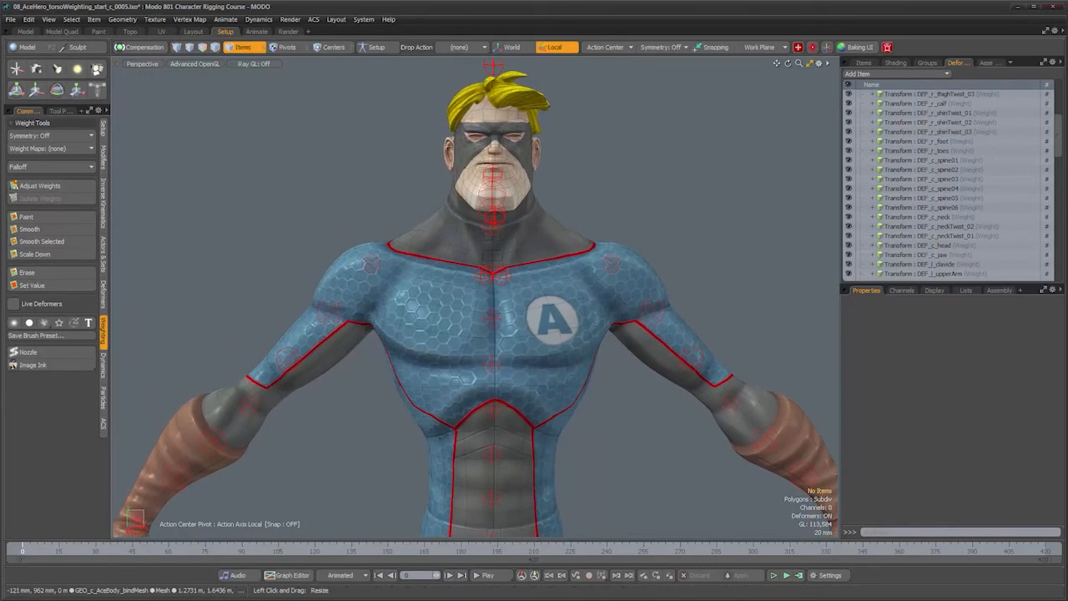
right_click_drag(342, 362, 373, 376, "alt")
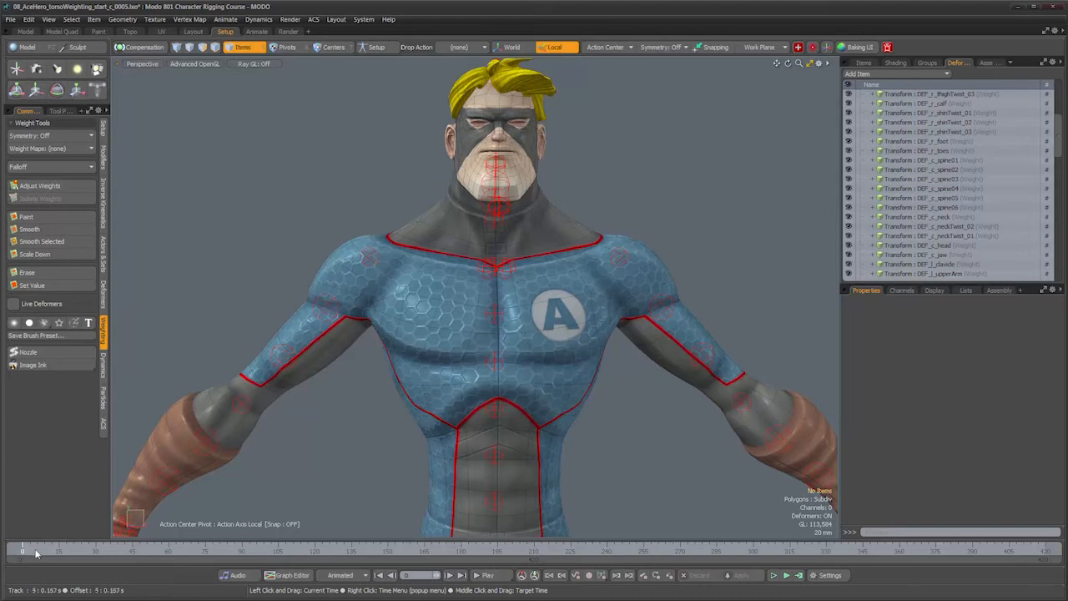
left_click_drag(23, 551, 90, 551)
mouse_move(255, 381)
left_mouse_down("alt")
mouse_move(489, 381)
mouse_move(476, 381)
left_mouse_up("alt")
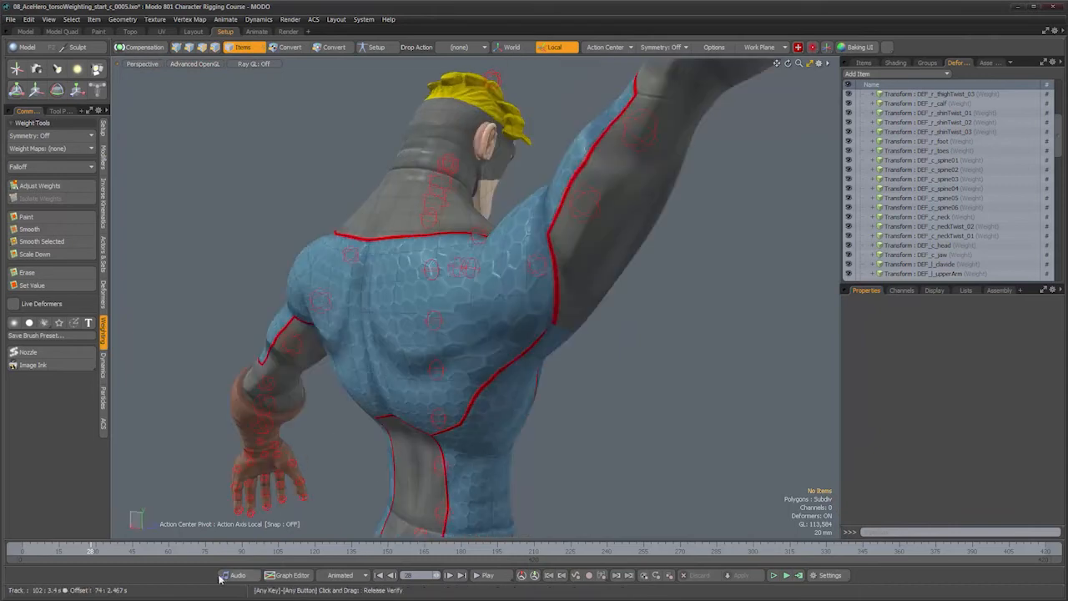
mouse_move(108, 551)
left_mouse_down()
mouse_move(314, 550)
mouse_move(299, 551)
left_mouse_up()
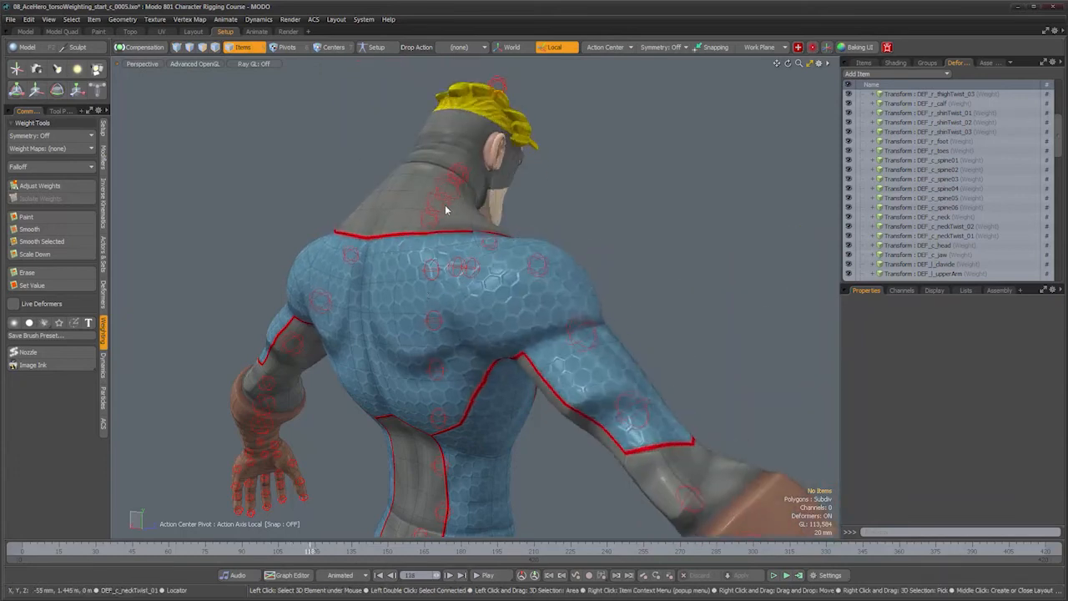
mouse_move(427, 233)
left_mouse_down("alt")
mouse_move(465, 227)
mouse_move(424, 187)
left_mouse_up("alt")
mouse_move(321, 551)
left_mouse_down()
mouse_move(332, 551)
mouse_move(285, 551)
left_mouse_up()
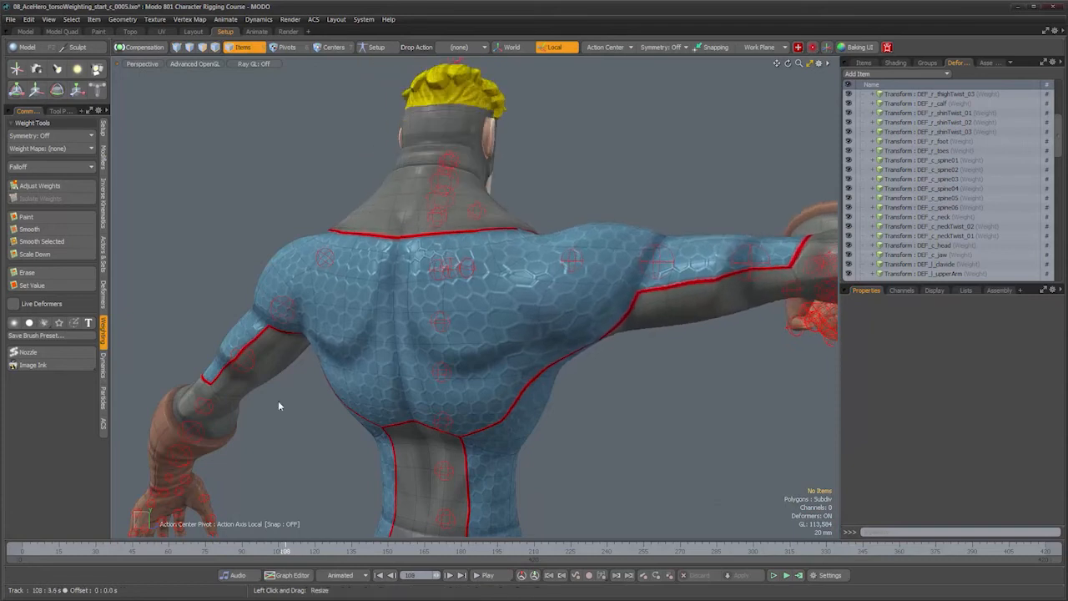
left_click_drag(348, 359, 521, 309, "alt")
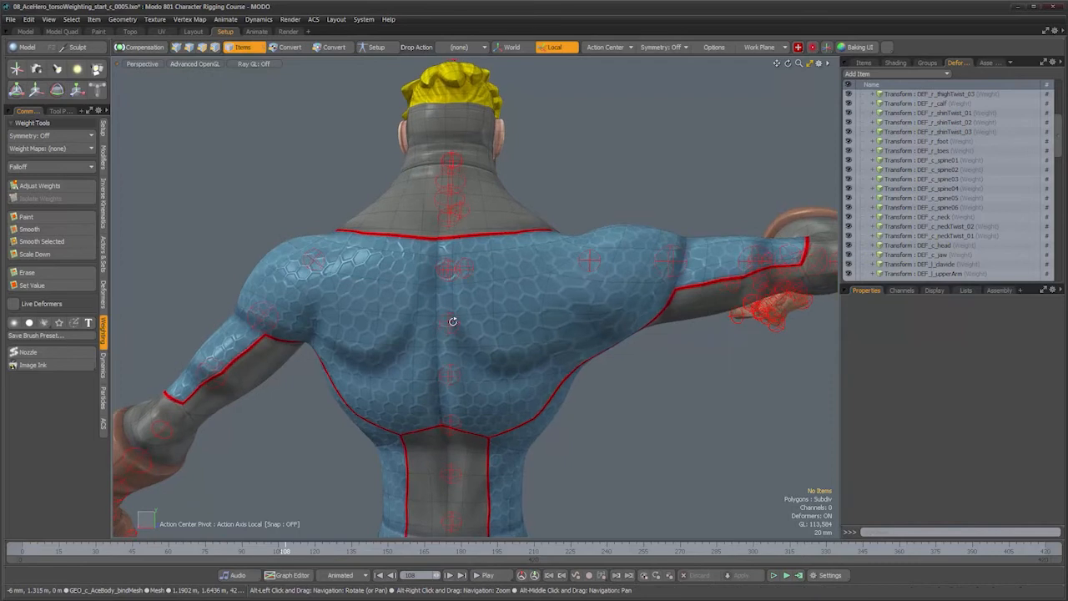
Step: Examine the chest and armpits from the front in the side-bend poses at frames 128 and 189
left_click_drag(285, 551, 292, 551)
left_click_drag(317, 279, 423, 364, "alt")
left_click_drag(315, 552, 335, 551)
left_click_drag(313, 376, 515, 368, "alt")
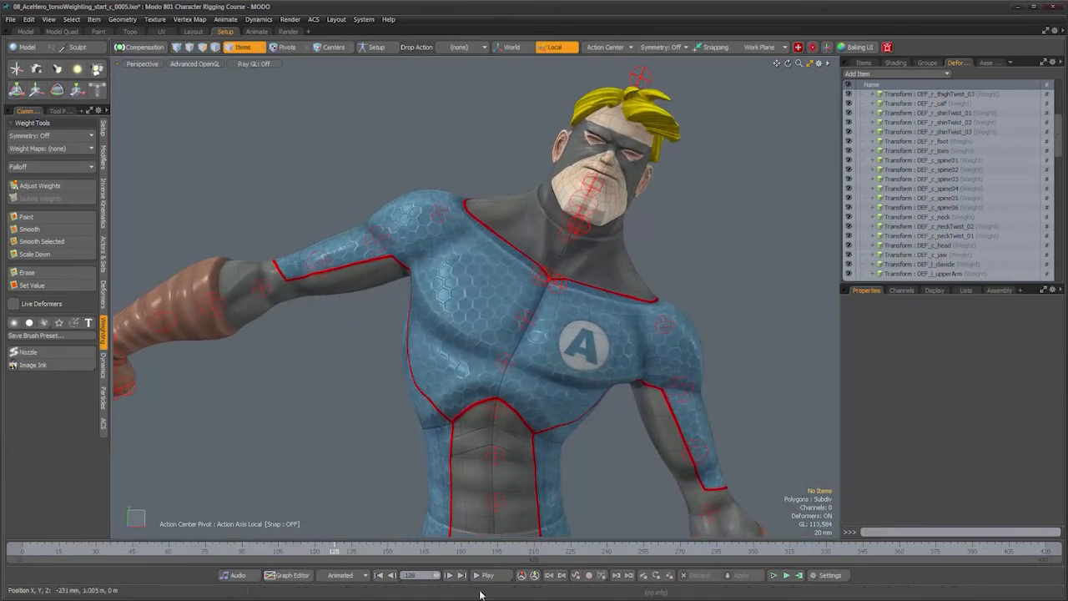
left_click_drag(342, 552, 482, 552)
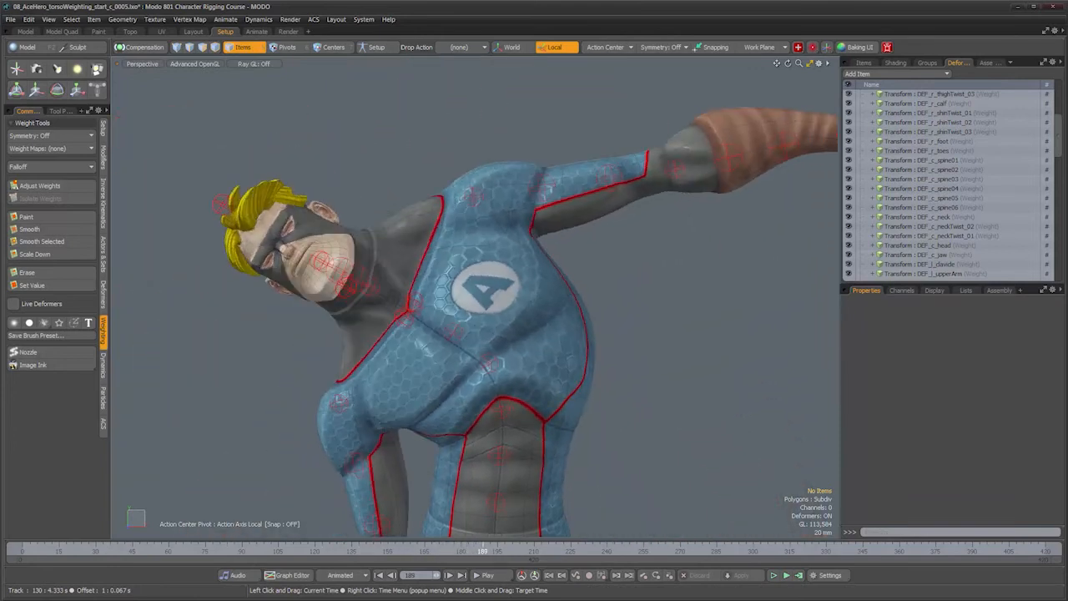
left_click_drag(449, 333, 447, 375, "alt")
scroll(447, 374, "up", 3)
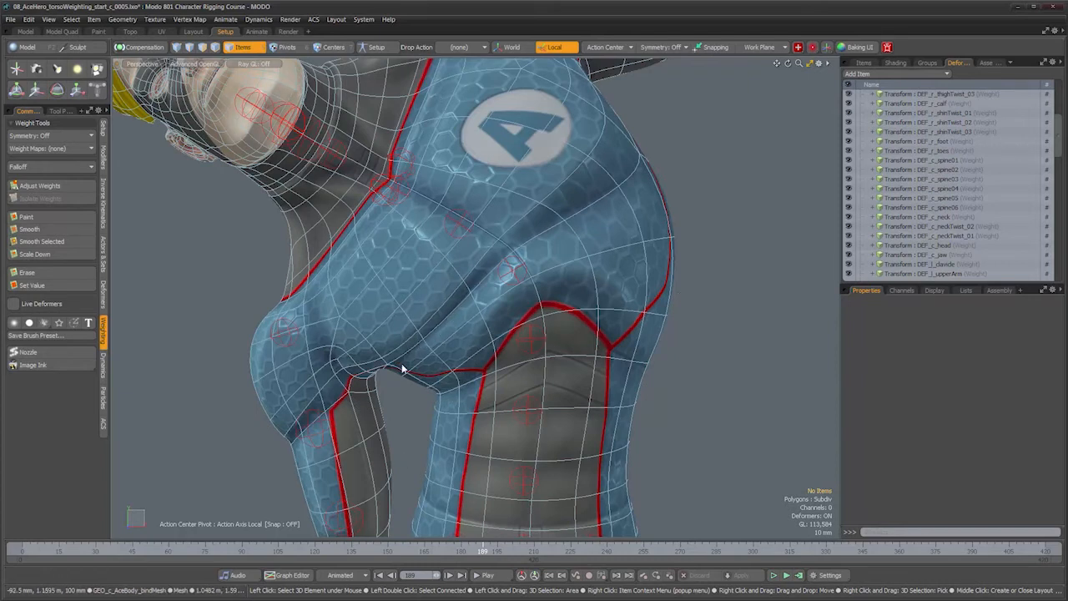
left_click_drag(406, 397, 460, 296, "alt")
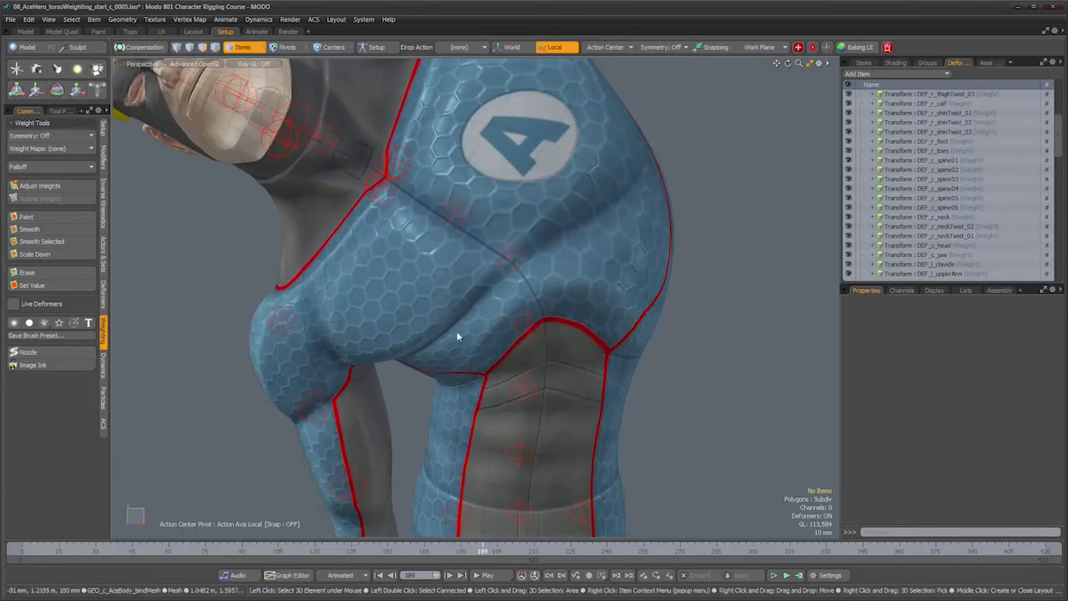
Step: Inspect the forward bend at frame 269 and the frames after it, viewing the armpit and chest from several sides
left_click_drag(483, 551, 678, 551)
left_click_drag(511, 406, 588, 375, "alt")
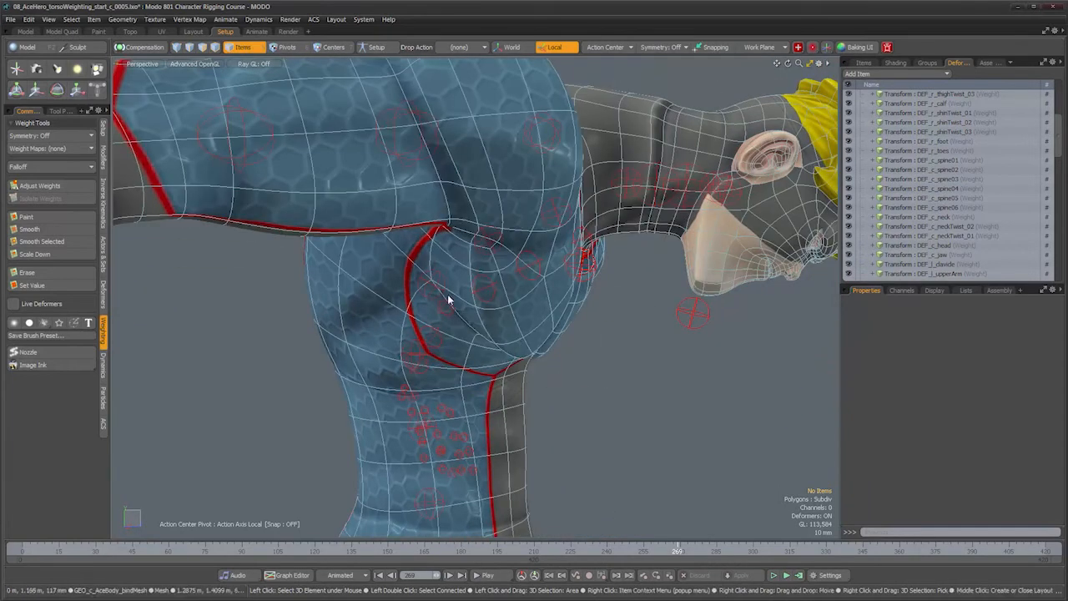
left_click_drag(552, 380, 476, 367, "alt")
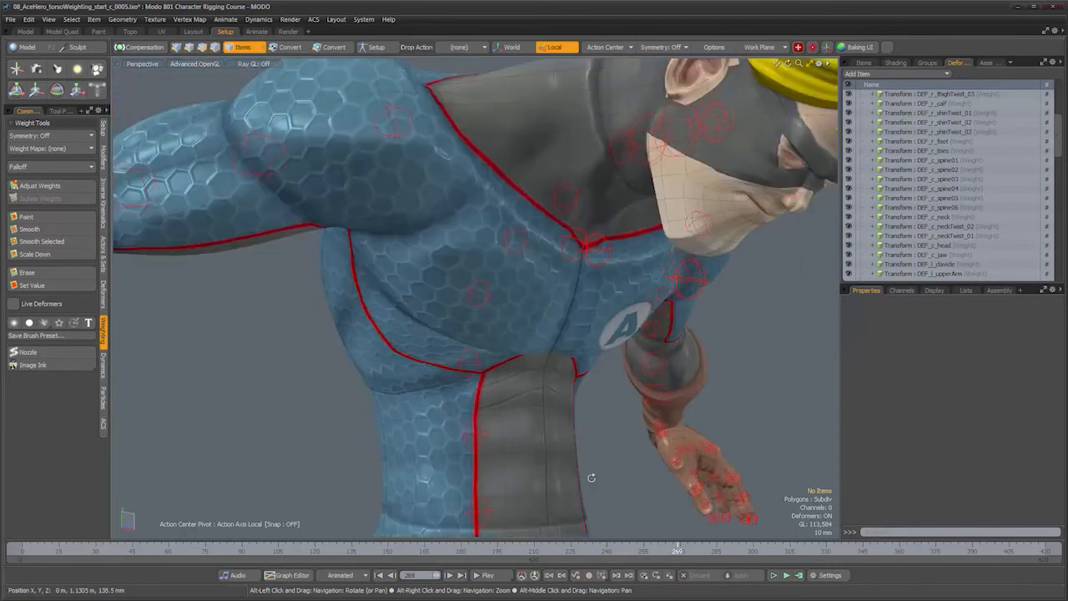
left_click(685, 551)
left_click_drag(685, 551, 725, 554)
left_click_drag(479, 302, 402, 330, "alt")
Step: Check the raised-shoulder pose at frame 333 from the front, and view the torso at frame 420
mouse_move(723, 550)
left_mouse_down()
mouse_move(860, 550)
mouse_move(824, 550)
left_mouse_up()
left_click_drag(328, 197, 409, 191, "alt")
mouse_move(824, 550)
left_mouse_down()
mouse_move(867, 550)
mouse_move(832, 550)
left_mouse_up()
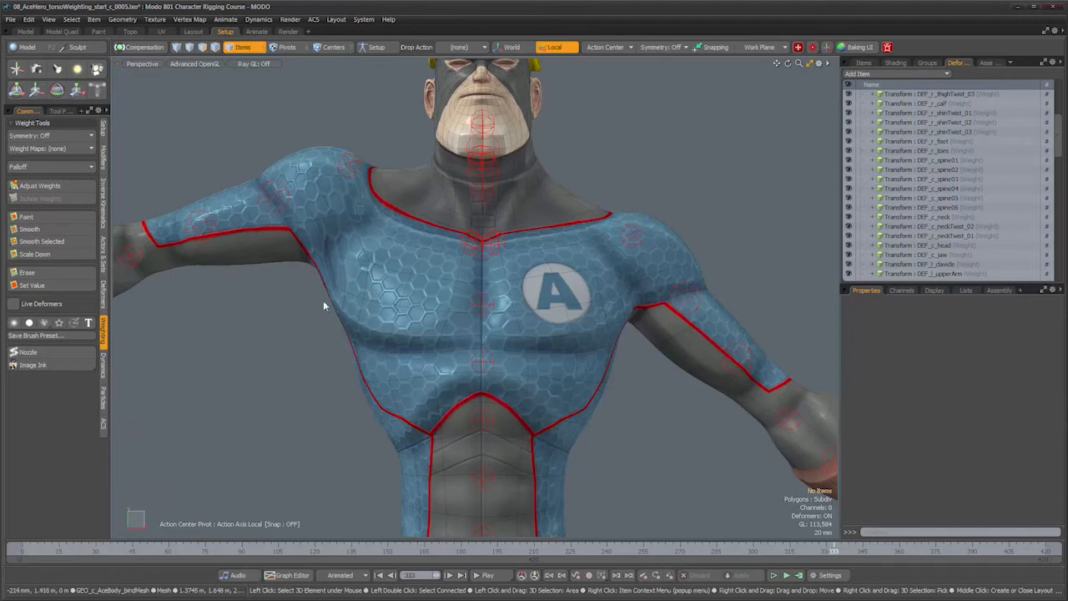
left_click_drag(367, 274, 389, 272, "ctrl+alt")
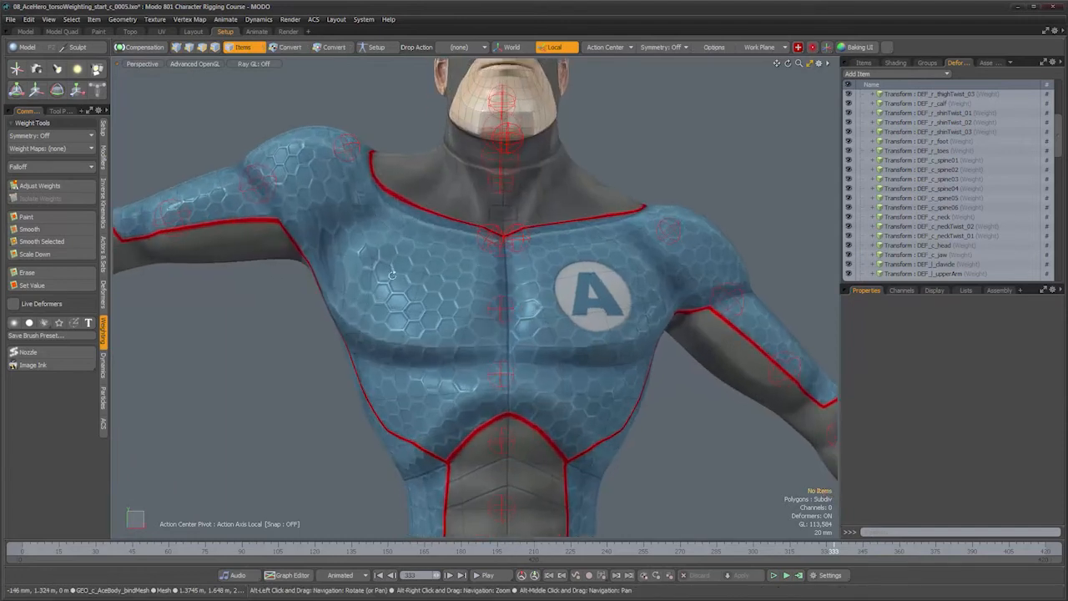
left_click_drag(832, 550, 1045, 550)
scroll(626, 454, "down", 4)
left_click_drag(625, 455, 517, 339, "alt+shift")
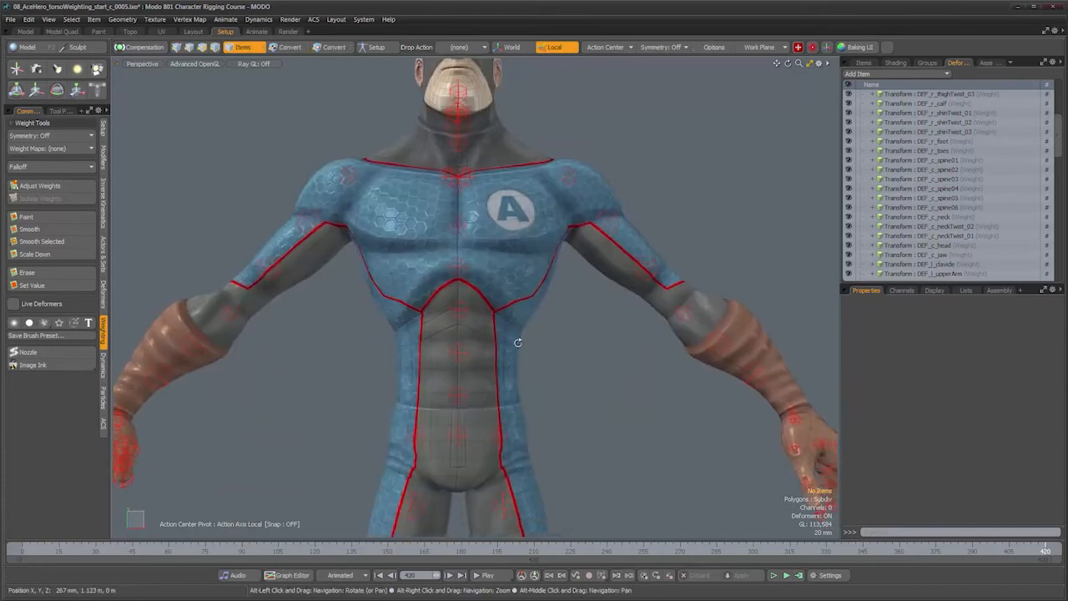
Step: Examine the weights of the DEF_c_spine01 and DEF_c_spine02 influences on the front of the torso
left_click(948, 161)
left_click_drag(642, 358, 636, 375, "alt")
scroll(460, 386, "up", 1)
left_click_drag(475, 392, 395, 373, "alt")
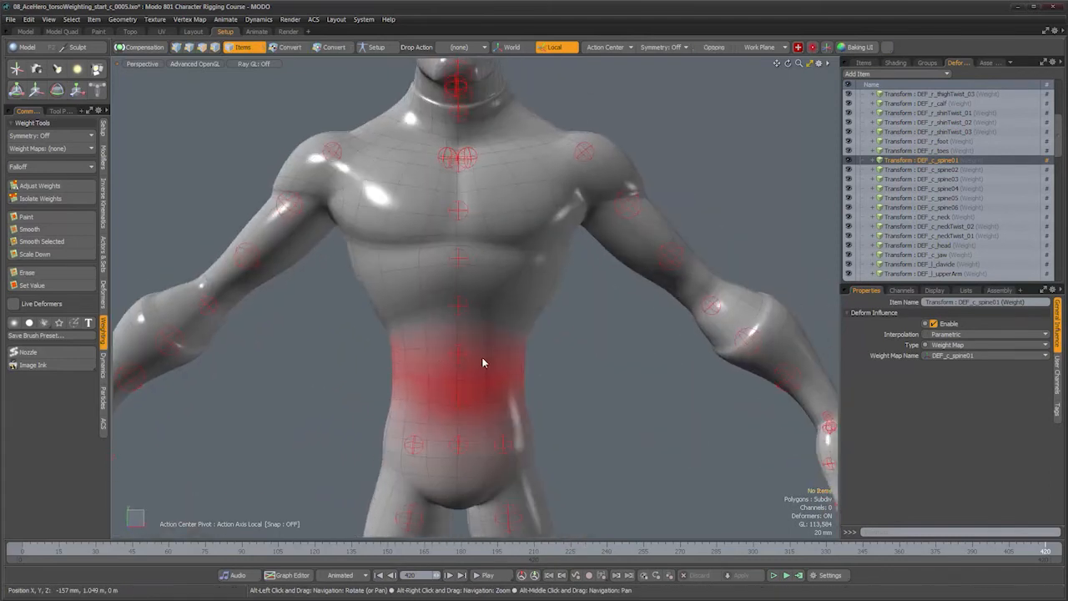
left_click(947, 170)
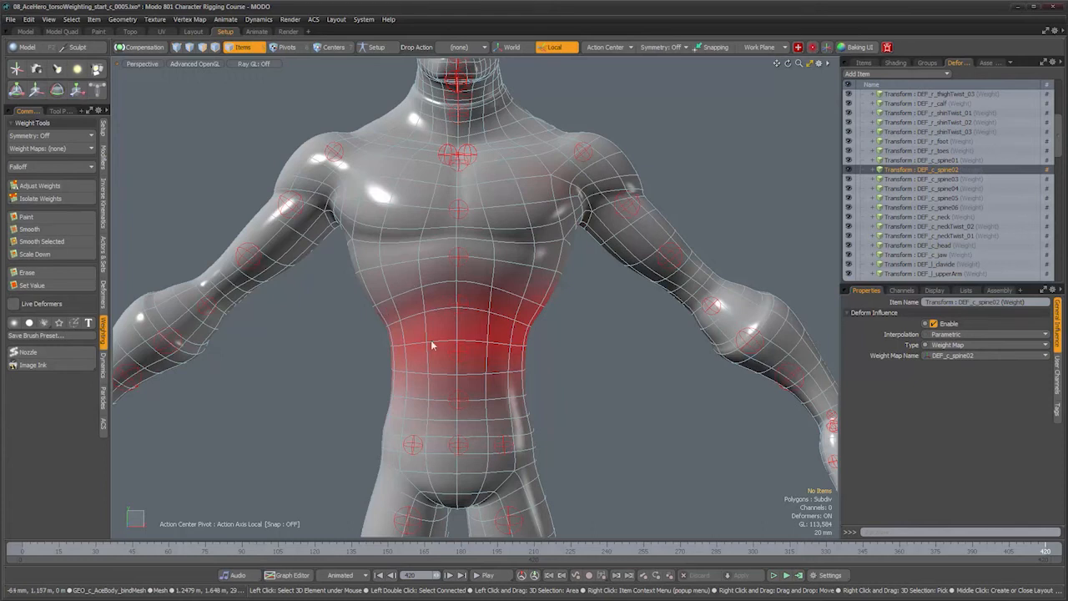
left_click_drag(551, 372, 580, 398, "alt+shift")
Step: Display the DEF_c_spine03 and DEF_c_spine04 influences and inspect their weights across the ribcage and lower chest
left_click(947, 179)
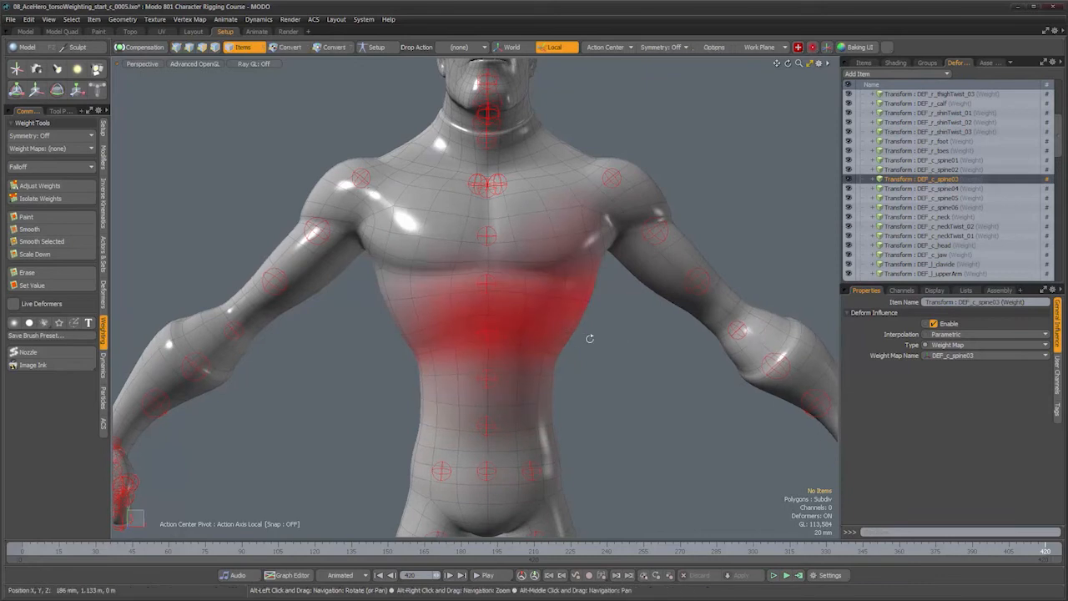
left_click_drag(419, 322, 525, 317, "alt")
left_click(947, 189)
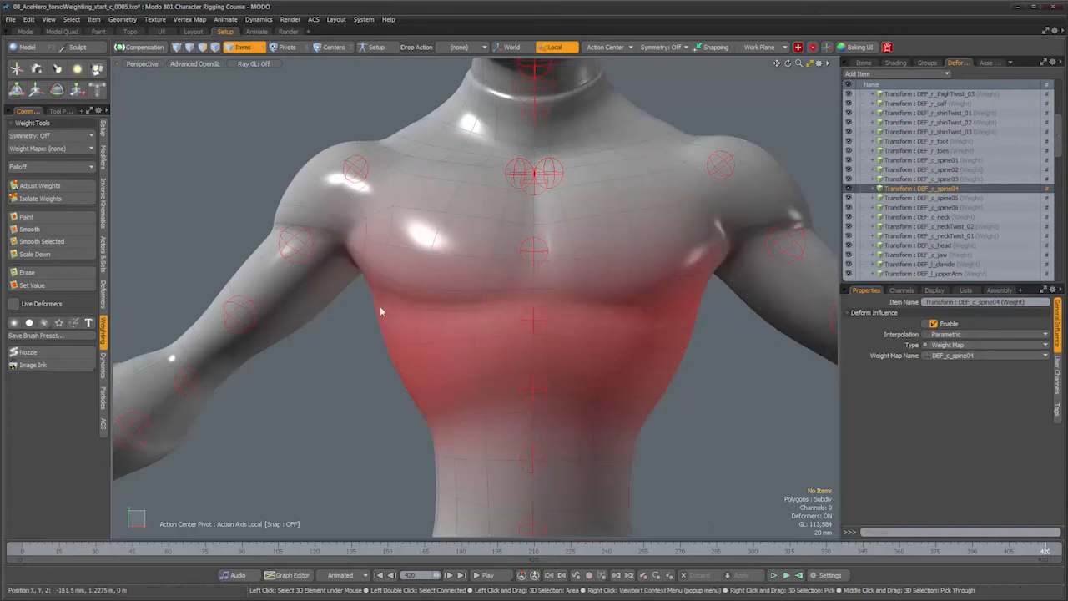
mouse_move(508, 308)
left_mouse_down("alt")
mouse_move(520, 308)
mouse_move(505, 321)
left_mouse_up("alt")
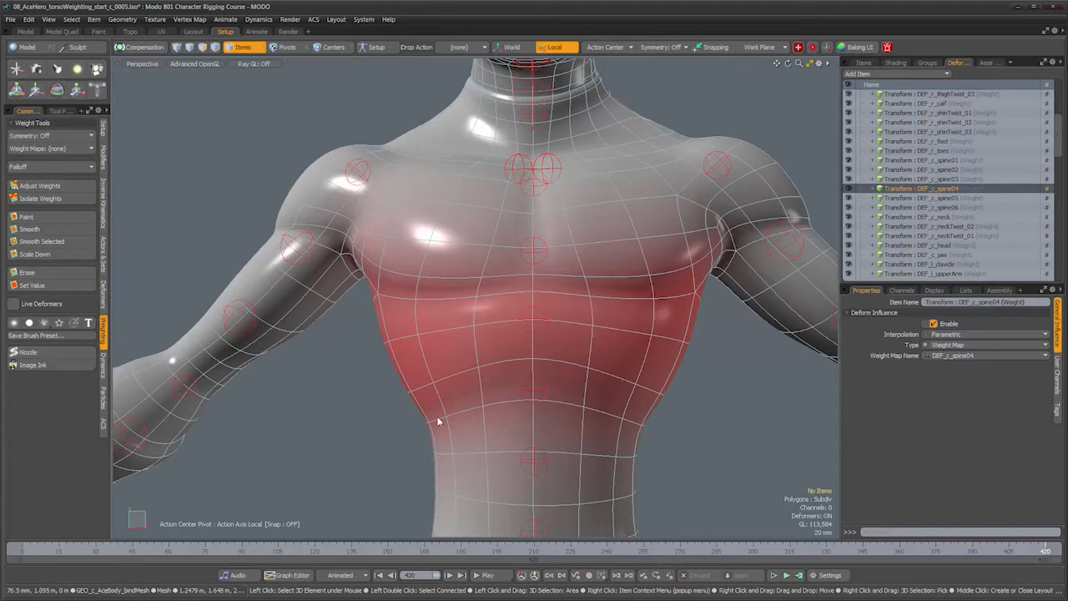
scroll(480, 416, "down", 3)
middle_click_drag(521, 413, 519, 377, "alt")
left_click_drag(519, 376, 489, 402, "alt")
scroll(489, 399, "up", 3)
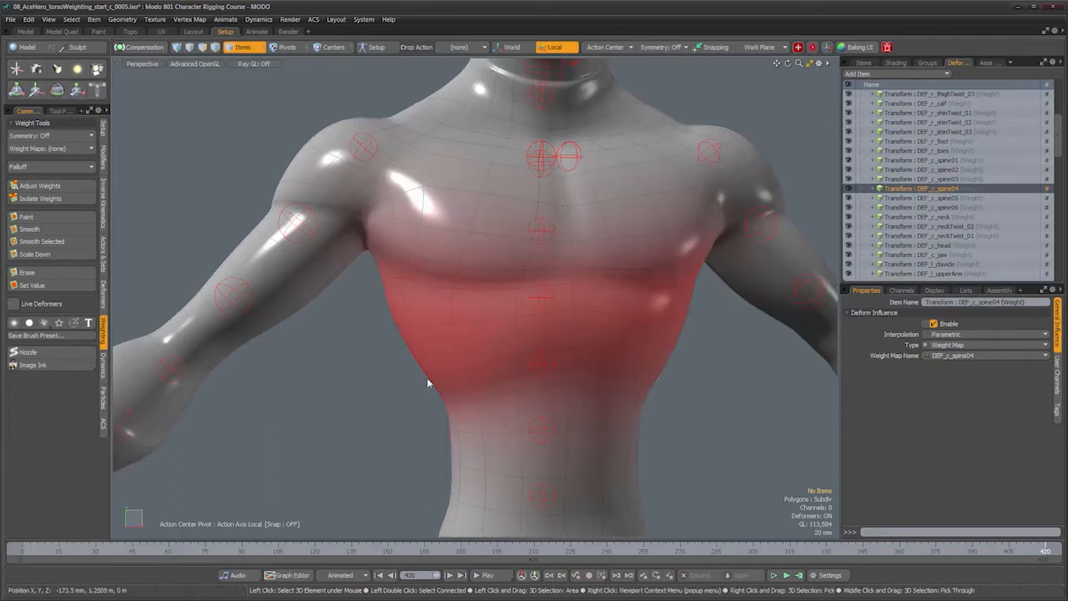
Step: Inspect the DEF_c_spine05 influence's weights on the chest and near the armpits
left_click(948, 204)
left_click_drag(585, 238, 618, 267, "alt")
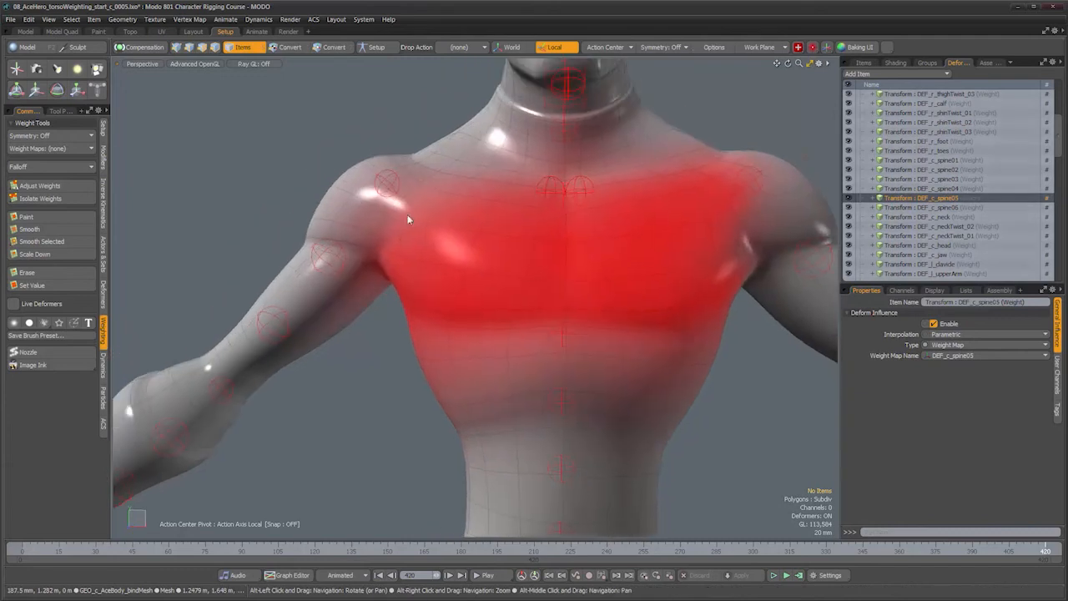
left_click_drag(417, 303, 501, 313, "alt")
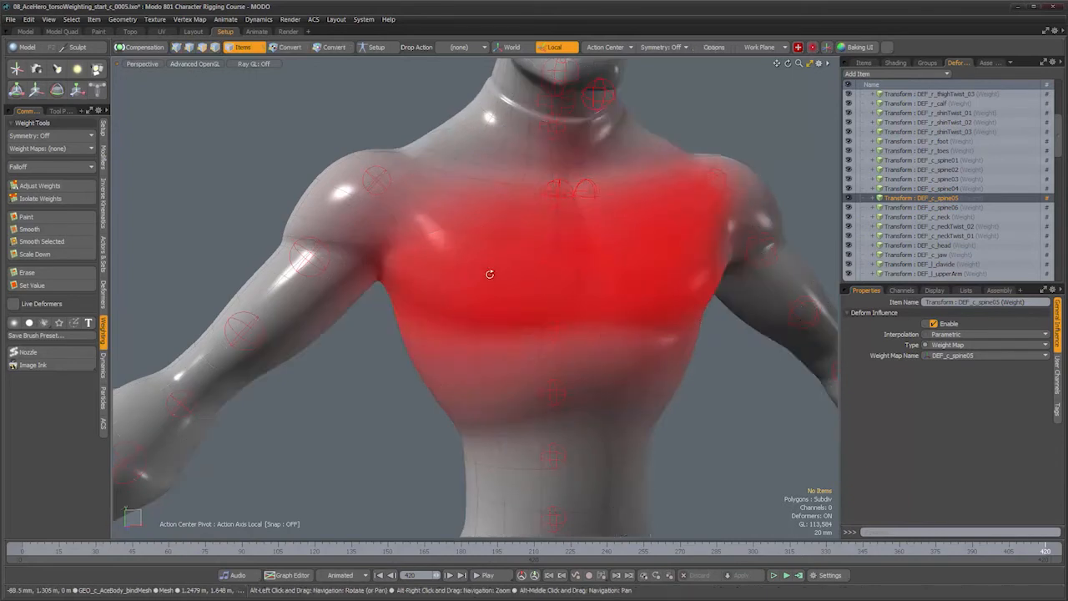
scroll(560, 285, "up", 3)
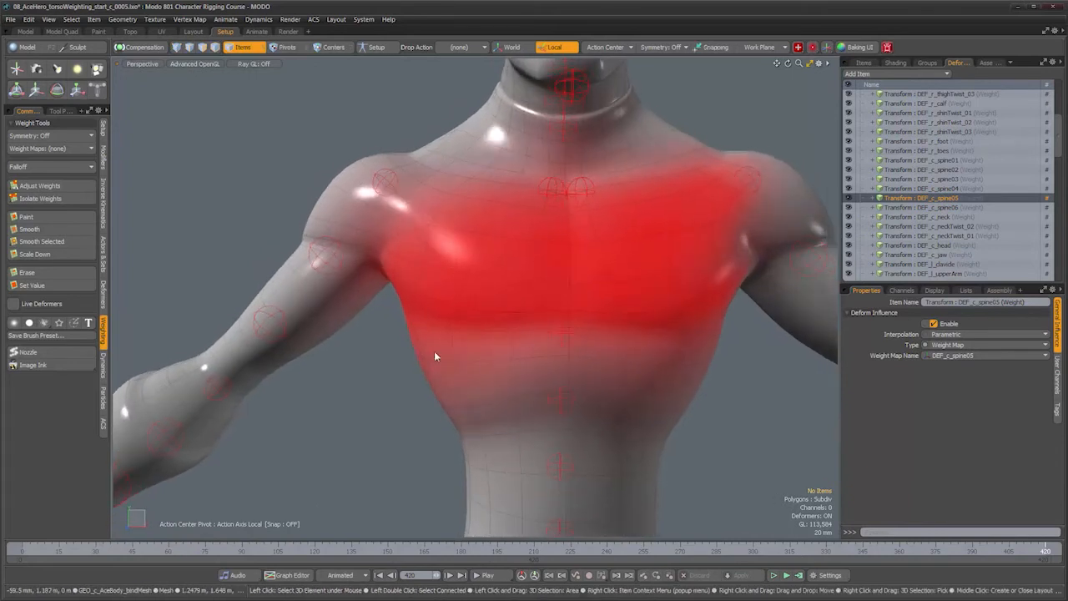
left_click_drag(487, 398, 1001, 253, "alt")
Step: Check the DEF_c_spine06 influence's weights around the neck base and shoulders, from the front and from behind
left_click(960, 207)
mouse_move(597, 223)
left_mouse_down("alt")
mouse_move(601, 239)
mouse_move(530, 231)
left_mouse_up("alt")
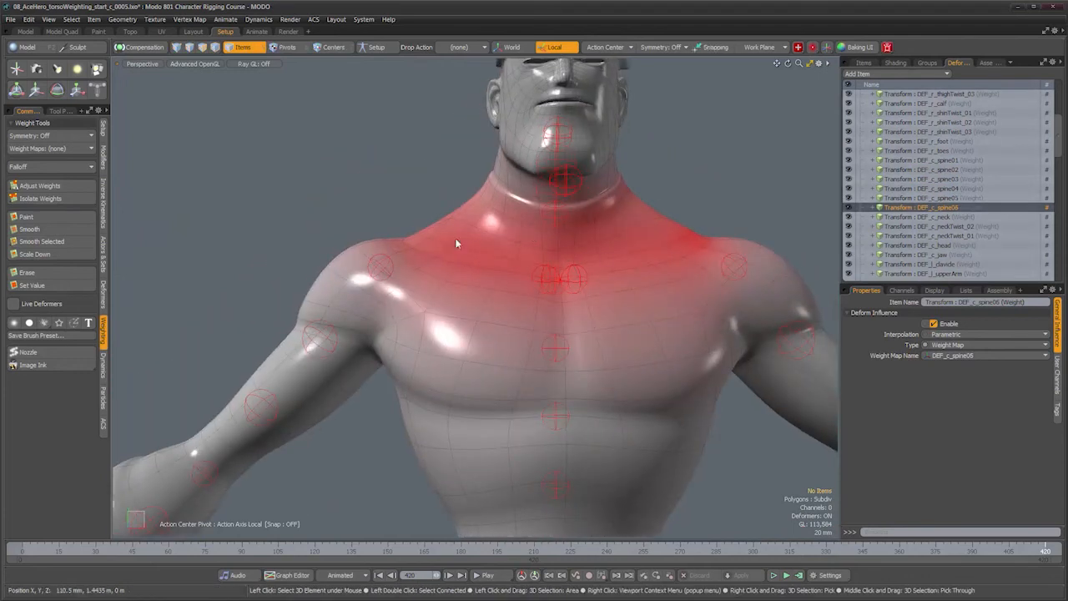
left_click_drag(541, 294, 715, 374, "alt")
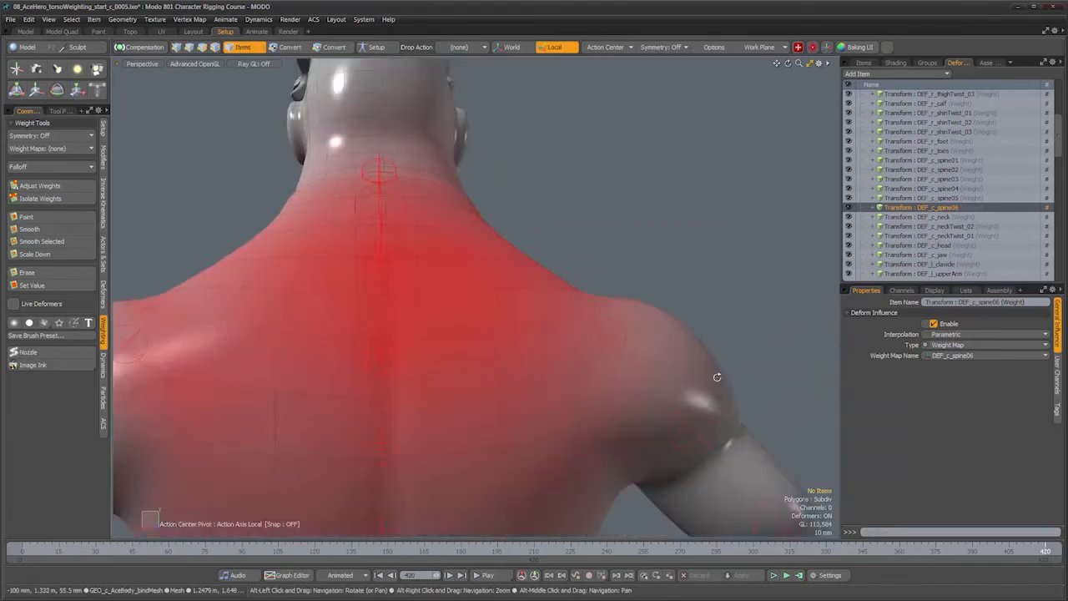
left_click_drag(632, 381, 764, 268, "alt")
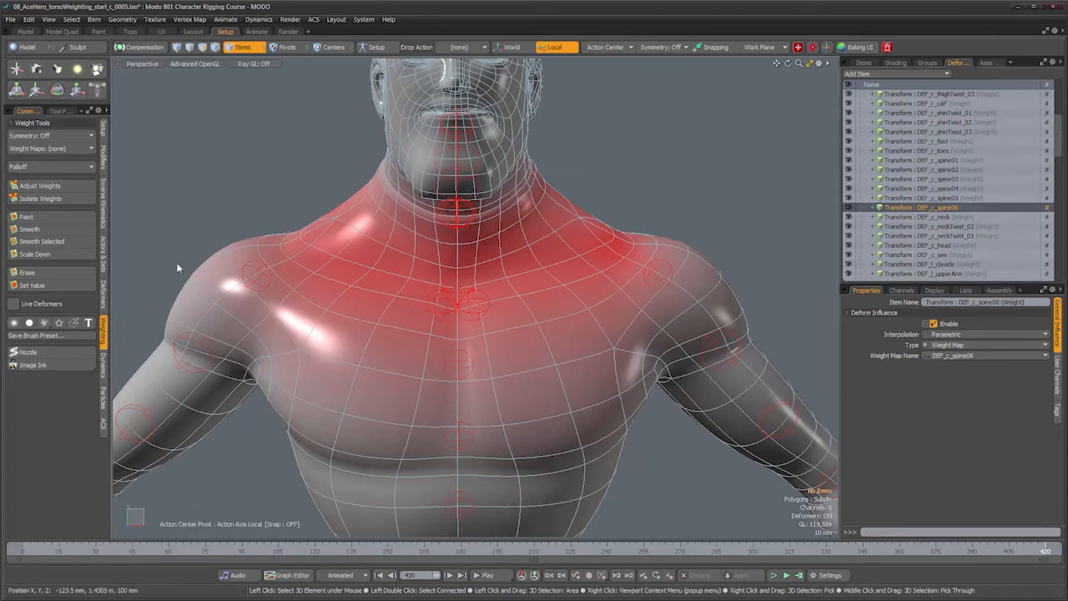
left_click_drag(467, 276, 559, 297, "alt")
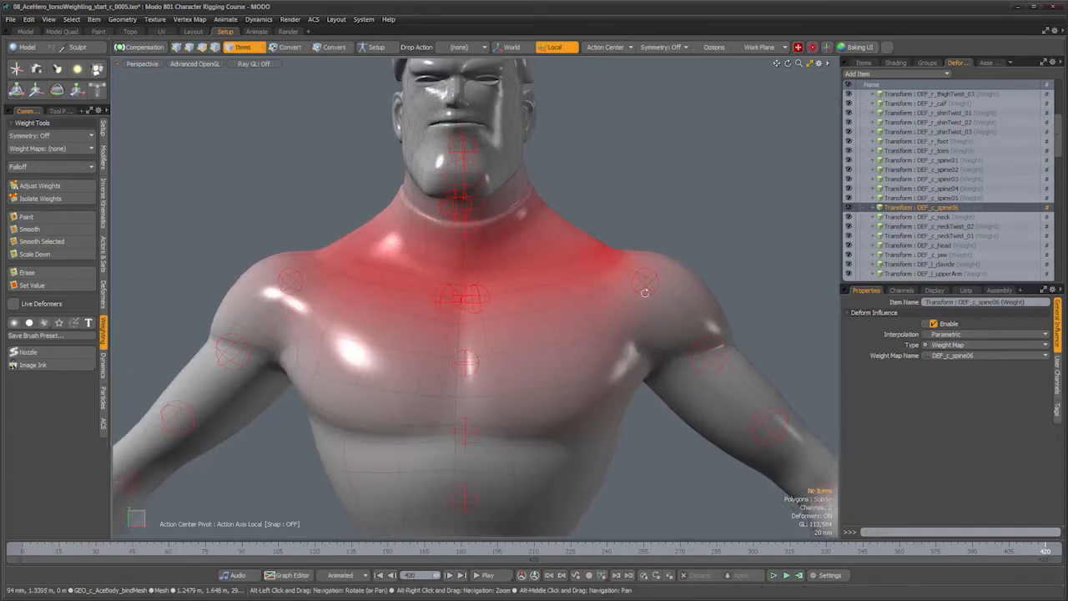
Step: Find the DEF_r_clavicle influence in the deformer list and examine its weights between neck and shoulder
scroll(975, 256, "down", 3)
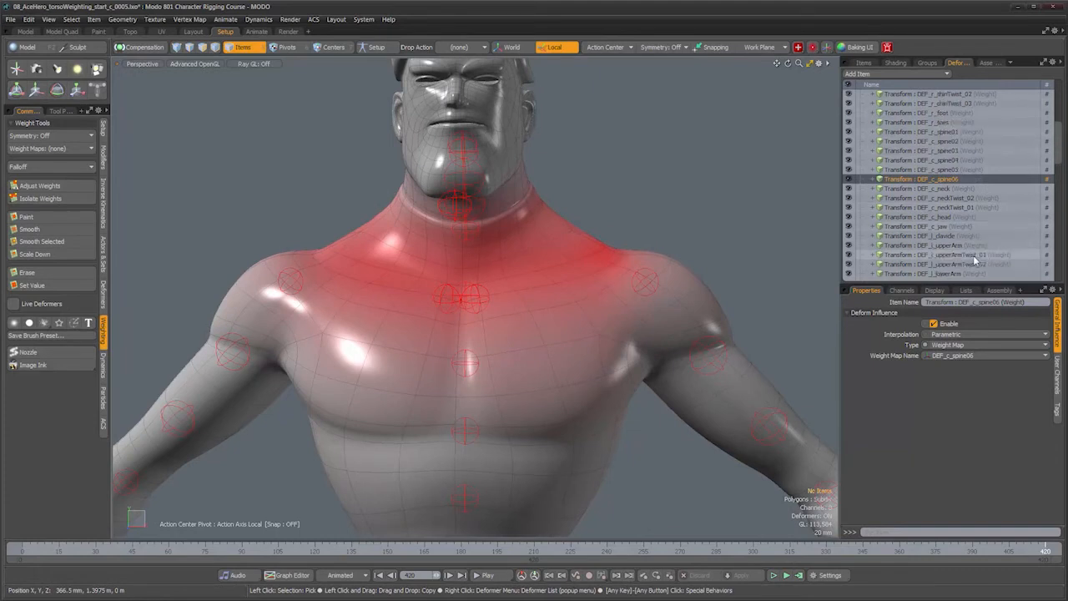
scroll(942, 242, "down", 8)
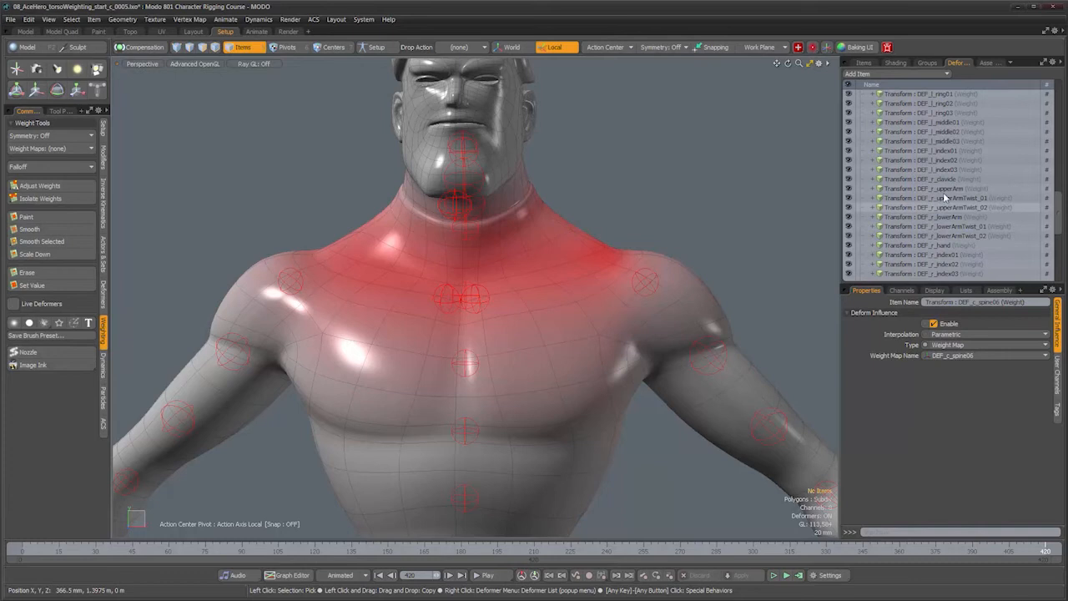
left_click(922, 178)
left_click_drag(393, 284, 406, 287, "alt")
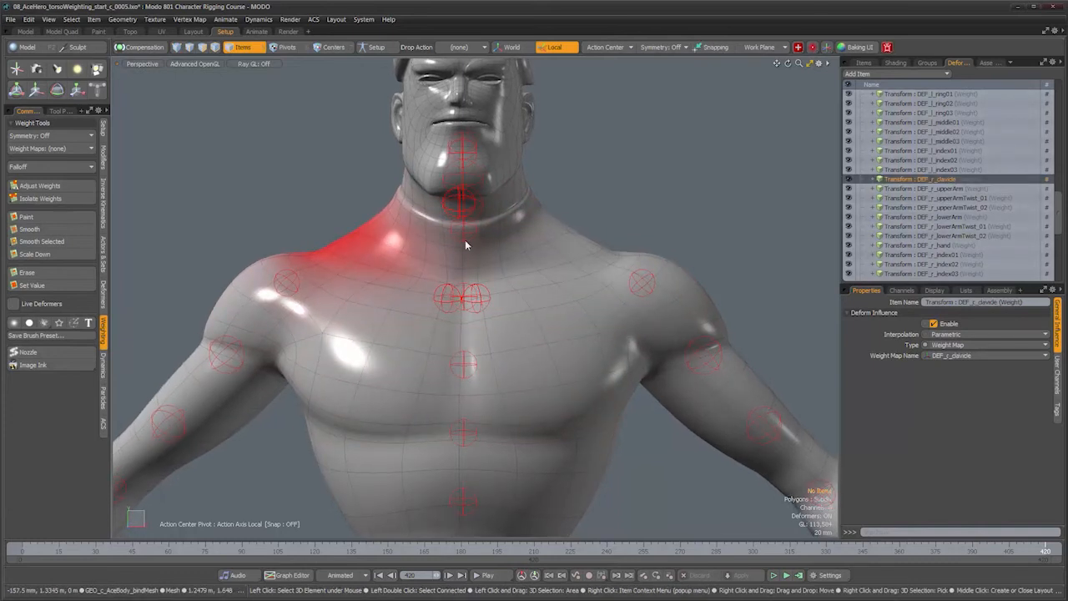
left_click_drag(445, 287, 413, 265, "alt")
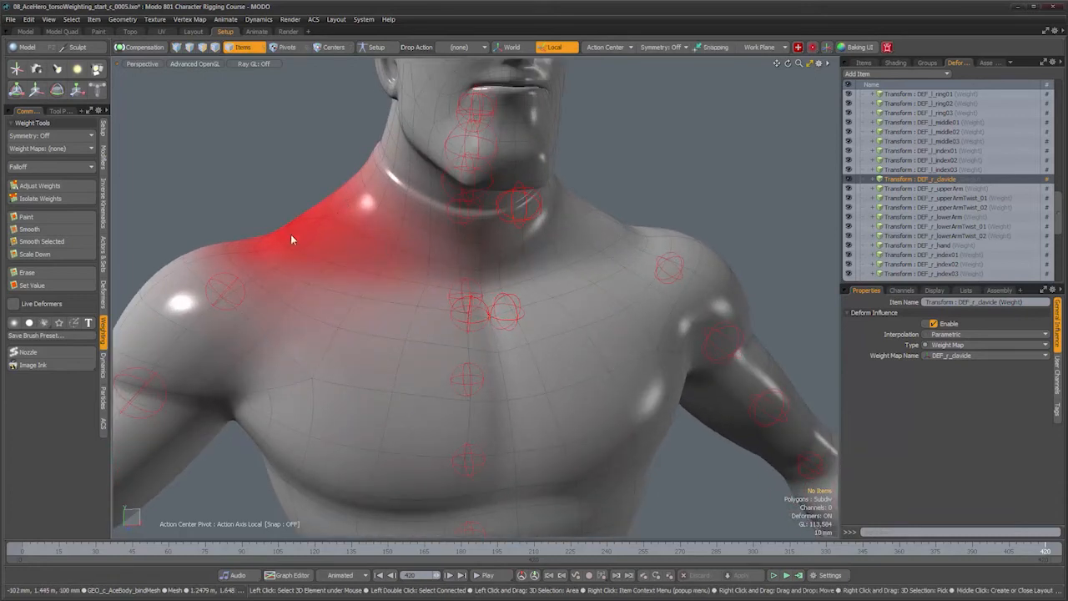
left_click_drag(290, 240, 395, 296, "alt")
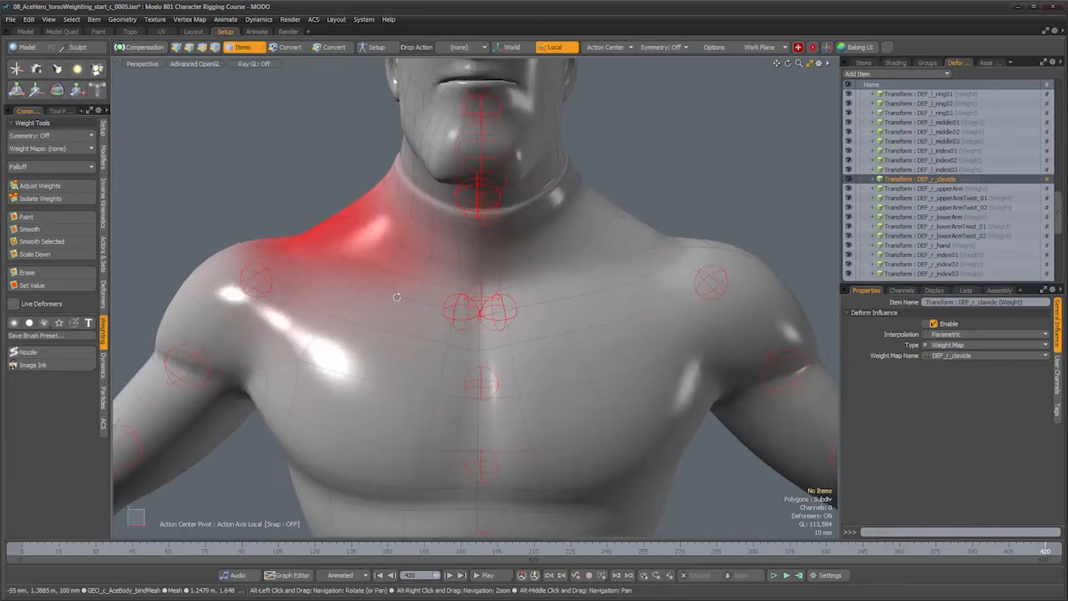
scroll(546, 376, "down", 5)
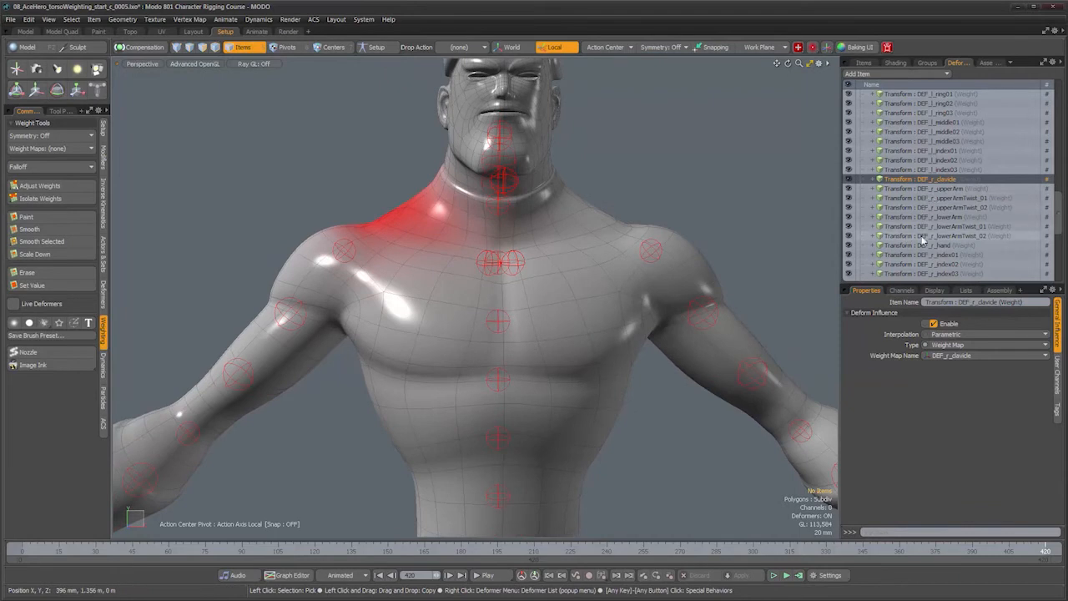
Step: Find the DEF_l_clavicle influence in the deformer list and examine its weights on the opposite shoulder
scroll(923, 239, "up", 3)
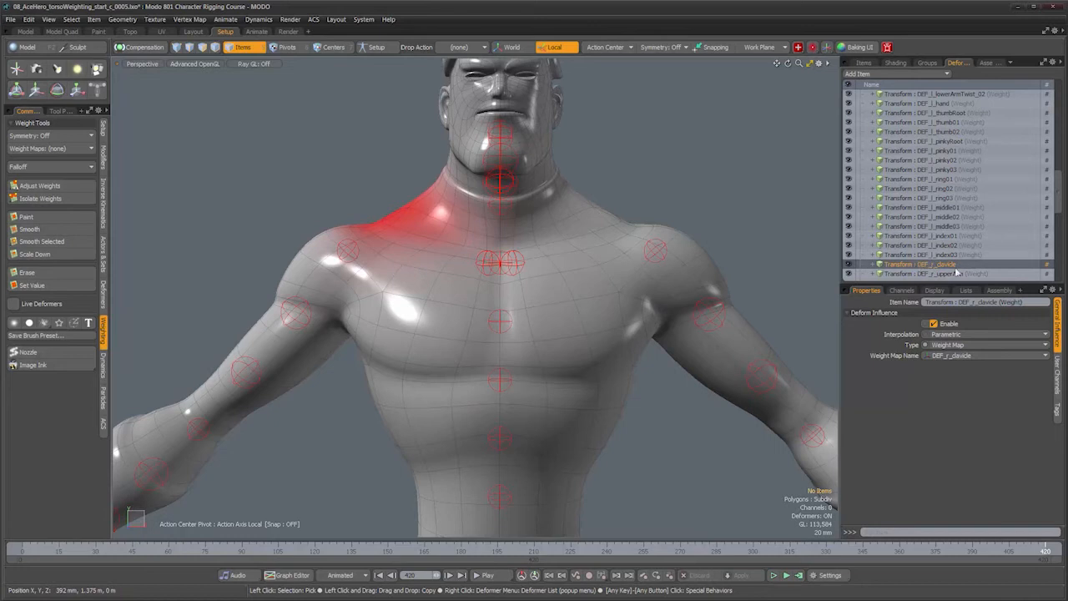
left_click_drag(465, 216, 502, 229, "ctrl+alt")
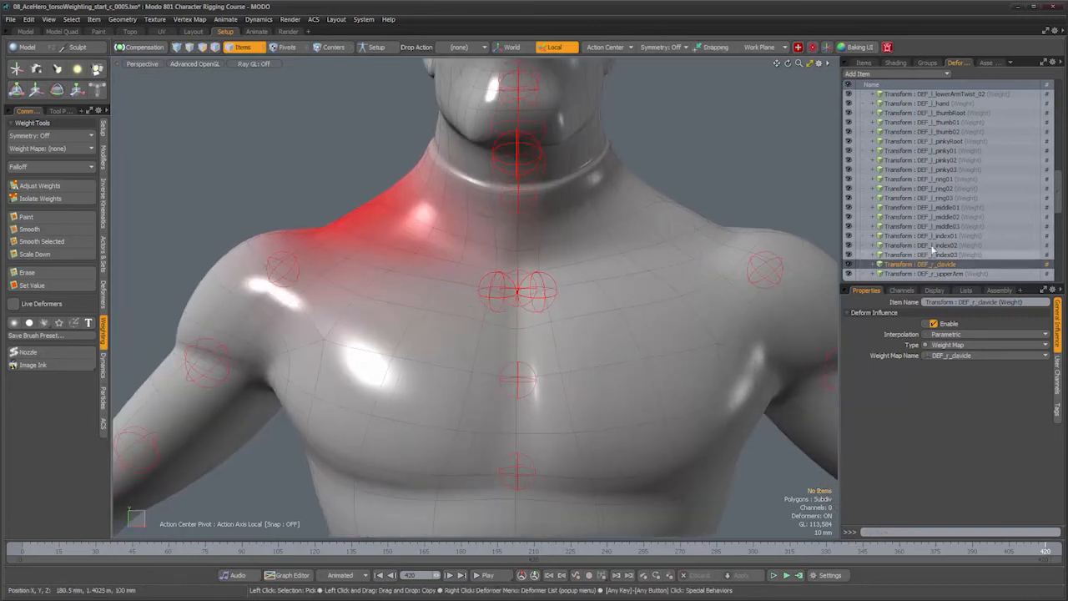
scroll(932, 246, "up", 3)
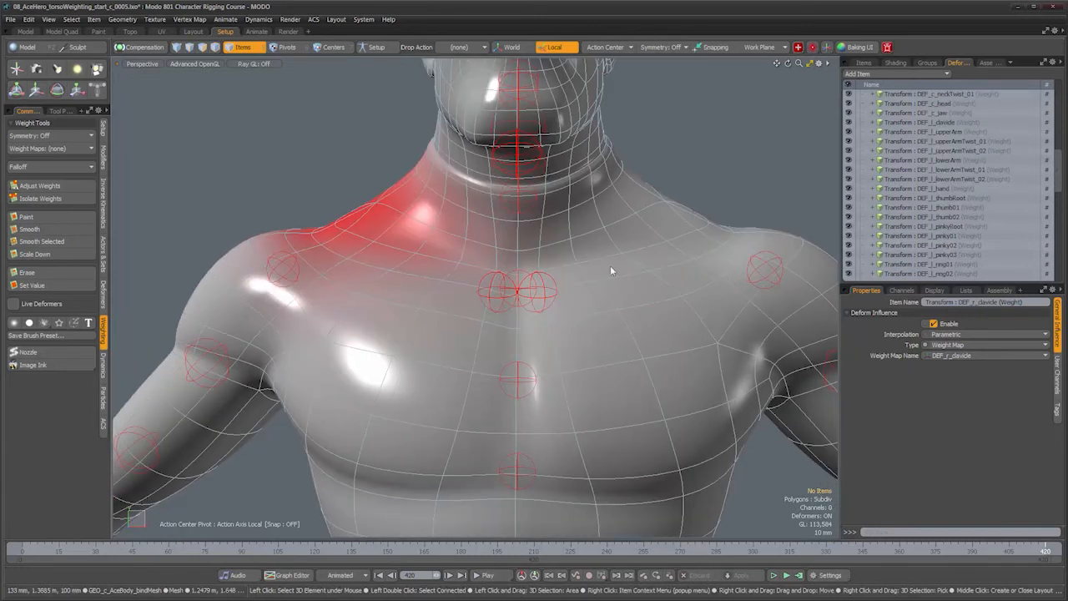
left_click(945, 124)
left_click_drag(609, 275, 601, 171, "alt")
scroll(667, 253, "down", 3)
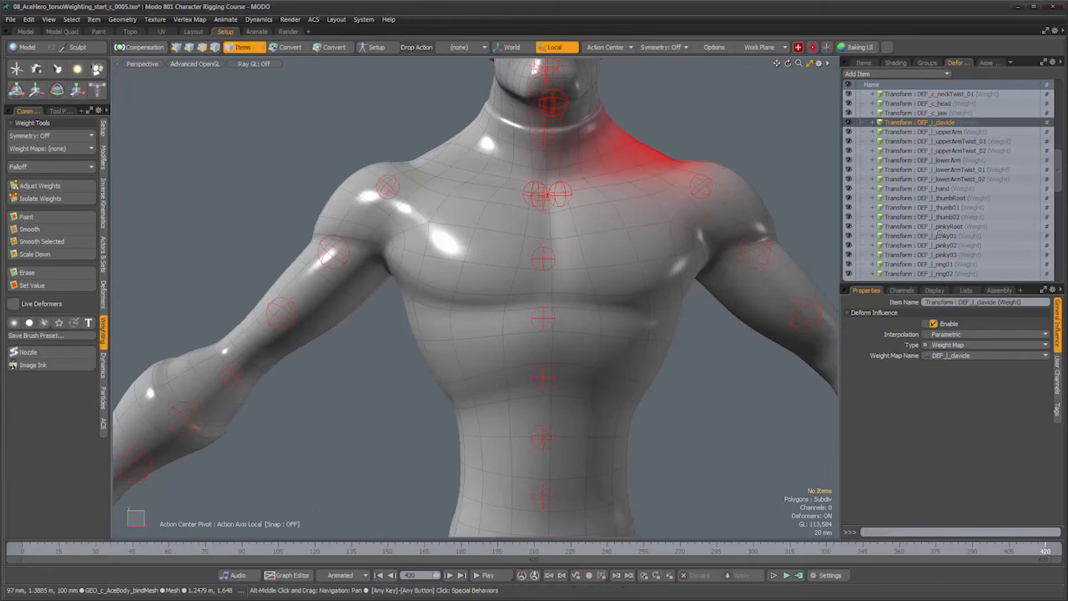
Step: Look through the arm and hand influences in the deformer list, and deselect the DEF_l_clavicle influence
scroll(958, 210, "down", 10)
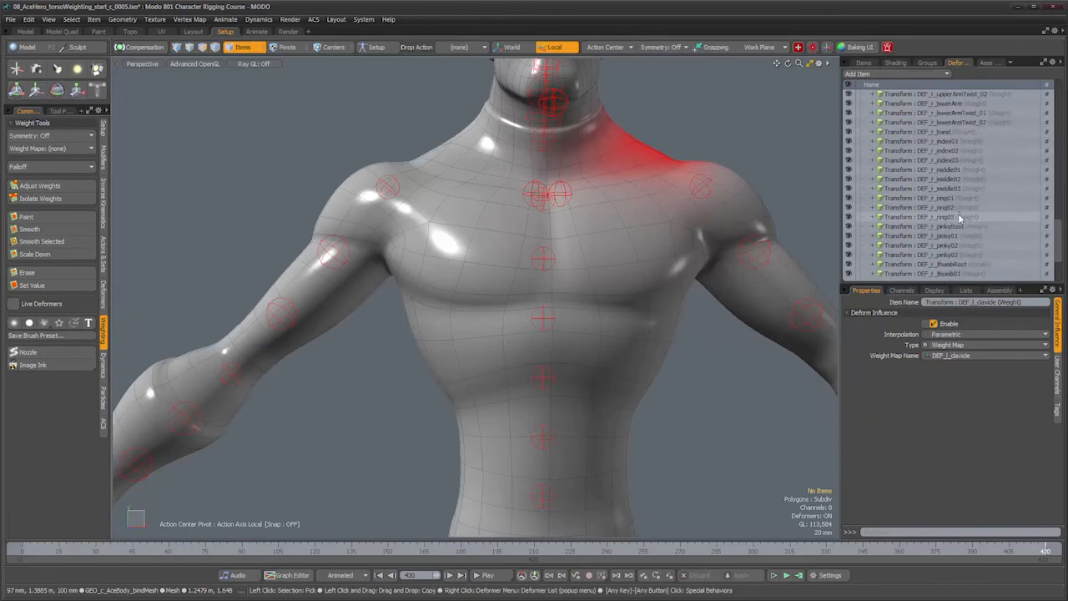
scroll(959, 224, "up", 5)
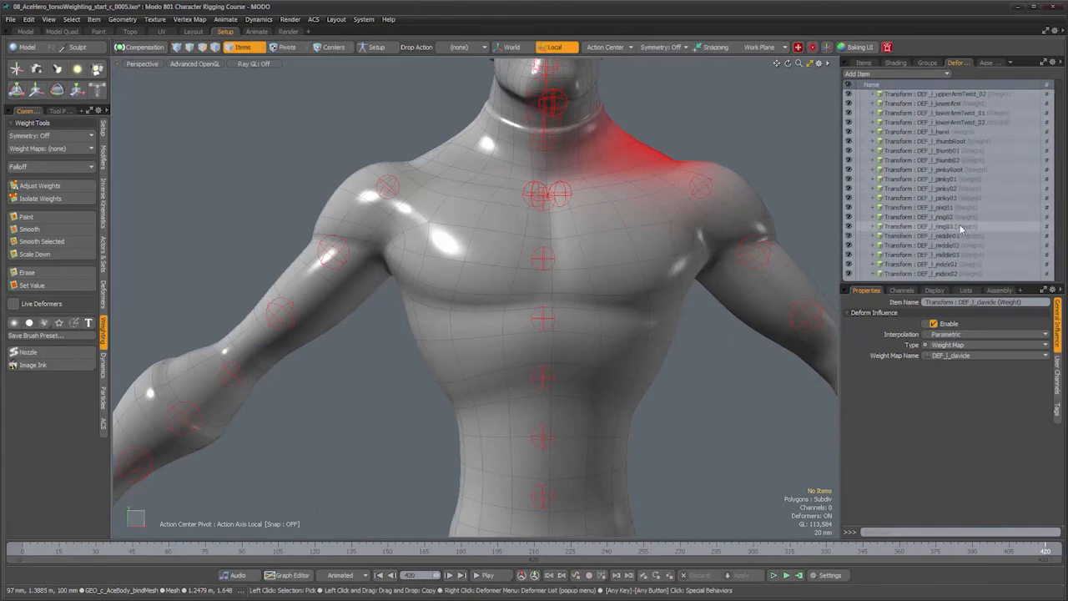
scroll(958, 232, "down", 5)
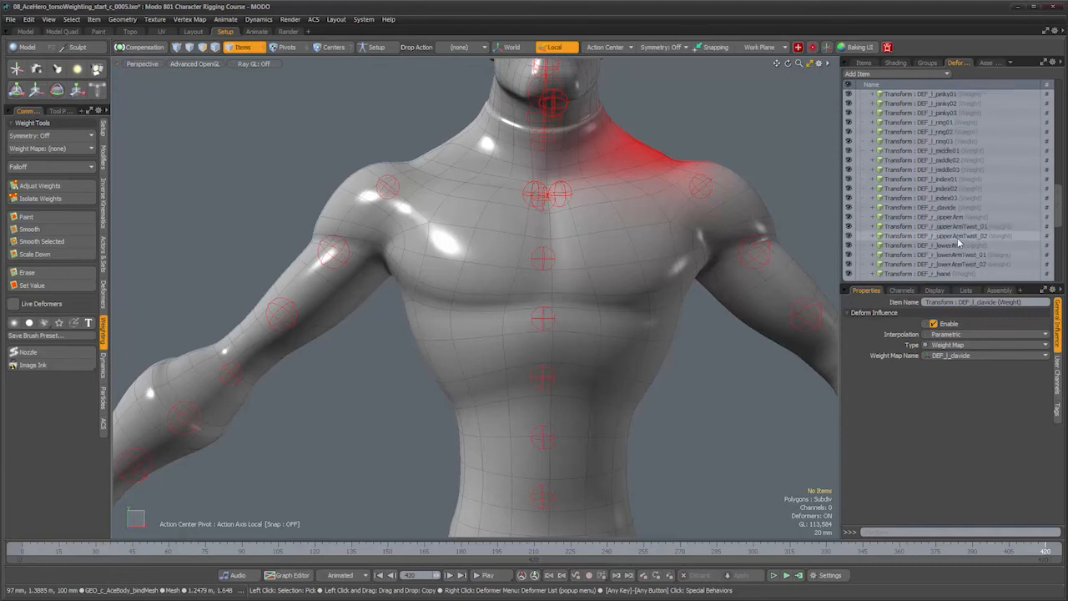
left_click_drag(623, 277, 591, 293, "alt+shift")
left_click_drag(606, 243, 595, 245, "alt")
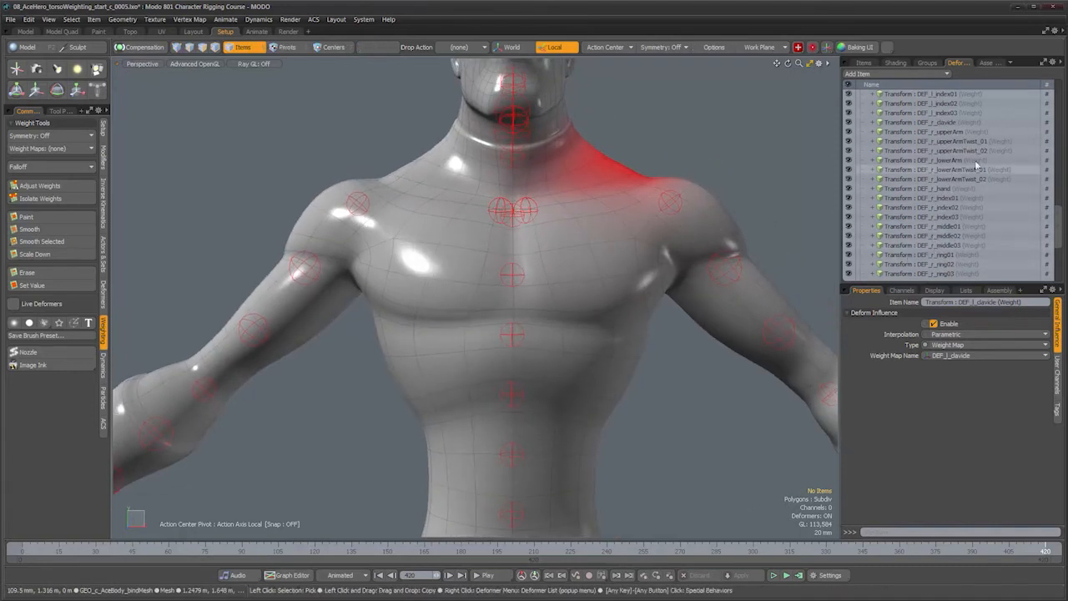
scroll(970, 215, "up", 8)
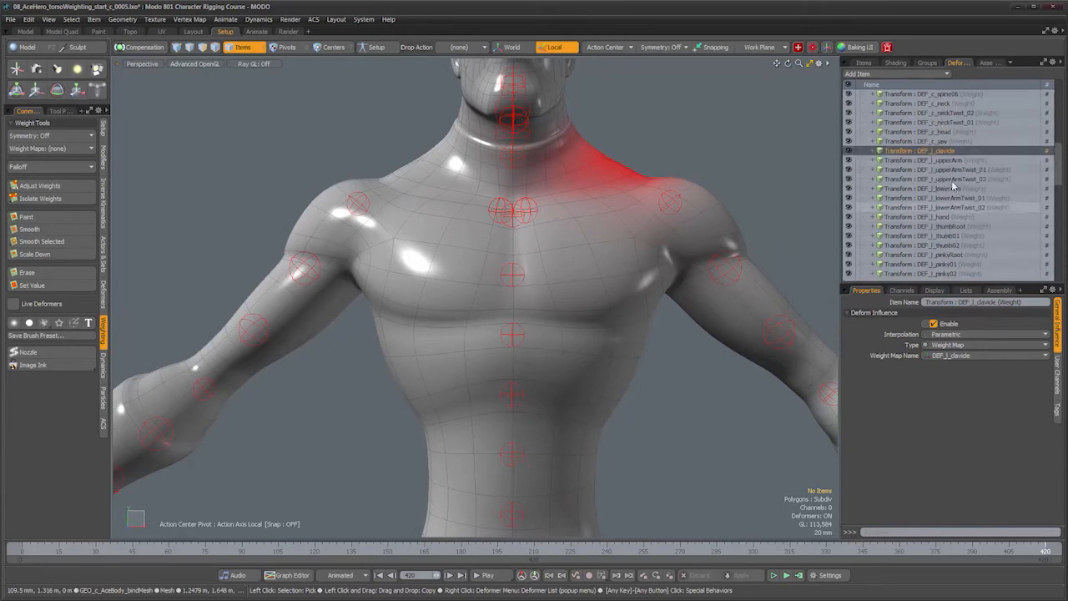
left_click(942, 154, "ctrl")
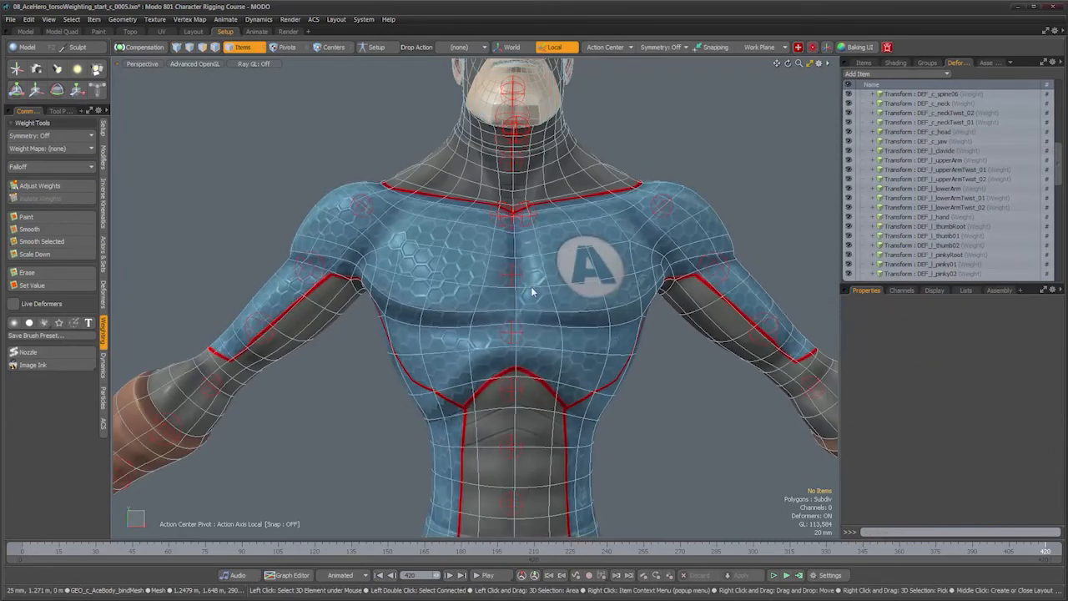
Step: Bring up the list of vertex maps and display DEF_c_spine01 and DEF_c_spine02, inspecting the spine02 weights on waist and chest
middle_click(532, 292)
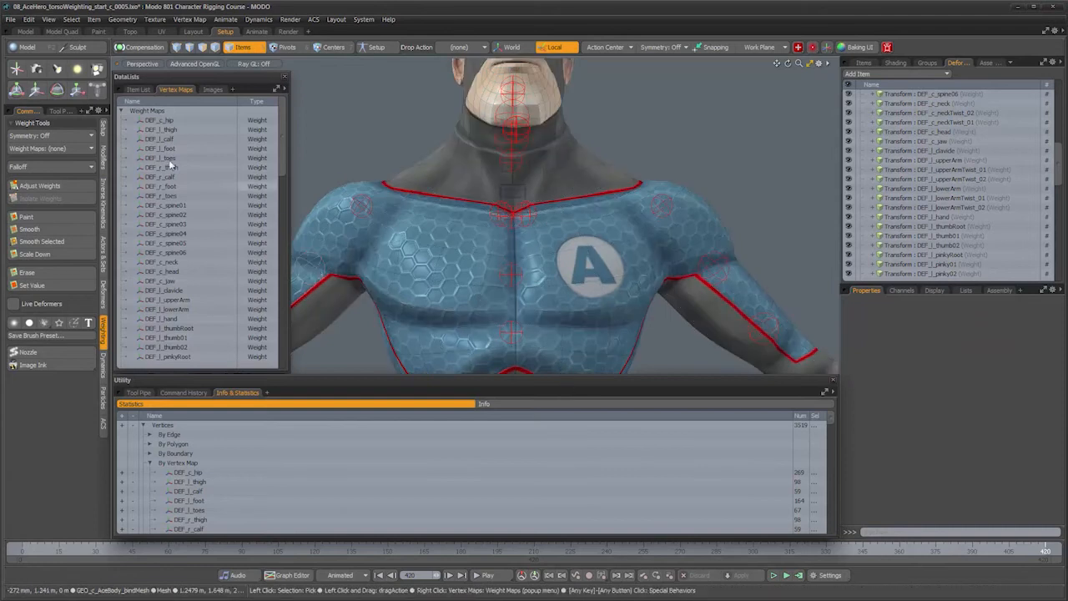
left_click(170, 206)
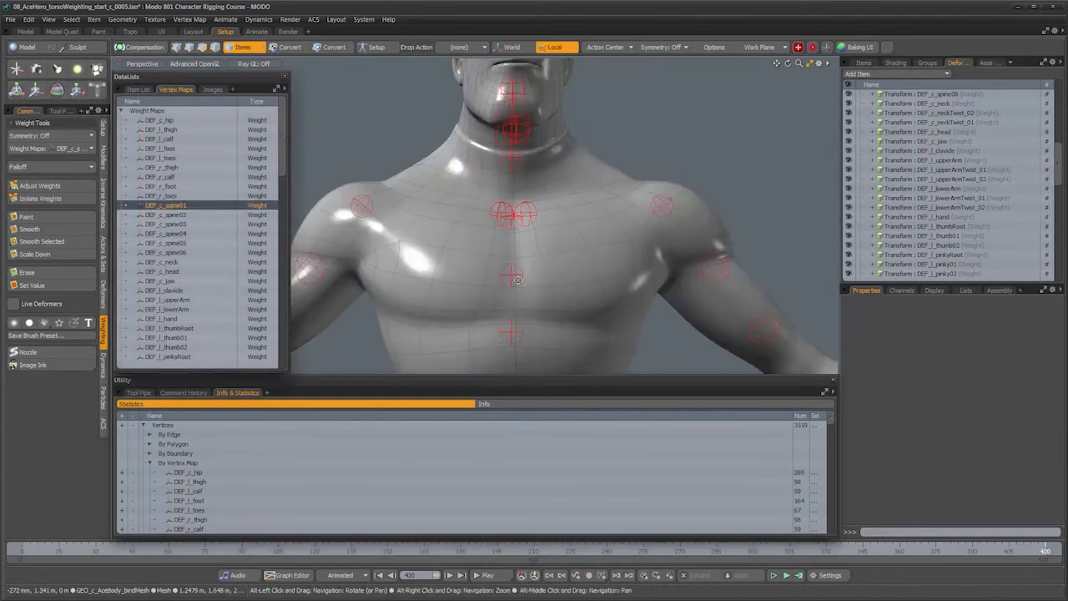
left_click(172, 216)
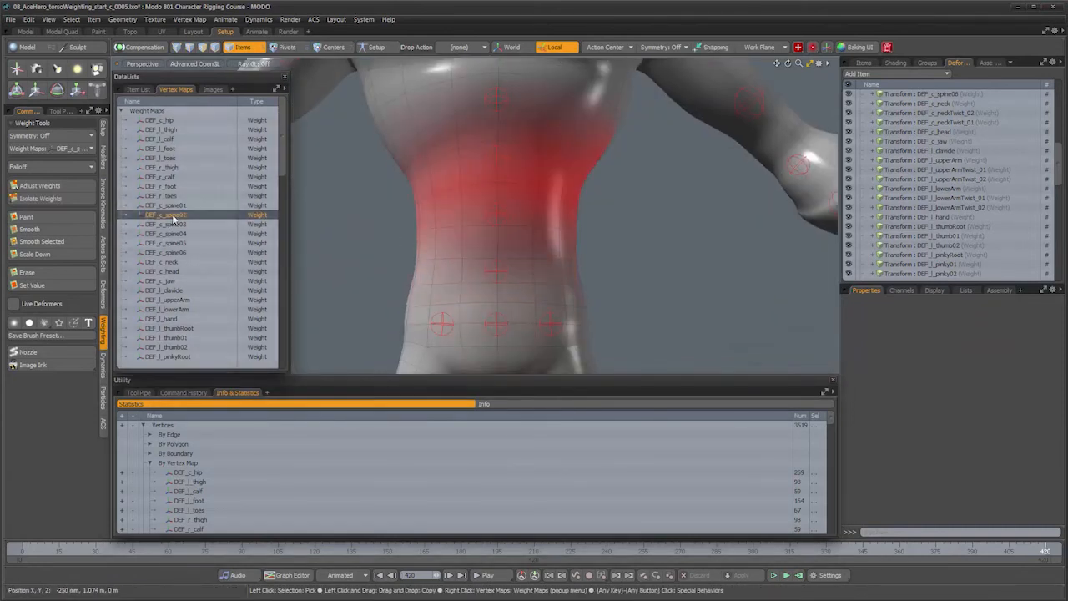
middle_click_drag(565, 171, 552, 257, "alt")
mouse_move(552, 258)
right_mouse_down("alt")
mouse_move(527, 262)
mouse_move(556, 251)
right_mouse_up("alt")
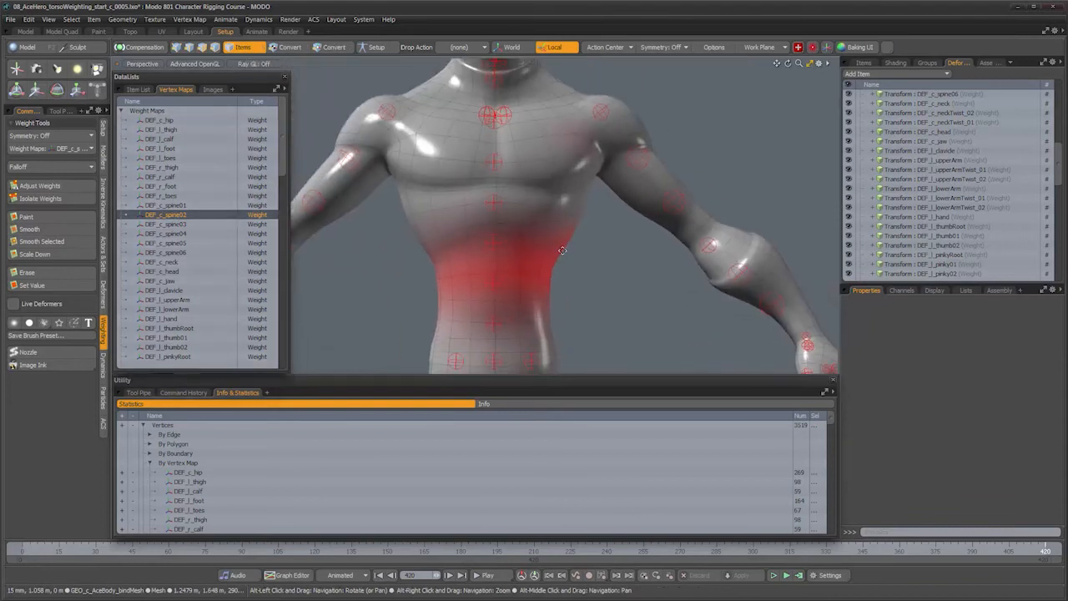
left_click_drag(556, 251, 511, 291, "alt")
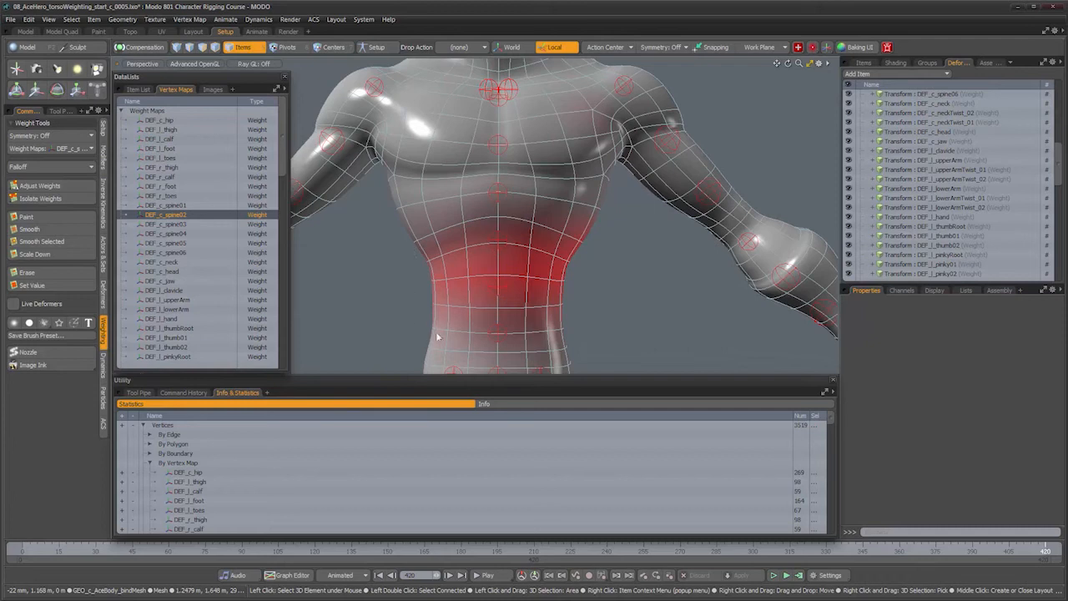
left_click_drag(563, 265, 598, 155, "alt")
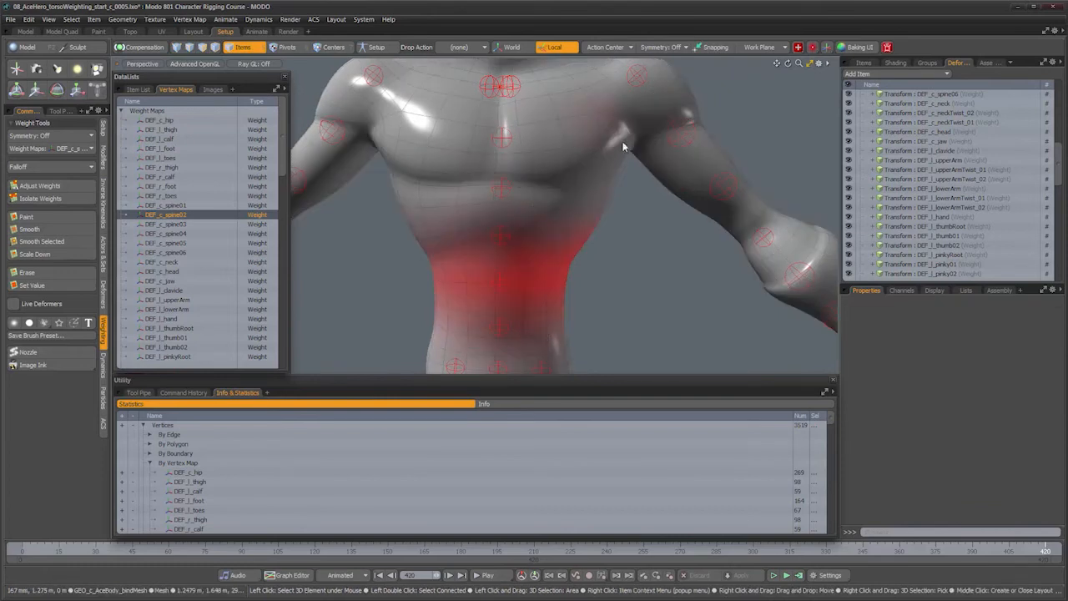
Step: Open the ETEREA weight tools and examine the uneven DEF_c_spine02 weights across the waist, chest and armpits
left_click_drag(652, 311, 620, 303, "alt")
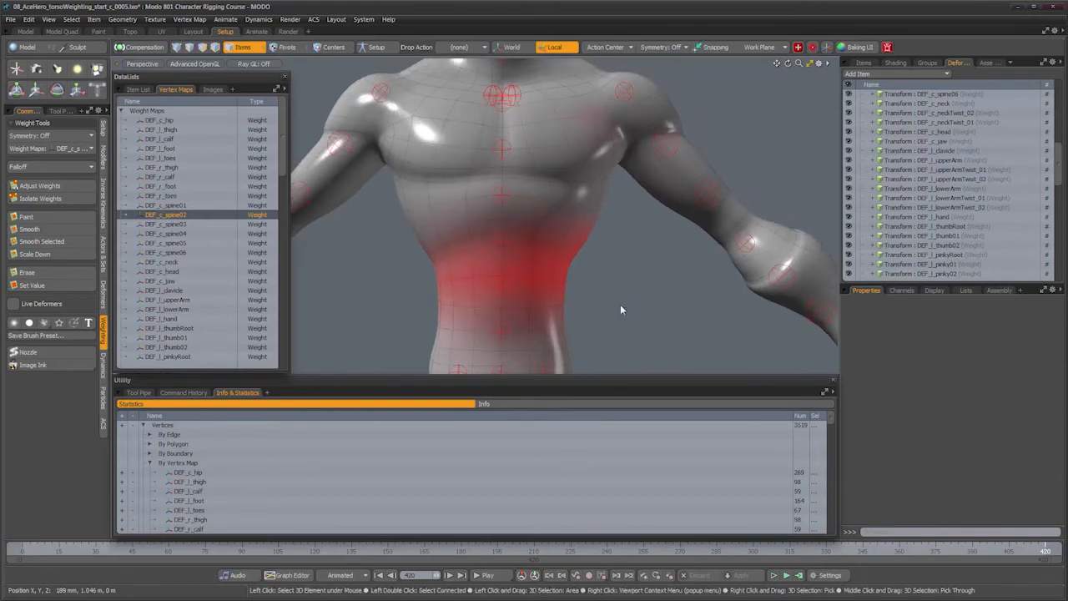
left_click_drag(620, 310, 591, 301, "alt")
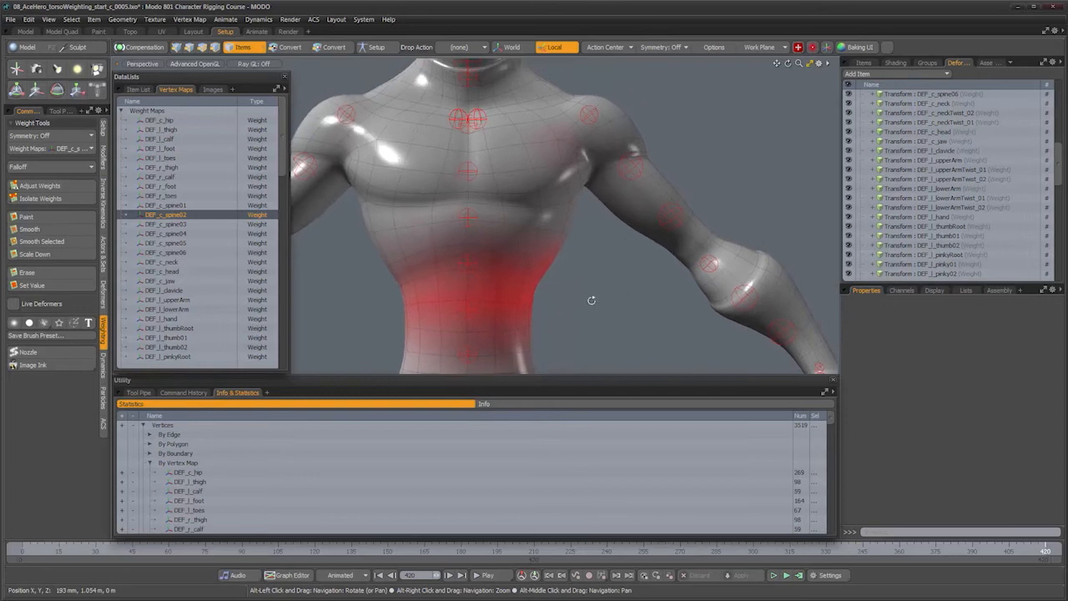
left_click(813, 48)
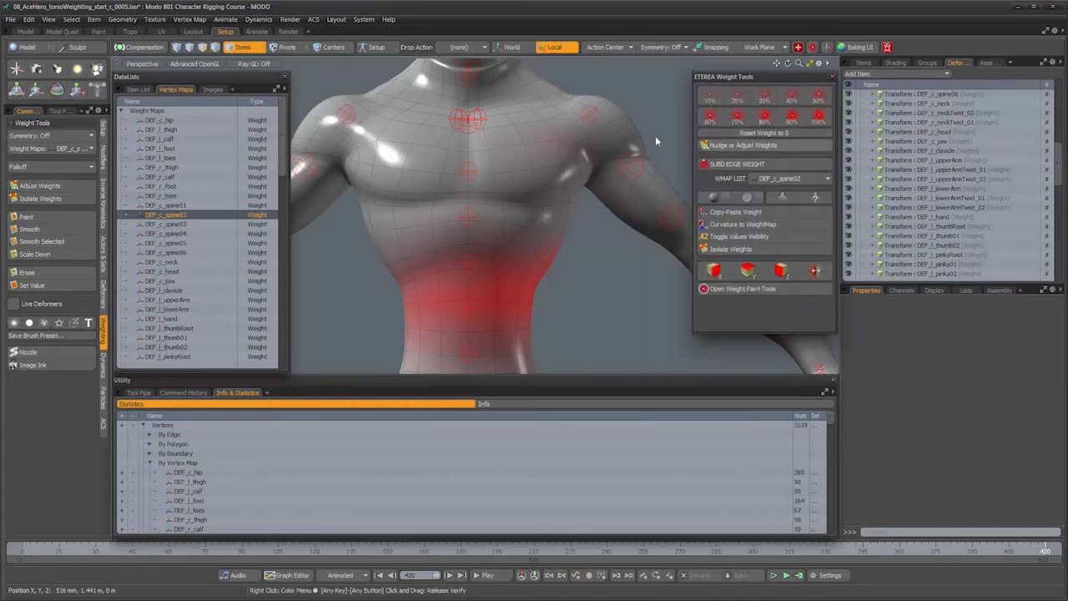
left_click_drag(476, 303, 511, 303, "alt")
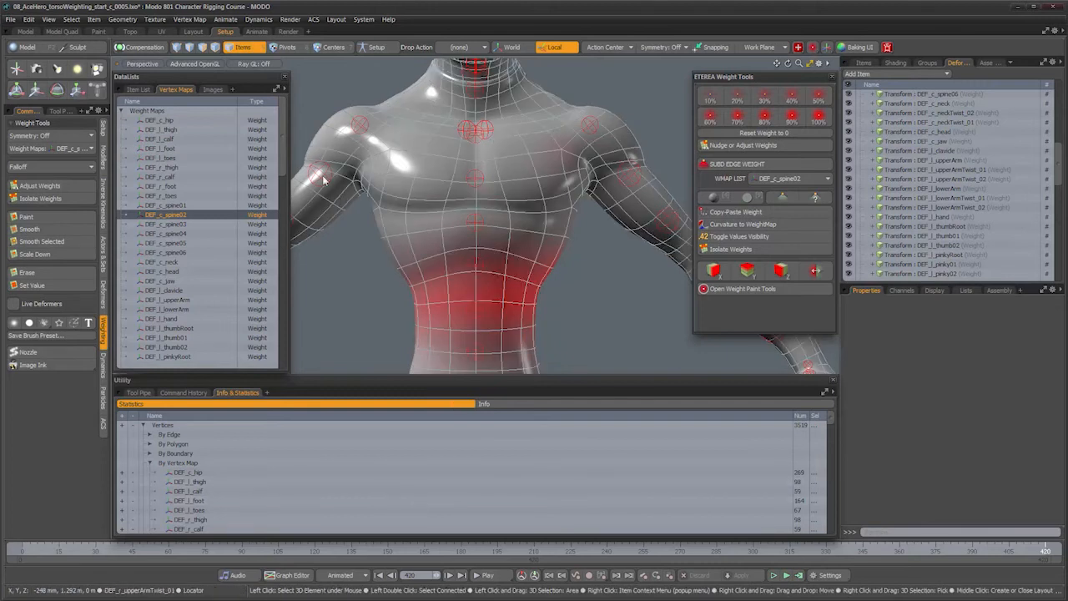
left_click_drag(559, 269, 586, 271, "alt")
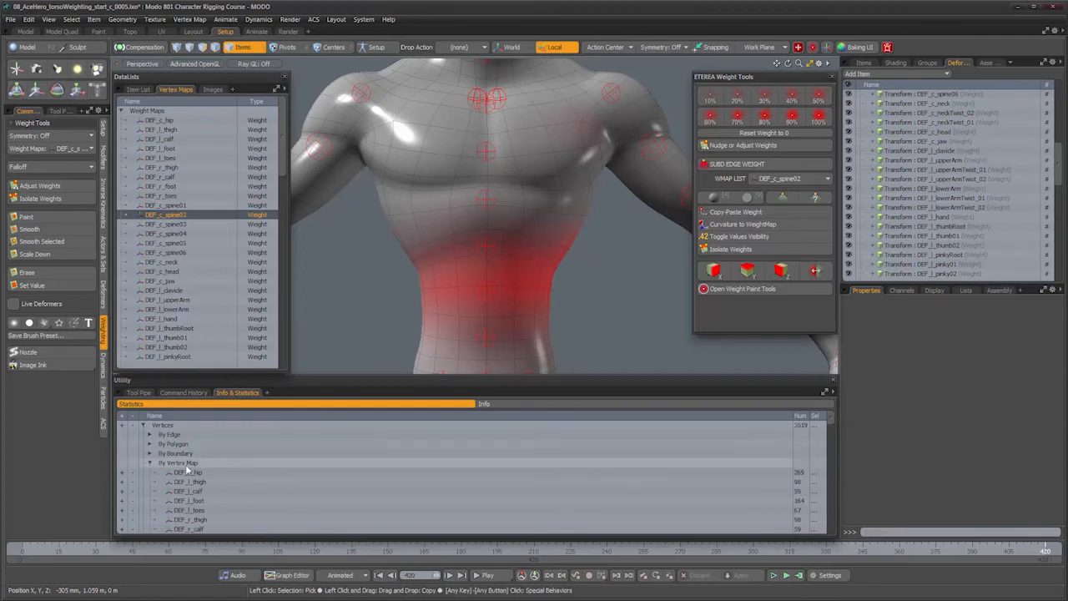
Step: Find DEF_c_spine02 in the vertex map statistics and select all vertices it influences
scroll(218, 499, "down", 4)
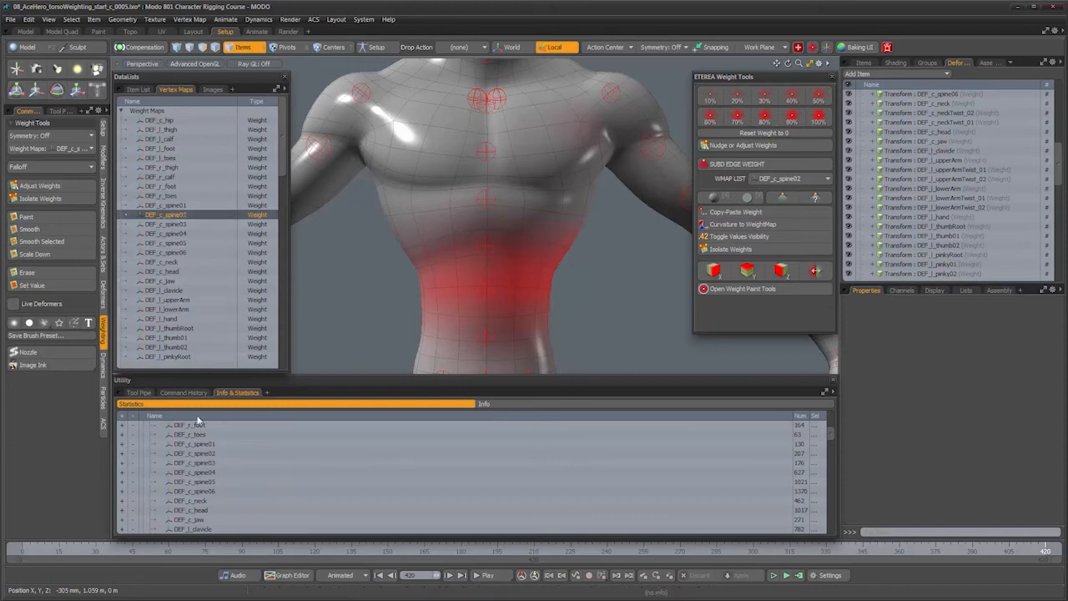
left_click(122, 453)
left_click_drag(522, 226, 538, 222, "alt")
right_click_drag(538, 222, 538, 254, "alt")
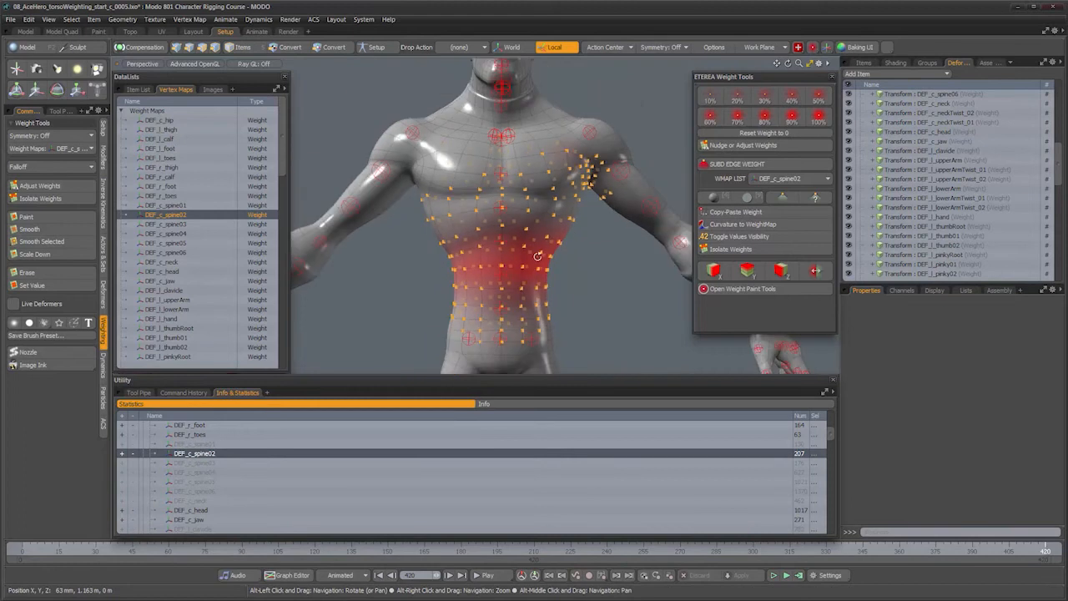
middle_click_drag(539, 255, 531, 226, "alt")
left_click_drag(532, 225, 538, 249, "alt")
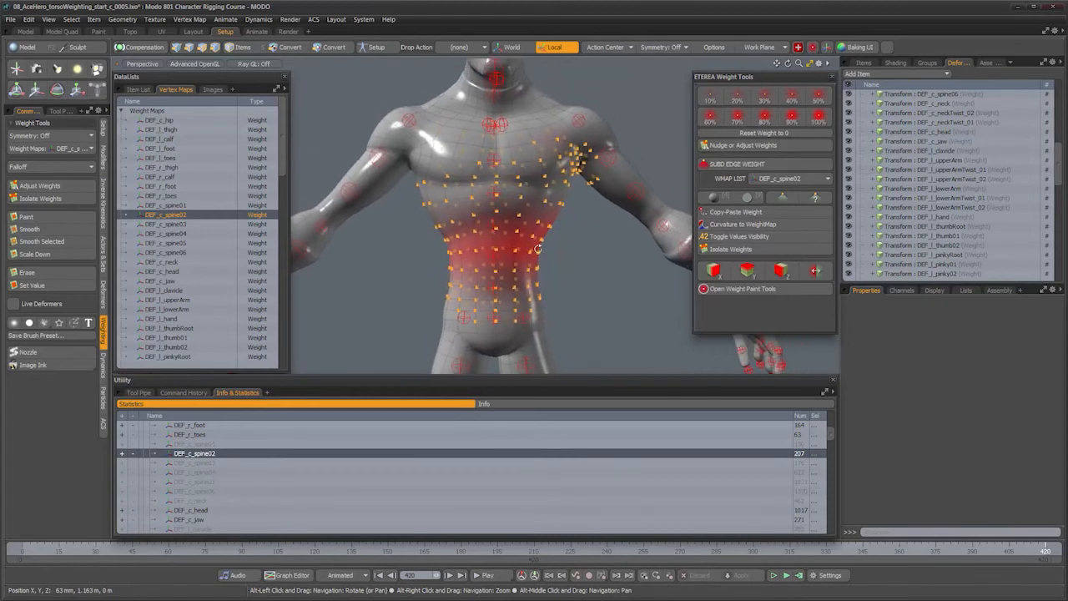
Step: In front view, add the matching torso and armpit vertices so the selection covers both sides of the body
key("ctrl+space")
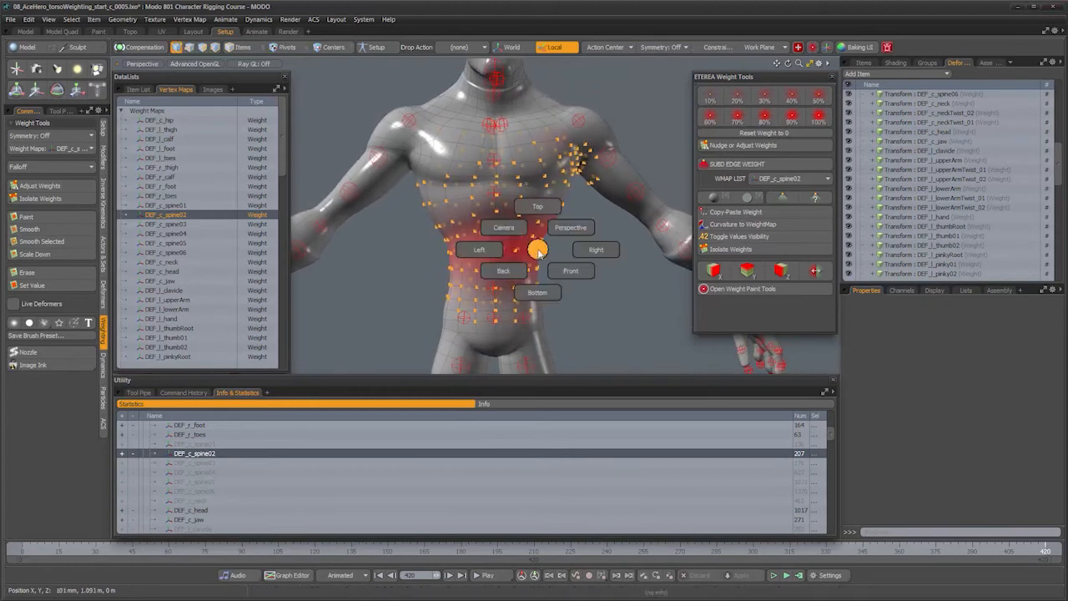
left_click(569, 271)
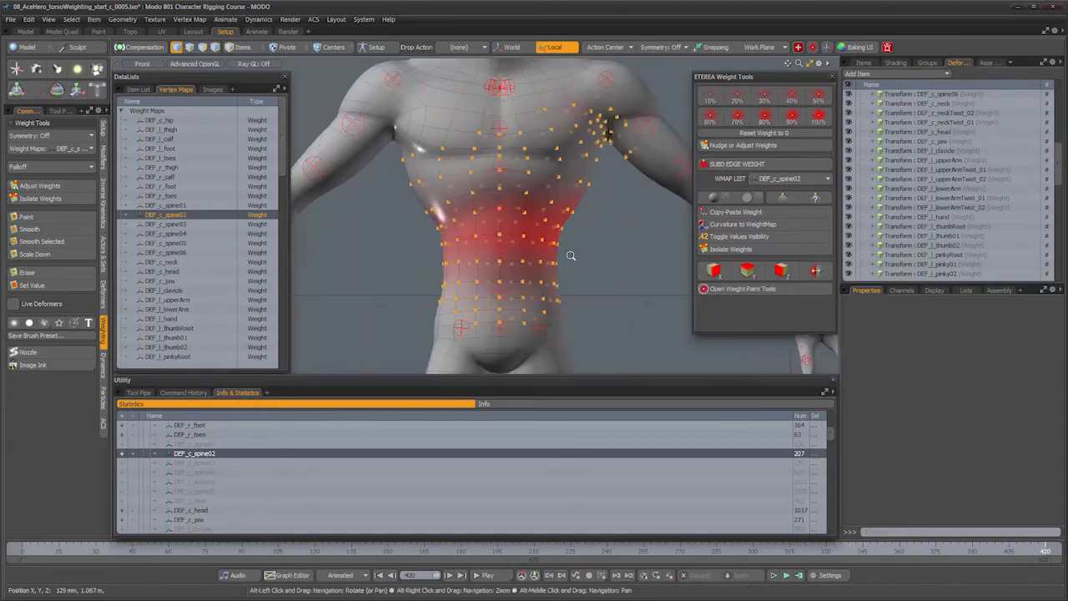
right_click_drag(571, 256, 536, 266, "alt")
left_click_drag(535, 265, 567, 109, "alt")
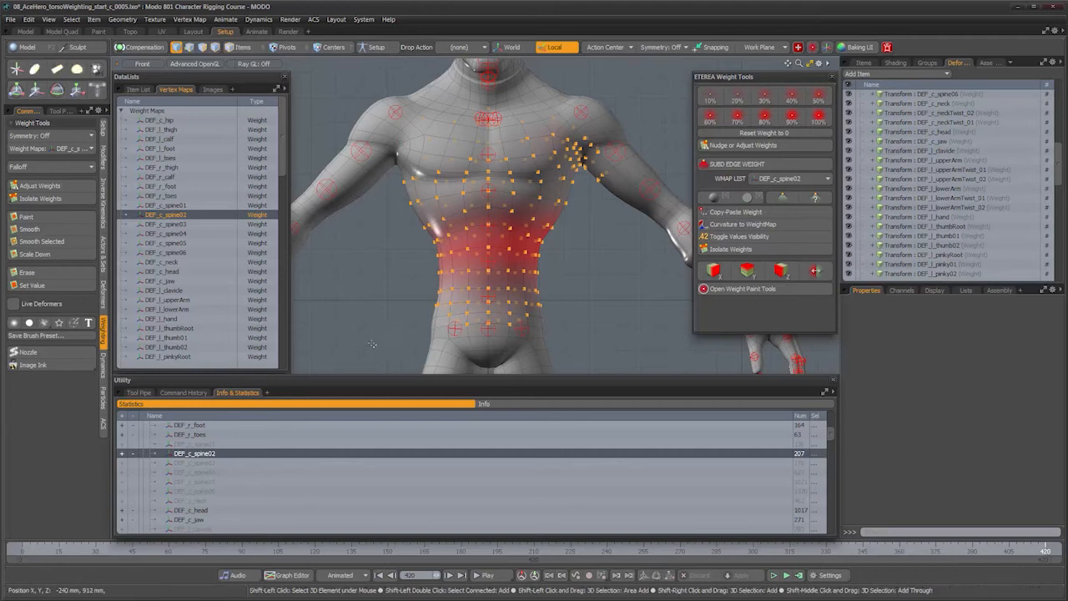
mouse_move(424, 333)
right_mouse_down("shift")
mouse_move(576, 331)
mouse_move(423, 330)
right_mouse_up("shift")
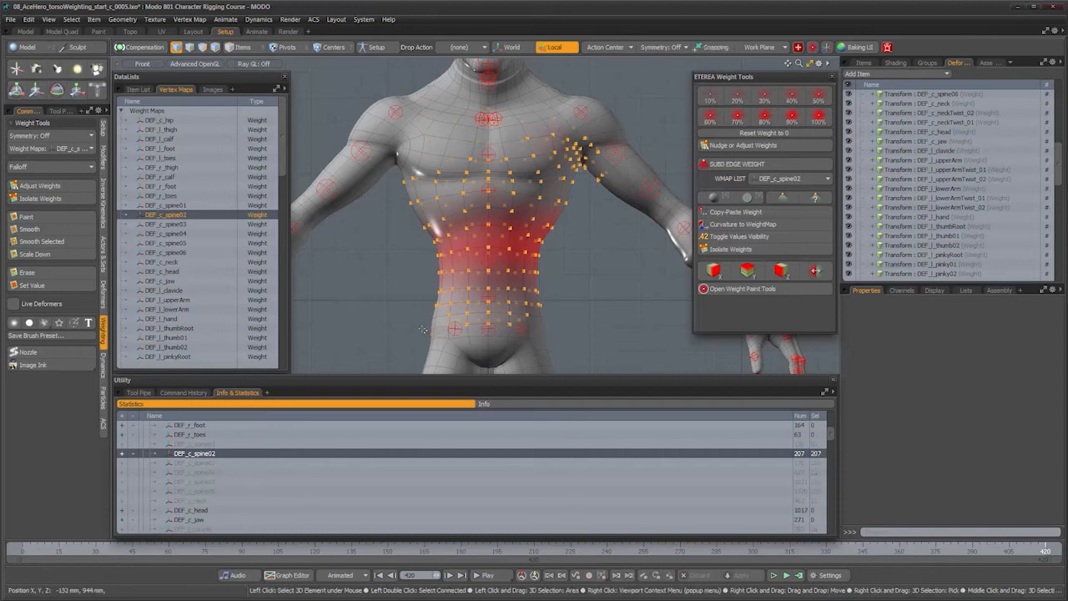
mouse_move(570, 237)
right_mouse_down("shift")
mouse_move(619, 171)
mouse_move(606, 139)
mouse_move(572, 116)
mouse_move(435, 113)
mouse_move(395, 130)
mouse_move(361, 171)
mouse_move(389, 232)
right_mouse_up("shift")
Step: Copy the DEF_c_spine02 weights and create a new weight map named tmp_spine02
mouse_move(546, 260)
left_mouse_down("alt")
mouse_move(535, 286)
mouse_move(538, 277)
left_mouse_up("alt")
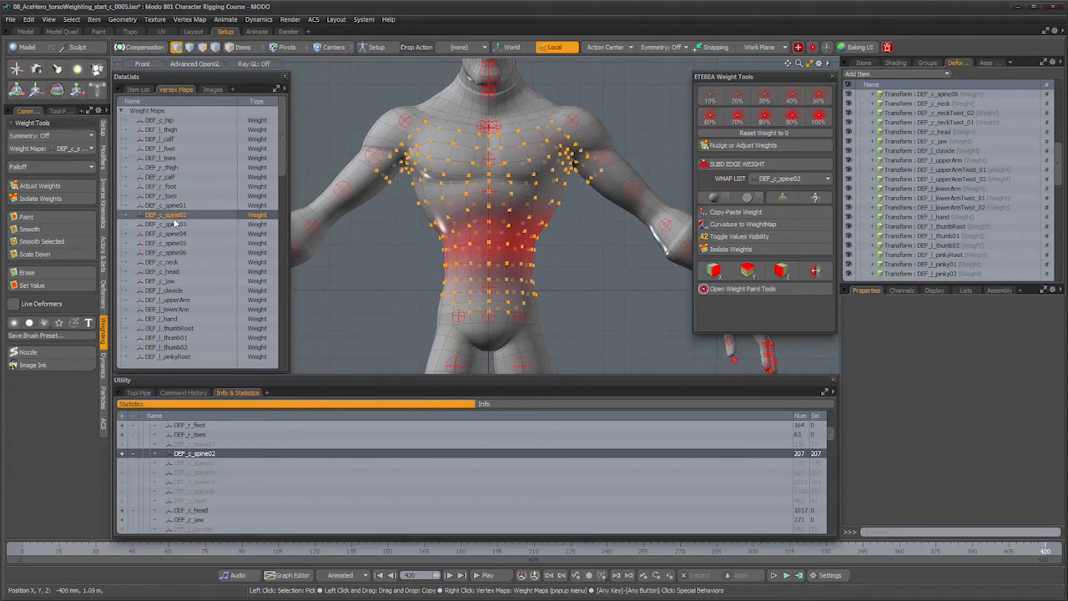
left_click(716, 271)
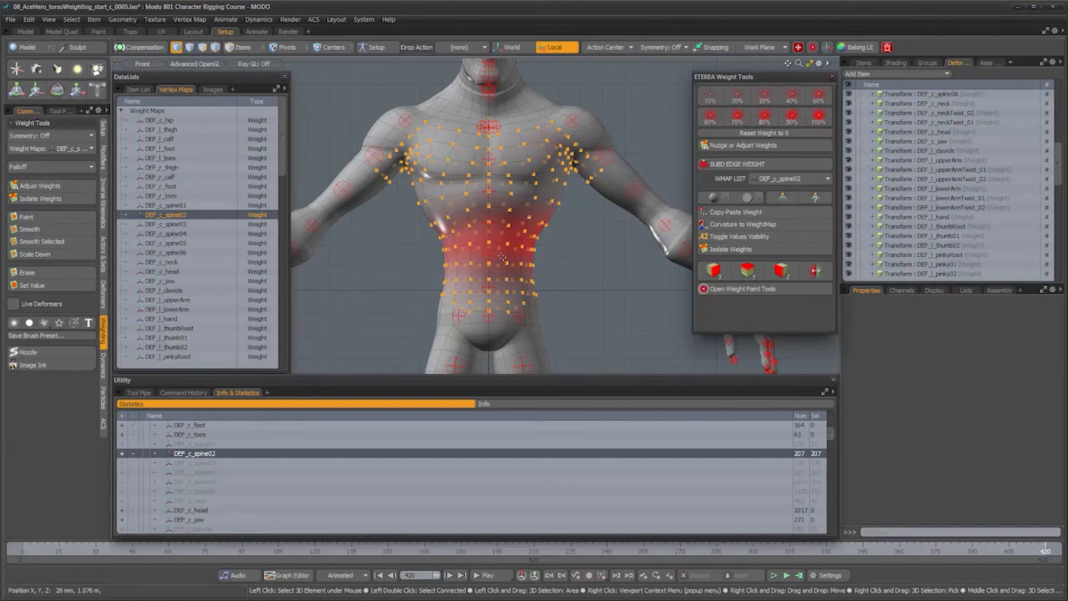
right_click(171, 217)
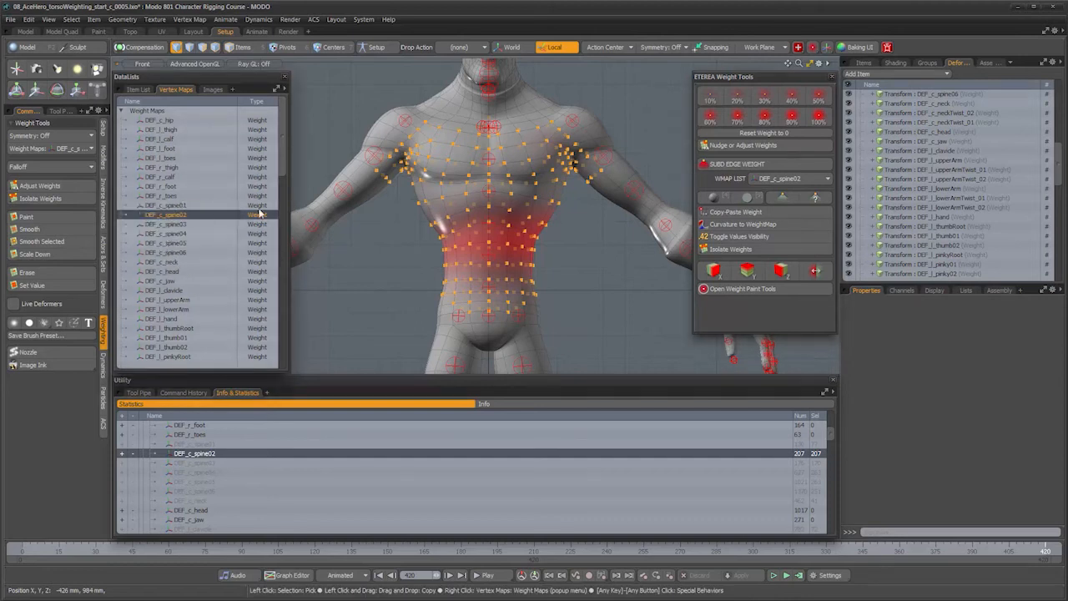
left_click_drag(282, 167, 283, 360)
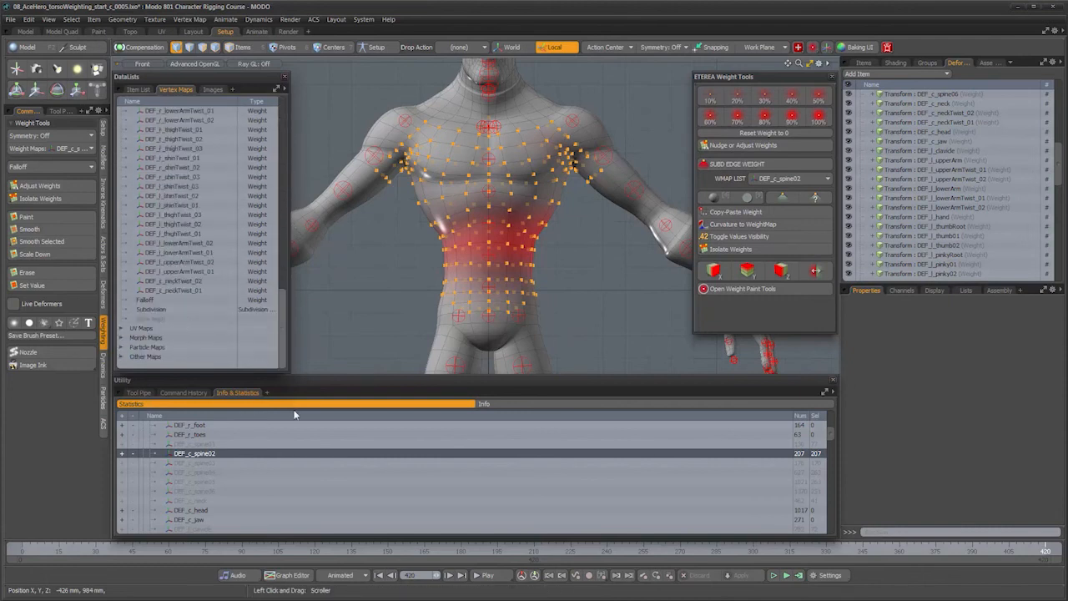
left_click(151, 320)
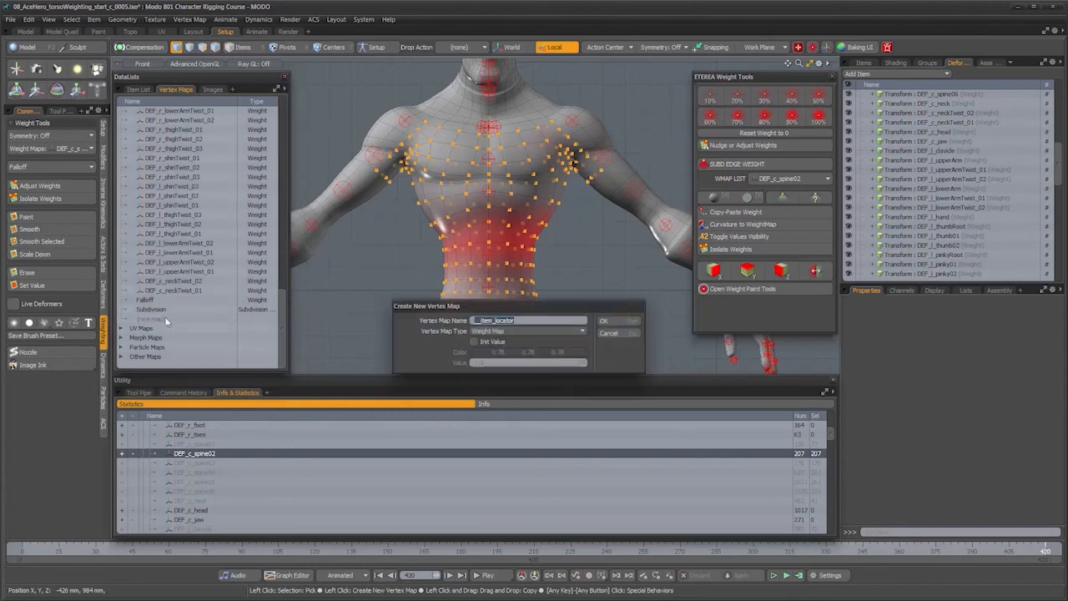
type("tors")
key("Return")
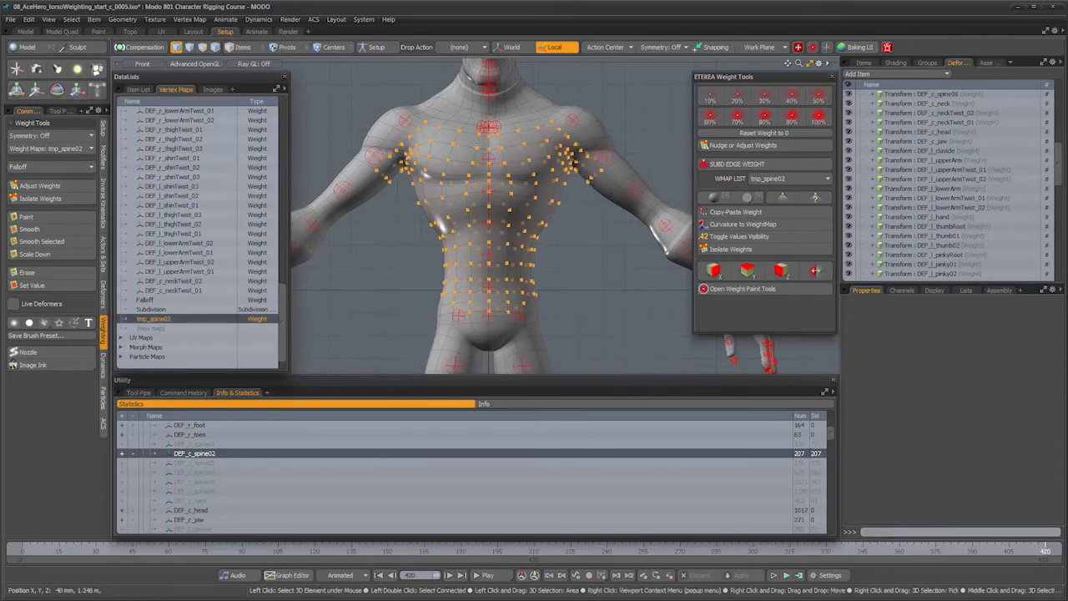
Step: Paste the copied weights into tmp_spine02 and mirror that map across X
left_click(154, 329)
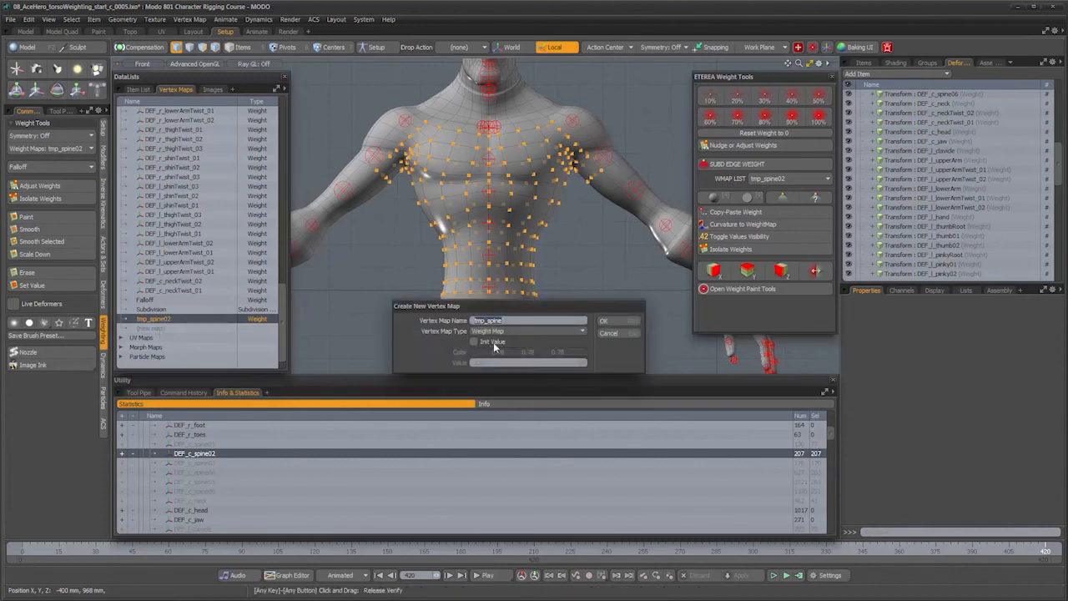
left_click(617, 335)
right_click(163, 322)
left_click(156, 342)
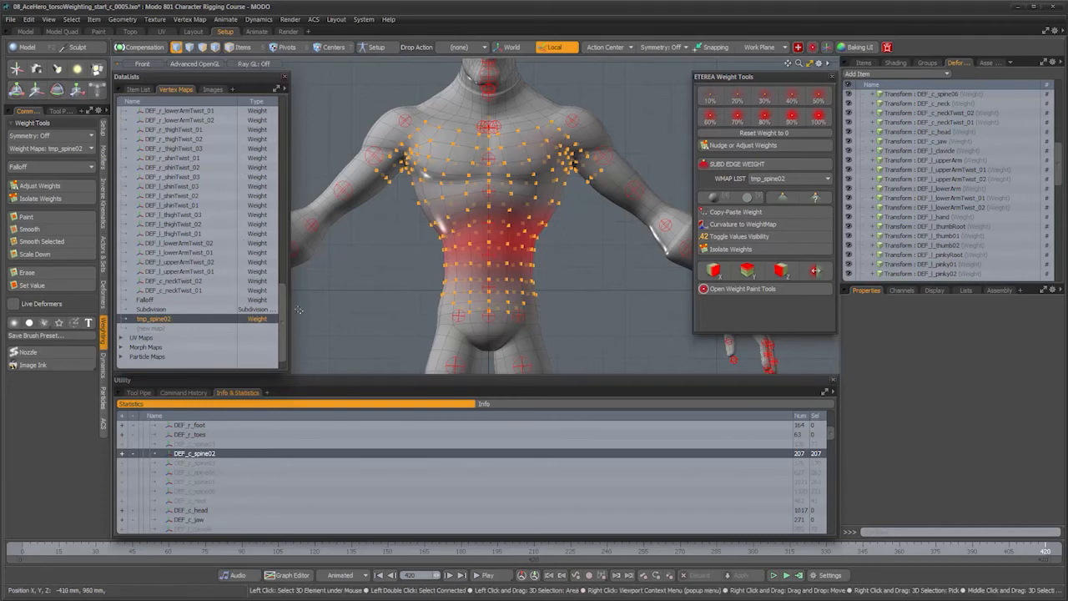
left_click(717, 273)
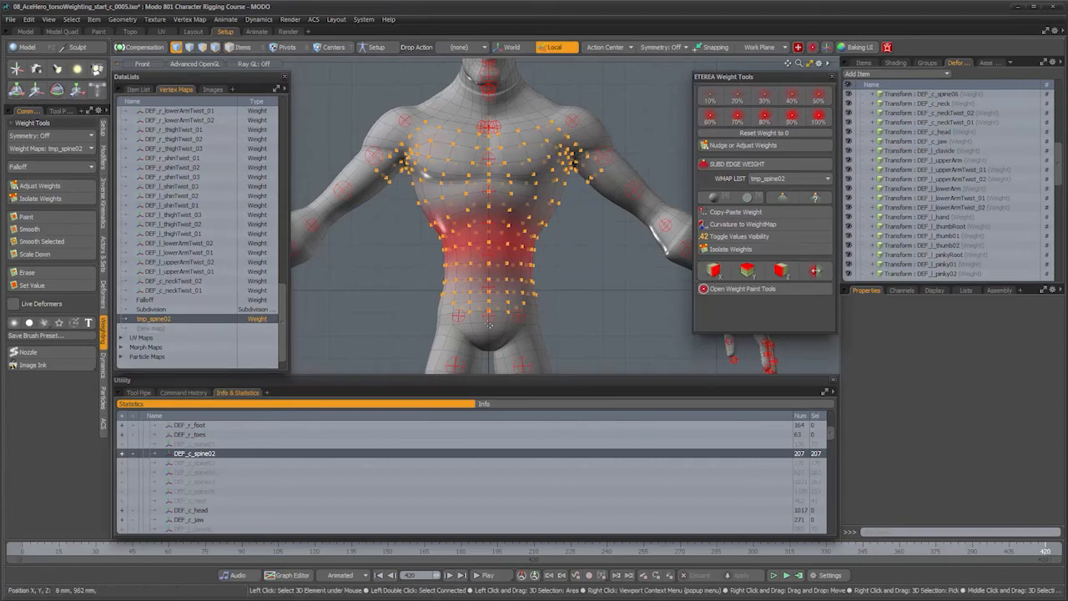
Step: Change the lasso style and deselect the vertices on the character's right half and centre line
right_click(368, 88)
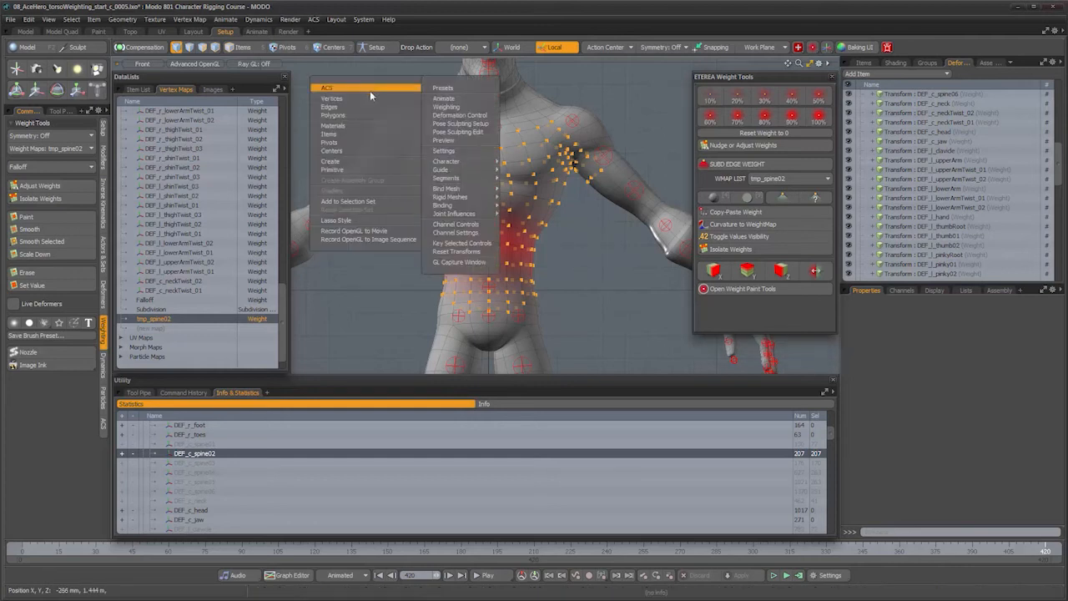
mouse_move(379, 220)
left_click(436, 230)
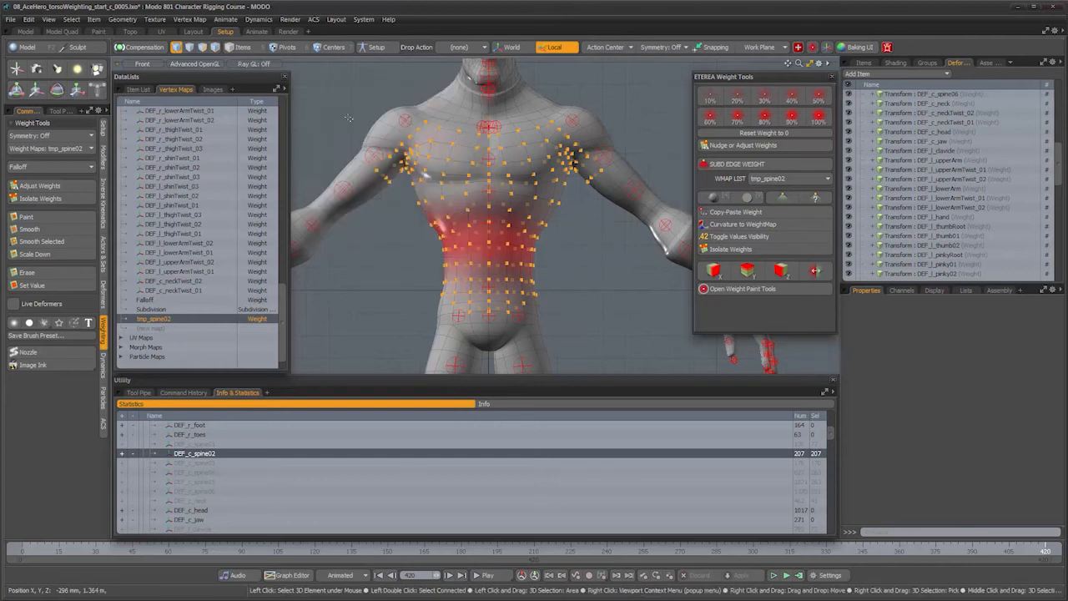
mouse_move(330, 84)
right_mouse_down("ctrl")
mouse_move(384, 273)
mouse_move(427, 326)
mouse_move(493, 354)
right_mouse_up("ctrl")
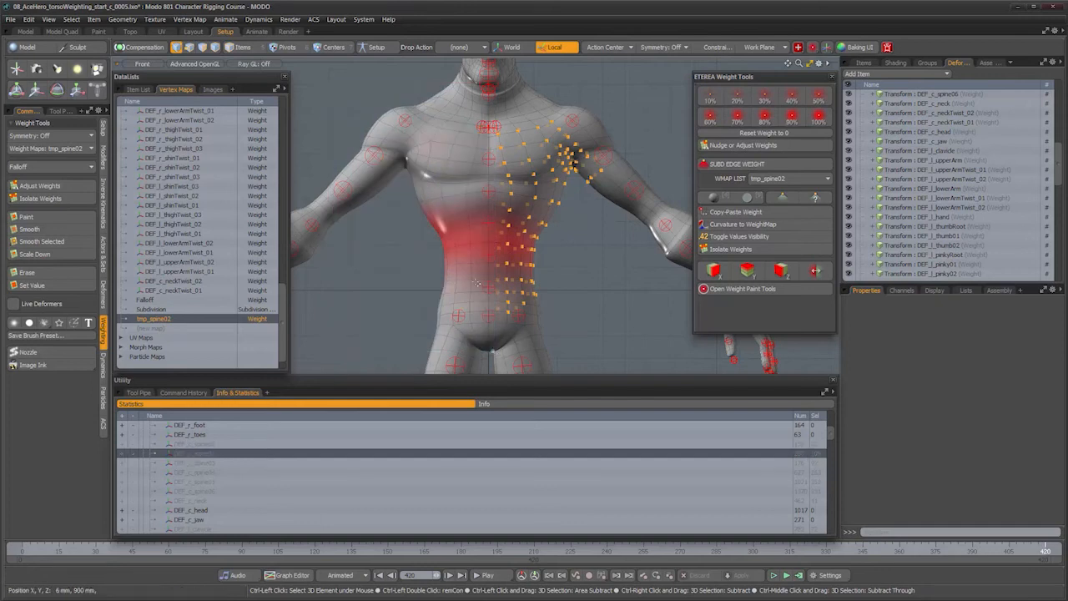
Step: Copy the mirrored tmp_spine02 weights and paste them into DEF_c_spine02 for the selected left-side vertices
right_click(150, 318)
left_click(146, 336)
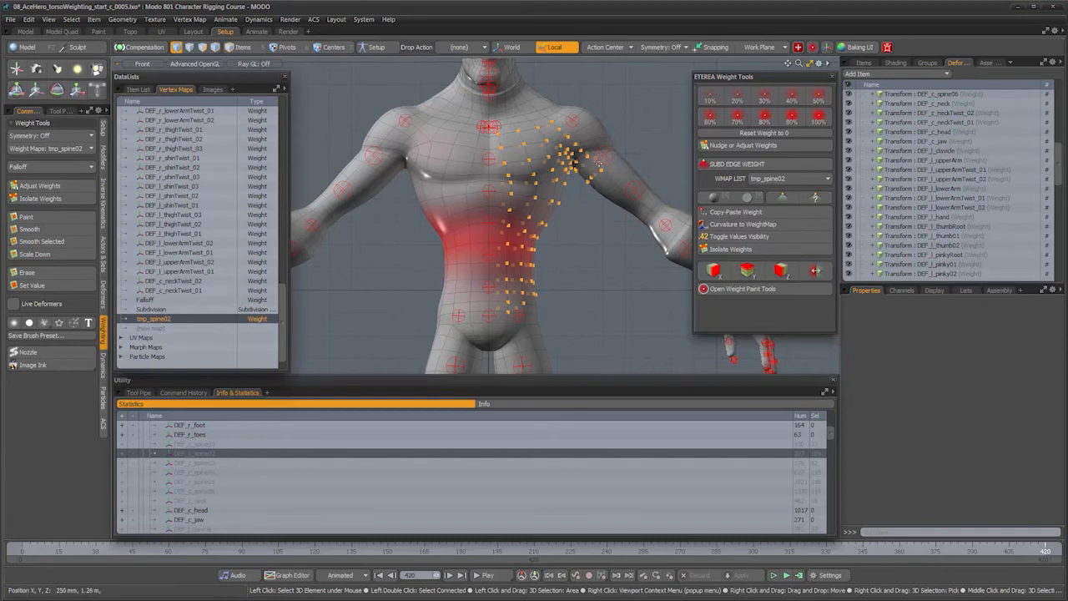
left_click_drag(283, 338, 266, 167)
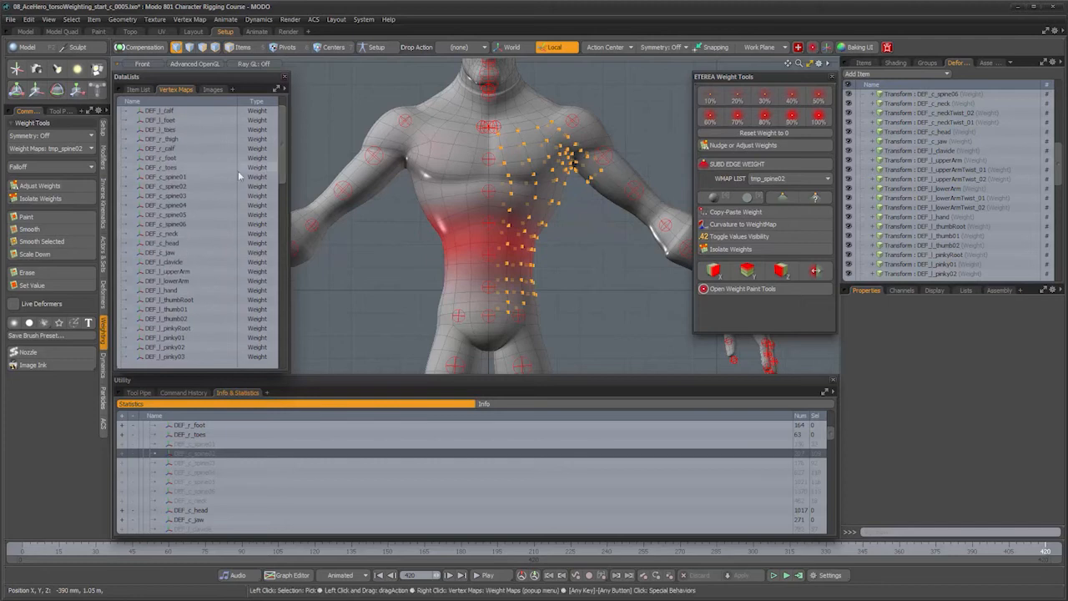
left_click(172, 191)
mouse_move(530, 236)
right_mouse_down("alt")
mouse_move(551, 239)
mouse_move(517, 241)
right_mouse_up("alt")
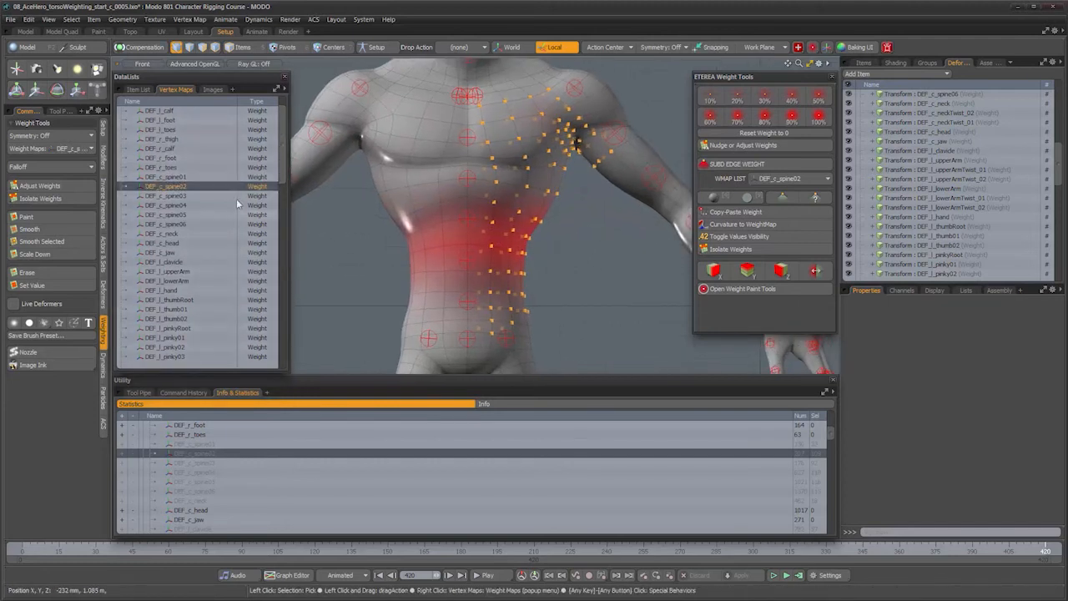
right_click(132, 186)
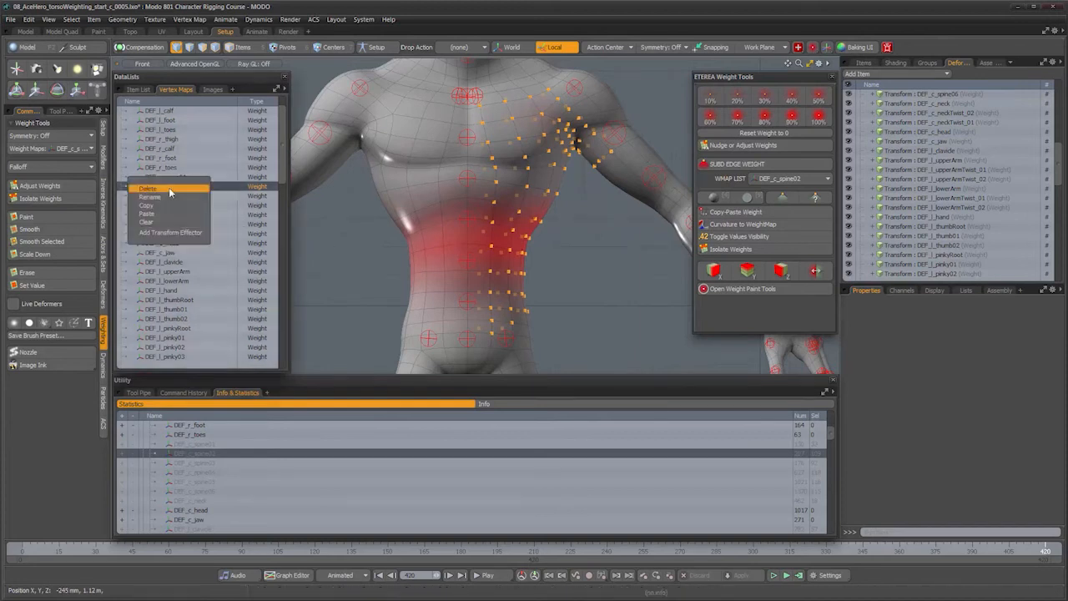
left_click(169, 216)
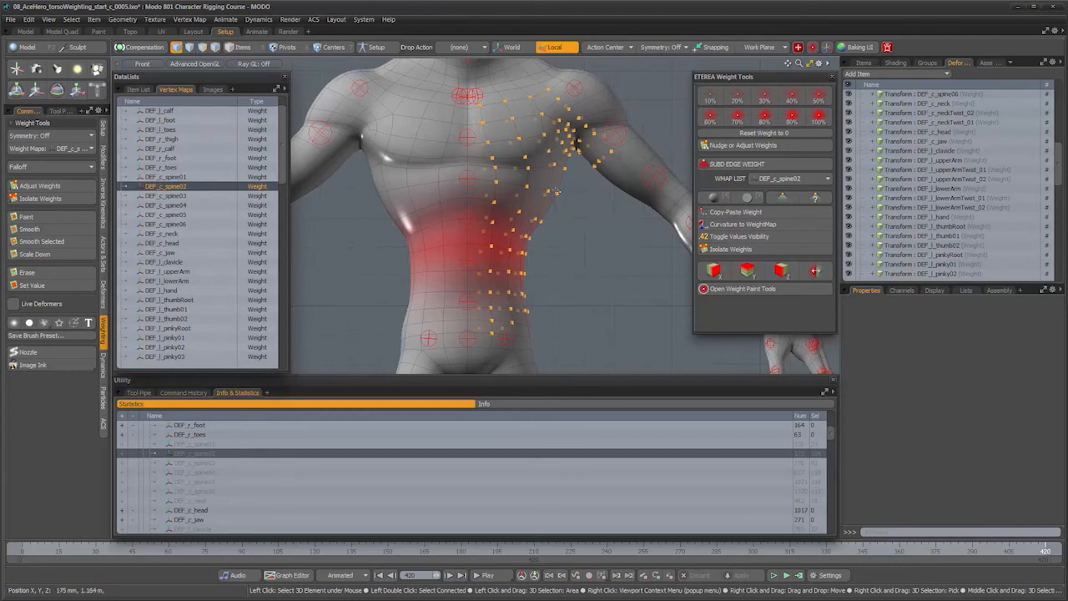
Step: Clear the vertex selection and return to perspective view to inspect DEF_c_spine02 on both sides of the torso
left_click(579, 261)
key("ctrl+space")
left_click(598, 248)
left_click_drag(485, 264, 601, 272, "alt")
left_click(179, 187)
left_click_drag(525, 281, 543, 301, "alt")
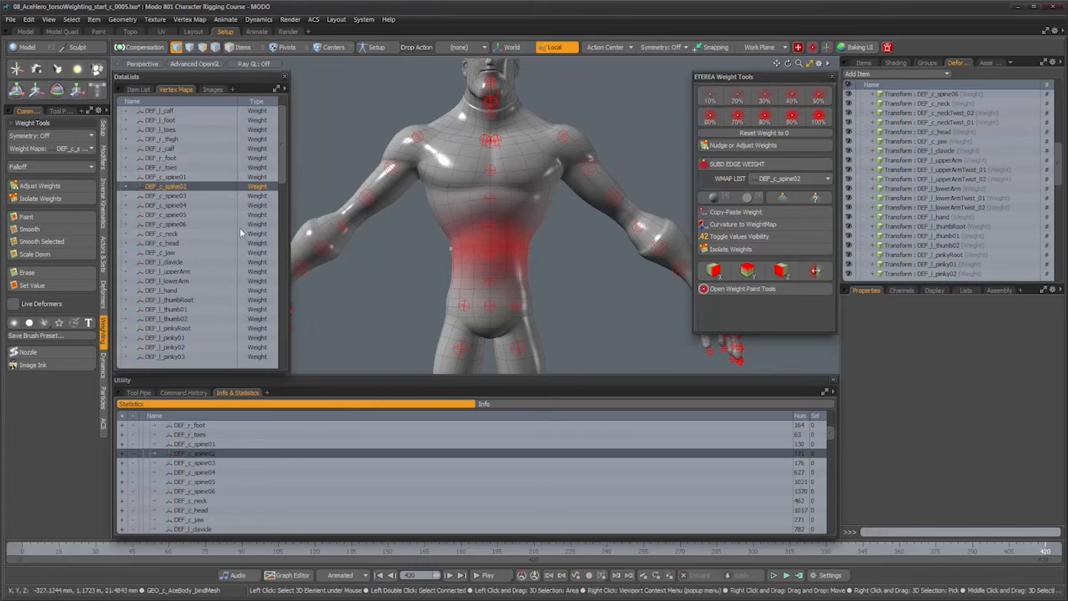
Step: Look at the symmetry axis options and recheck the DEF_c_spine02 weights around the waist
left_click(661, 49)
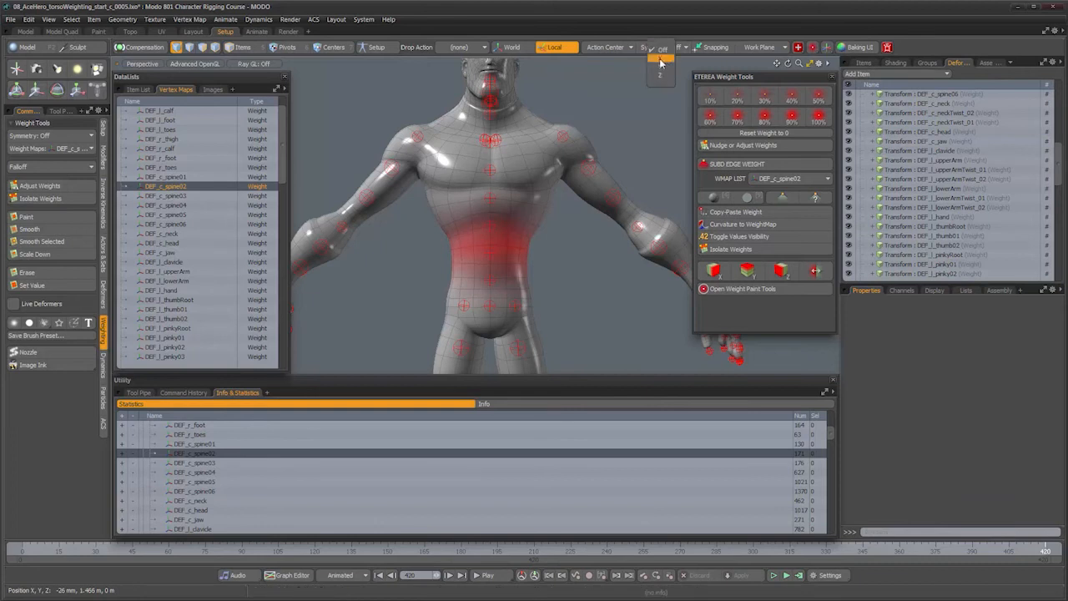
left_click(661, 50)
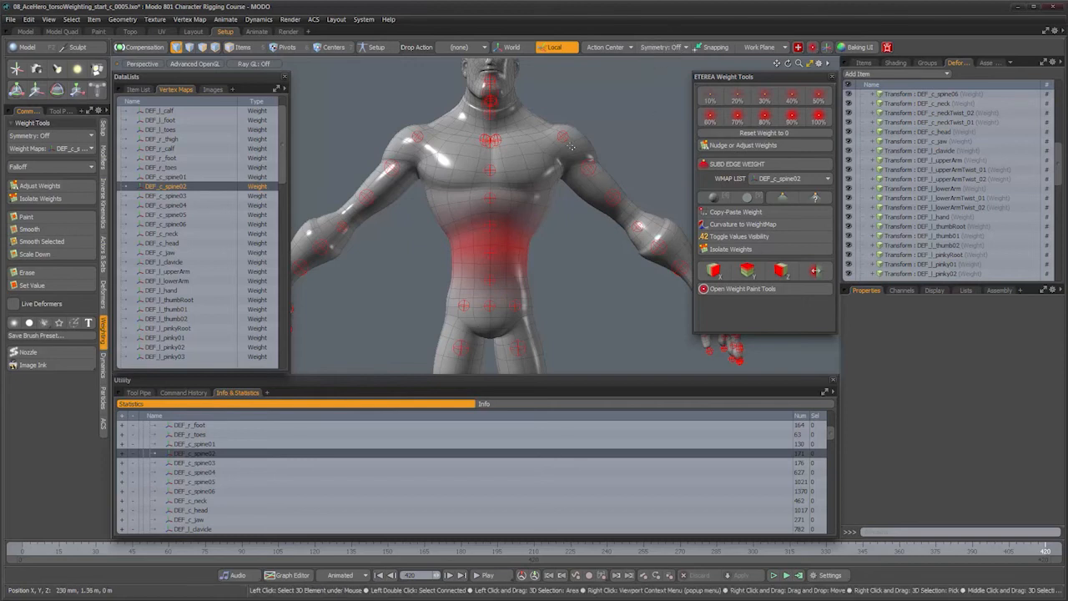
left_click_drag(547, 197, 512, 200, "alt")
right_click_drag(515, 222, 543, 225, "alt")
left_click_drag(543, 226, 548, 225, "alt")
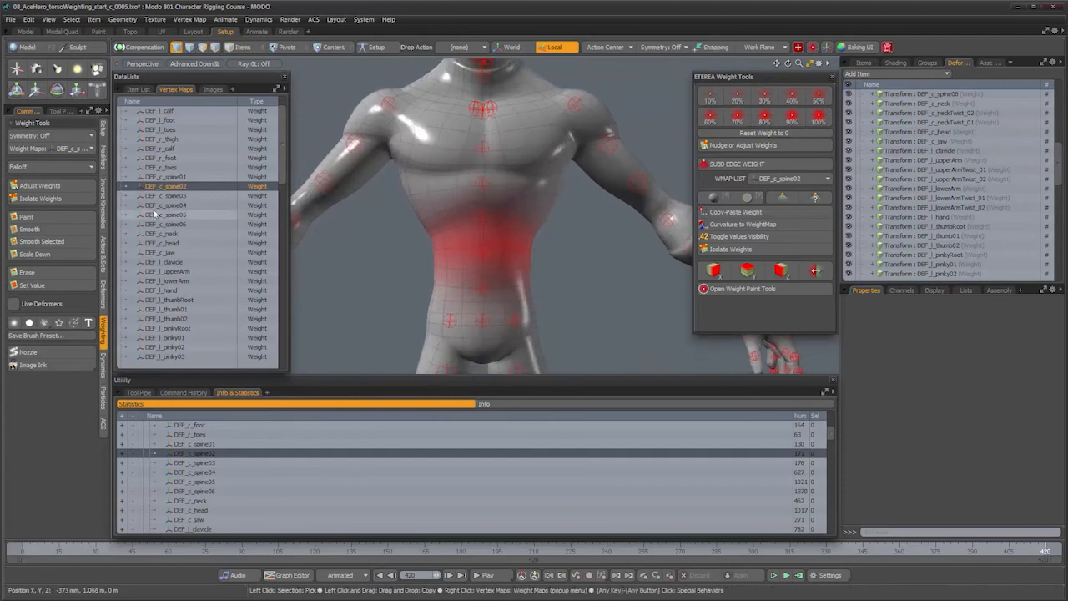
Step: Select all vertices weighted to DEF_c_spine01, switch to front view, and copy the map's weights
left_click(166, 177)
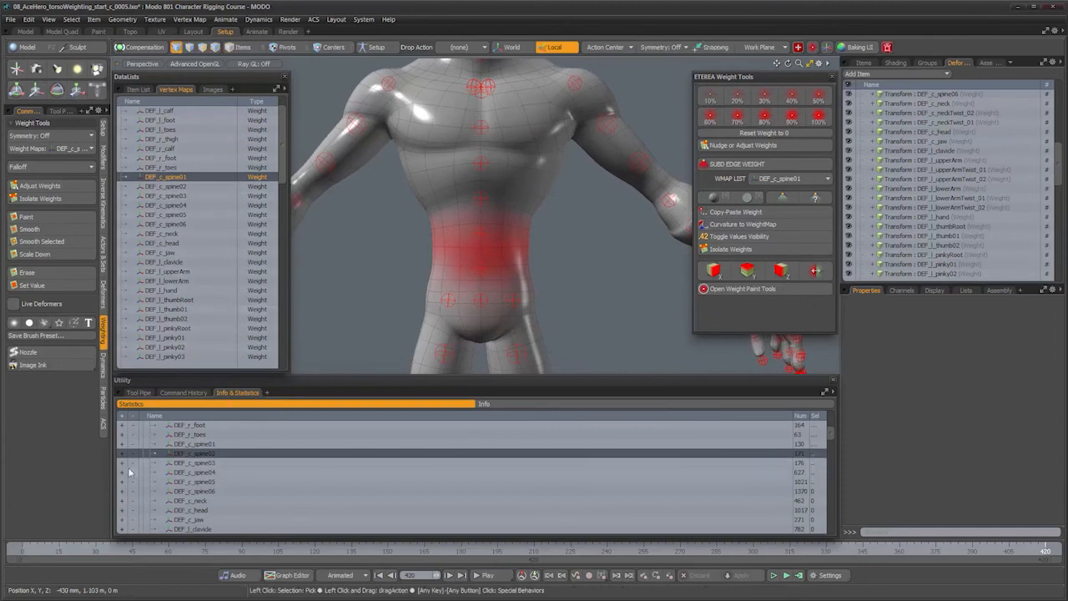
left_click(122, 444)
key("ctrl+space")
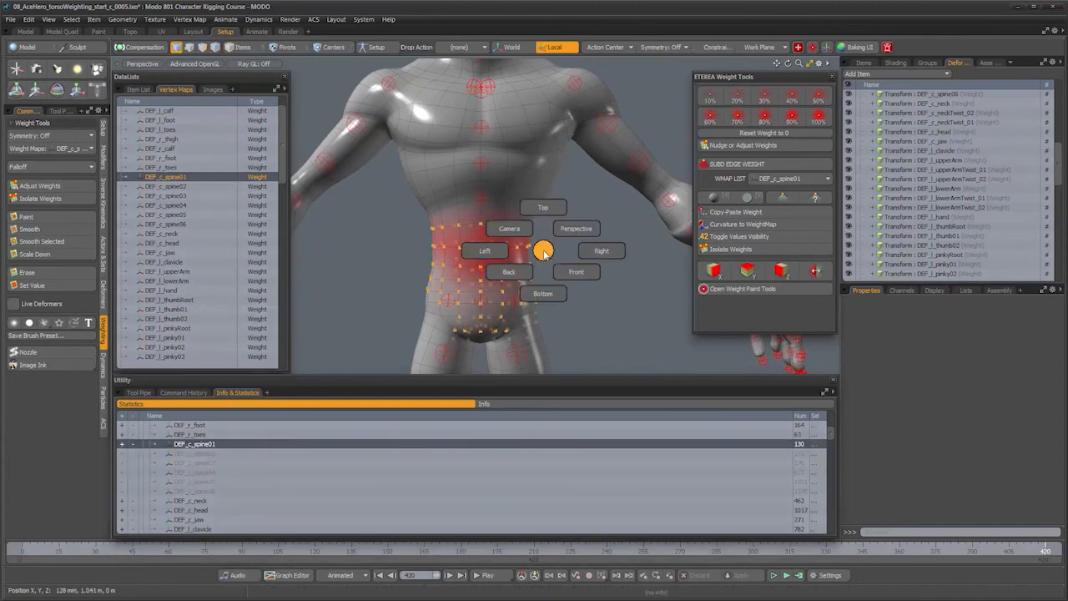
left_click(574, 271)
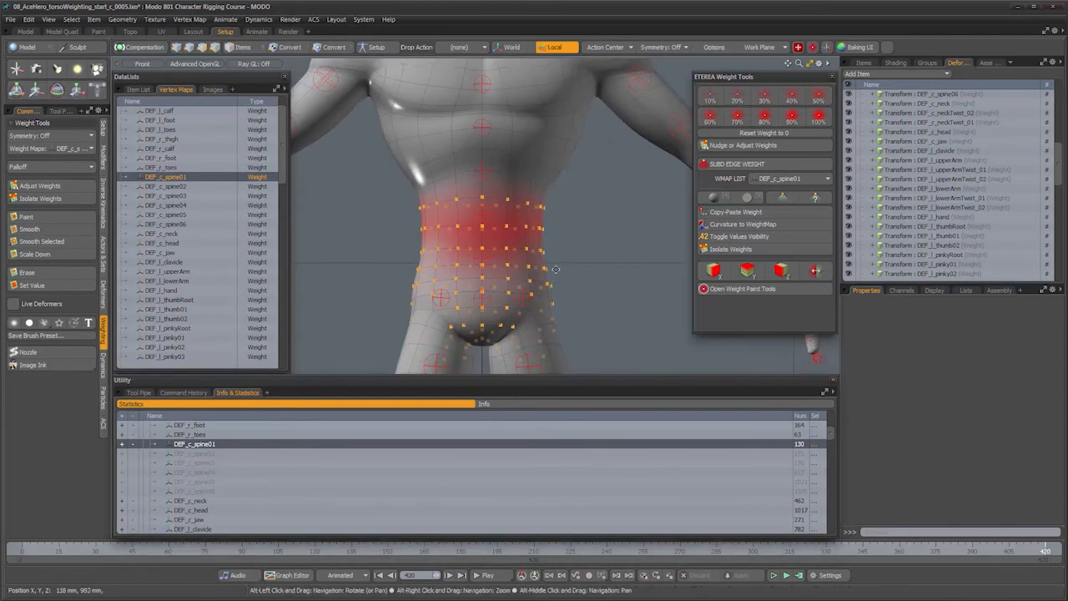
left_click_drag(549, 290, 362, 347, "alt")
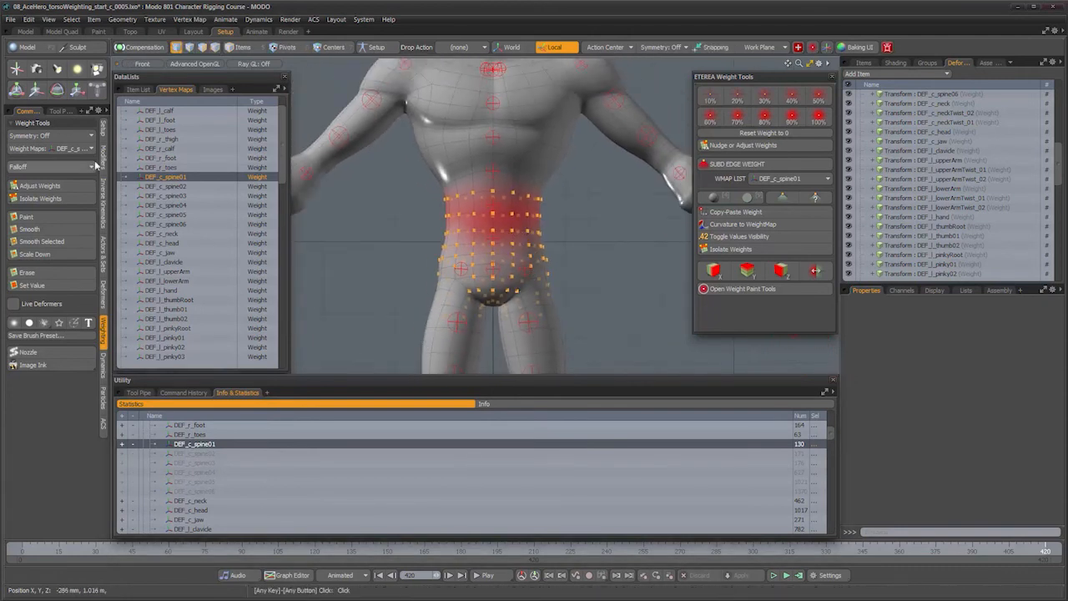
right_click(127, 177)
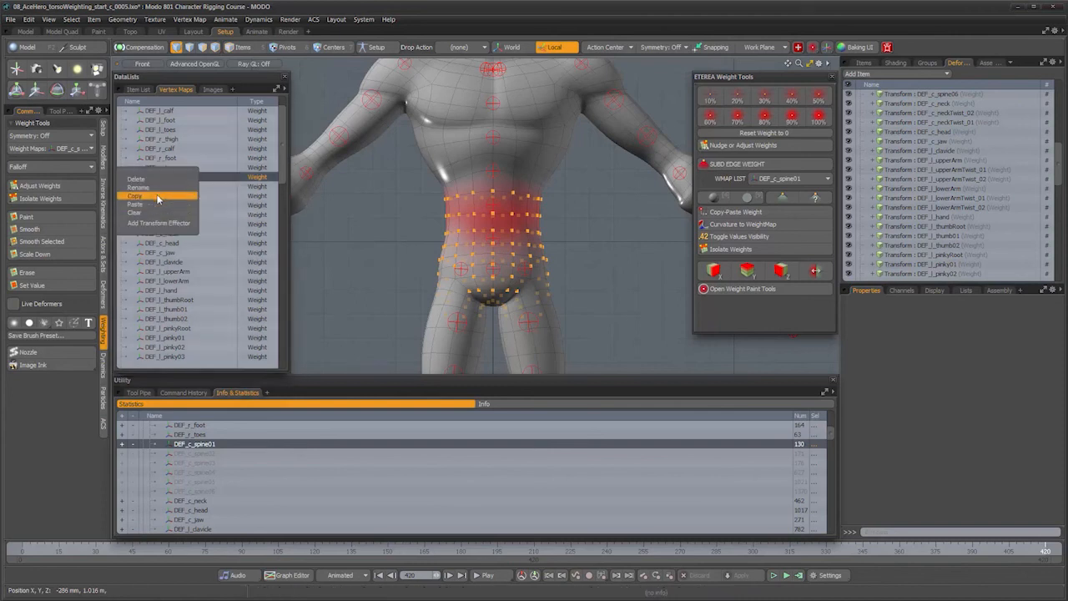
Step: Delete the temporary vertex map tmp_spine02
scroll(276, 294, "down", 10)
scroll(276, 293, "down", 5)
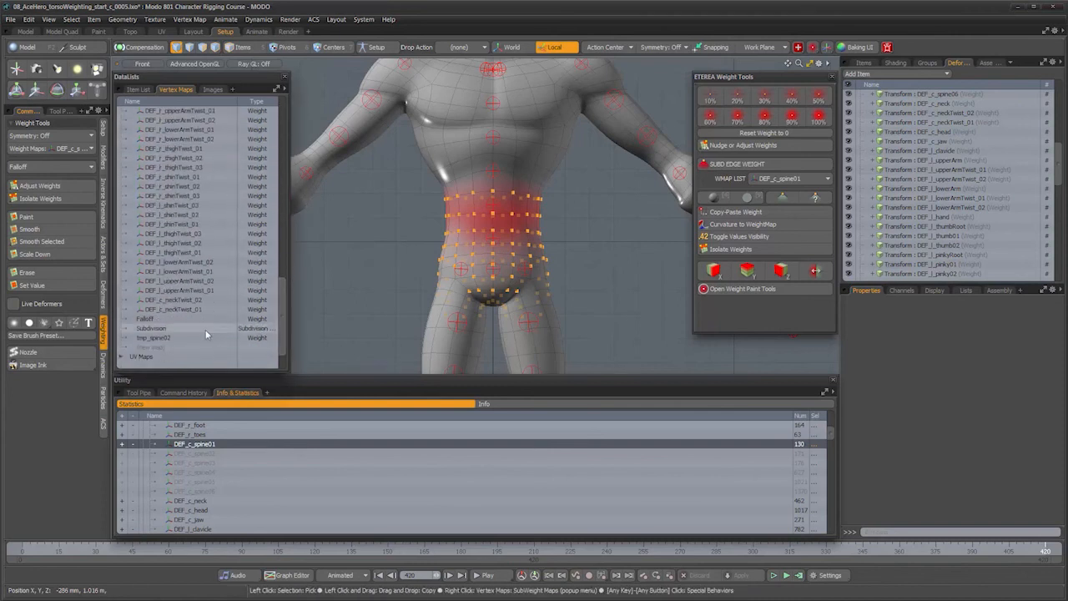
left_click(167, 338)
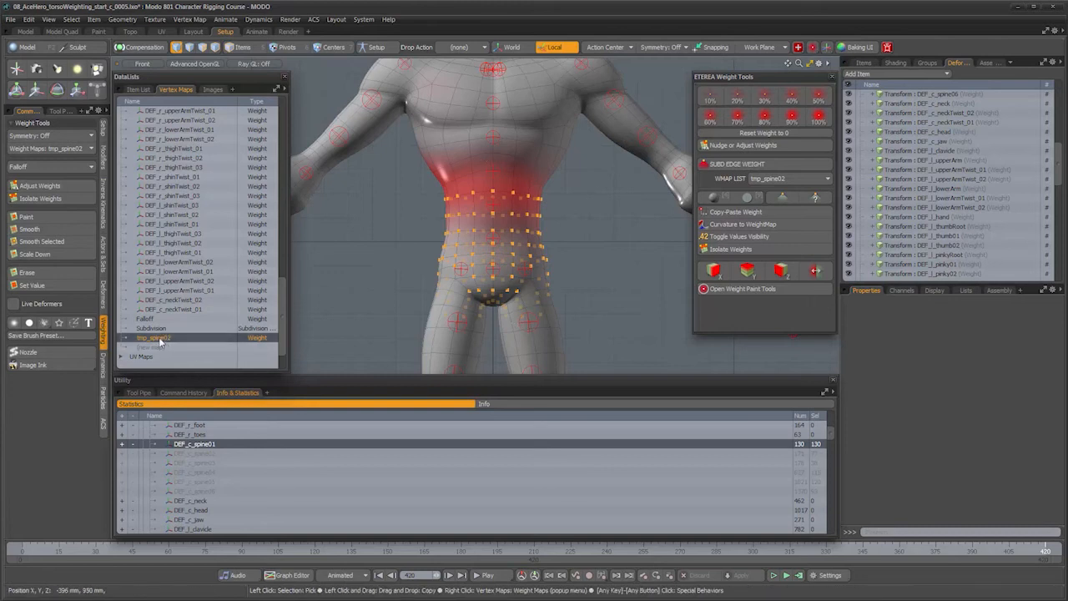
right_click(161, 342)
left_click(160, 339)
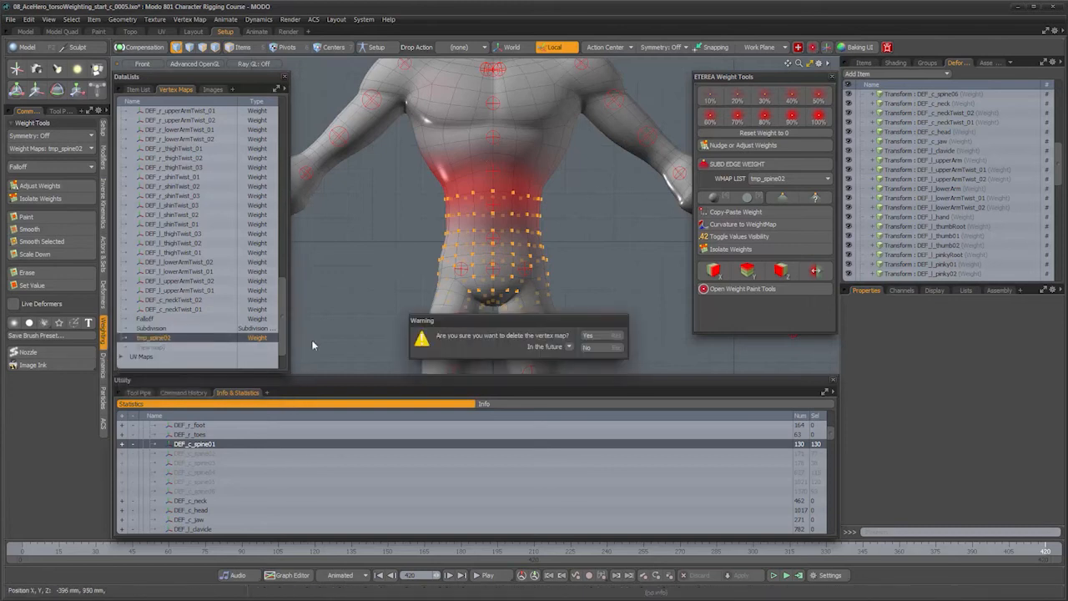
left_click(603, 336)
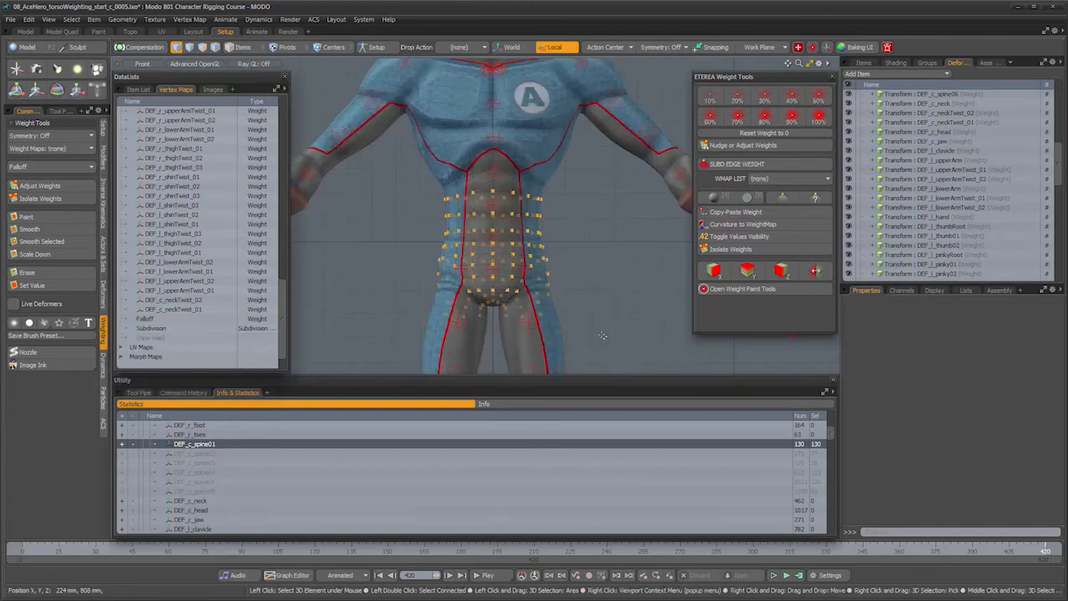
Step: Create a new weight map called tmp_spine01 and paste the copied DEF_c_spine01 weights into it
left_click(157, 342)
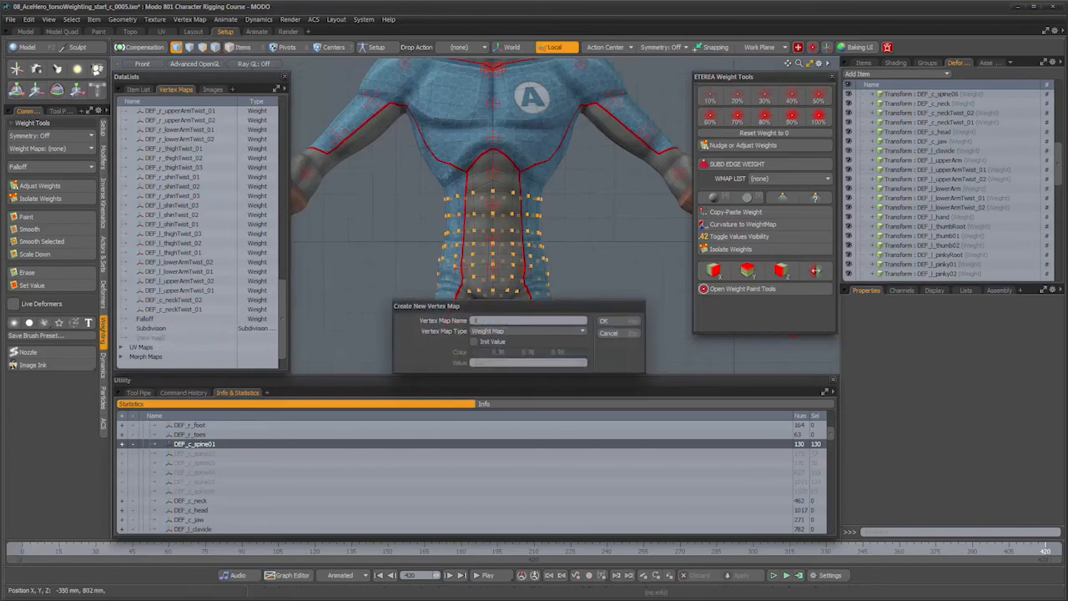
type("tmp_spine01")
key("Return")
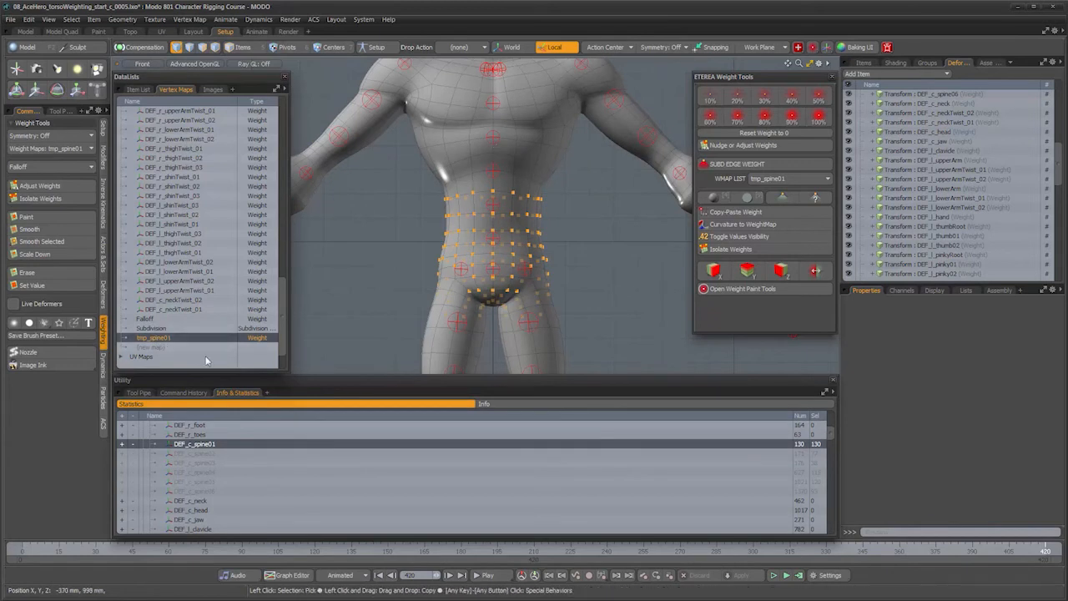
right_click(162, 343)
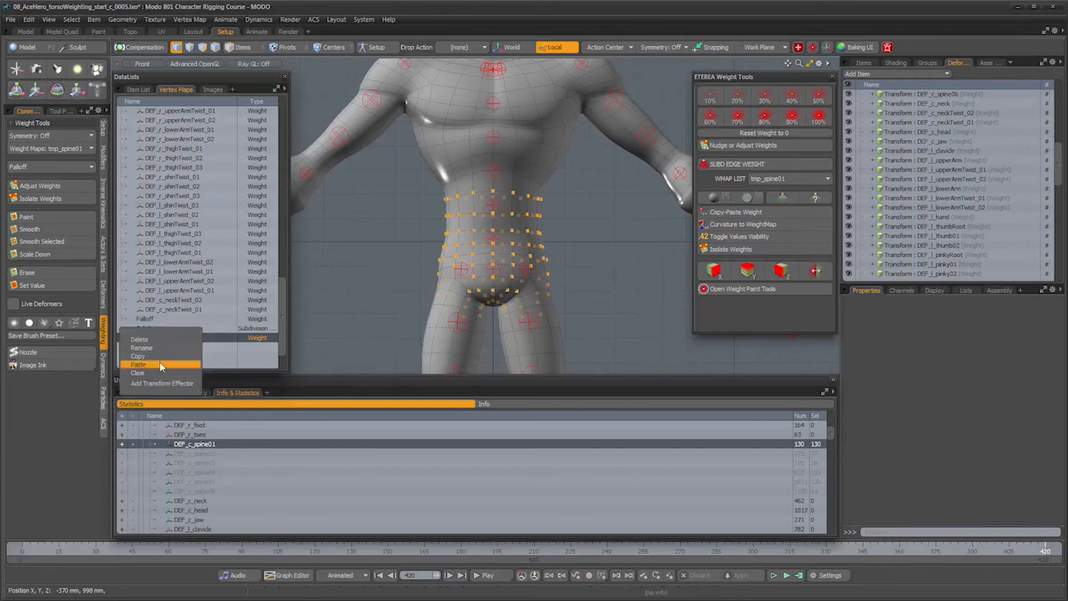
left_click(164, 363)
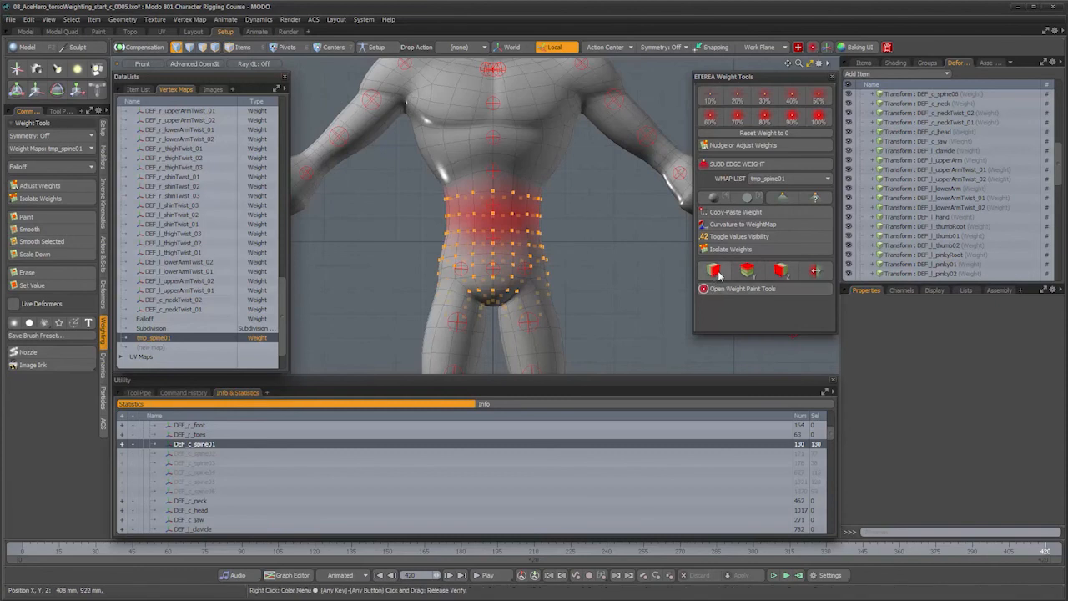
Step: Mirror the tmp_spine01 weights and deselect the vertices on the character's right half and centre line
left_click_drag(511, 248, 488, 244, "ctrl+alt")
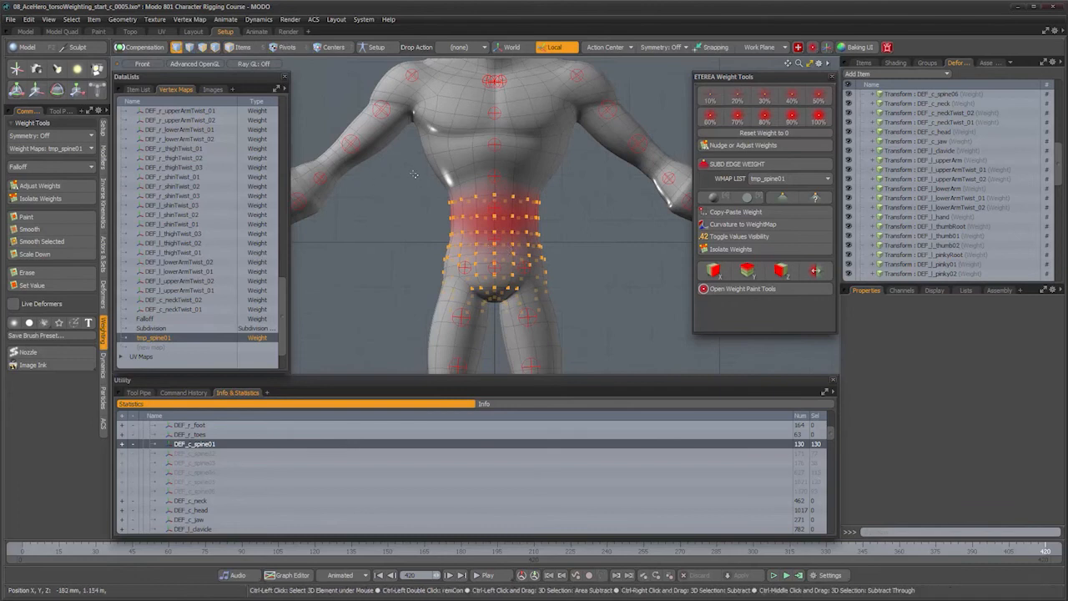
left_click_drag(422, 208, 498, 352, "ctrl")
scroll(498, 334, "up", 3)
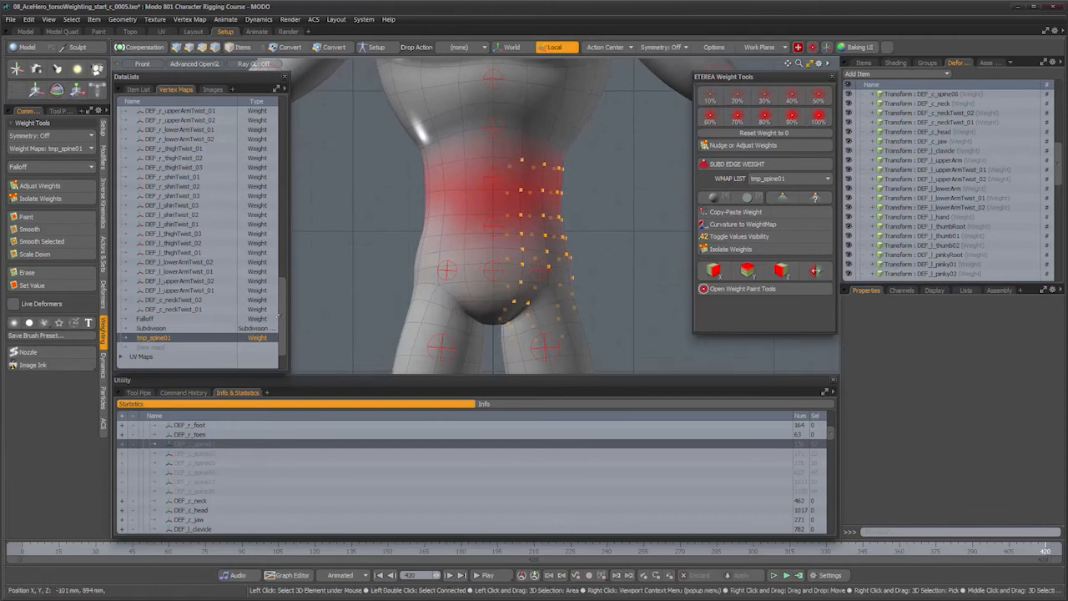
Step: Copy the mirrored tmp_spine01 weights and paste them into DEF_c_spine01 for the selected left-side vertices
right_click(164, 342)
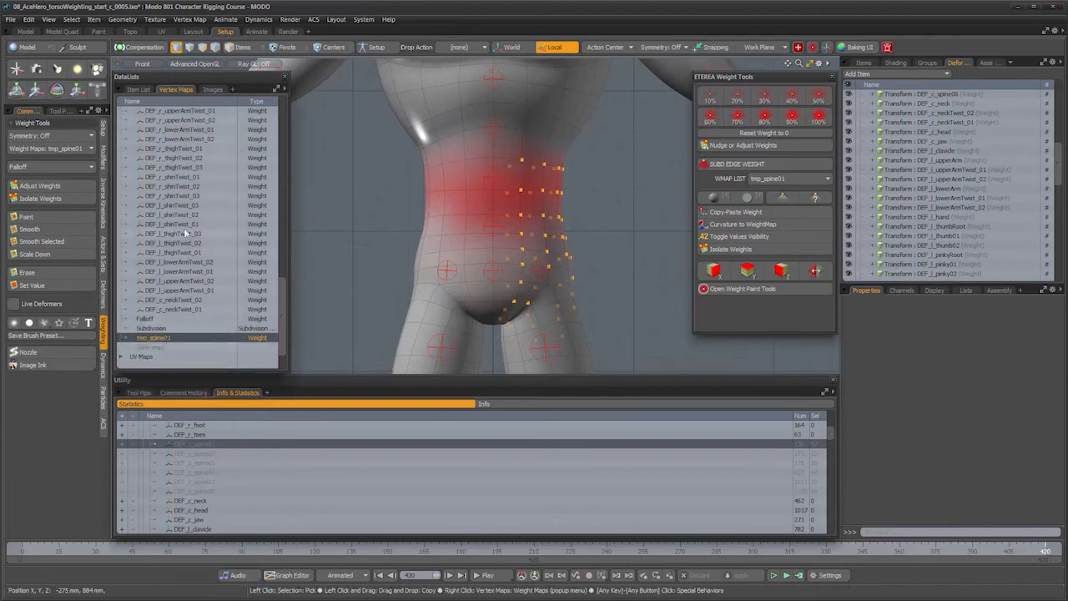
scroll(186, 234, "up", 5)
scroll(186, 234, "up", 8)
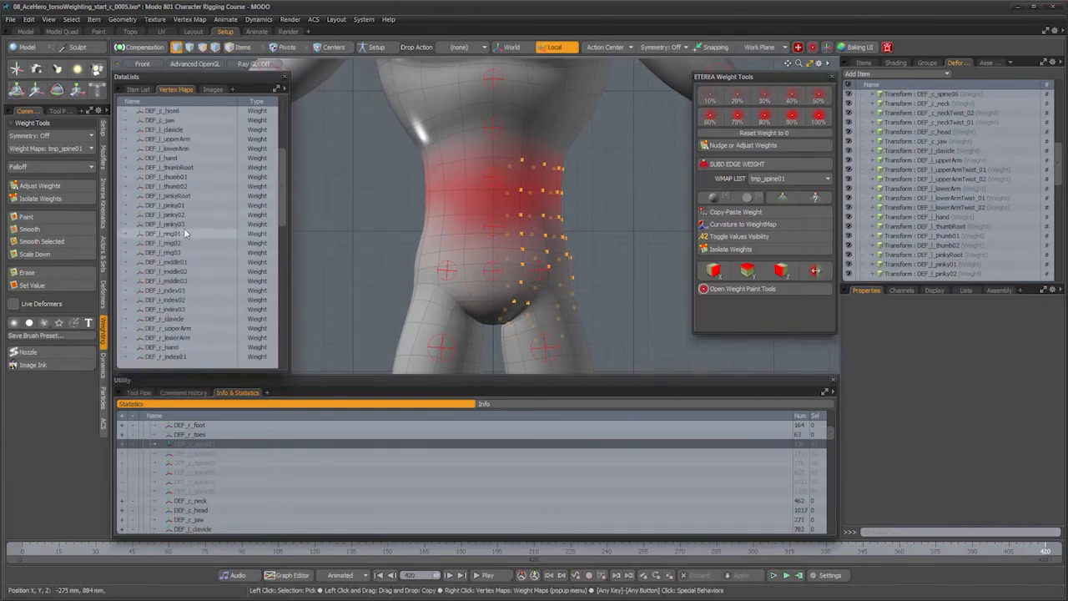
scroll(186, 234, "up", 3)
left_click(177, 188)
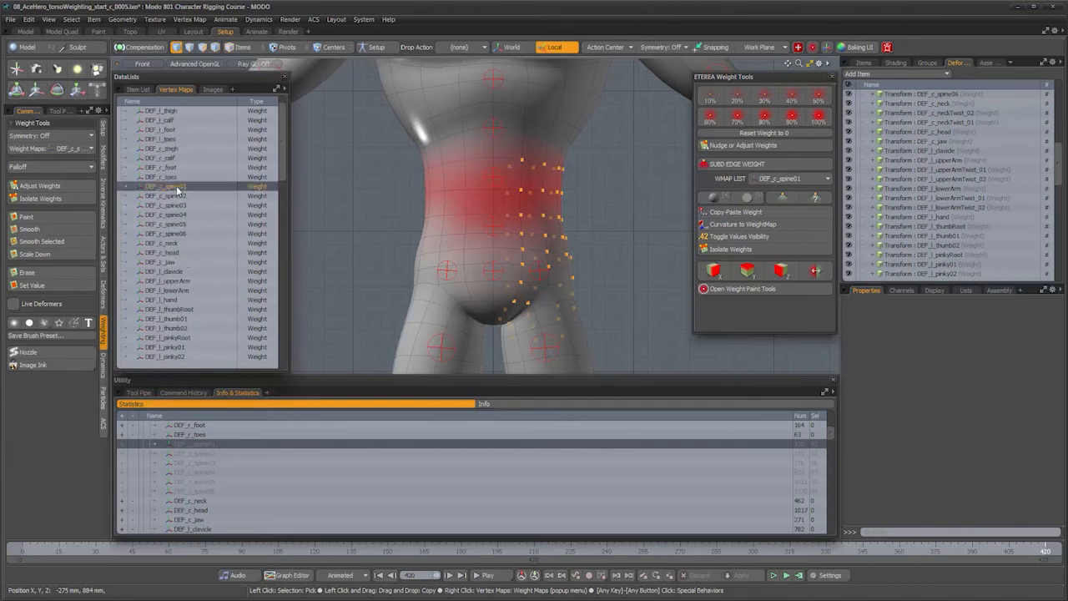
right_click(177, 191)
left_click(179, 215)
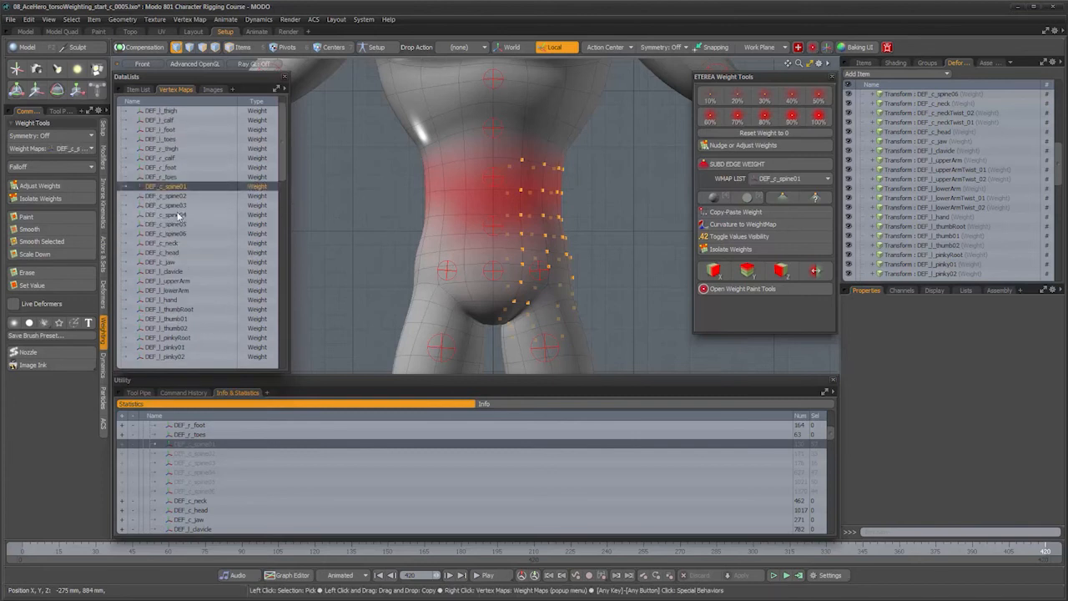
Step: Clear the vertex selection and delete the temporary vertex map tmp_spine01
scroll(568, 252, "down", 3)
scroll(568, 252, "up", 1)
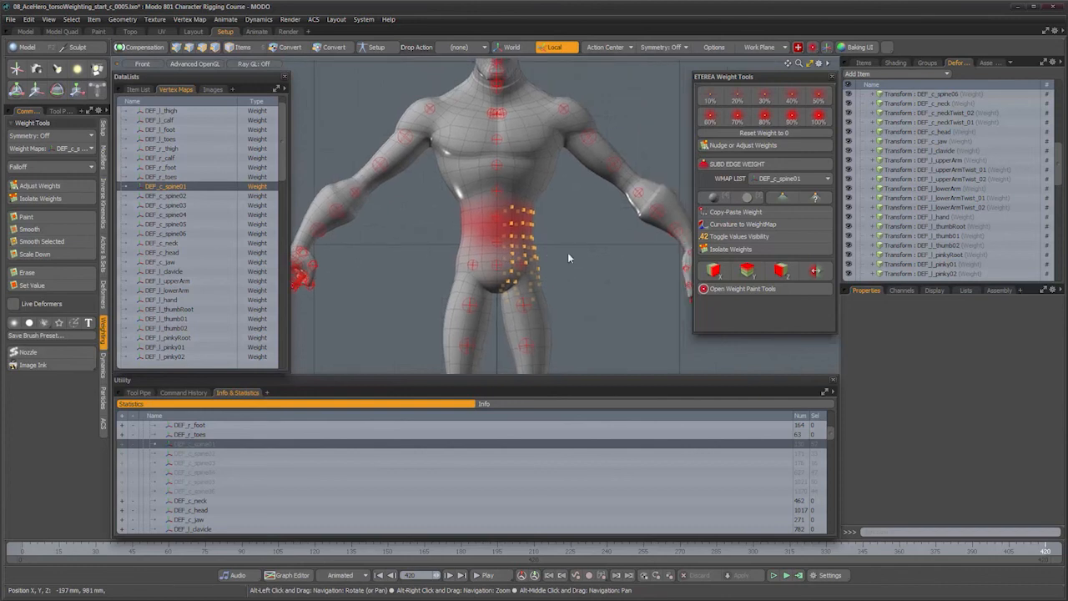
scroll(279, 245, "down", 10)
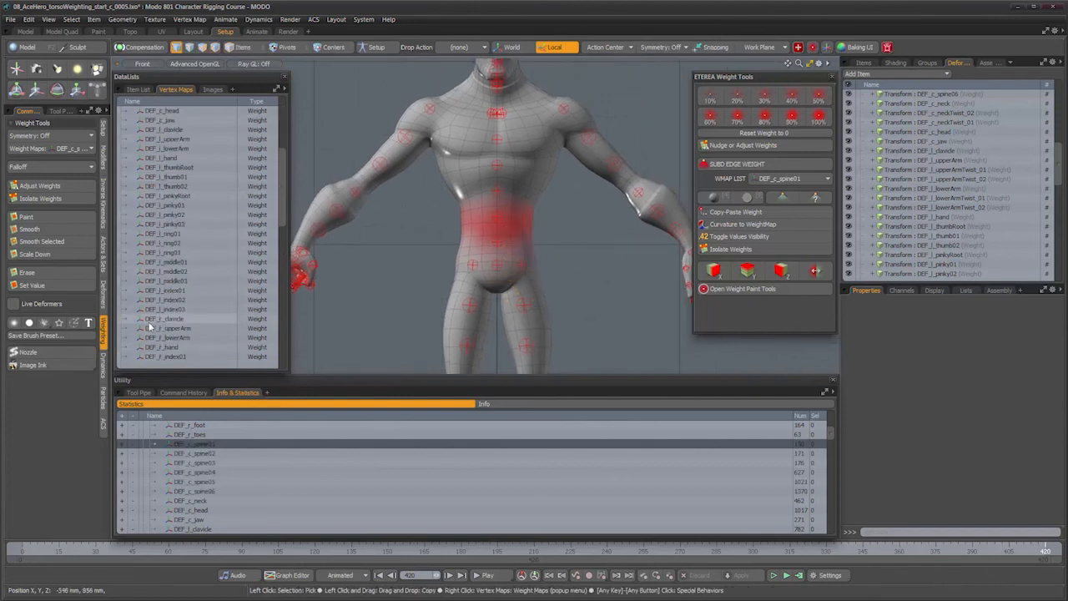
scroll(150, 328, "down", 10)
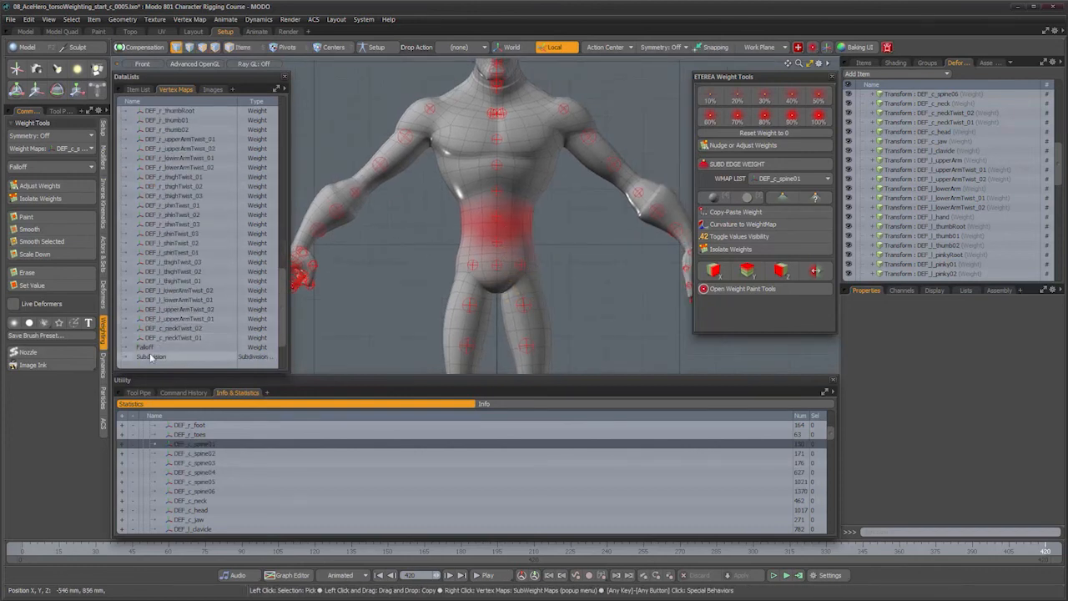
left_click(154, 309)
right_click(154, 309)
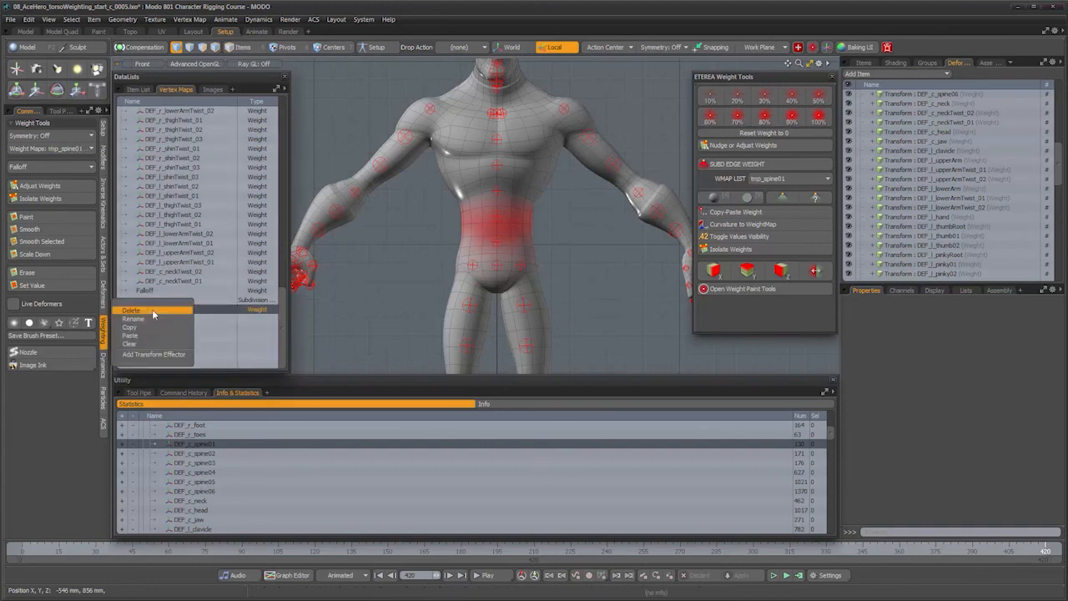
left_click(132, 310)
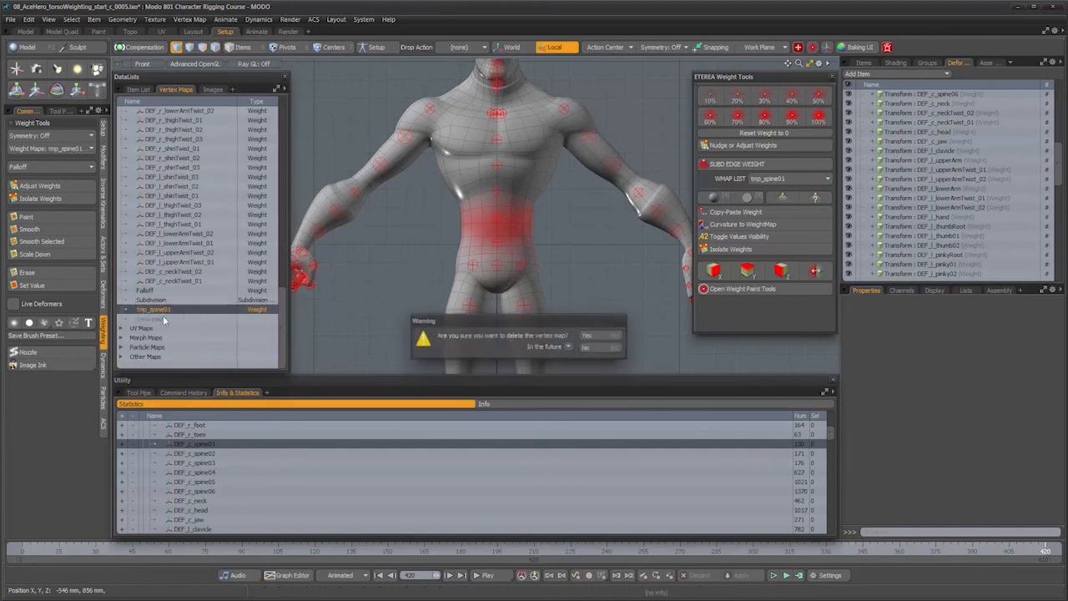
left_click(598, 334)
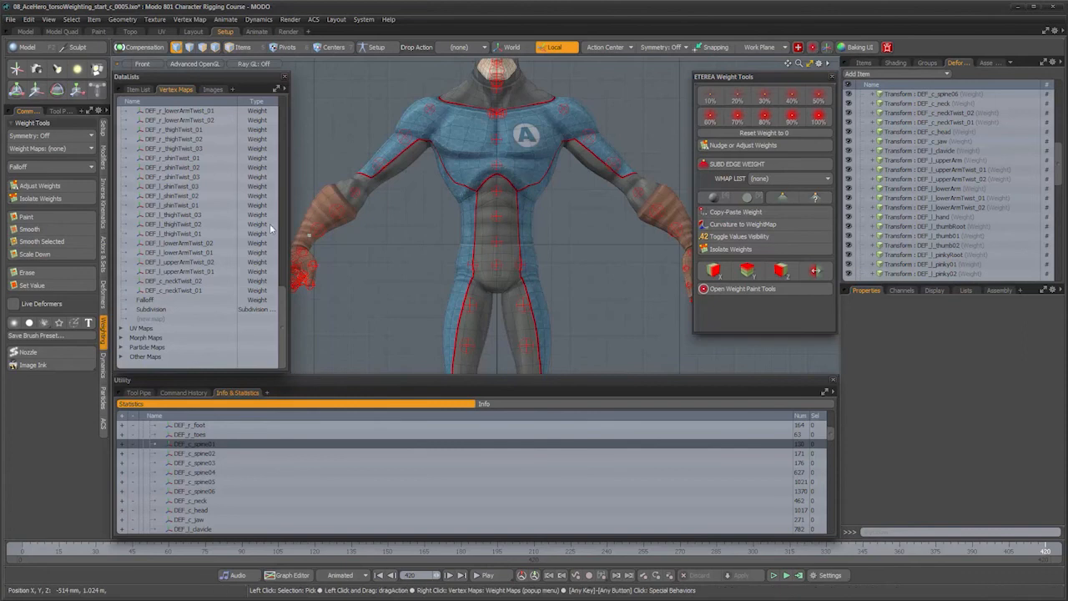
Step: Display the DEF_c_spine03 weight map and examine its weights across the lower chest
scroll(212, 214, "up", 10)
scroll(208, 210, "up", 6)
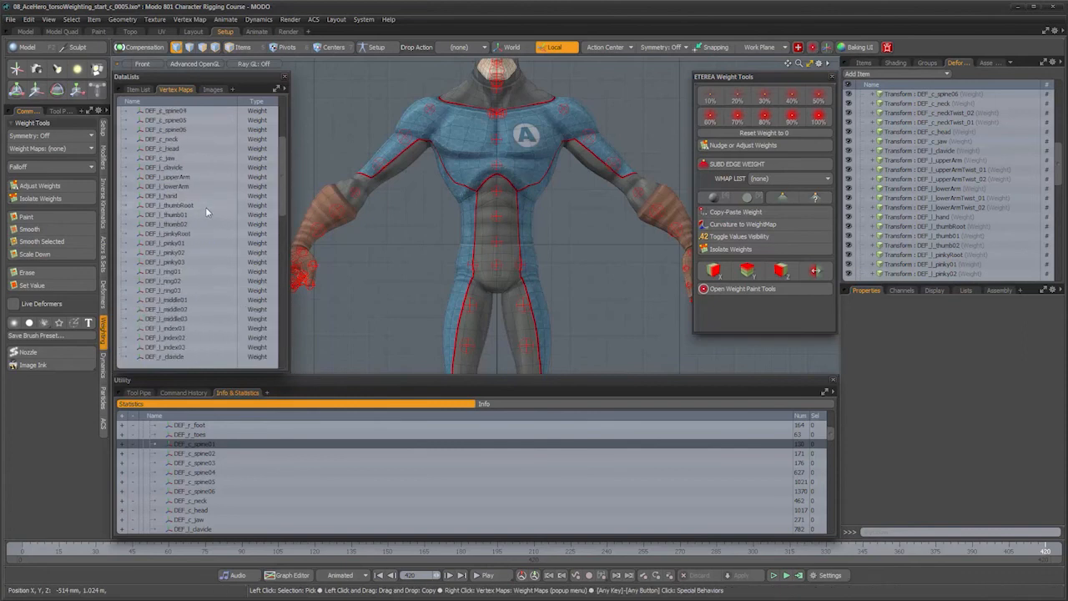
left_click(171, 157)
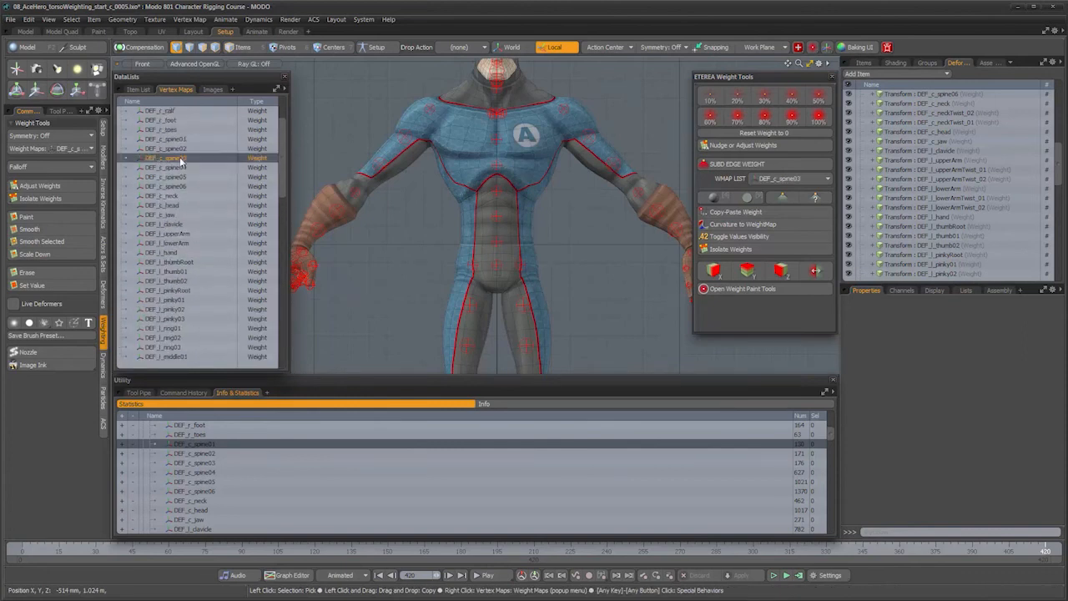
scroll(552, 212, "up", 5)
scroll(555, 251, "up", 2)
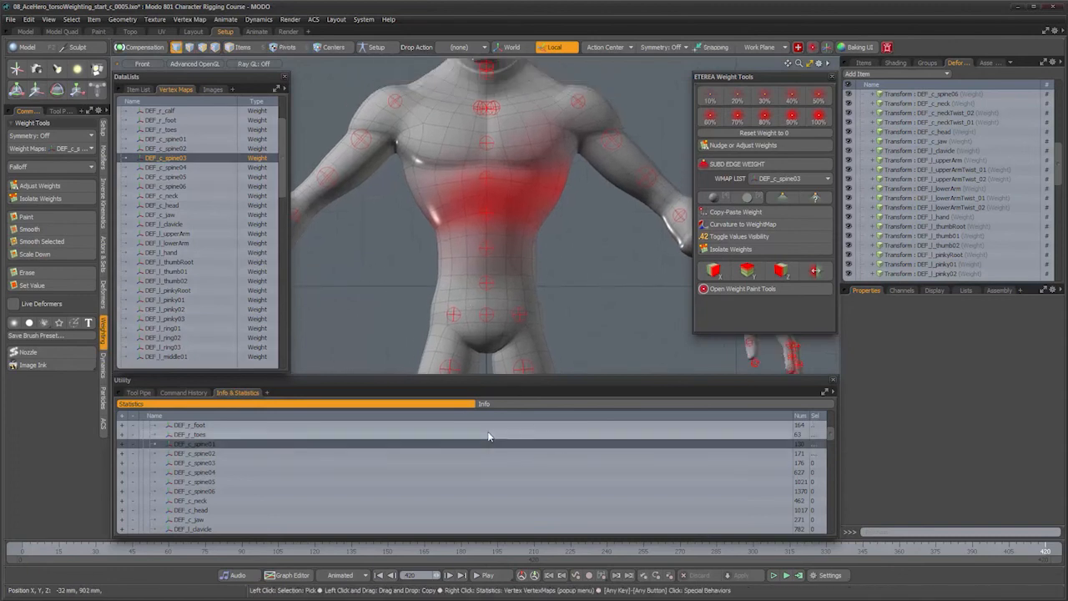
left_click_drag(519, 238, 520, 289, "alt")
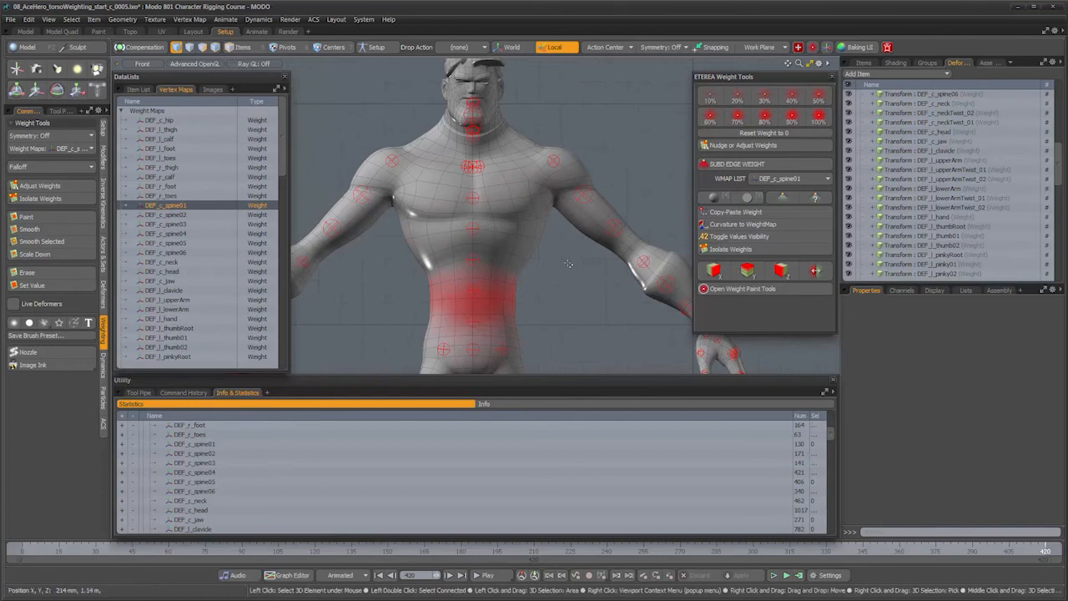
Step: Examine the DEF_c_spine01 weights around the waist and look through the vertex map list
left_click_drag(564, 261, 558, 256, "alt")
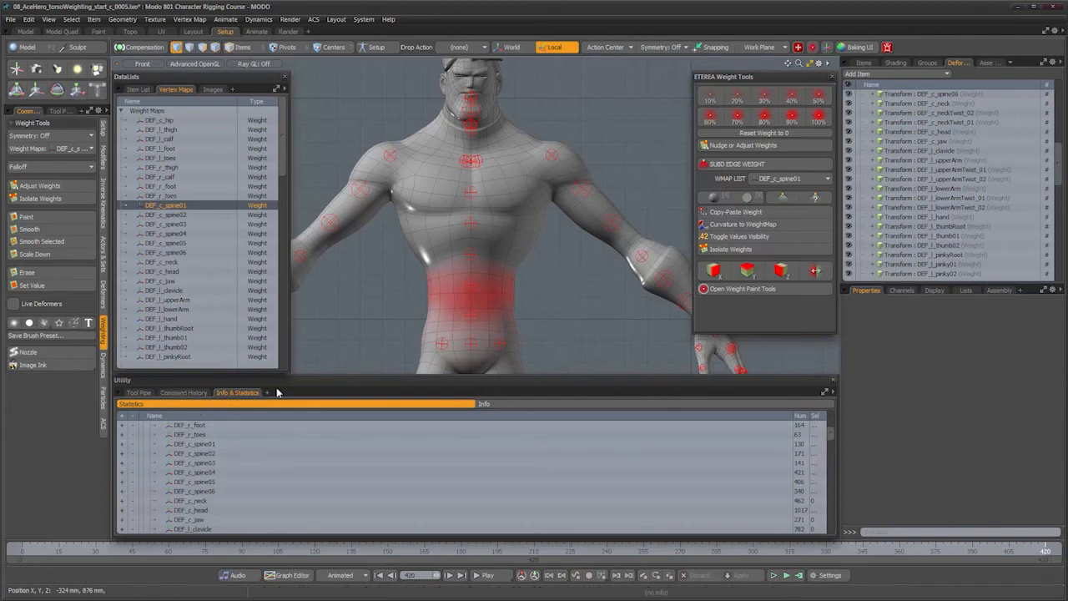
scroll(468, 267, "down", 3)
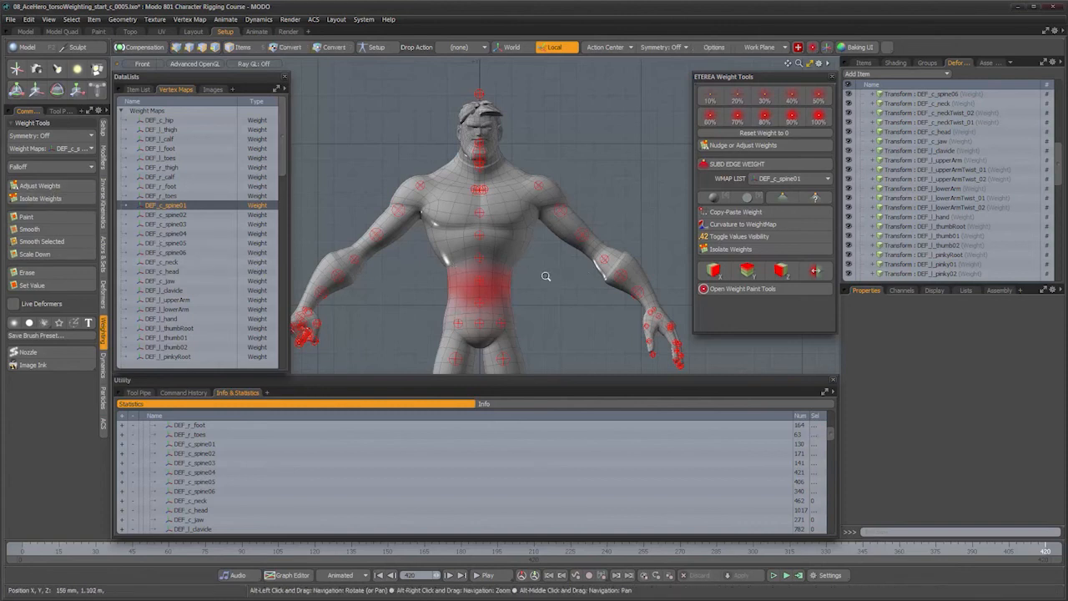
left_click_drag(542, 276, 446, 275, "alt")
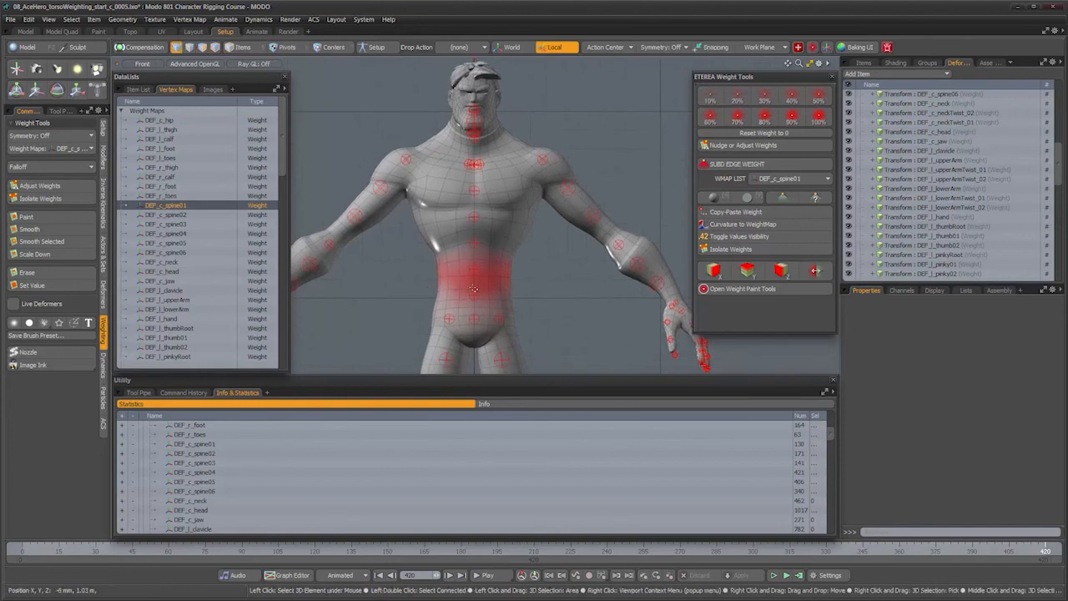
scroll(201, 268, "down", 7)
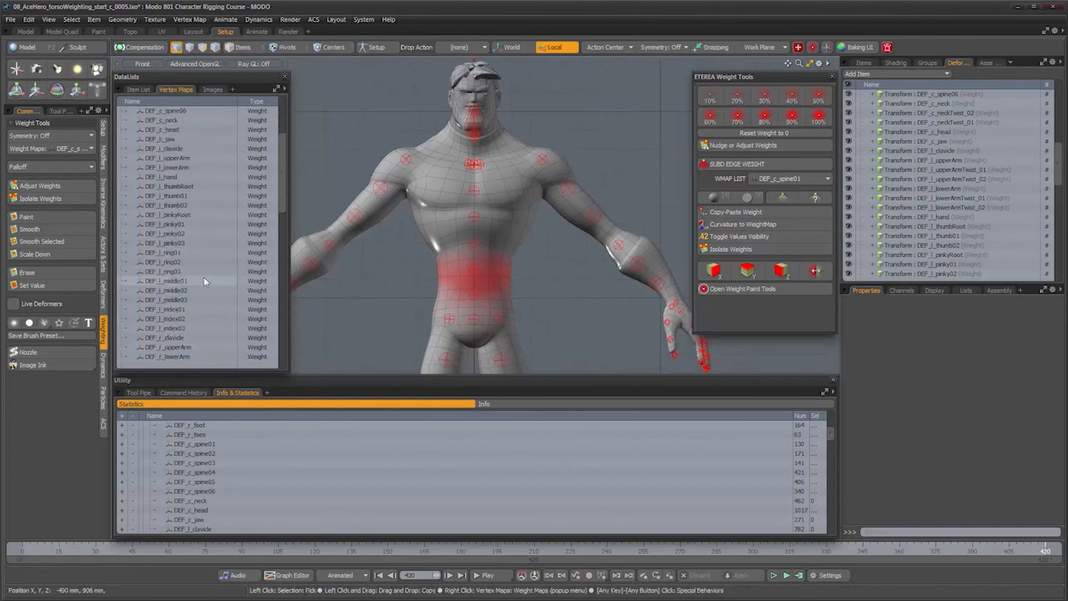
scroll(515, 337, "up", 5)
scroll(499, 302, "down", 4)
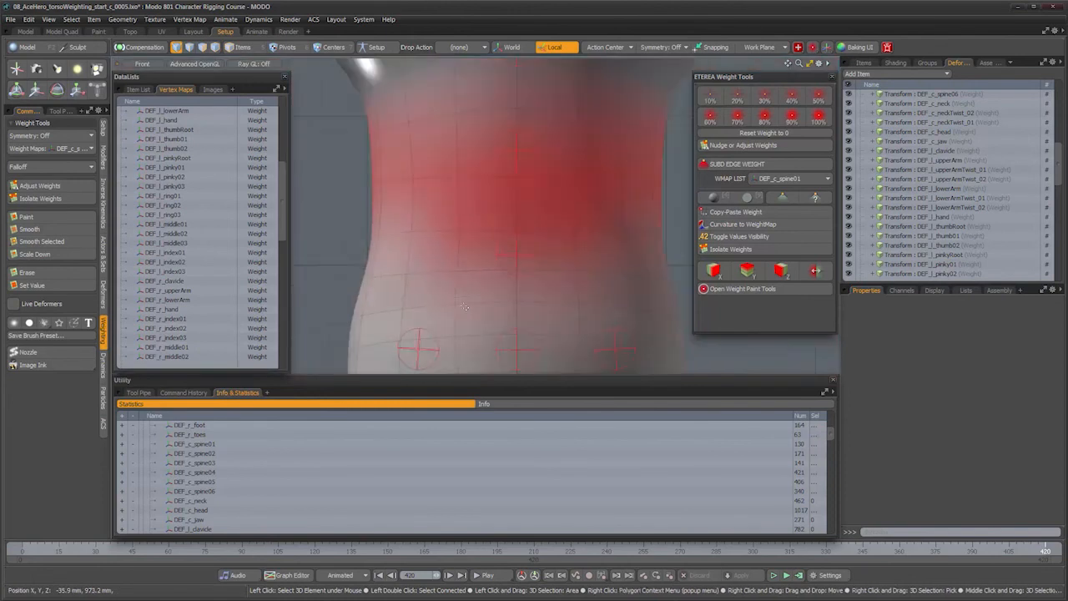
scroll(533, 231, "down", 3)
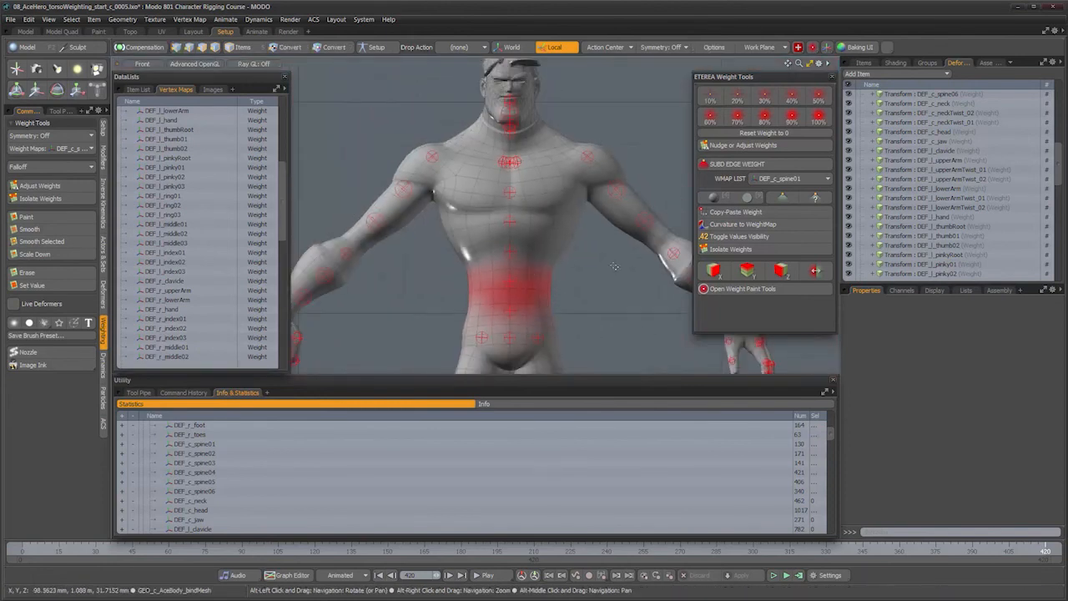
Step: Display the weight maps DEF_c_spine02 through DEF_c_spine06 in turn and go back to DEF_c_spine05
scroll(182, 240, "up", 7)
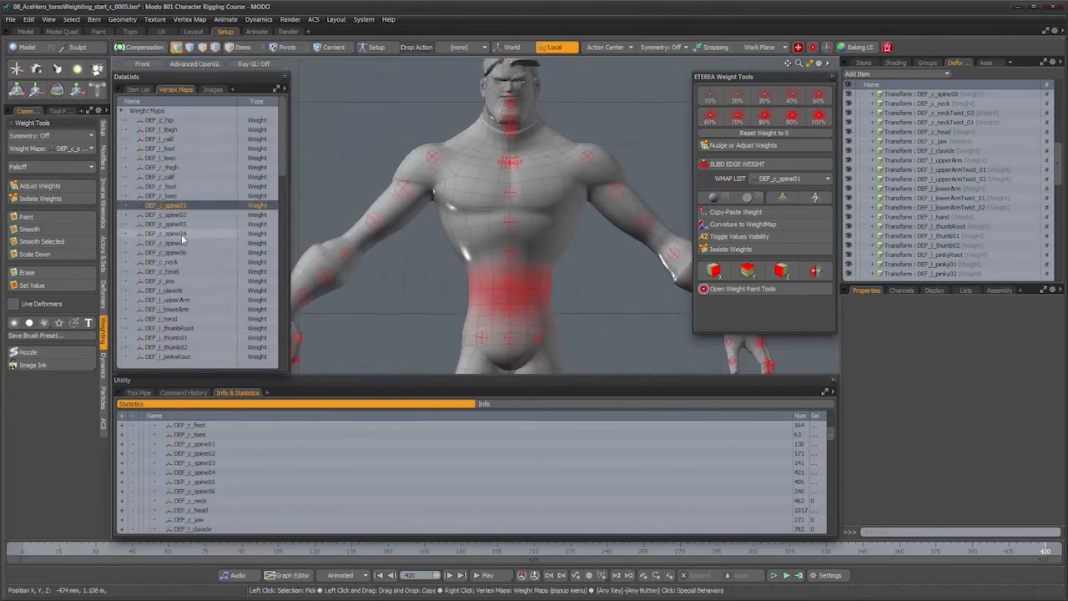
left_click(177, 216)
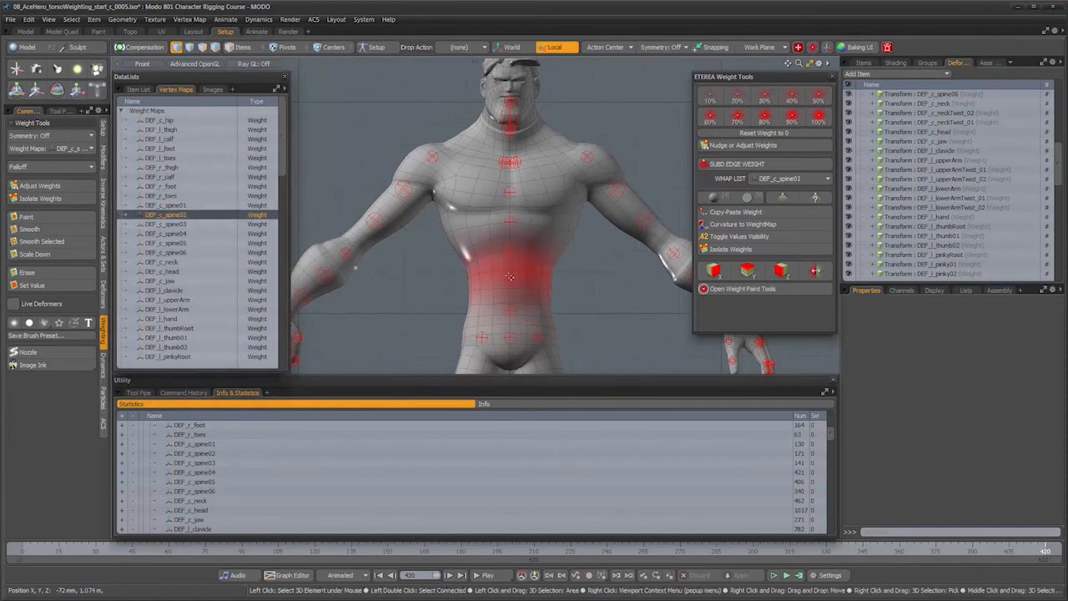
left_click(166, 225)
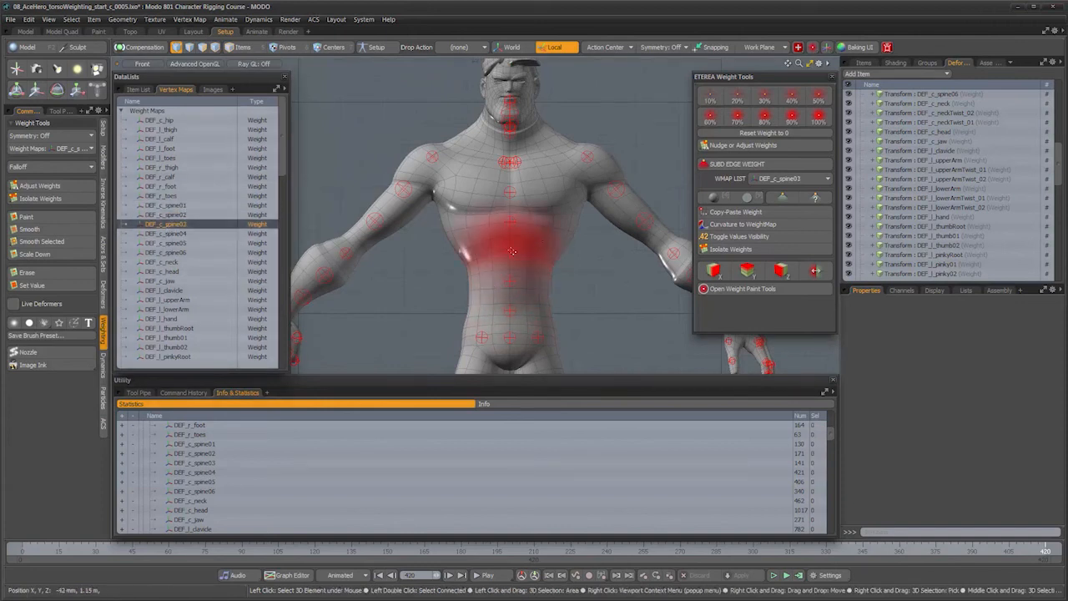
left_click(166, 234)
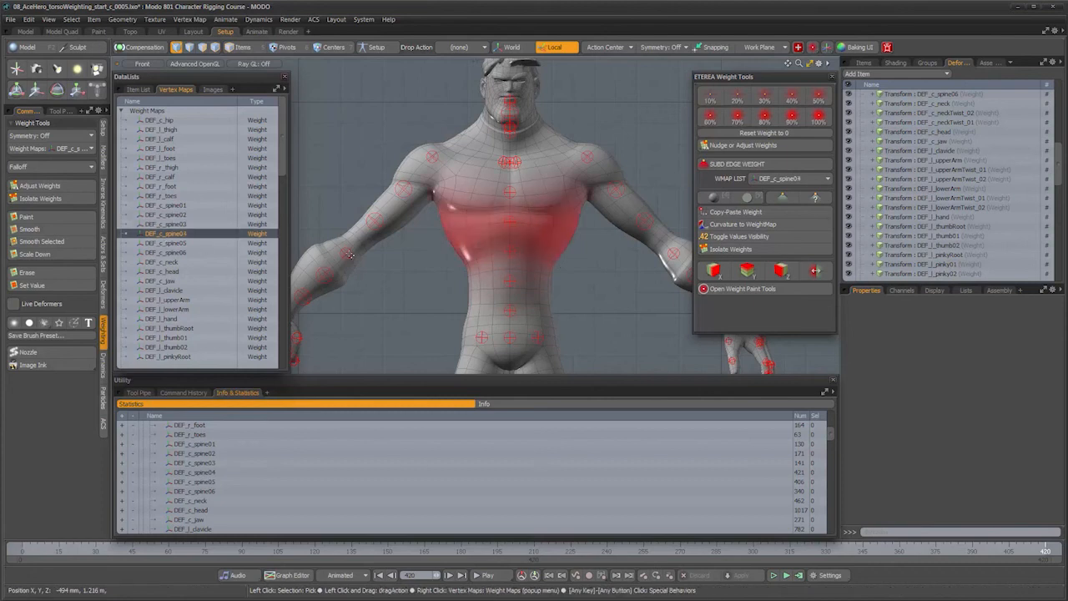
left_click(173, 243)
left_click(174, 253)
left_click(177, 243)
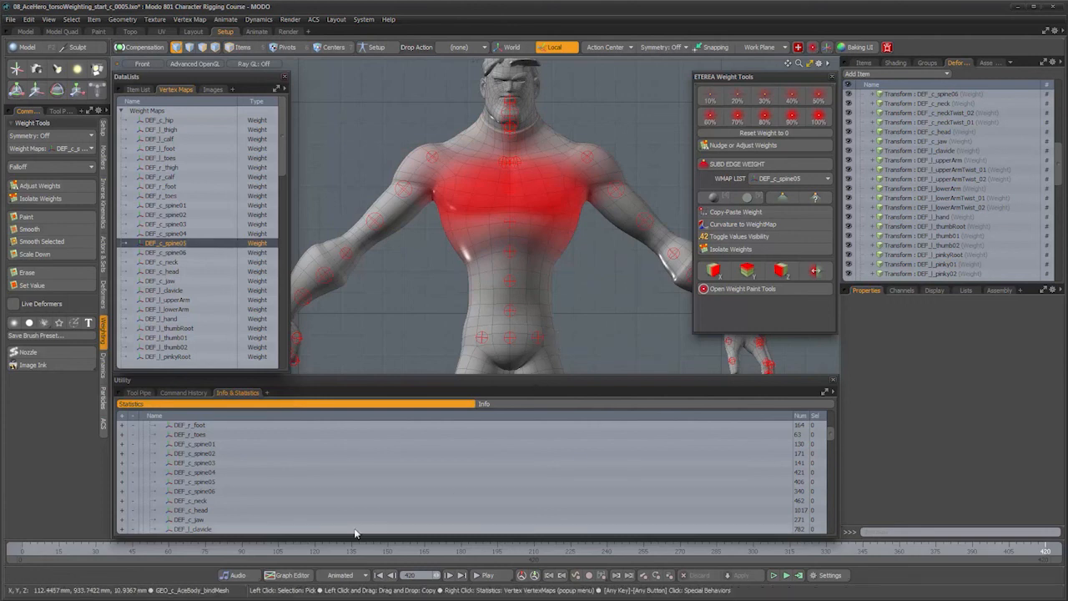
Step: Return the timeline to frame 0 in item selection mode, then scrub the torso animation to frame 241
left_click_drag(97, 548, 23, 548)
key("5")
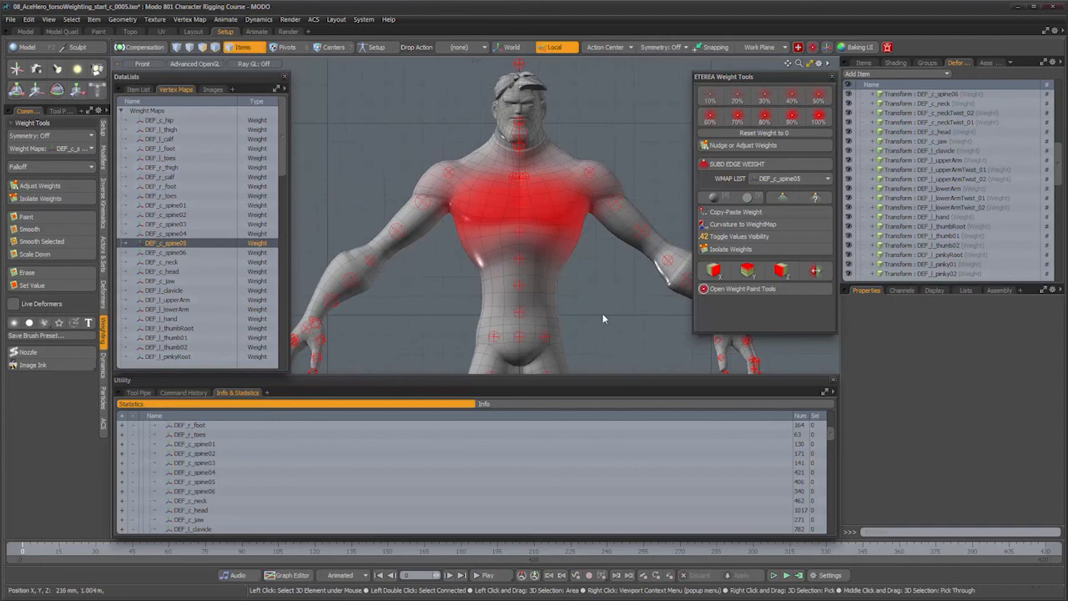
left_click_drag(604, 317, 606, 326, "alt")
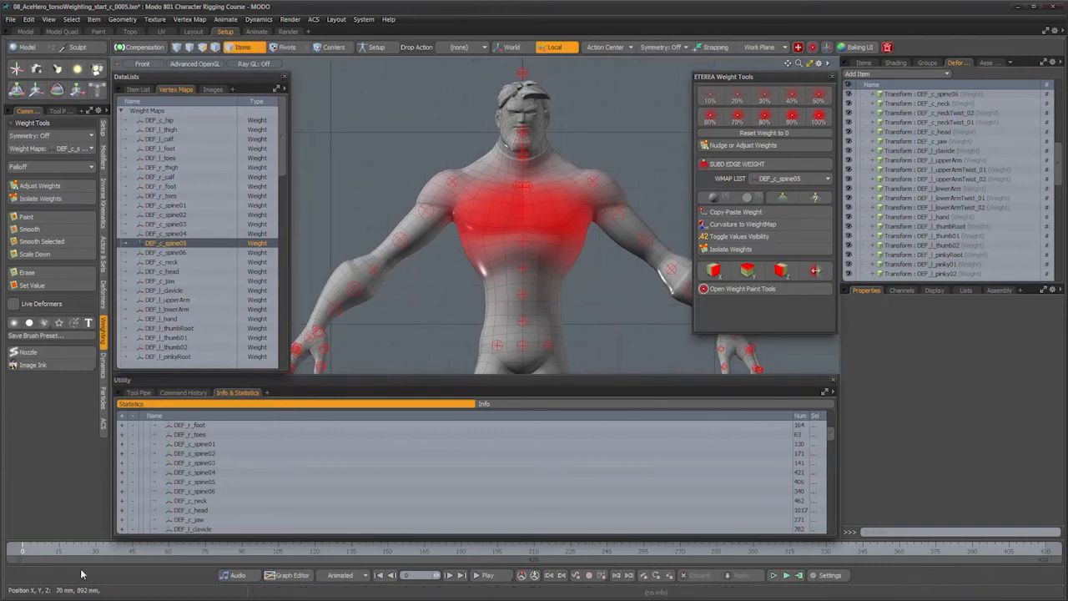
mouse_move(115, 556)
left_mouse_down()
mouse_move(743, 552)
mouse_move(551, 552)
mouse_move(722, 551)
mouse_move(608, 551)
left_mouse_up()
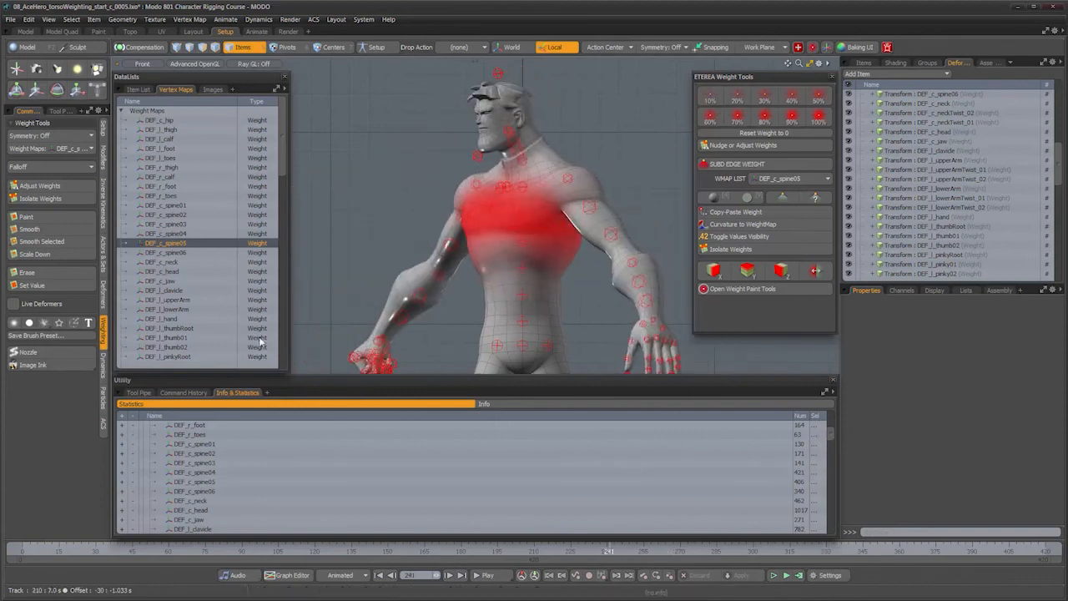
Step: Switch the viewport to Perspective and examine the twisted torso pose with the DEF_c_spine05 weights at frame 241
left_click_drag(490, 298, 490, 273, "alt")
key("ctrl+space")
left_click(521, 248)
left_click(493, 278)
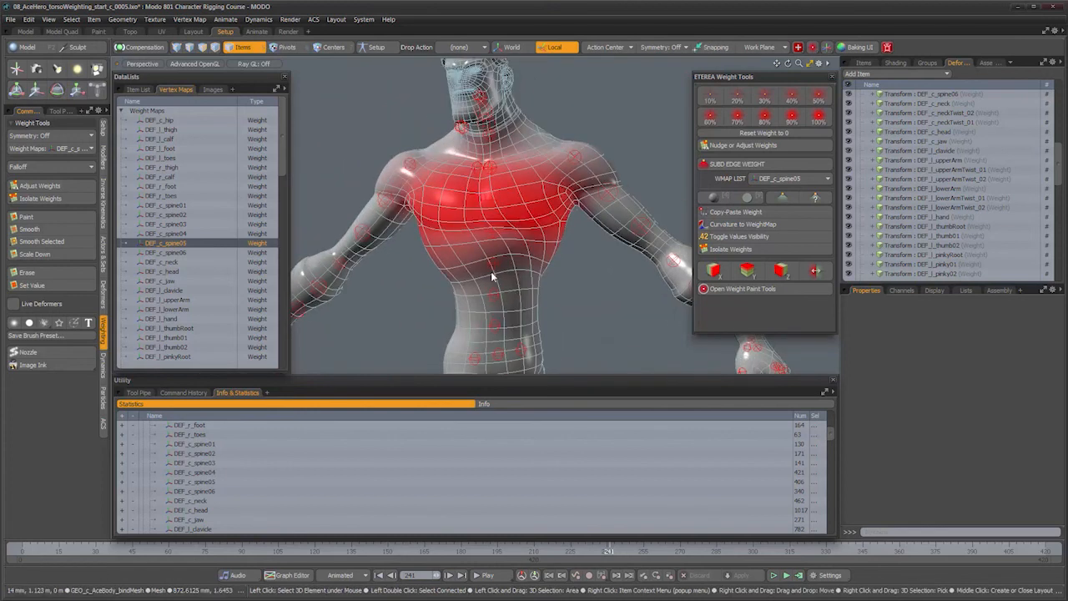
scroll(493, 276, "down", 3)
left_click_drag(492, 278, 516, 295, "alt")
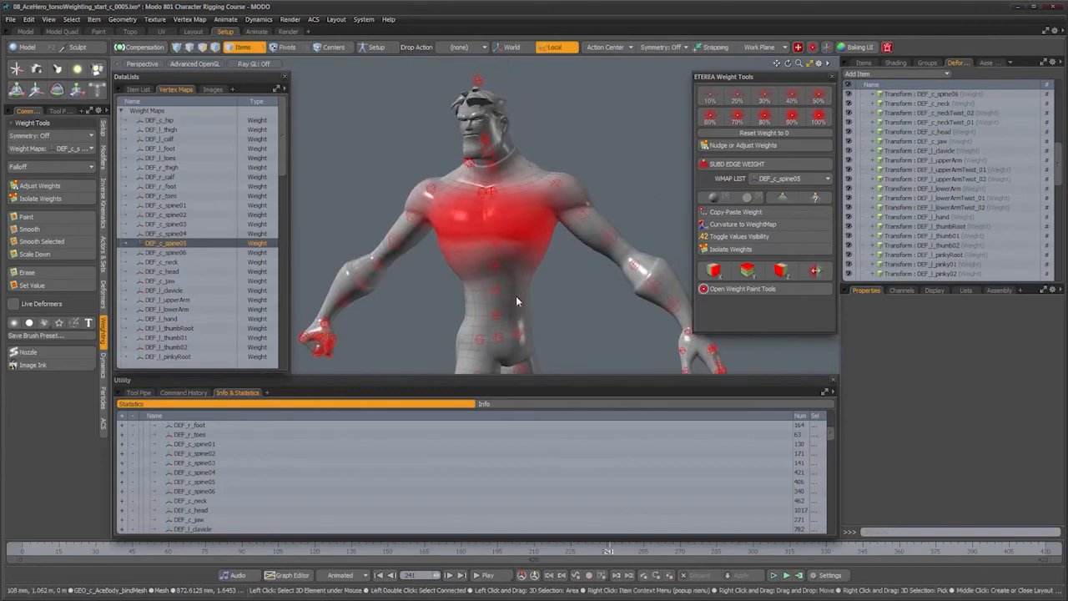
left_click_drag(475, 253, 479, 270, "alt")
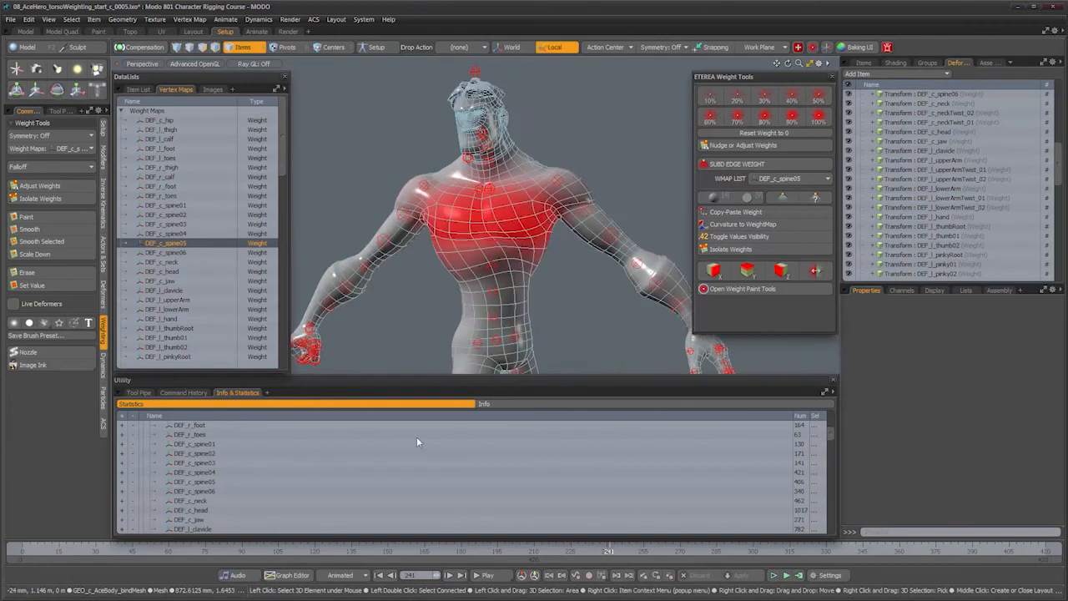
Step: Scrub to frame 295 and examine the mesh deformation around the neck and shoulder in the backward-bent pose
mouse_move(625, 552)
left_mouse_down()
mouse_move(756, 552)
mouse_move(740, 552)
left_mouse_up()
left_click_drag(563, 210, 501, 237, "alt")
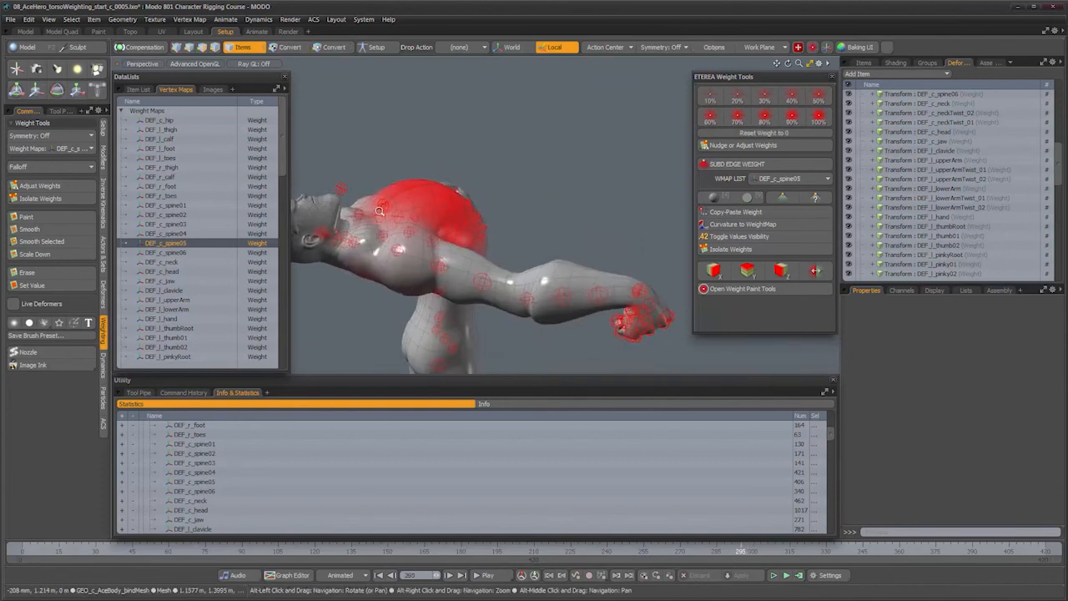
scroll(475, 251, "up", 5)
left_click_drag(466, 271, 501, 249, "alt")
left_click(502, 249)
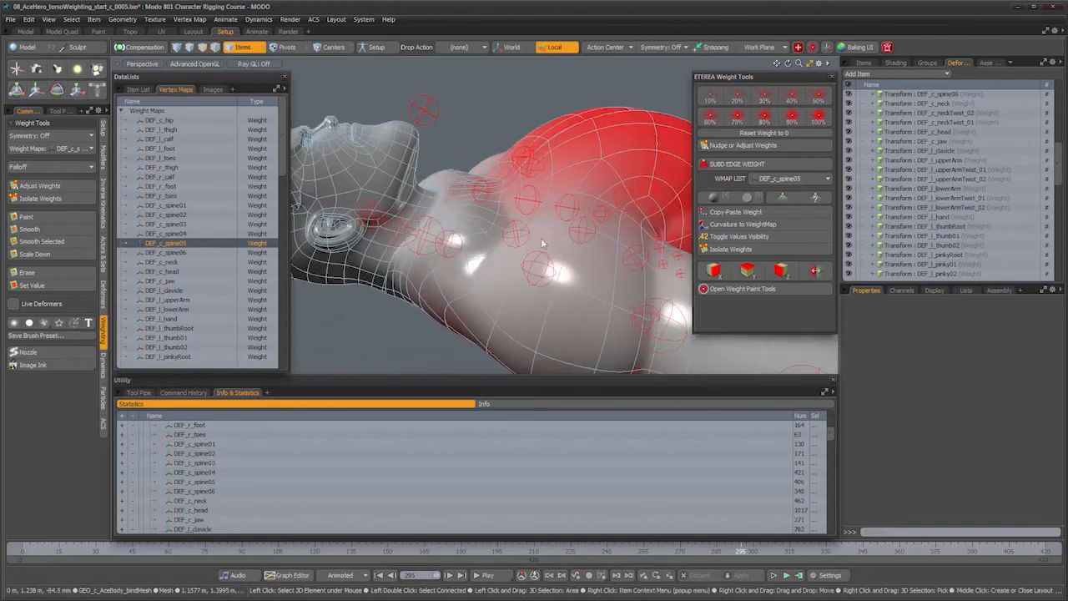
left_click_drag(527, 243, 444, 269, "alt")
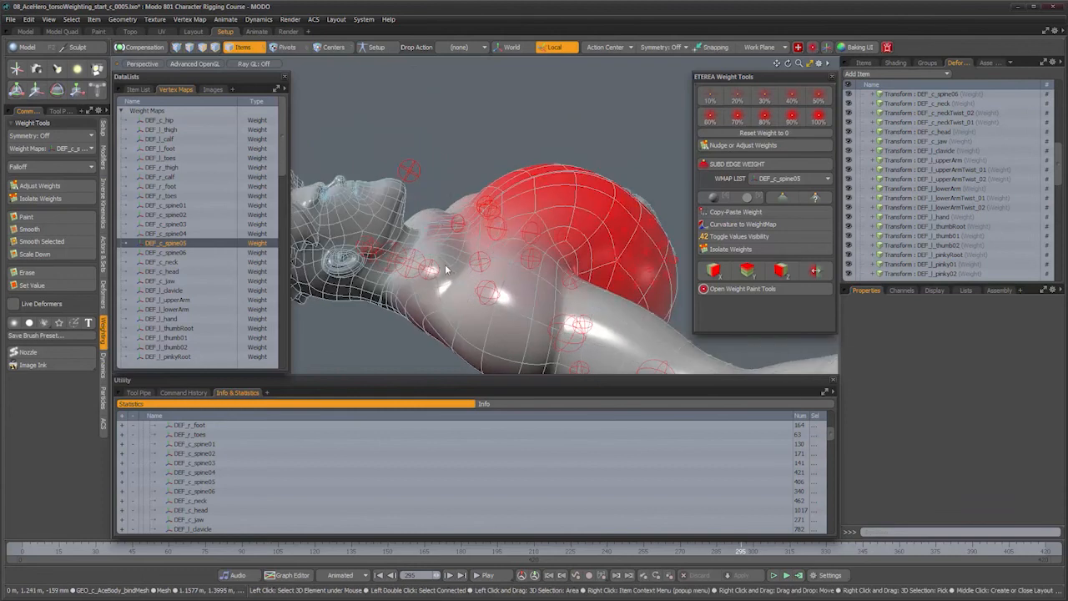
Step: Select the body mesh GEO_c_AceBody_bindMesh and pick a vertex at the base of the neck
left_click(445, 267)
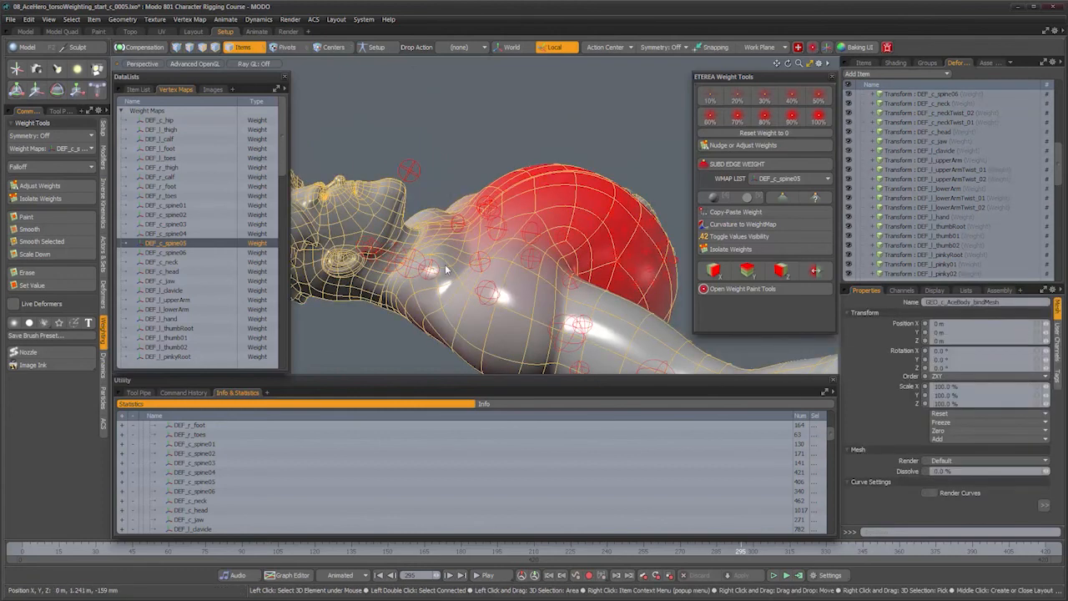
key("1")
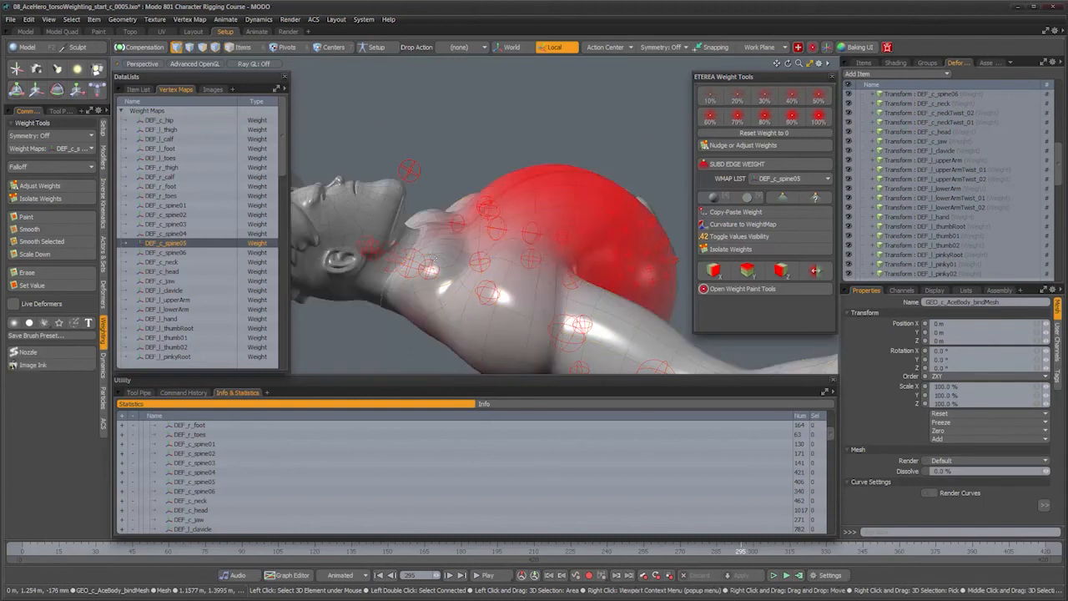
left_click_drag(433, 262, 557, 256, "alt")
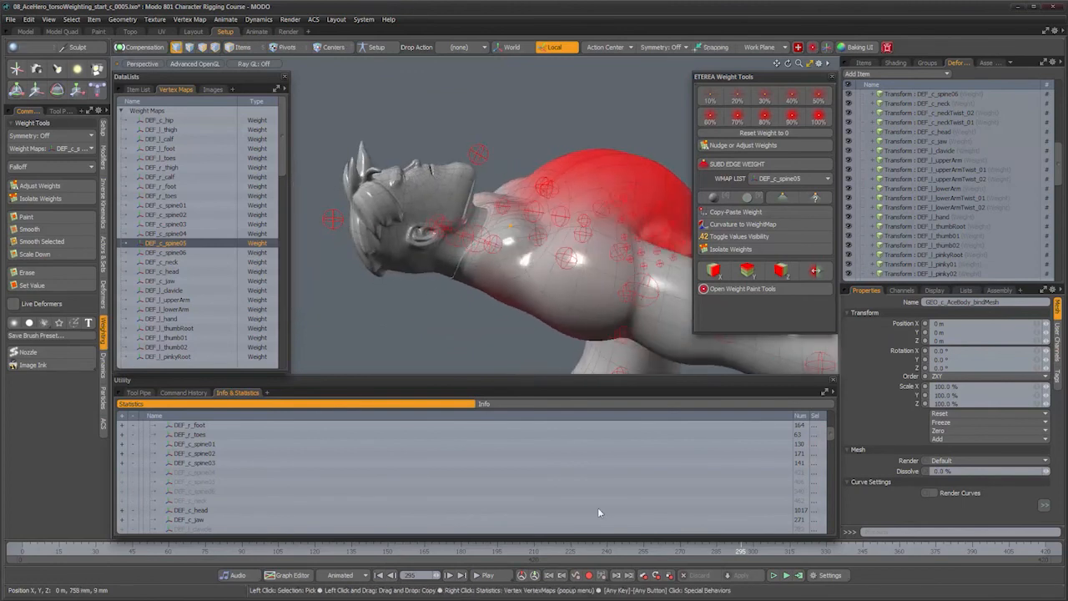
Step: Scrub to frame 319 and examine the selected neck vertex from the front of the chest
left_click(755, 554)
left_click_drag(774, 552, 797, 552)
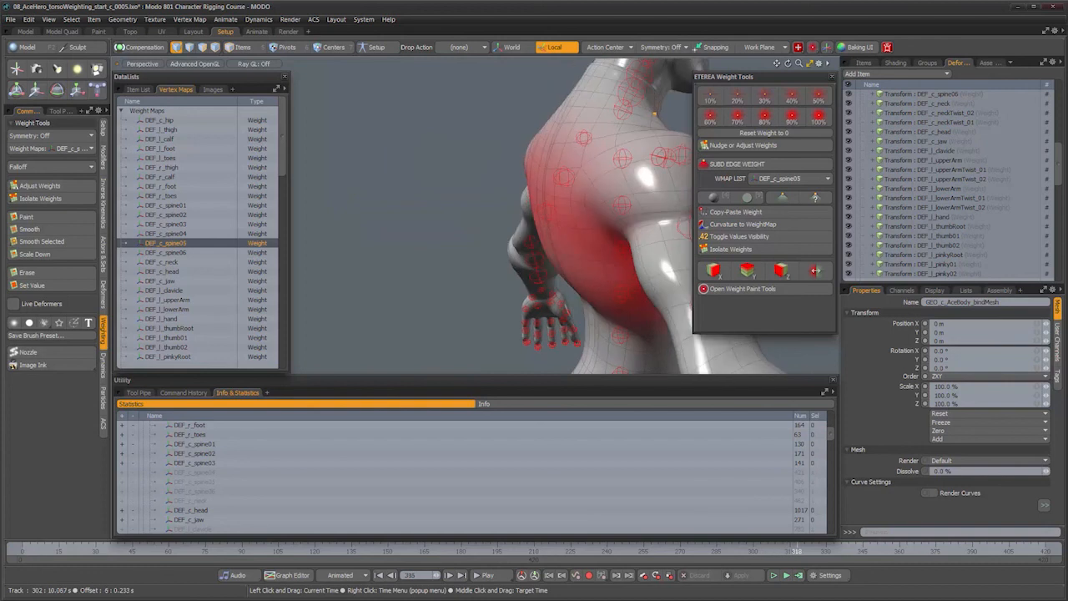
left_click_drag(639, 364, 465, 180, "alt")
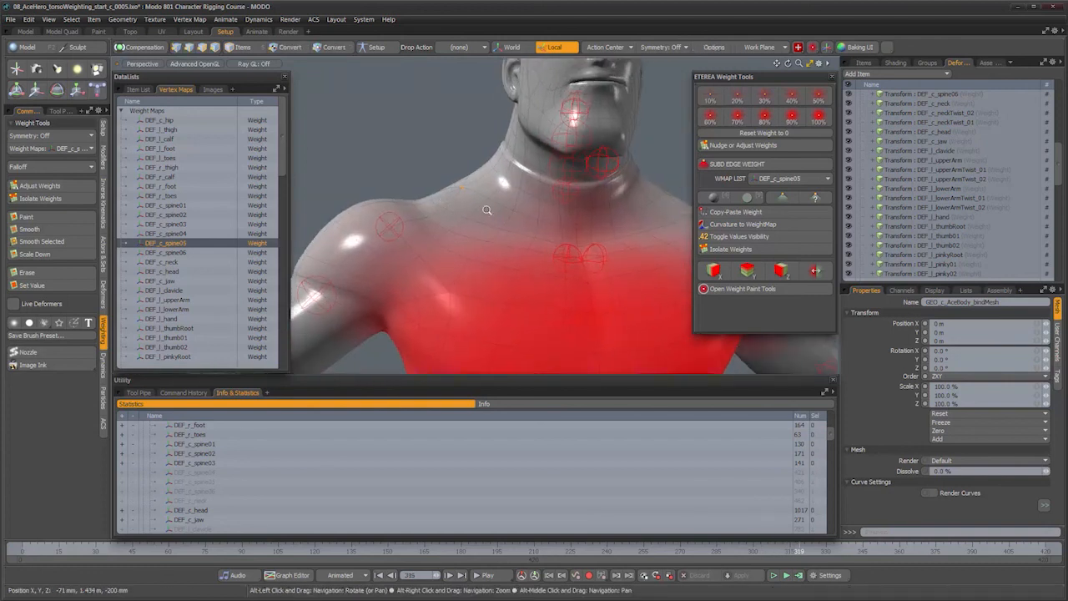
scroll(465, 181, "up", 5)
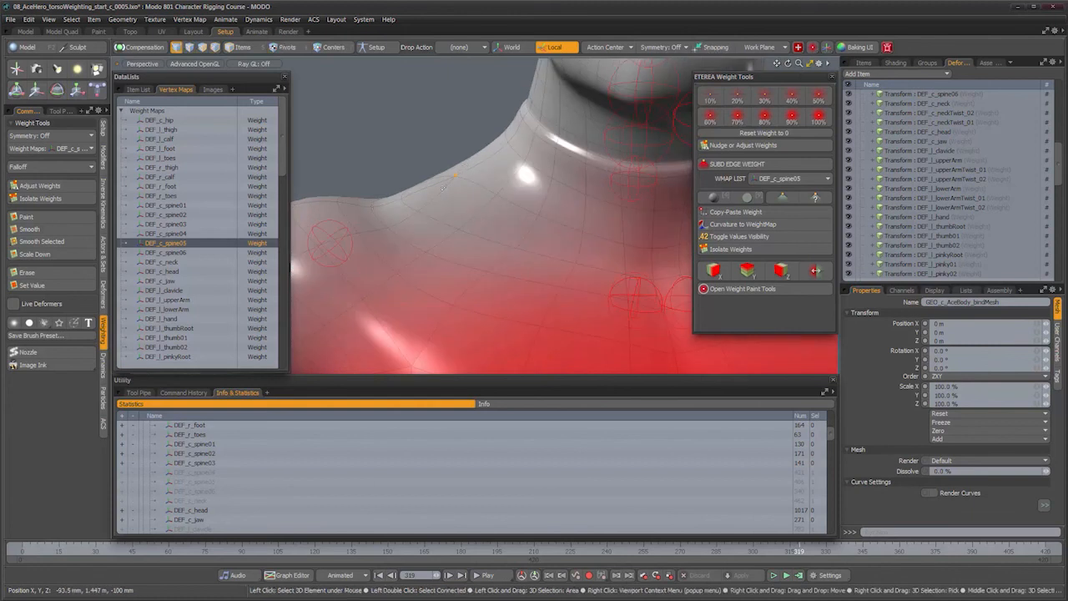
left_click_drag(470, 231, 531, 269, "alt")
Step: Scrub back to frame 289 and examine the bulge around the selected vertex between neck and shoulder
left_click_drag(769, 552, 726, 551)
left_click_drag(376, 287, 535, 215, "alt")
scroll(541, 224, "up", 3)
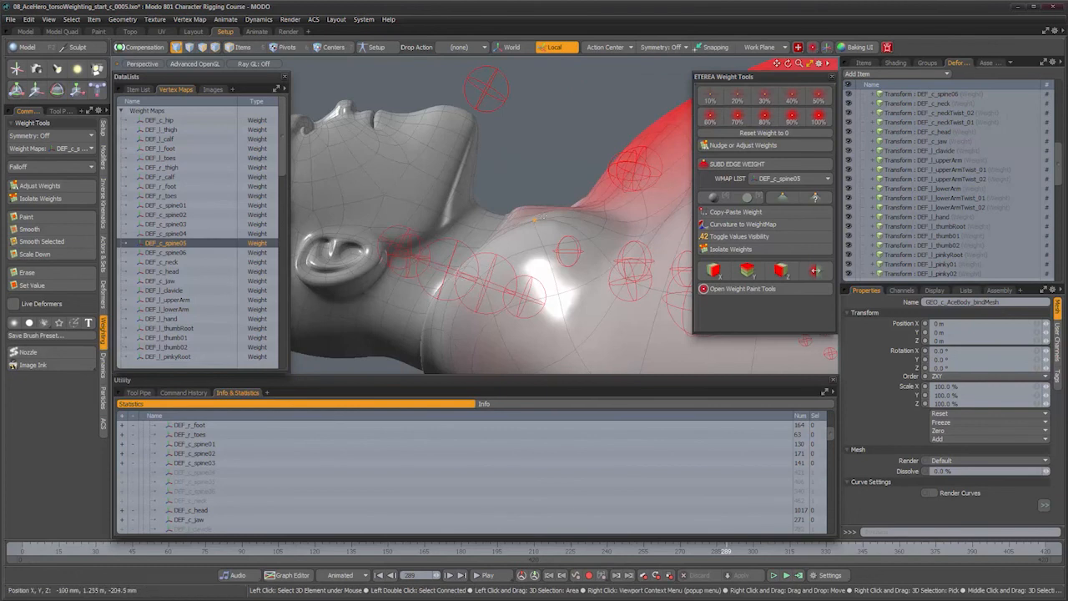
scroll(581, 263, "down", 3)
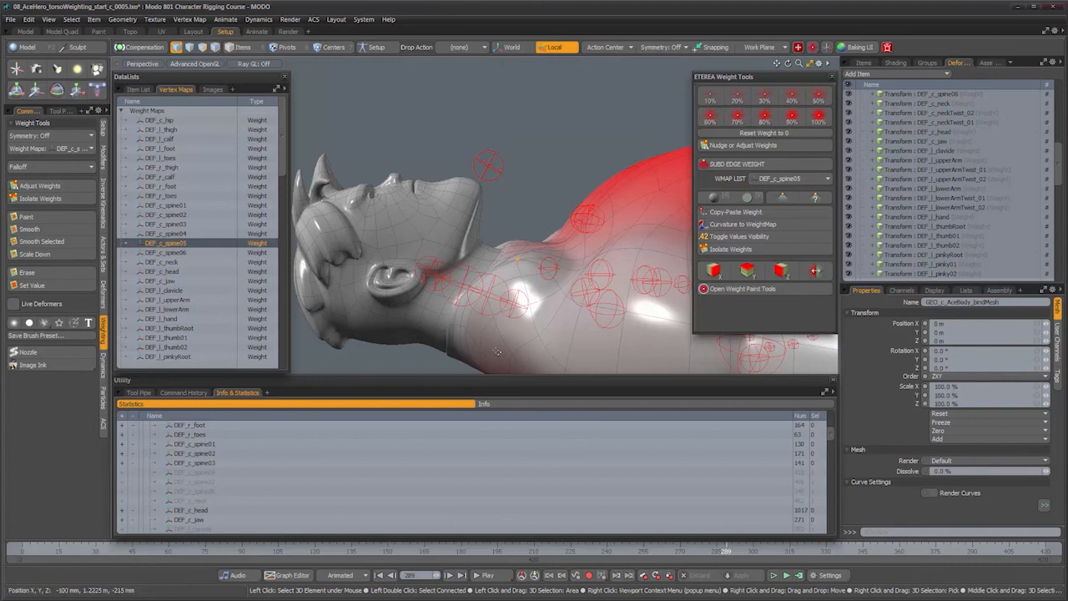
Step: Show the selected vertex's weight info and widen the DEF_r_clavicle weight column to read its value
left_click(590, 401)
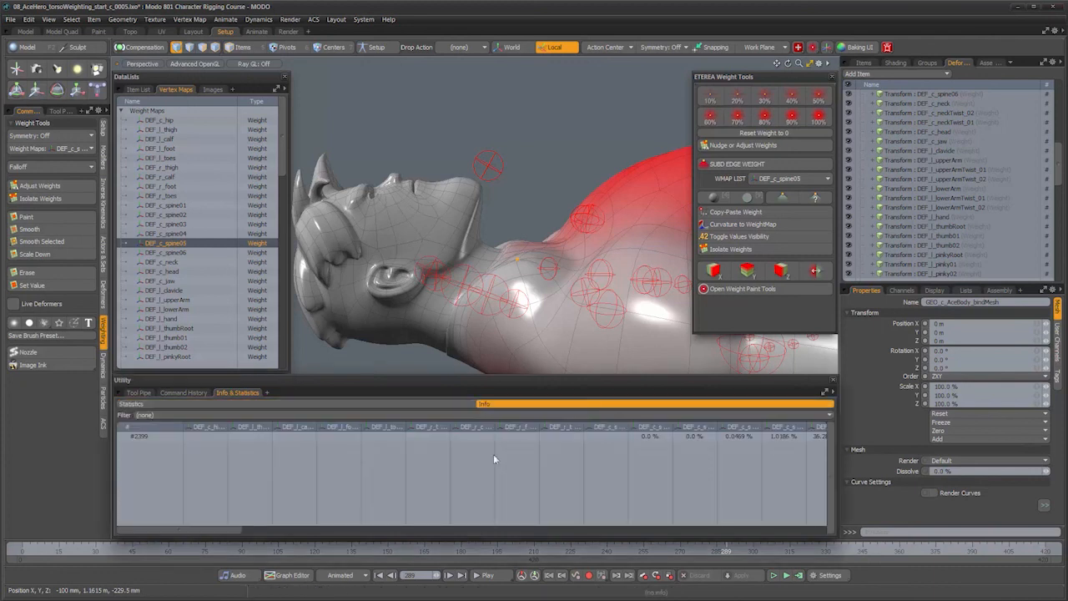
left_click_drag(221, 528, 525, 547)
left_click_drag(333, 428, 371, 428)
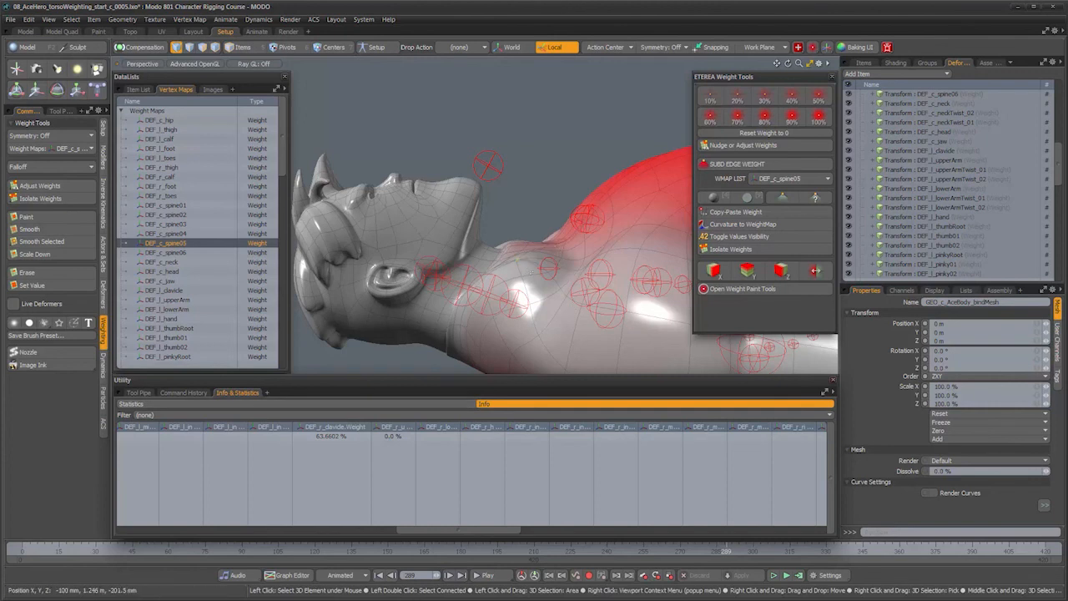
Step: Clear the vertex selection and select the DEF_r_clavicle locator in item mode
left_click_drag(545, 281, 507, 208, "alt")
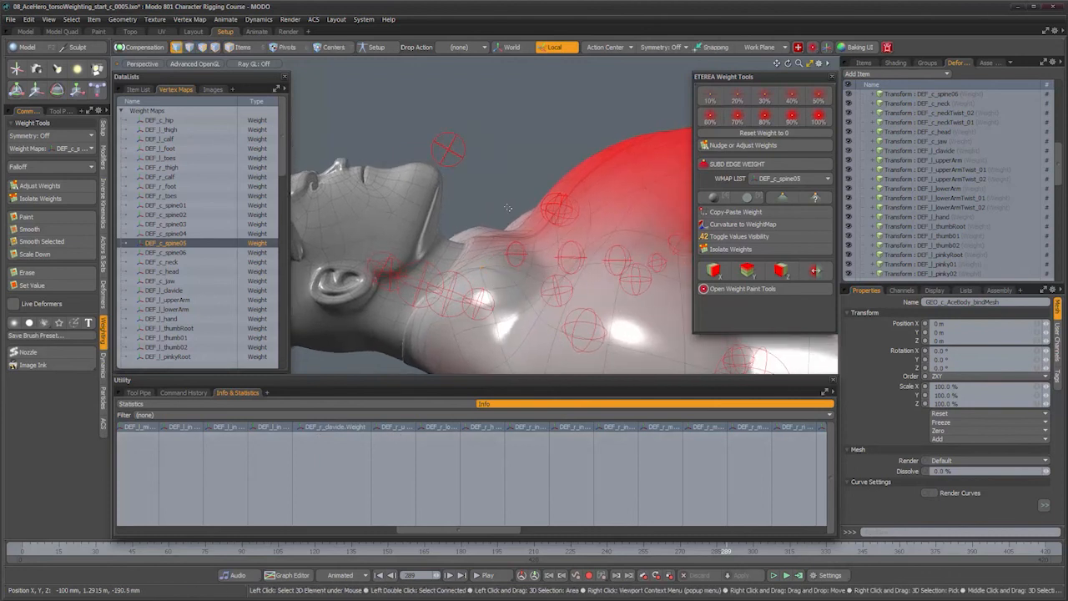
key("5")
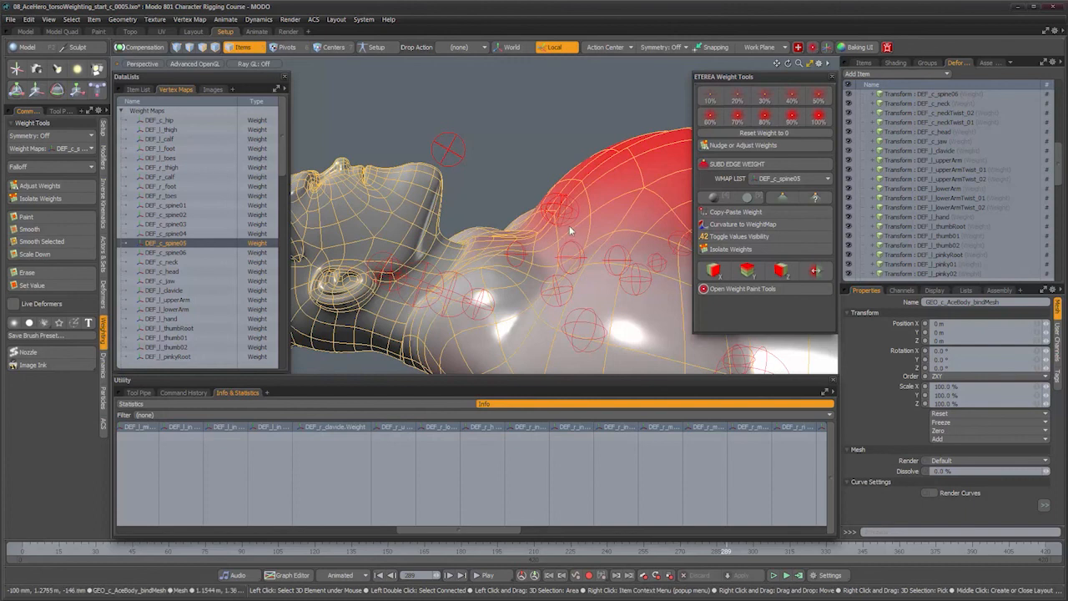
left_click(570, 226)
left_click_drag(570, 226, 476, 288, "alt")
scroll(476, 288, "down", 3)
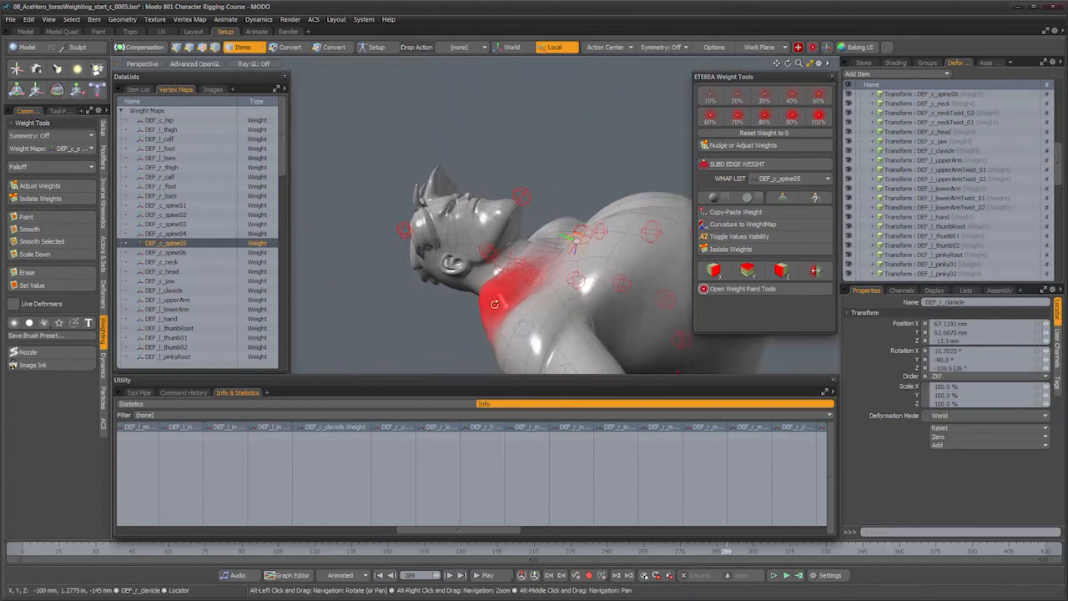
Step: Scrub to frame 319 and examine the DEF_r_clavicle weights and joint position from the front of the chest
left_click(798, 557)
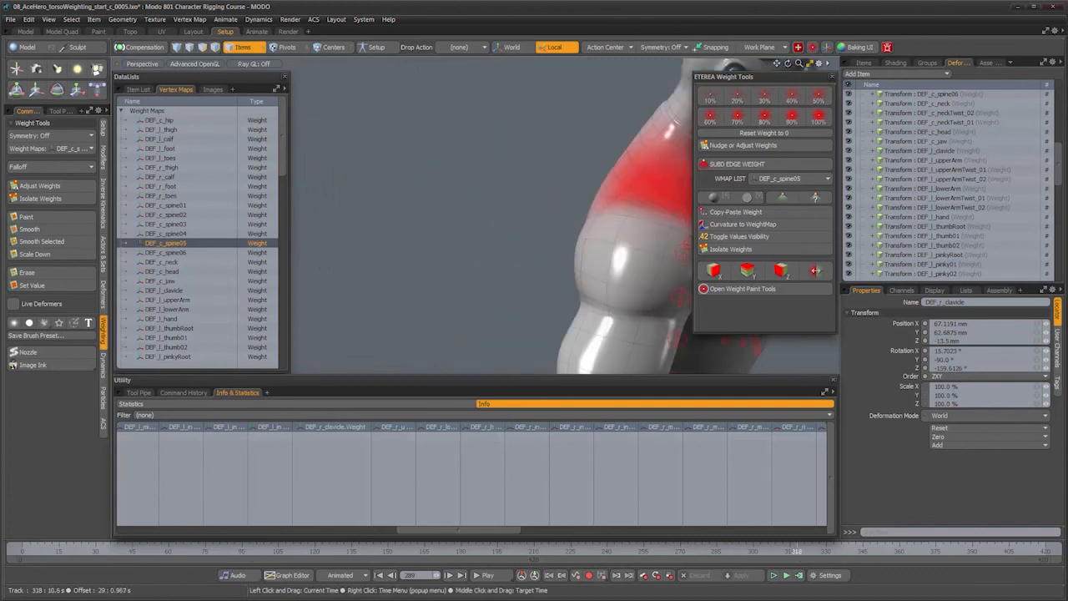
left_click_drag(584, 238, 505, 214, "alt")
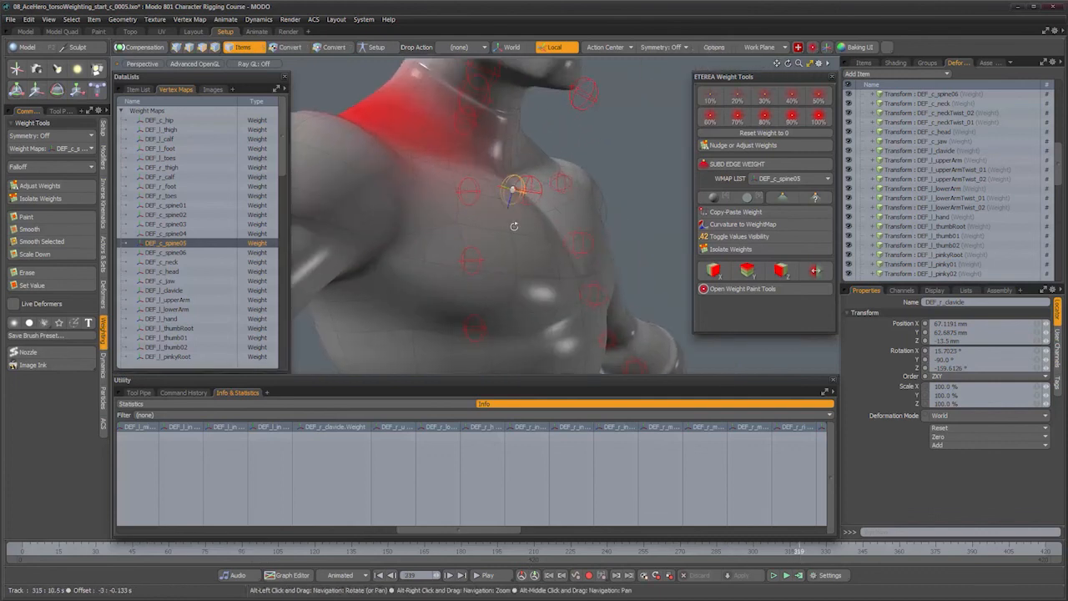
scroll(516, 209, "up", 3)
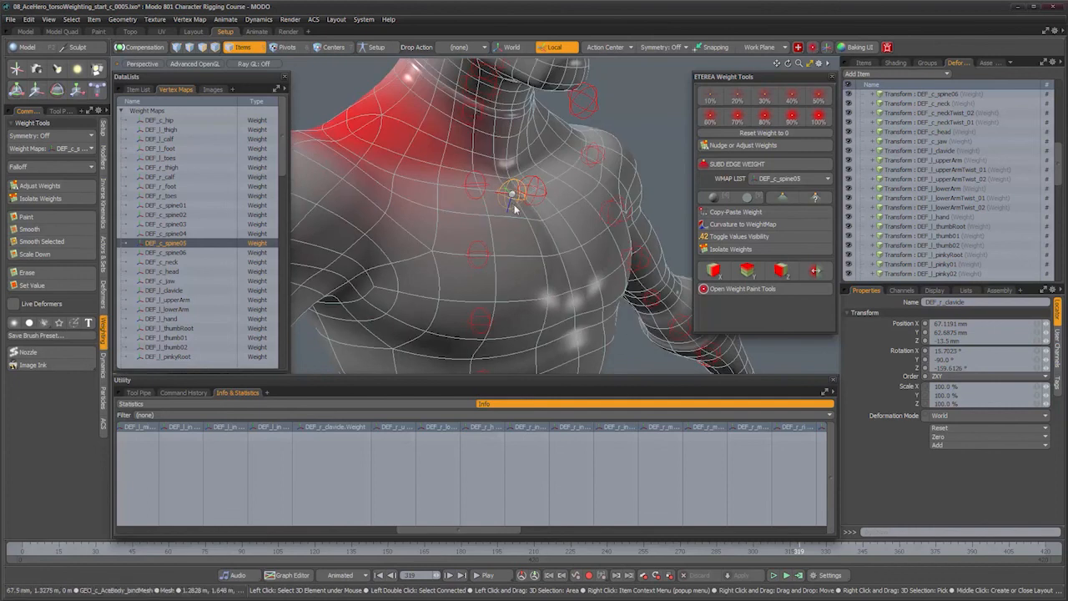
left_click_drag(505, 200, 468, 212, "alt")
right_click_drag(467, 213, 520, 195, "alt")
left_click_drag(517, 220, 483, 219, "alt")
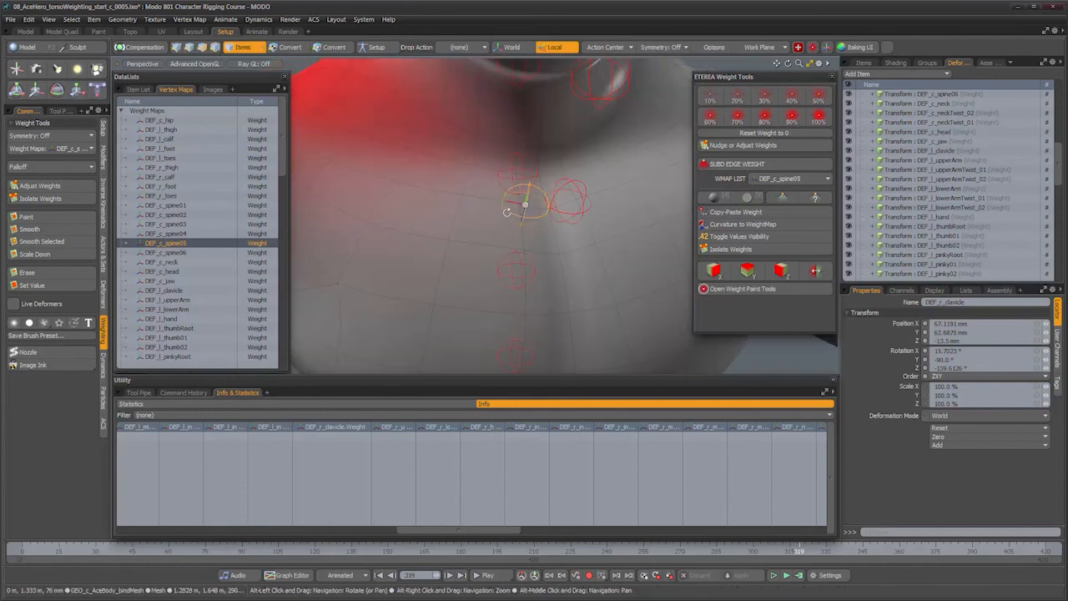
Step: Examine the DEF_r_clavicle influence around the shoulder from several angles and compare it at frame 301
mouse_move(305, 159)
left_mouse_down("alt")
mouse_move(348, 130)
mouse_move(314, 156)
left_mouse_up("alt")
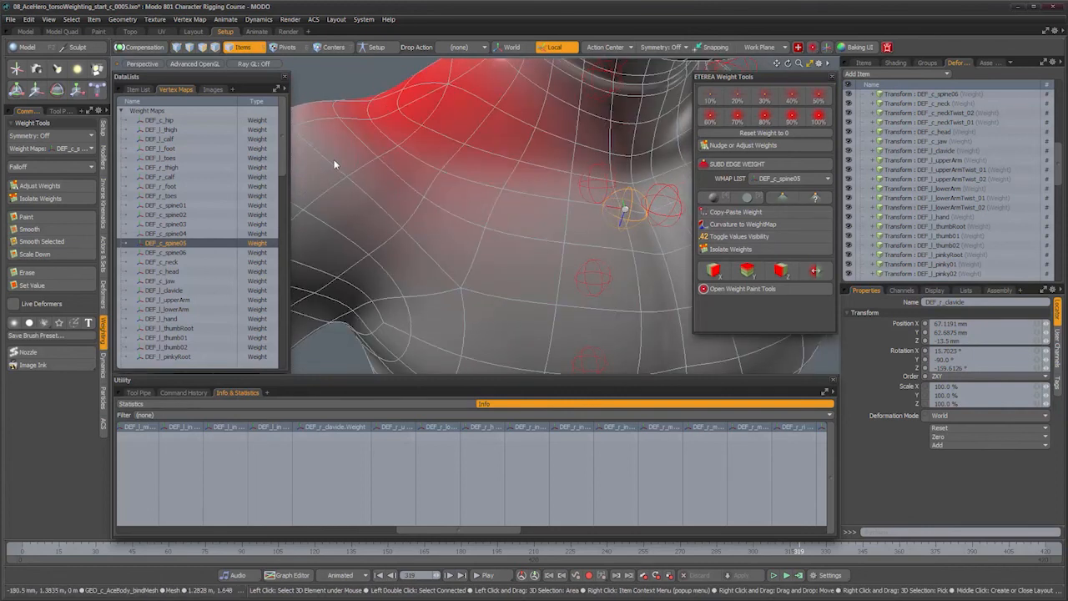
left_click_drag(334, 164, 577, 184, "alt")
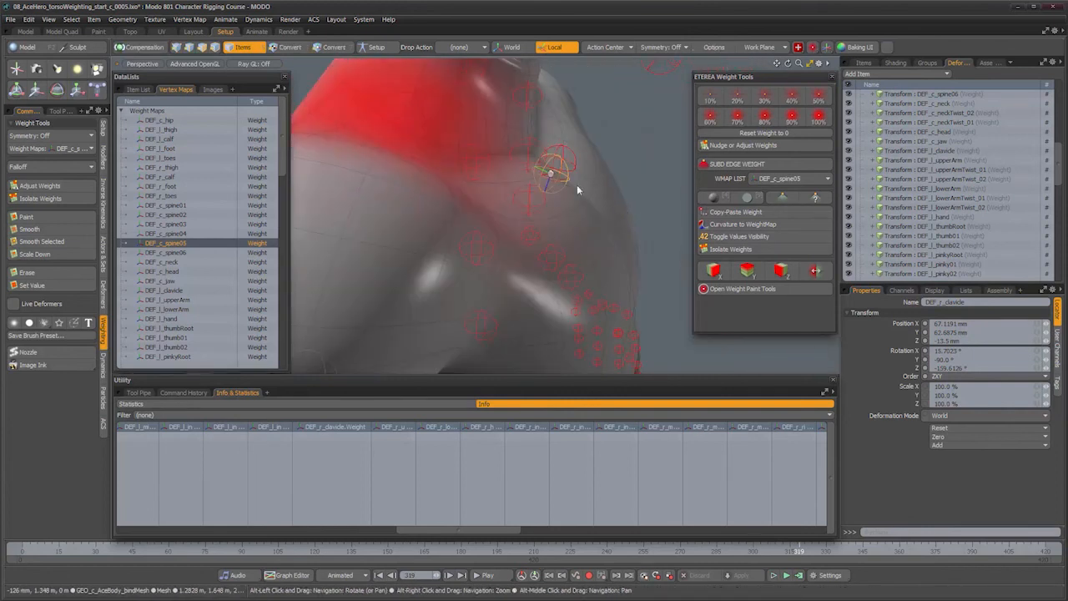
left_click_drag(577, 267, 625, 346, "alt")
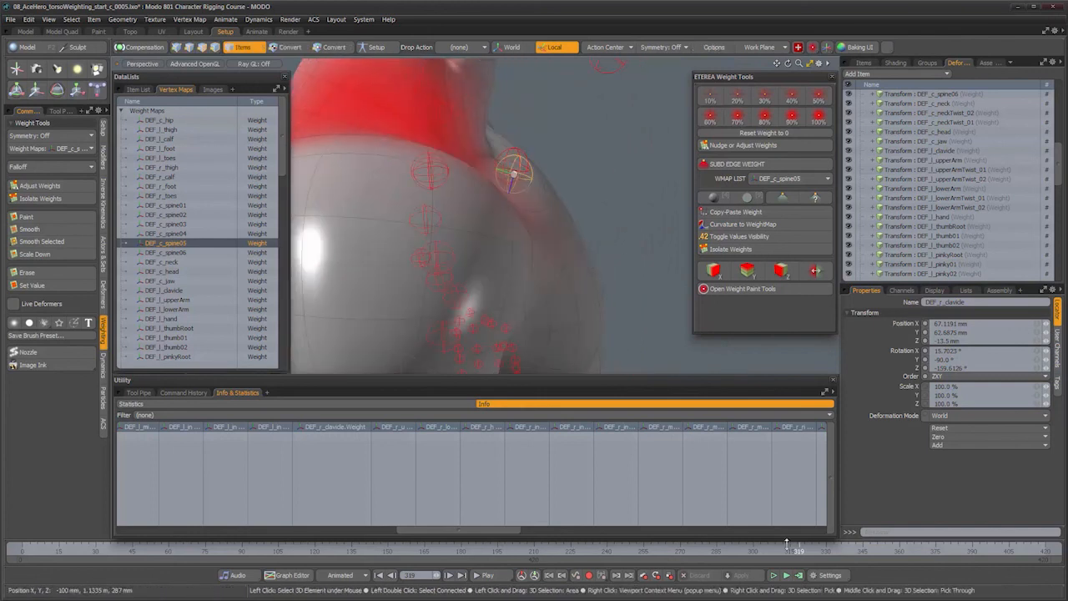
left_click_drag(798, 551, 753, 551)
left_click_drag(491, 226, 544, 186, "alt")
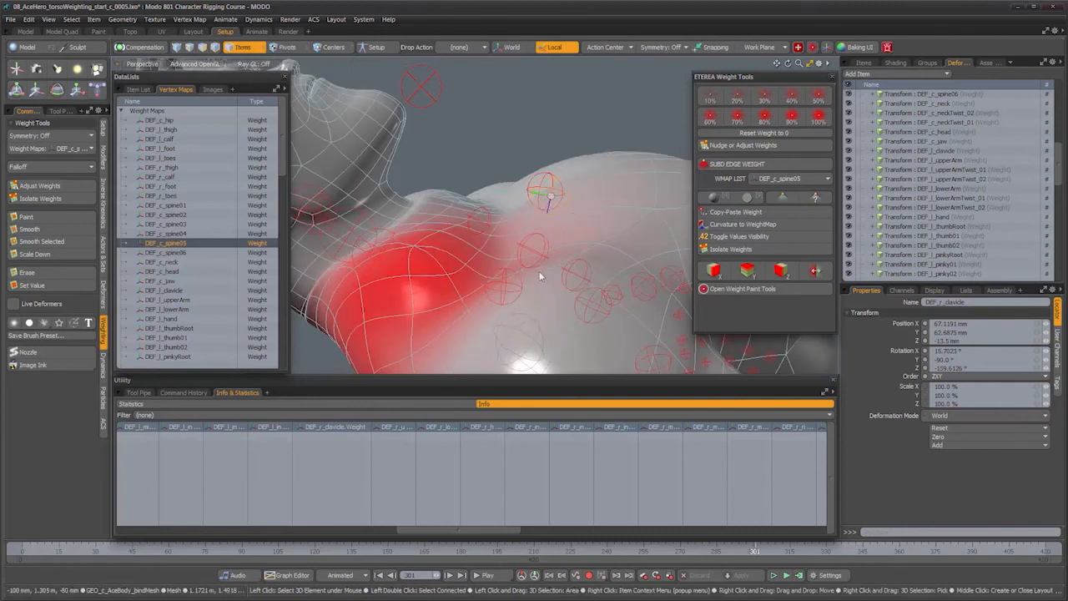
Step: Examine the DEF_c_spine05 weight falloff around the neck, shoulder and upper chest at frame 301, close up and from several angles
left_click_drag(539, 276, 559, 259, "alt")
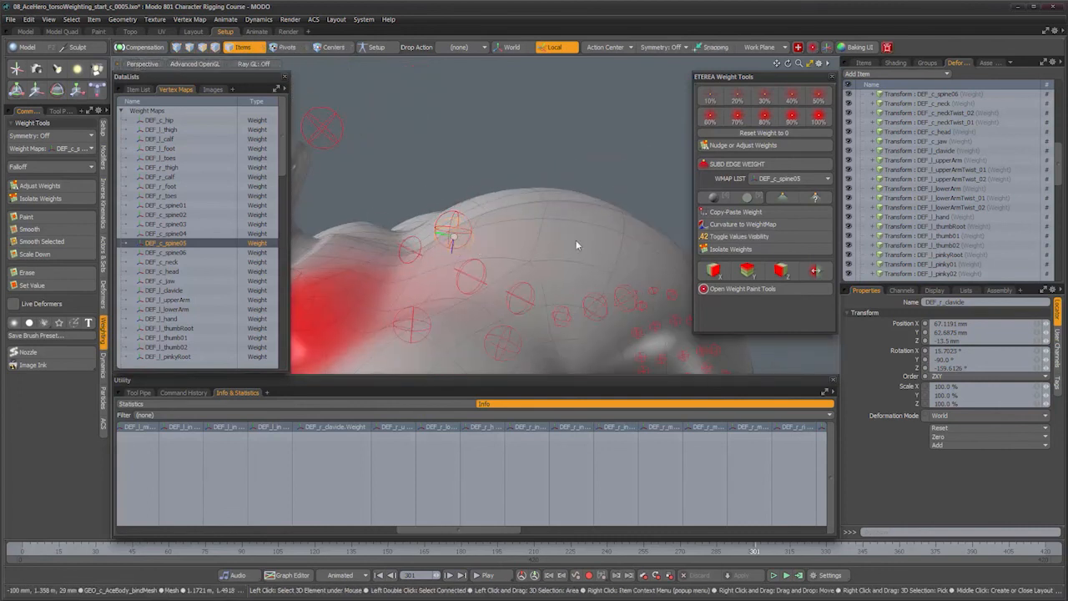
left_click_drag(644, 270, 548, 217, "alt")
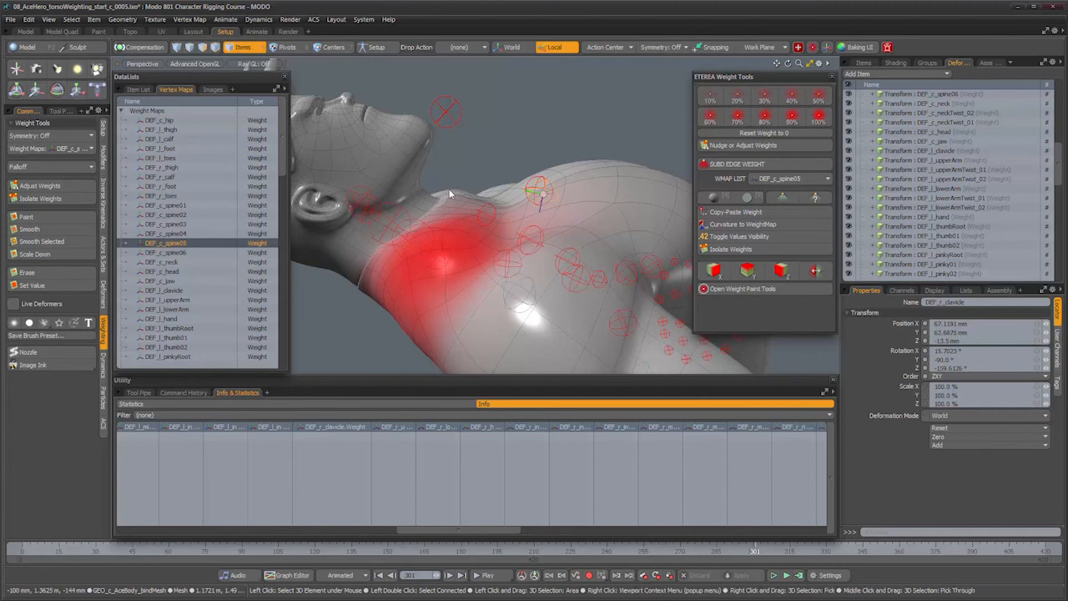
left_click_drag(545, 260, 550, 264, "alt")
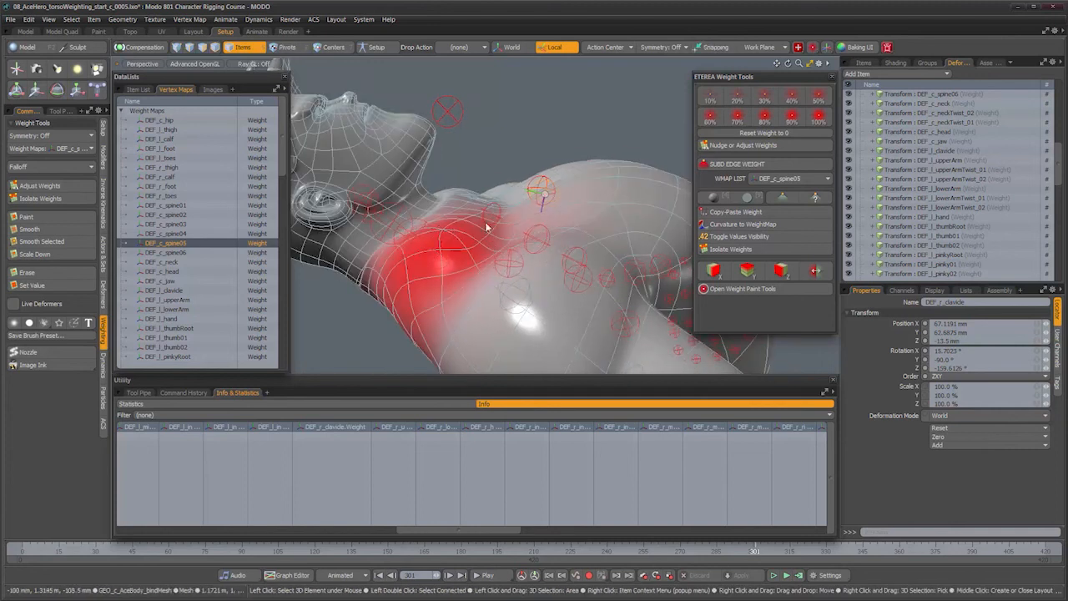
right_click_drag(486, 226, 453, 278, "alt")
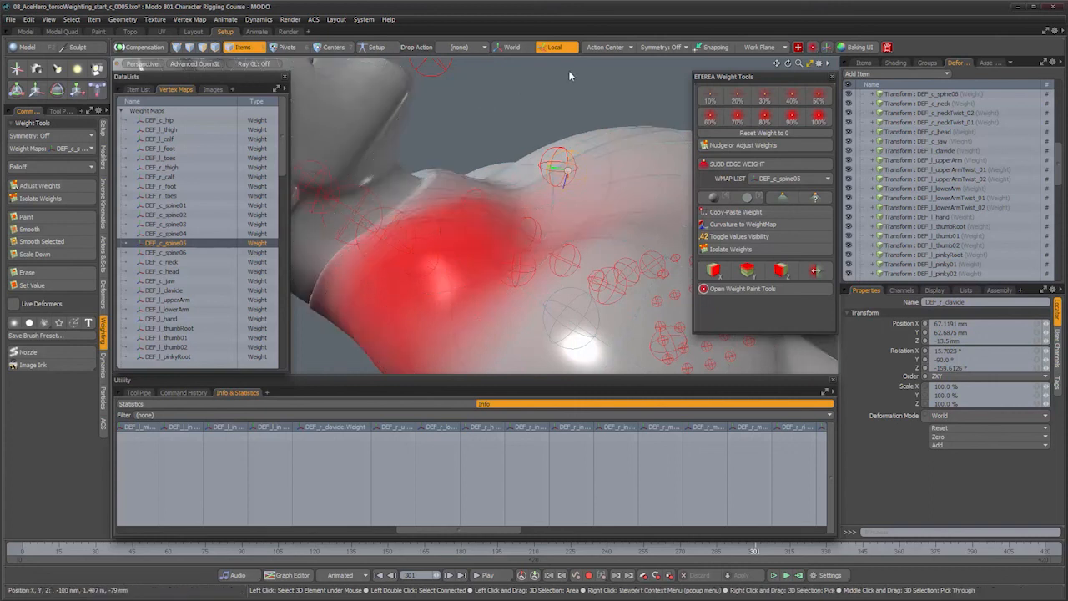
left_click_drag(566, 203, 491, 295, "alt")
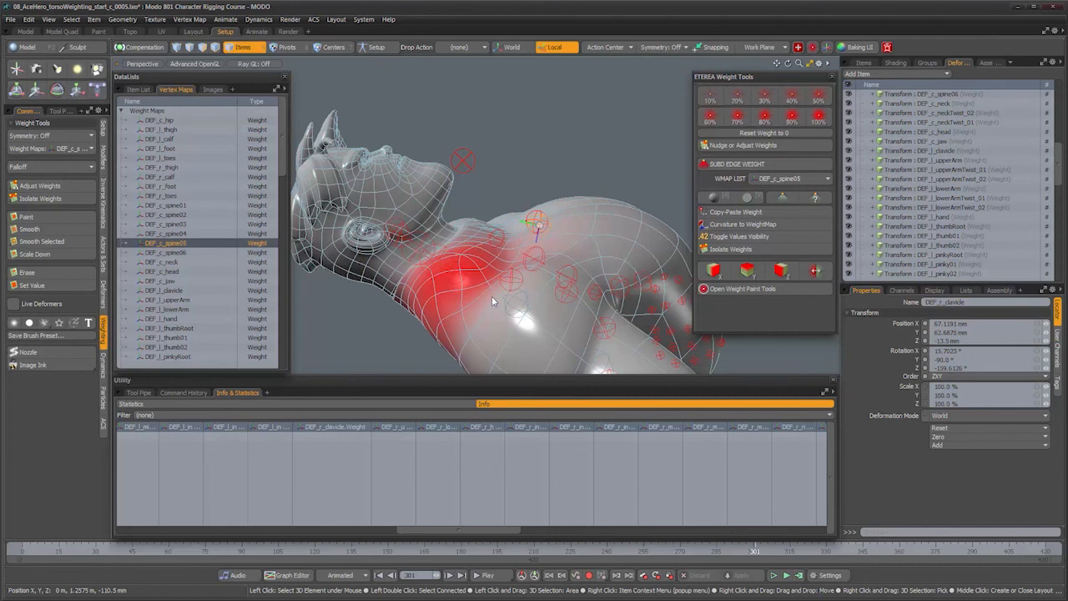
left_click_drag(491, 296, 581, 296, "alt")
left_click_drag(542, 286, 519, 302, "alt")
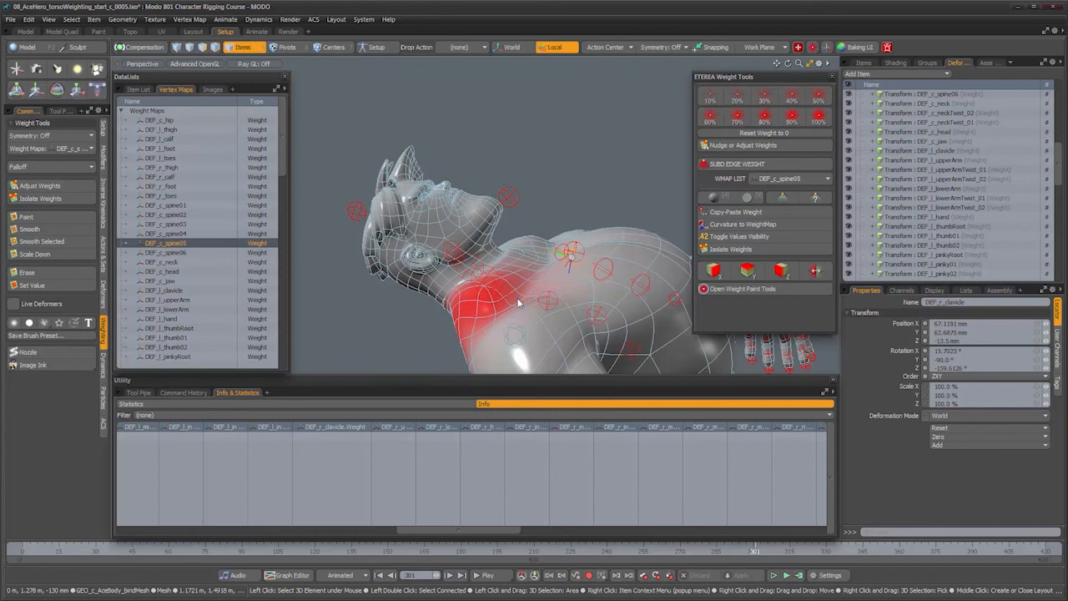
left_click_drag(518, 303, 434, 297, "alt")
left_click_drag(478, 222, 498, 252, "alt")
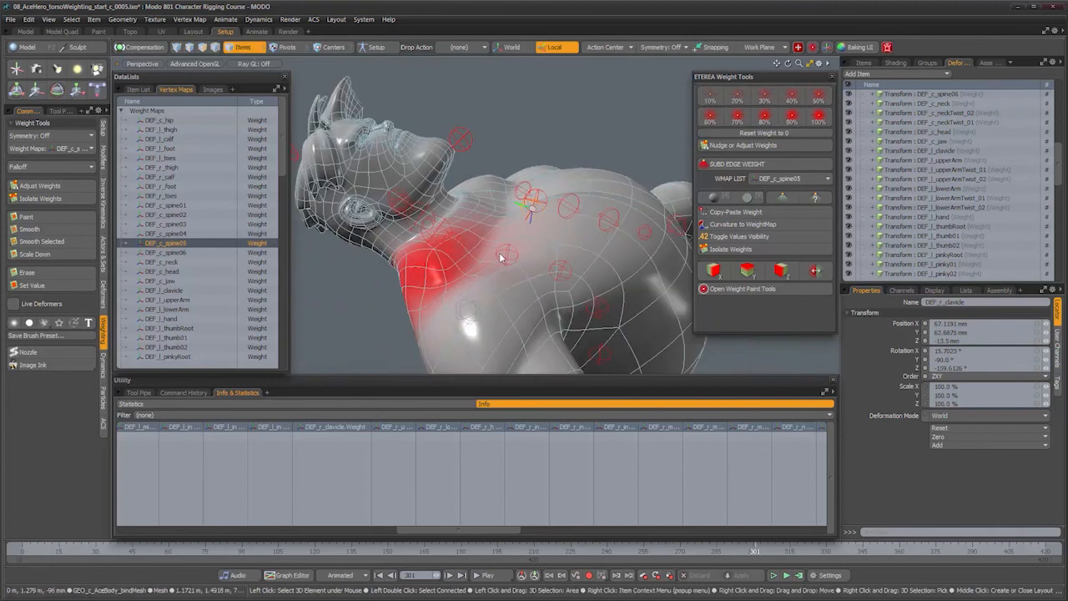
right_click_drag(541, 261, 514, 260, "alt")
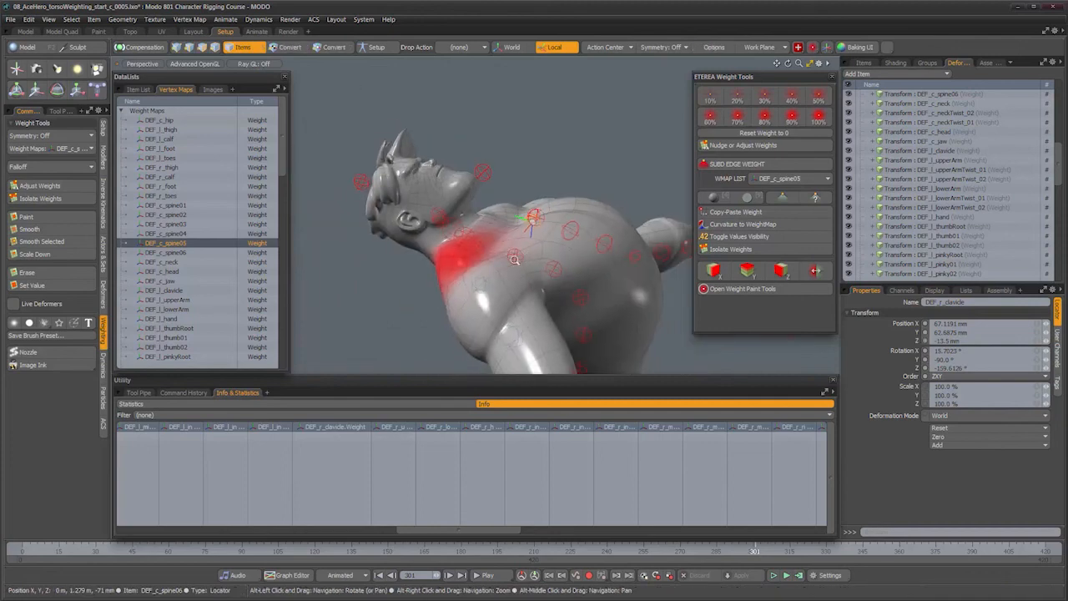